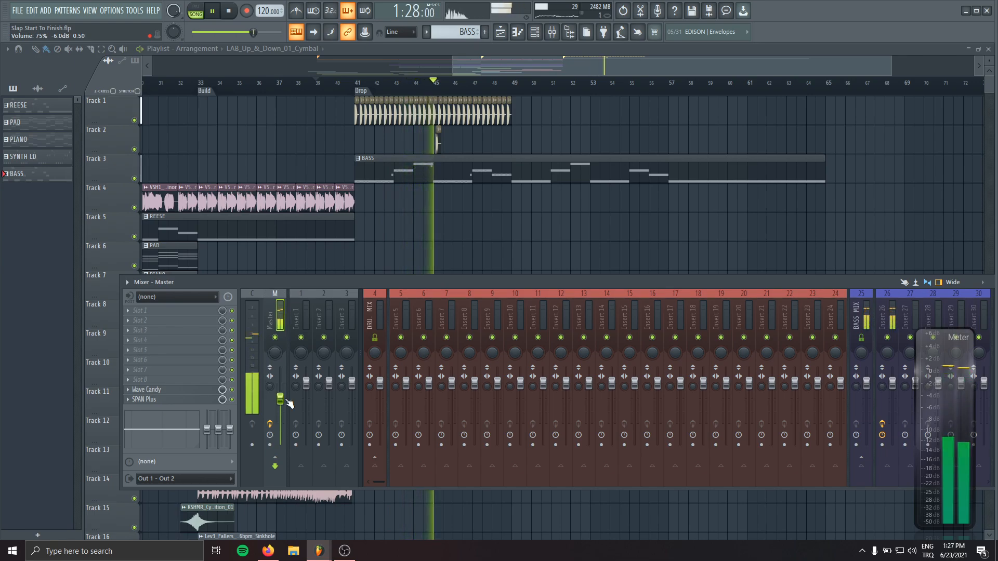
# Step: Stop playback and route the LAB_Kick_01 sample to its own mixer track 5, named Kick
pyautogui.press('space')
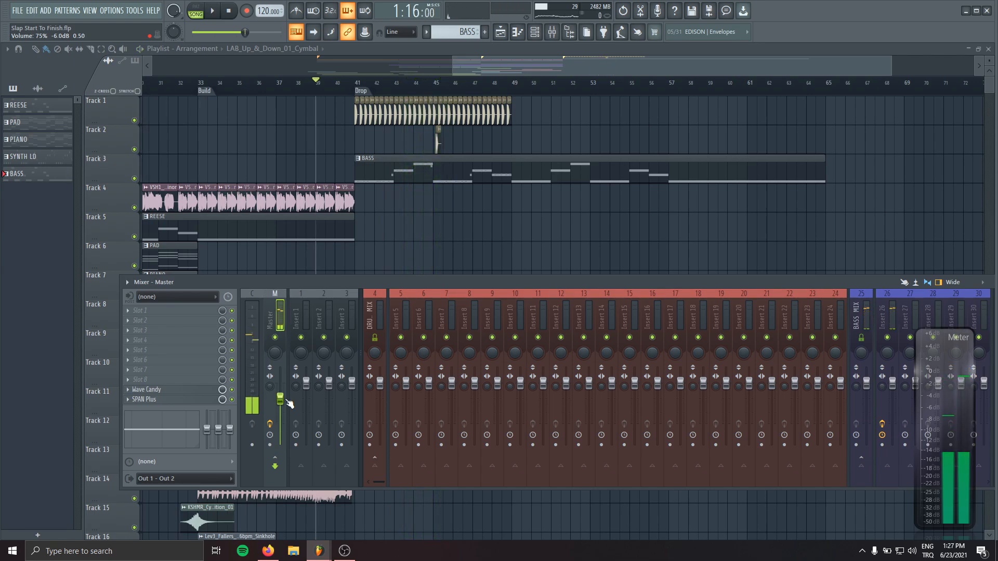
pyautogui.press('F9')
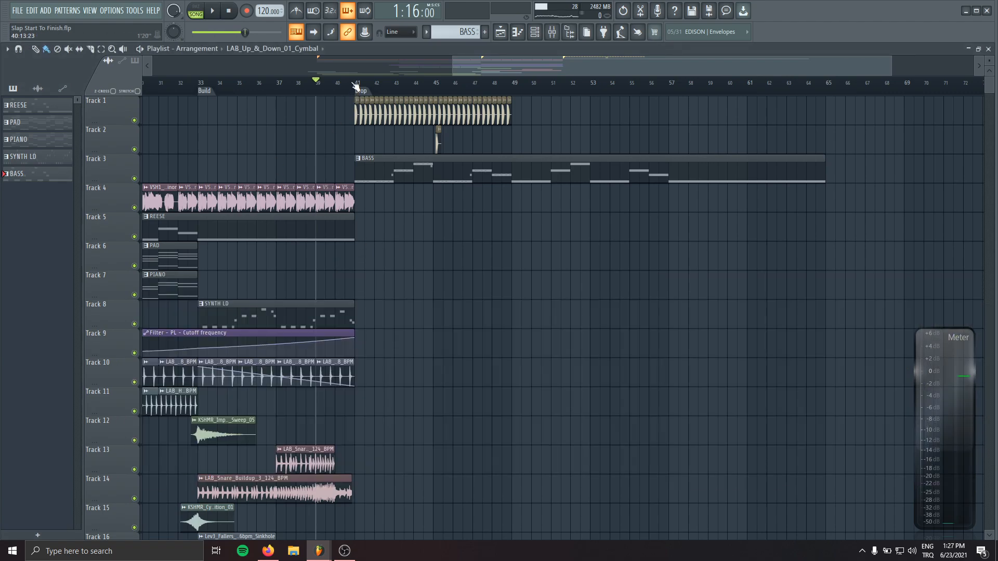
pyautogui.doubleClick(383, 177)
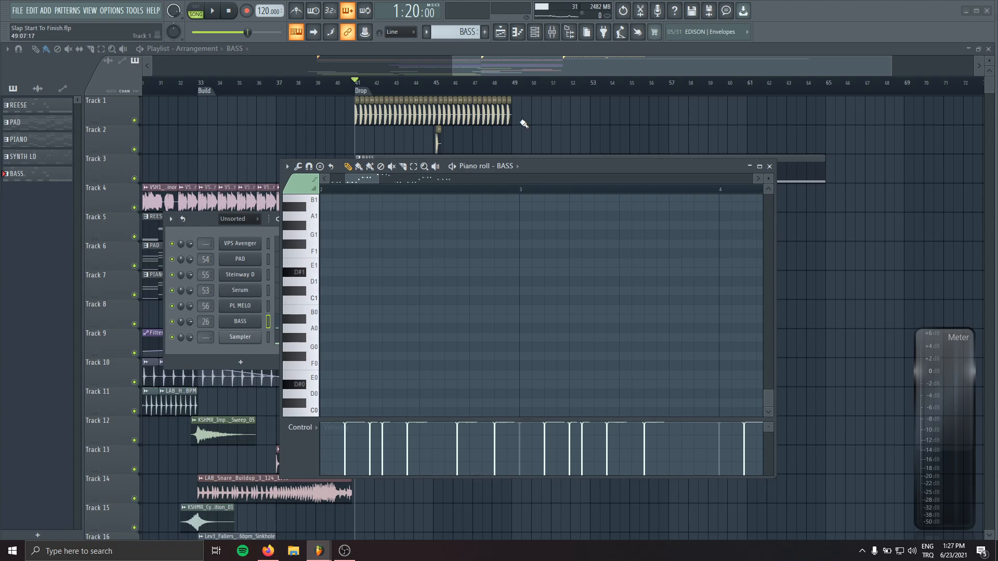
pyautogui.doubleClick(499, 116)
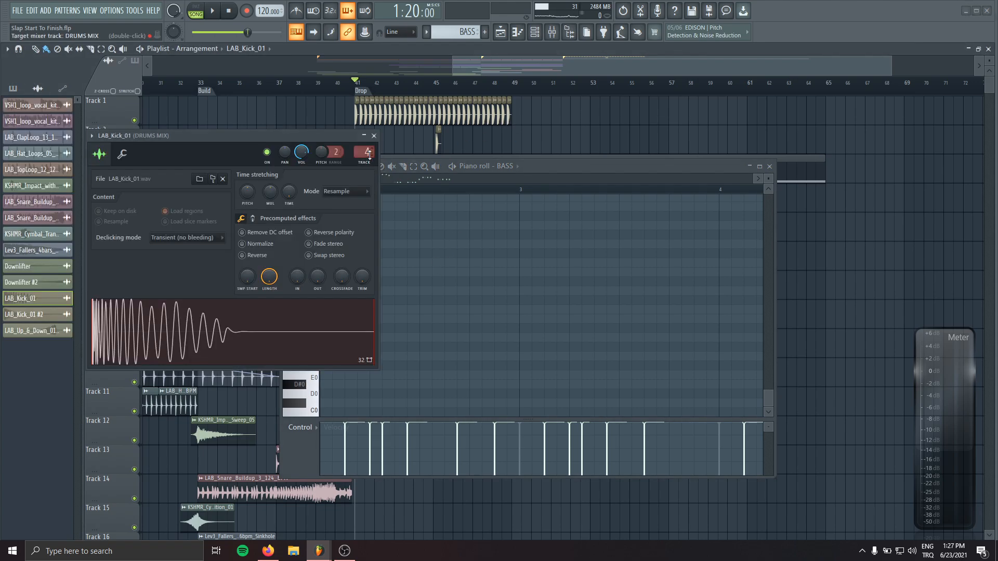
pyautogui.doubleClick(369, 153)
pyautogui.click(769, 166)
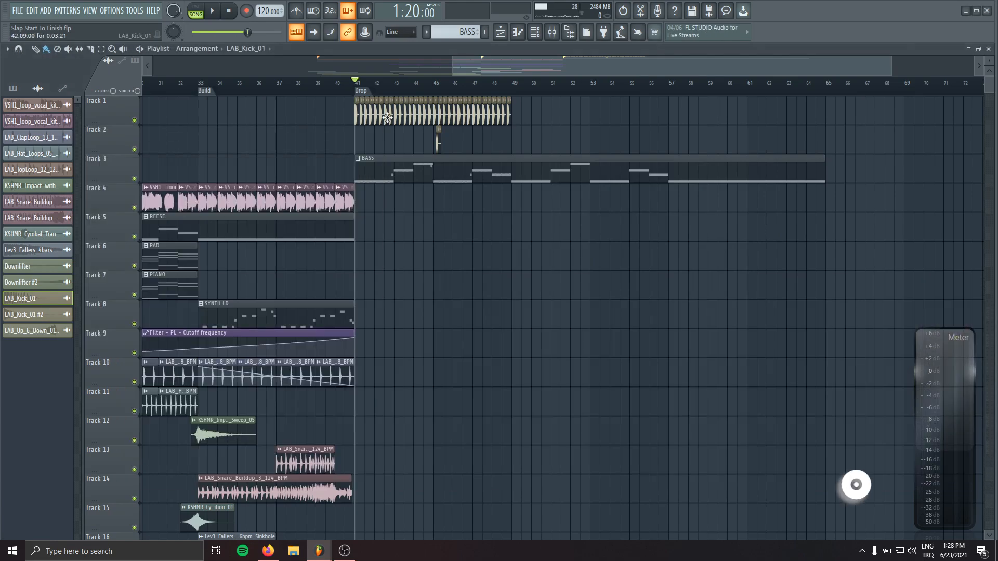
# Step: Lower the LAB_Kick_01 channel volume while checking its level against the bass during drop playback
pyautogui.doubleClick(385, 114)
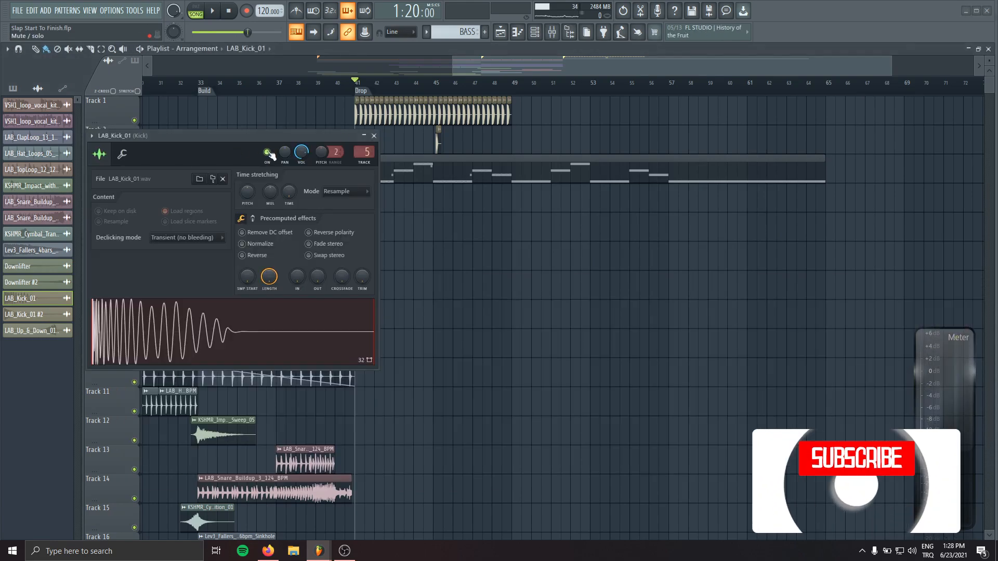
pyautogui.moveTo(301, 152); pyautogui.dragTo(301, 162)
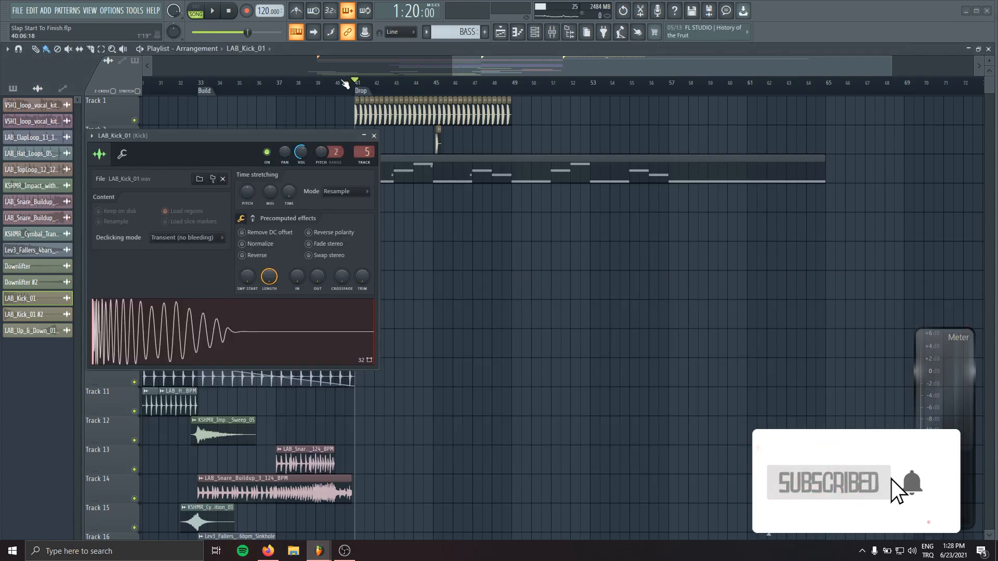
pyautogui.click(373, 135)
pyautogui.scroll(-4, 437, 225)
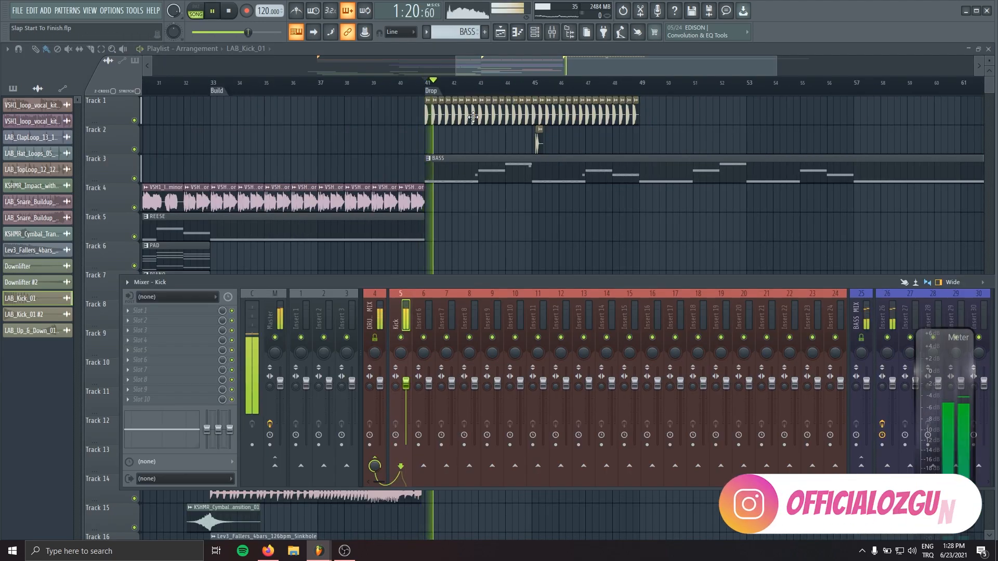
pyautogui.doubleClick(473, 117)
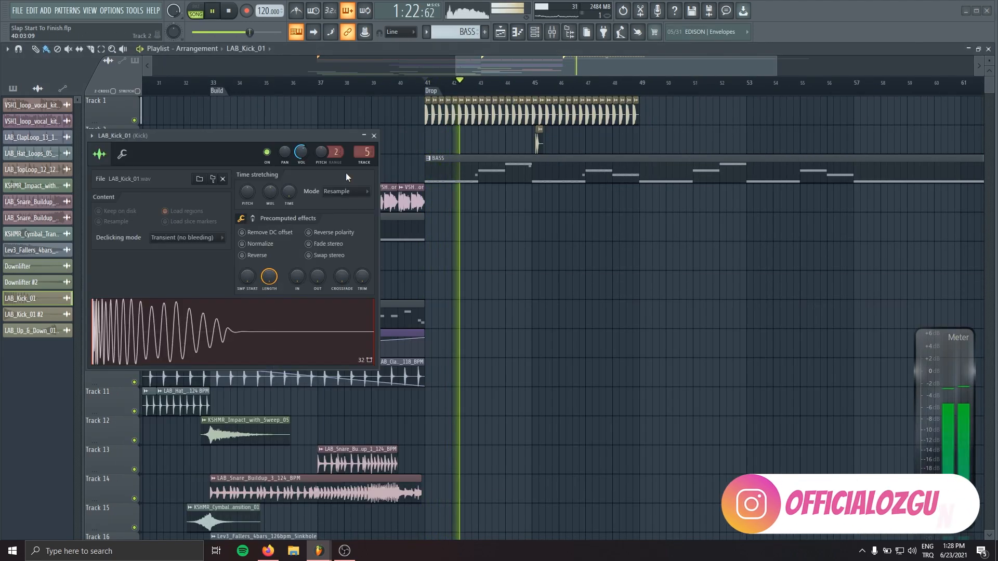
pyautogui.moveTo(301, 152); pyautogui.dragTo(301, 158)
pyautogui.click(374, 135)
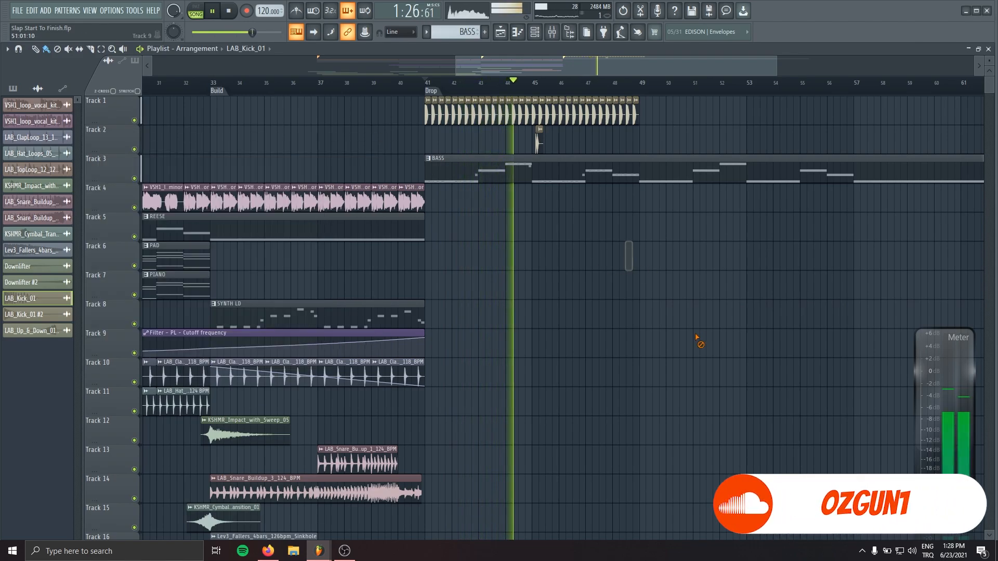
pyautogui.press('space')
# Step: Shift the vocal, REESE and other build clips below the BASS clip down one track to free Track 4
pyautogui.scroll(3, 520, 238)
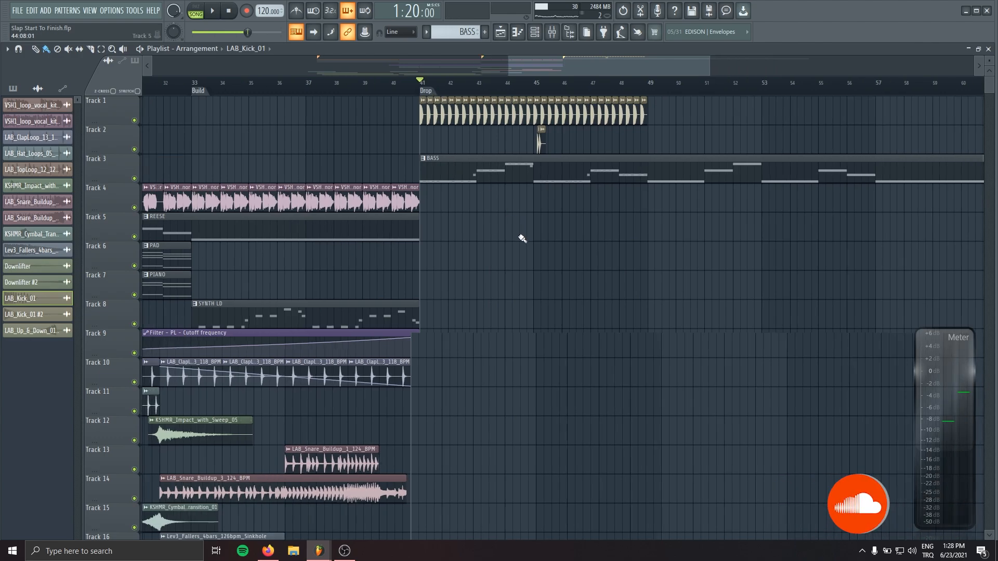
pyautogui.scroll(-3, 364, 261)
pyautogui.moveTo(345, 230); pyautogui.dragTo(390, 231)
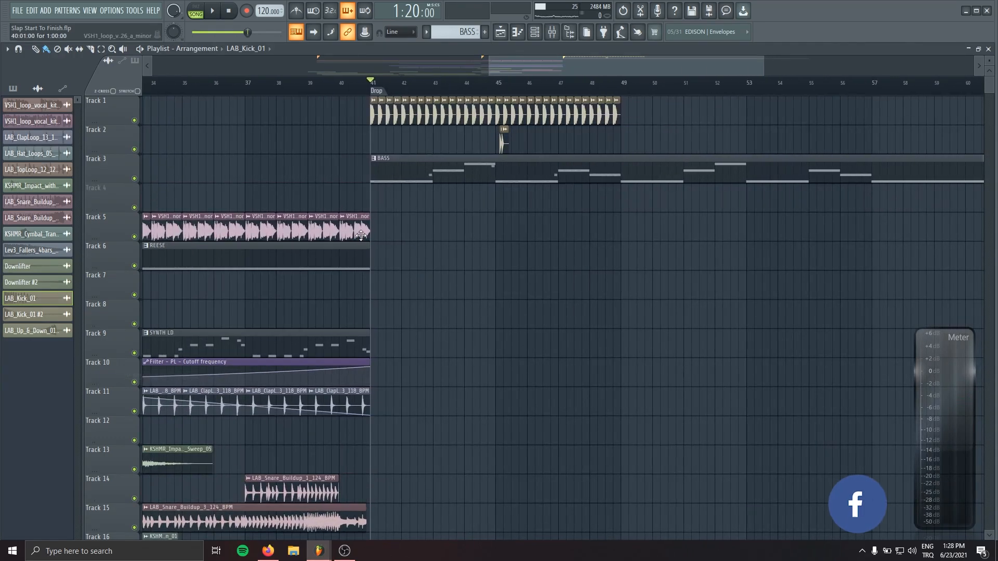
pyautogui.click(367, 224)
# Step: Open the BASS pattern in a maximized piano roll and move all its notes to start at bar 9
pyautogui.doubleClick(376, 163)
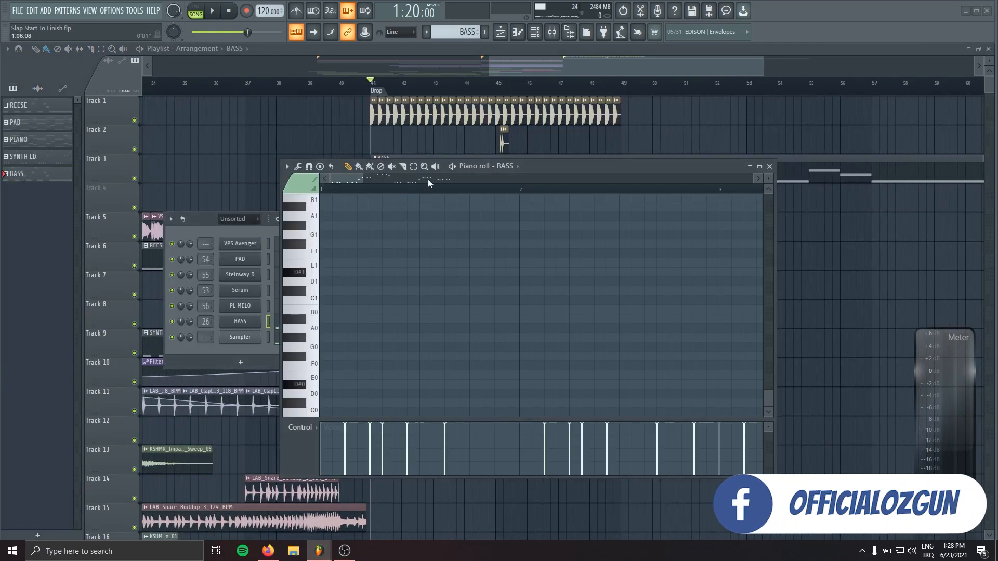
pyautogui.click(321, 321)
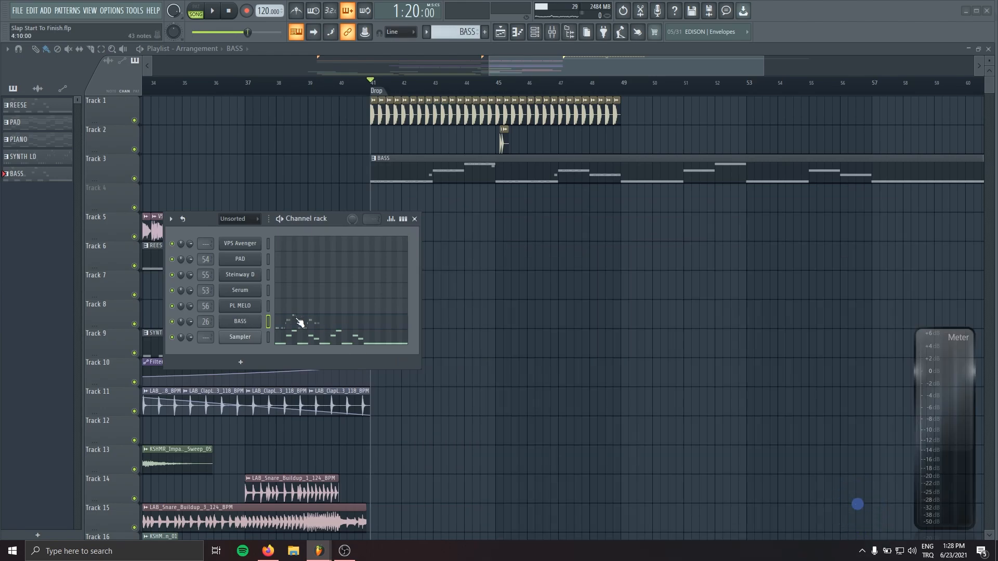
pyautogui.click(299, 322)
pyautogui.doubleClick(785, 239)
pyautogui.scroll(-4, 283, 312)
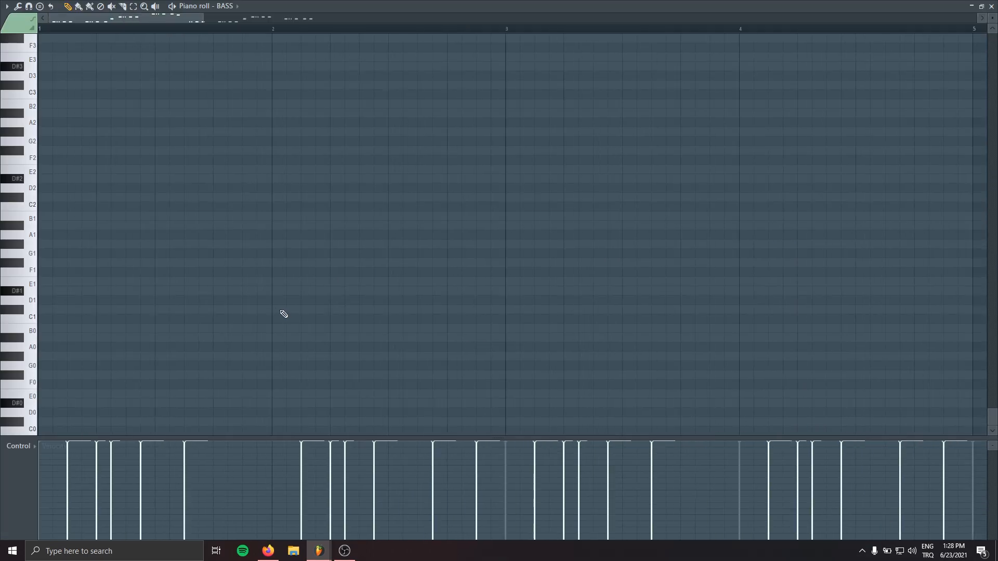
pyautogui.scroll(5, 279, 307)
pyautogui.scroll(-3, 279, 307)
pyautogui.hotkey('ctrl', 'a')
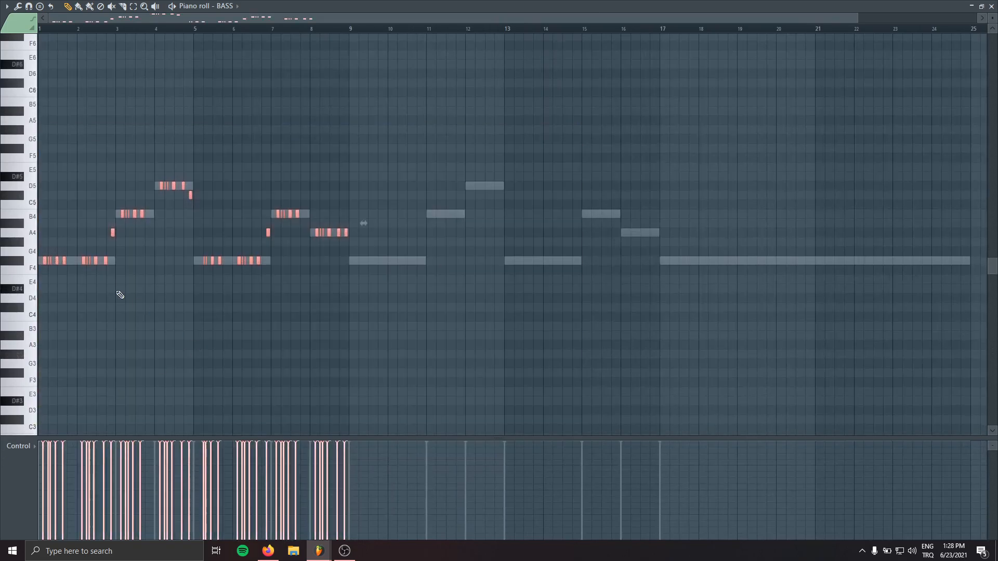
pyautogui.hotkey('ctrl', 'b')
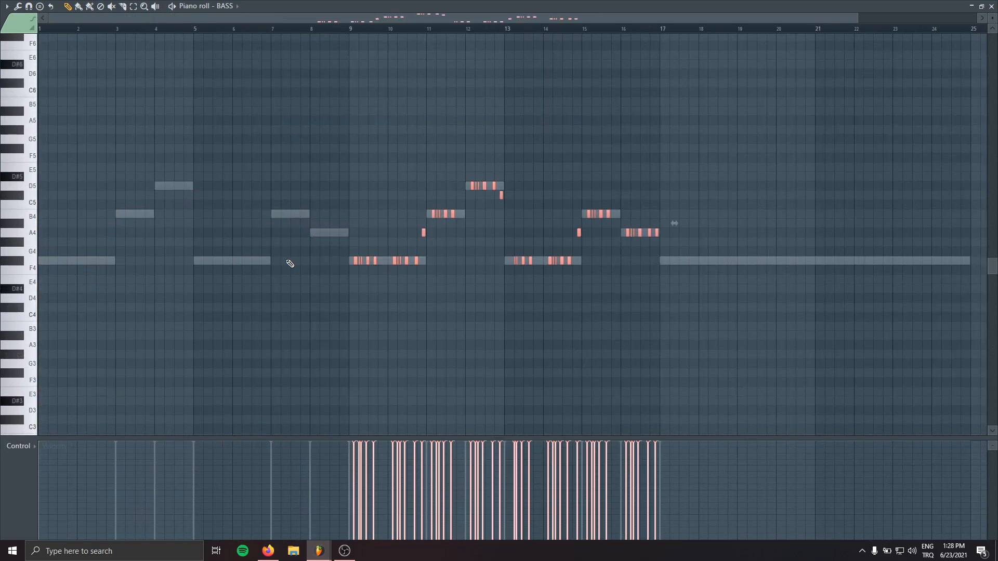
# Step: Draw an F#4 note at the start of bar 1 and a shorter F#4 on step 4, and audition them
pyautogui.scroll(3, 79, 278)
pyautogui.scroll(-1, 16, 275)
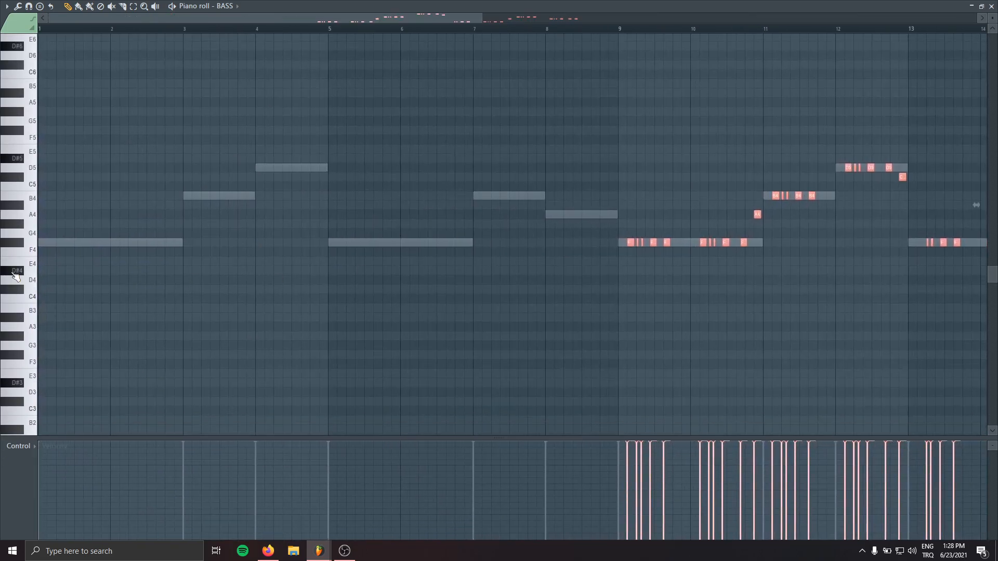
pyautogui.click(44, 243)
pyautogui.scroll(3, 44, 243)
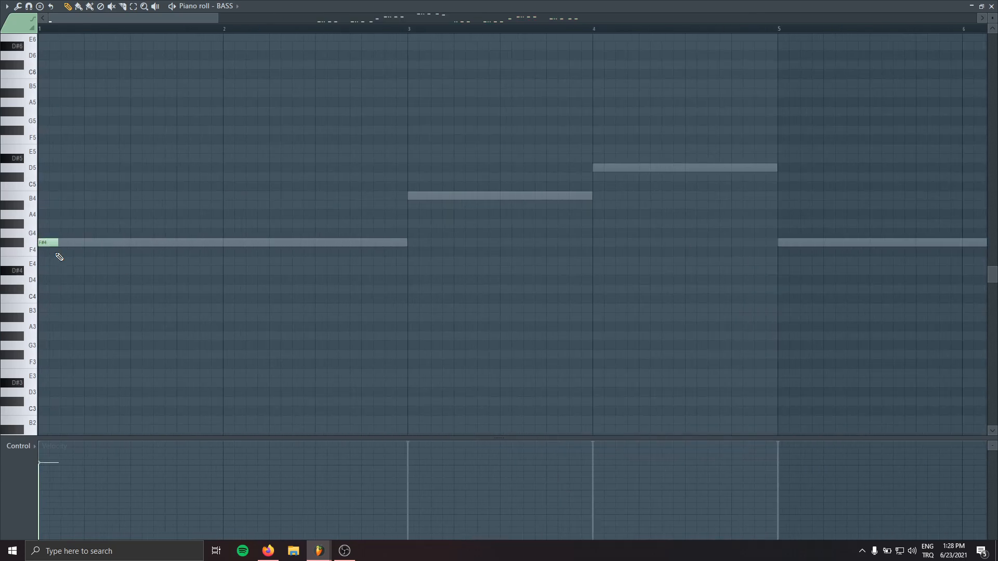
pyautogui.scroll(3, 58, 256)
pyautogui.moveTo(280, 288); pyautogui.dragTo(364, 271)
pyautogui.press('space')
pyautogui.press('space')
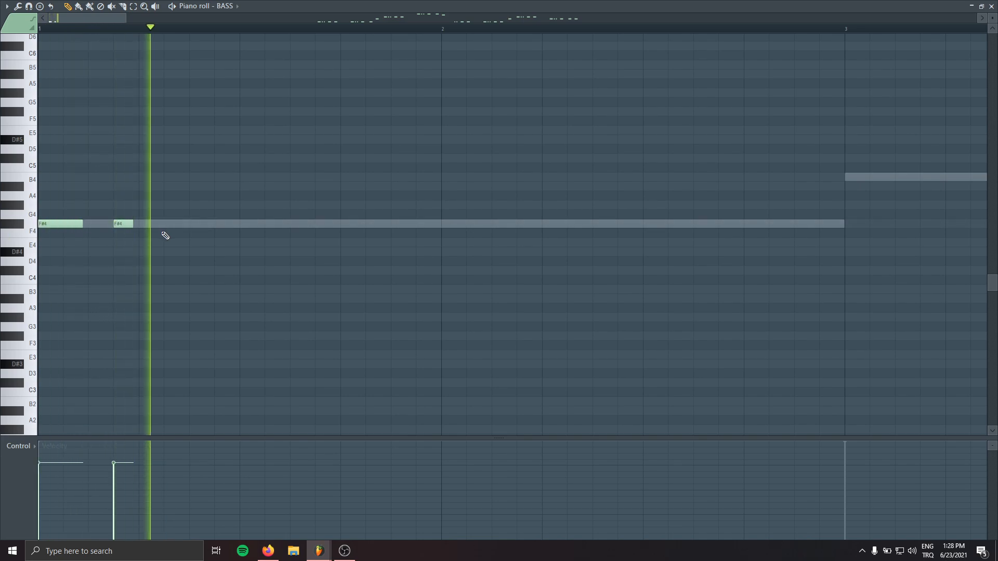
# Step: Add three longer F#4 notes on steps 7, 9 and 11 of bar 1, checking the timing with playback
pyautogui.click(190, 223)
pyautogui.press('space')
pyautogui.moveTo(215, 226); pyautogui.dragTo(240, 229)
pyautogui.press('space')
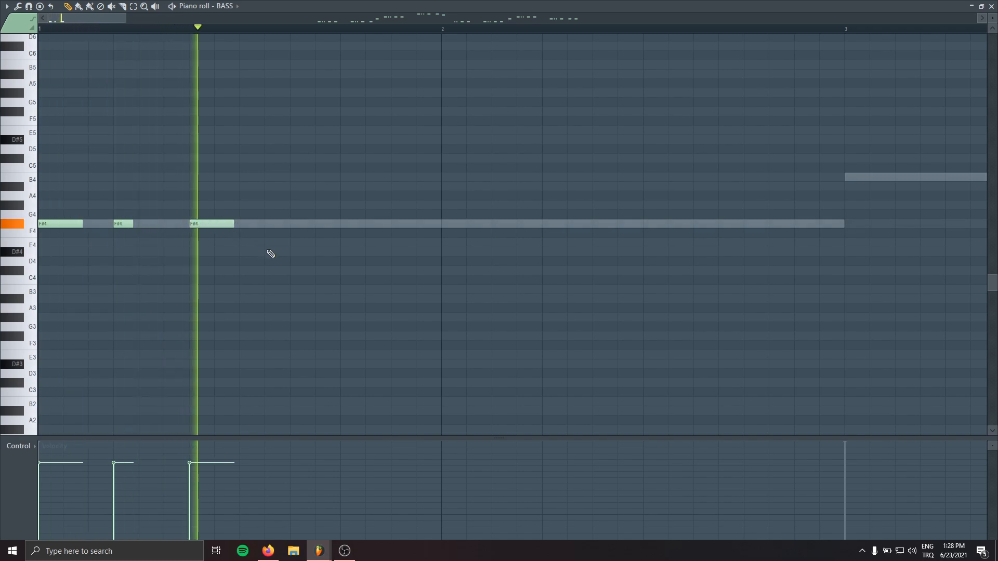
pyautogui.press('space')
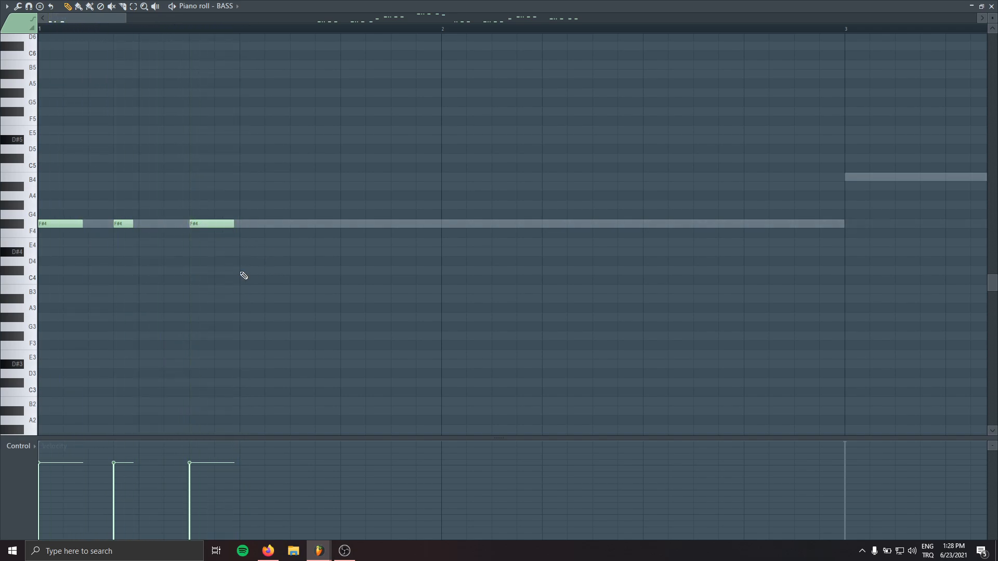
pyautogui.moveTo(254, 225); pyautogui.dragTo(248, 226)
pyautogui.click(296, 225)
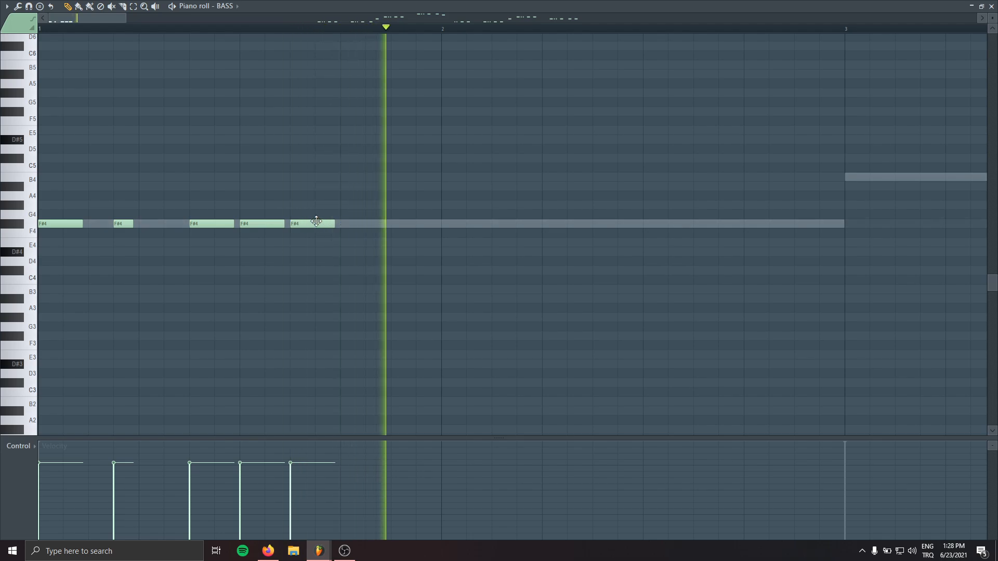
# Step: Finish bar 1 with short F#4 notes on steps 11 and 12 and a longer F#4 on step 15
pyautogui.moveTo(316, 223); pyautogui.dragTo(333, 225)
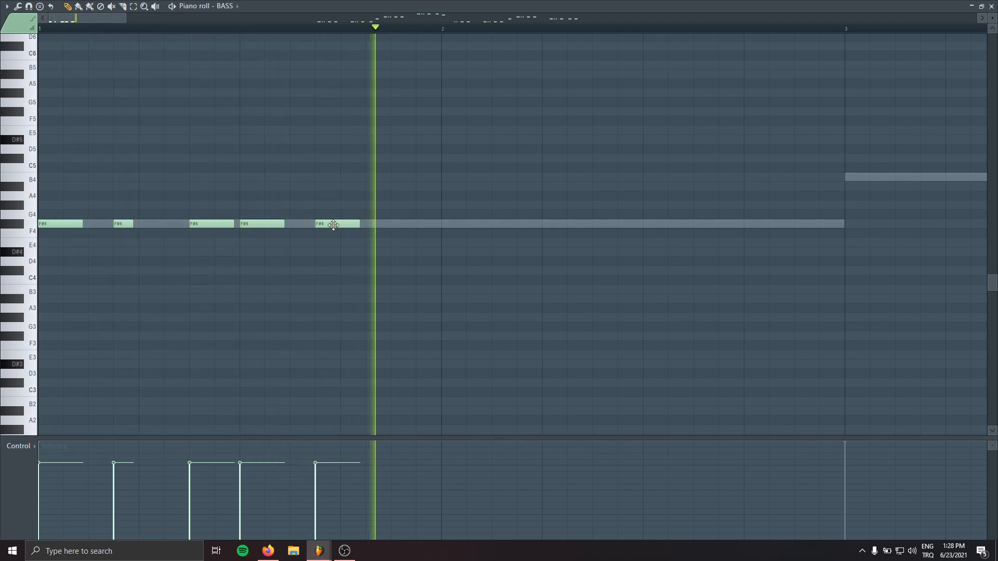
pyautogui.click(413, 224)
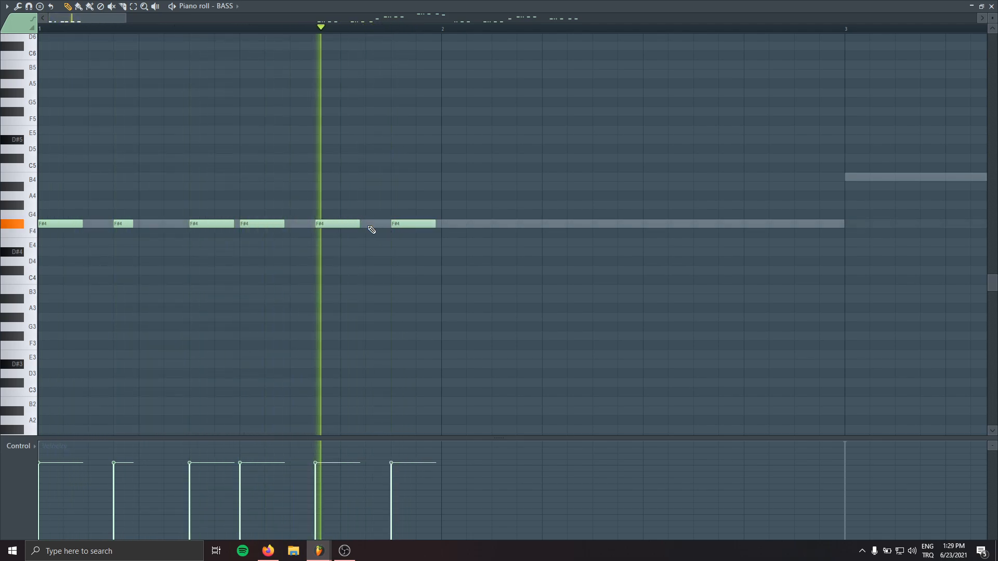
pyautogui.moveTo(359, 224); pyautogui.dragTo(333, 226)
pyautogui.click(348, 224)
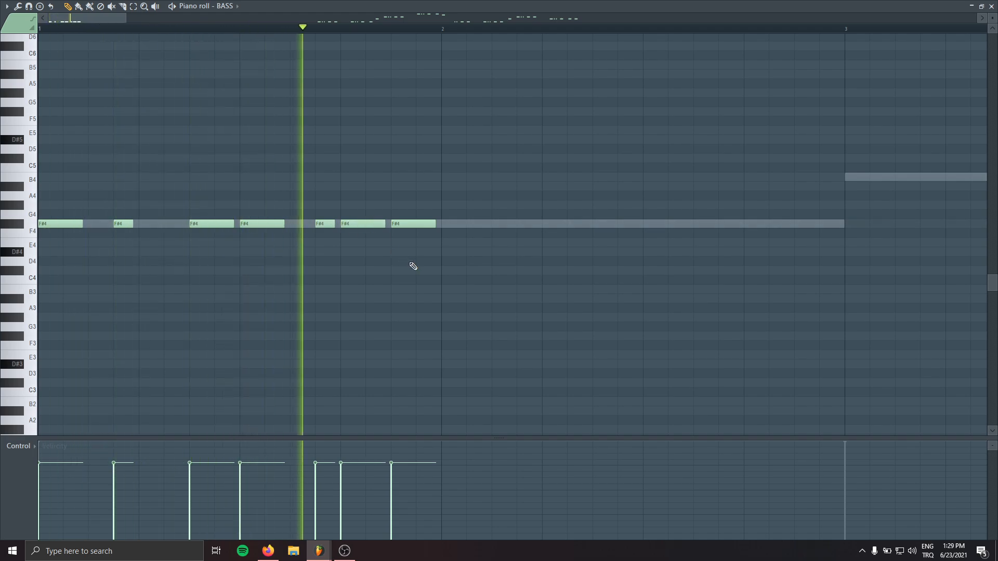
pyautogui.moveTo(384, 223); pyautogui.dragTo(300, 230)
pyautogui.press('space')
pyautogui.click(324, 226)
pyautogui.rightClick(349, 225)
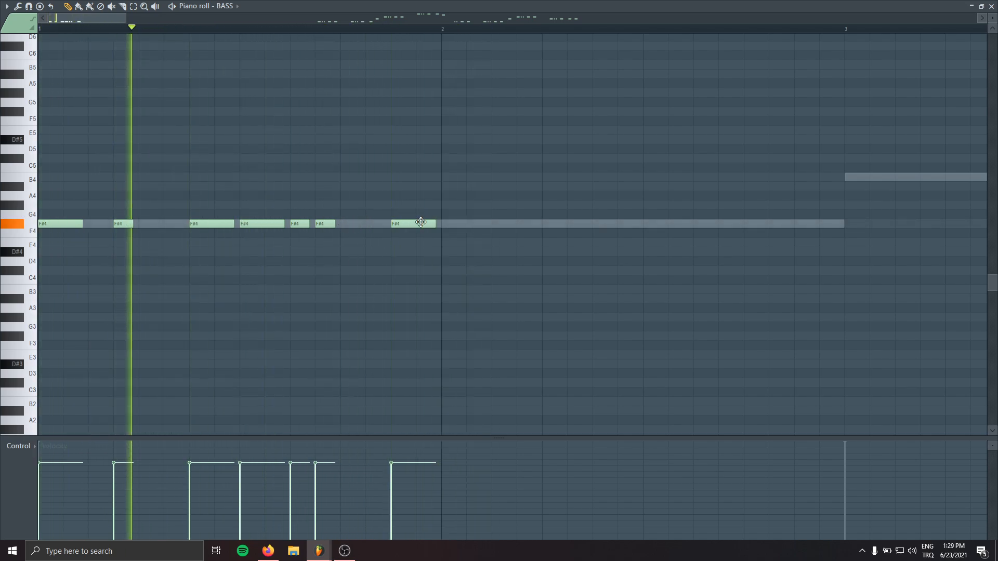
pyautogui.press('space')
# Step: Repeat the bar 1 bass rhythm in bar 2, set its last note to E4, and audition the phrase
pyautogui.moveTo(465, 201); pyautogui.dragTo(465, 242)
pyautogui.scroll(-3, 318, 308)
pyautogui.press('space')
pyautogui.click(471, 295)
pyautogui.rightClick(471, 296)
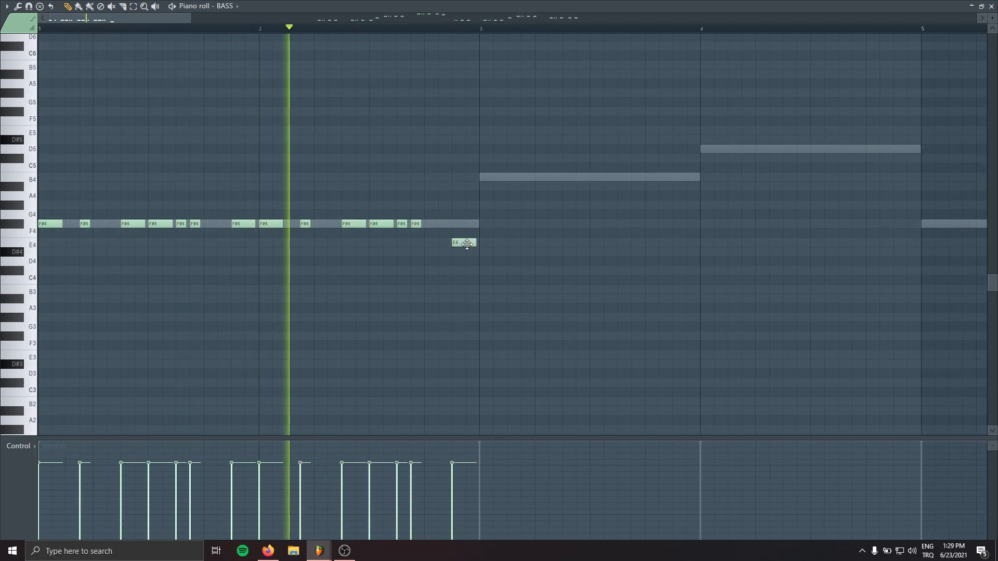
pyautogui.moveTo(589, 248); pyautogui.dragTo(470, 281)
pyautogui.press('space')
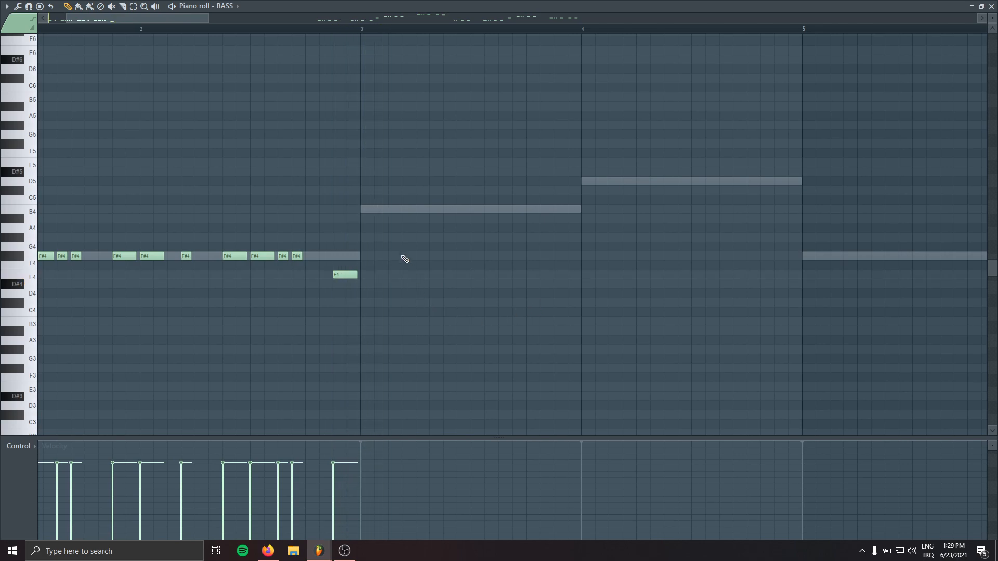
# Step: Duplicate the two-bar bass phrase into bars 3 and 4 and play it back
pyautogui.moveTo(465, 228); pyautogui.dragTo(26, 329)
pyautogui.scroll(-3, 114, 289)
pyautogui.moveTo(76, 256); pyautogui.dragTo(256, 260)
pyautogui.press('space')
pyautogui.click(400, 294)
pyautogui.rightClick(401, 294)
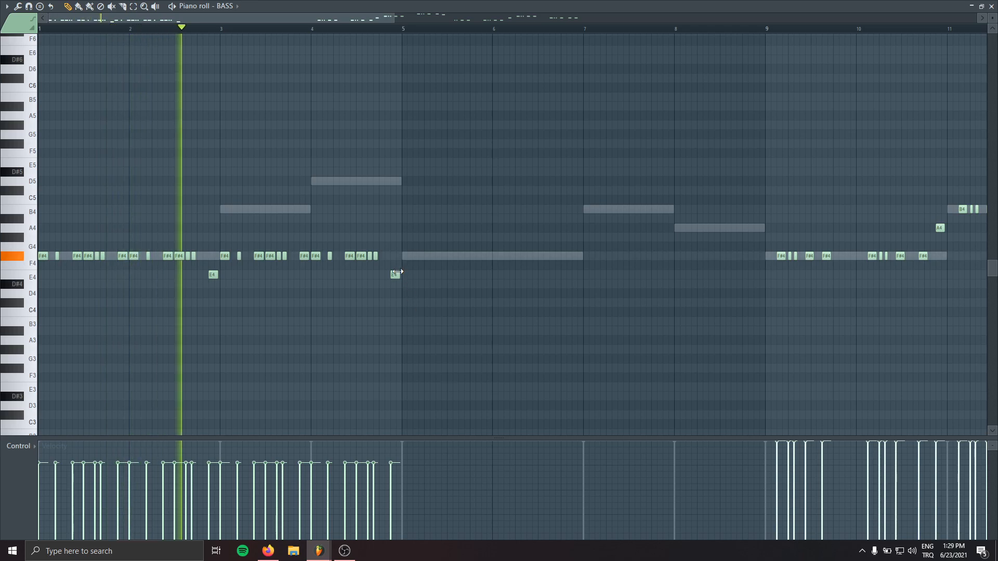
# Step: Raise the last bass note of bar 4 to A4, trying G#4 first during playback
pyautogui.moveTo(395, 273); pyautogui.dragTo(391, 235)
pyautogui.click(434, 294)
pyautogui.rightClick(437, 295)
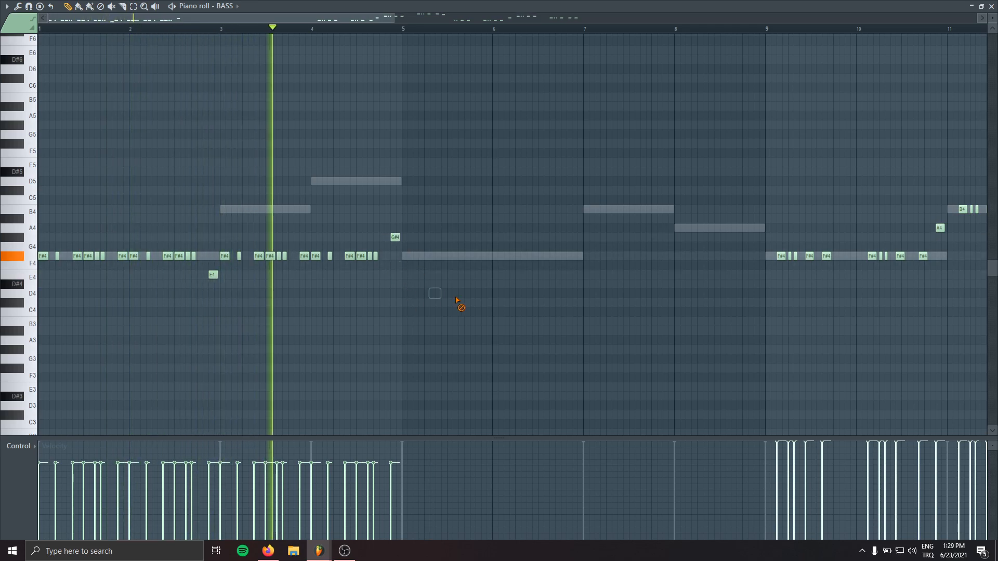
pyautogui.scroll(2, 314, 319)
pyautogui.click(487, 321)
pyautogui.rightClick(486, 320)
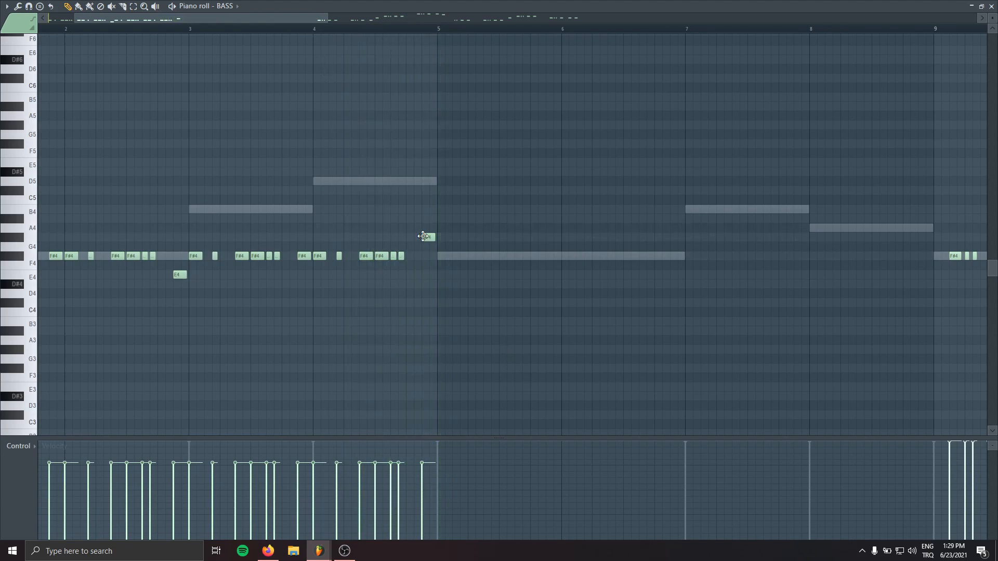
pyautogui.scroll(2, 411, 305)
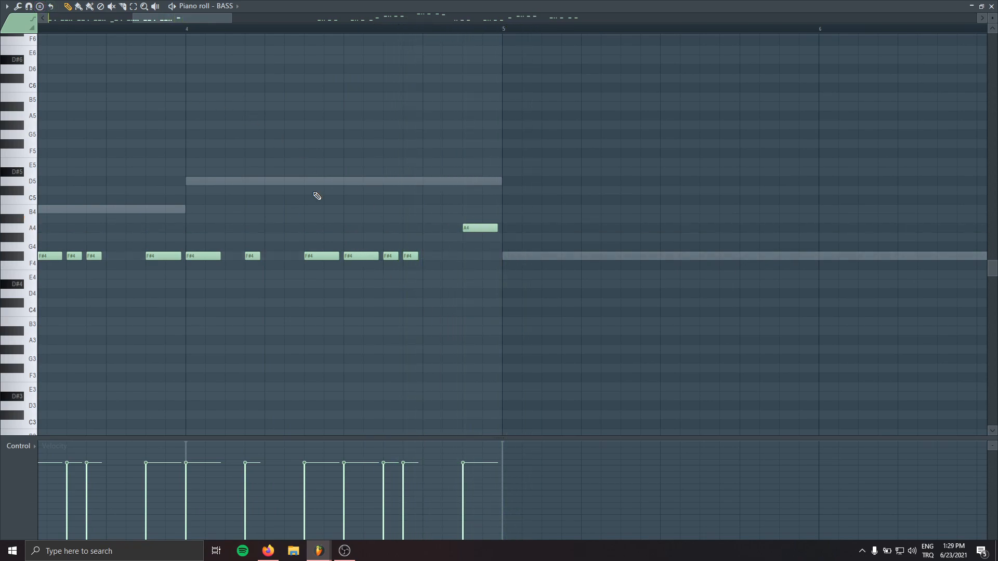
# Step: Set the piano roll's scale highlighting to root note F# with the Minor Natural (Aeolian) scale
pyautogui.click(8, 6)
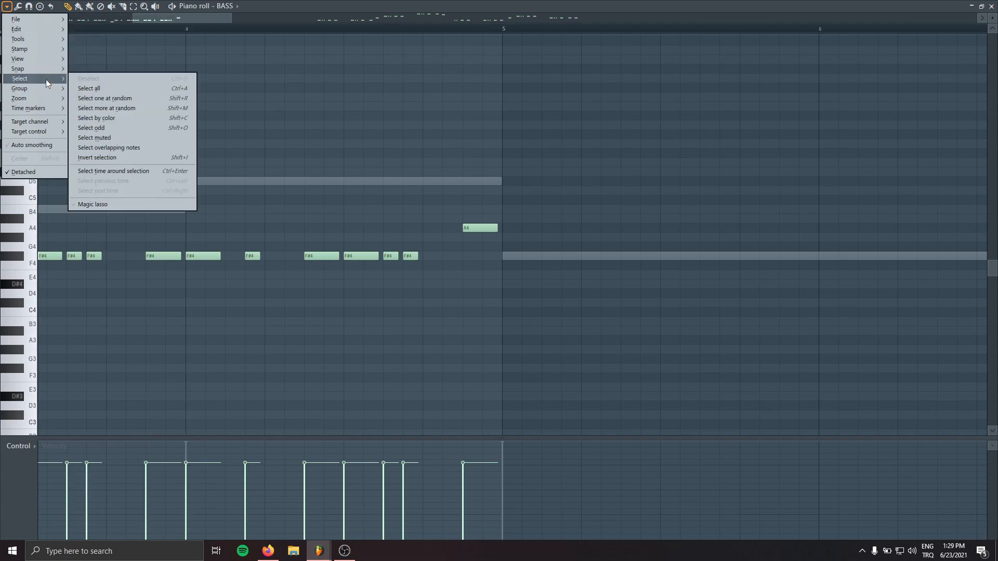
pyautogui.moveTo(46, 58)
pyautogui.moveTo(125, 200)
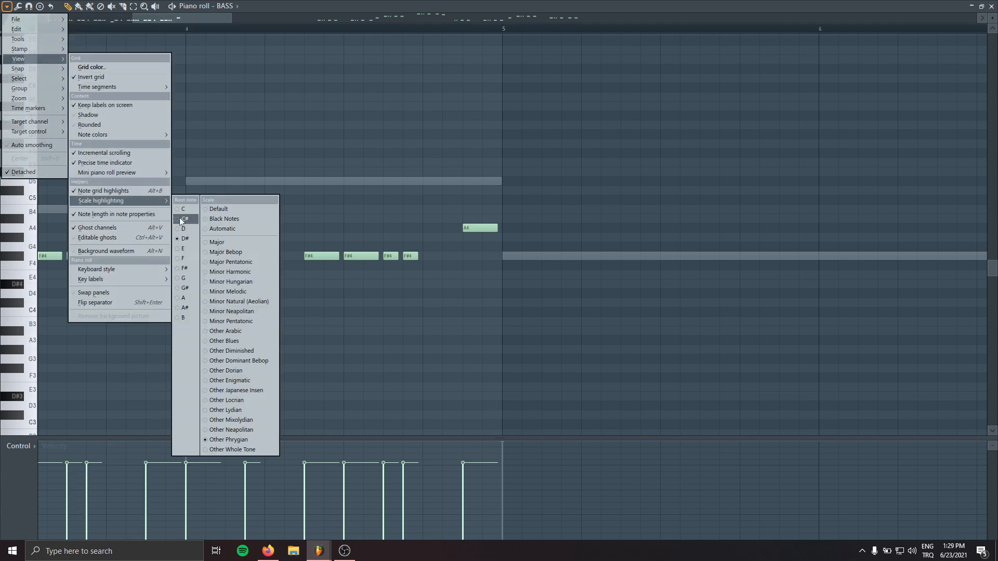
pyautogui.click(190, 266)
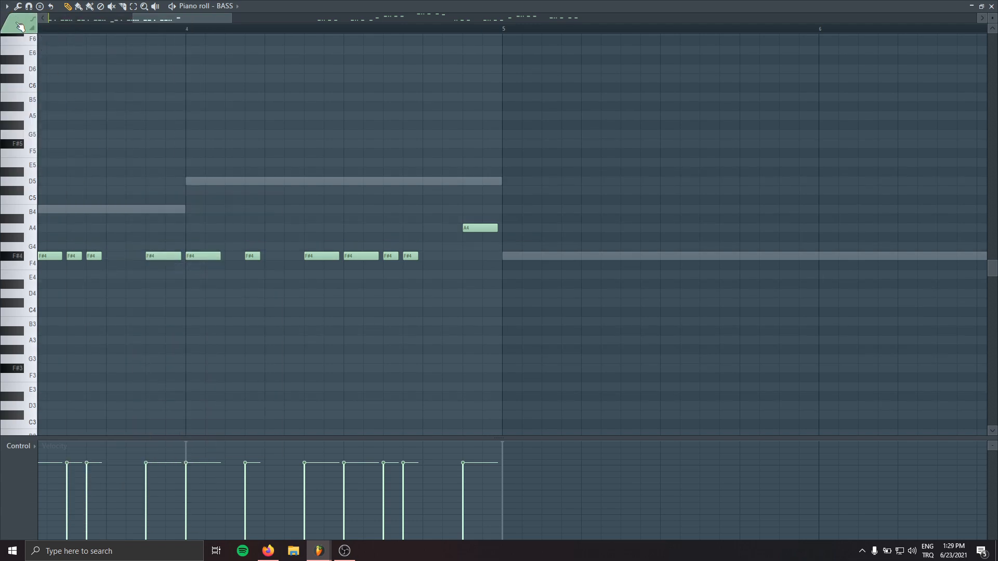
pyautogui.click(8, 6)
pyautogui.moveTo(29, 57)
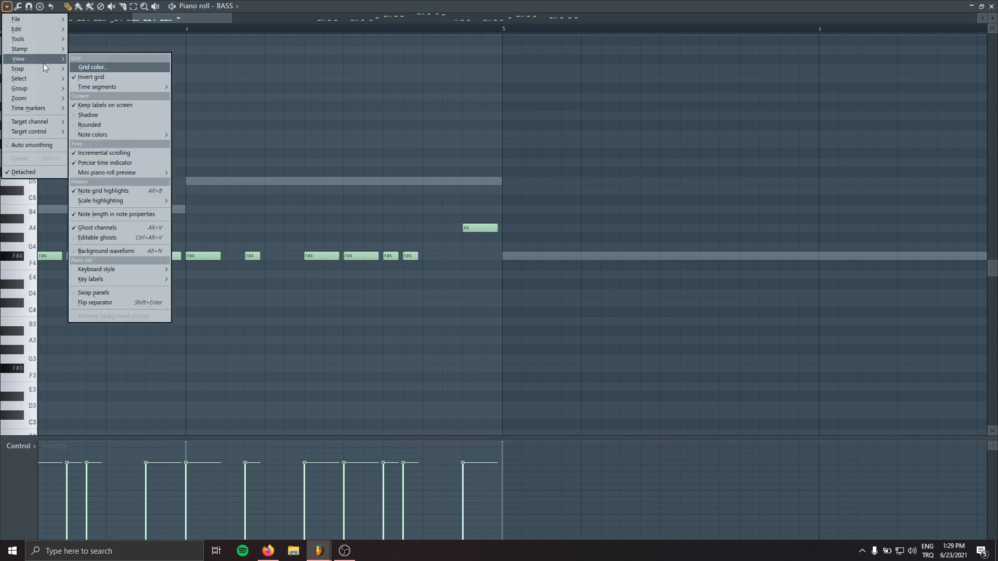
pyautogui.moveTo(106, 200)
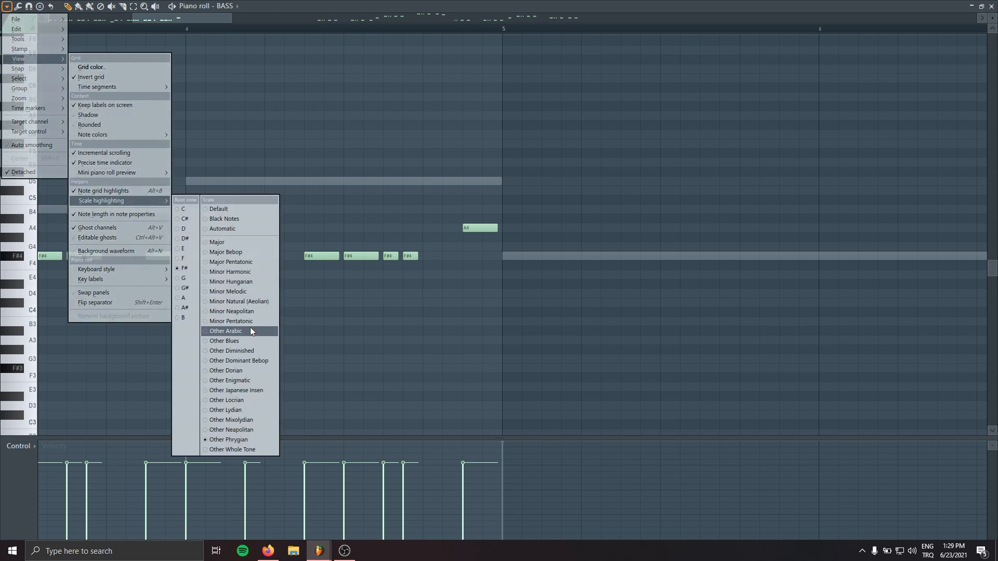
pyautogui.click(257, 301)
pyautogui.press('space')
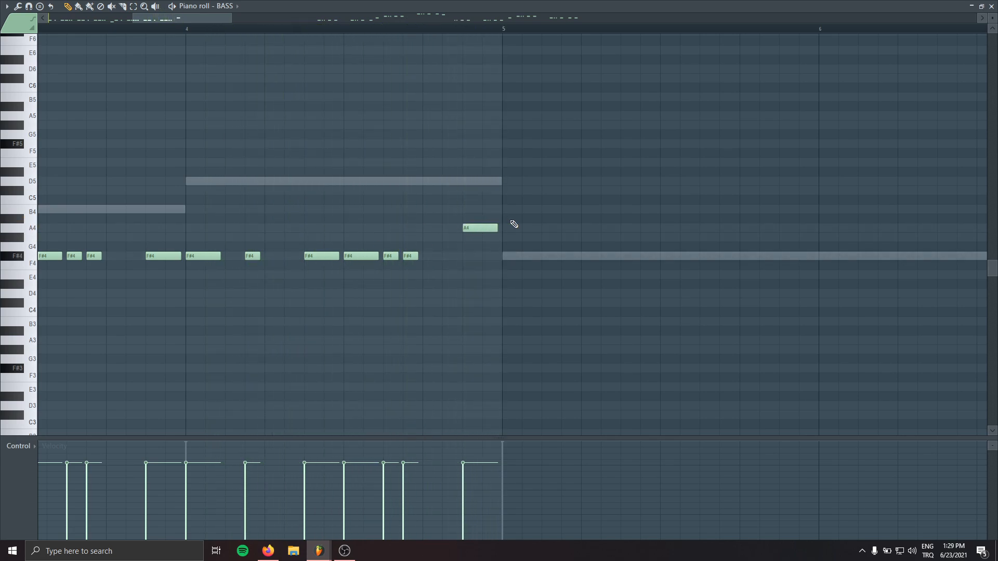
# Step: Duplicate the four-bar bass phrase into bars 5 to 8 and play it back
pyautogui.scroll(-5, 514, 224)
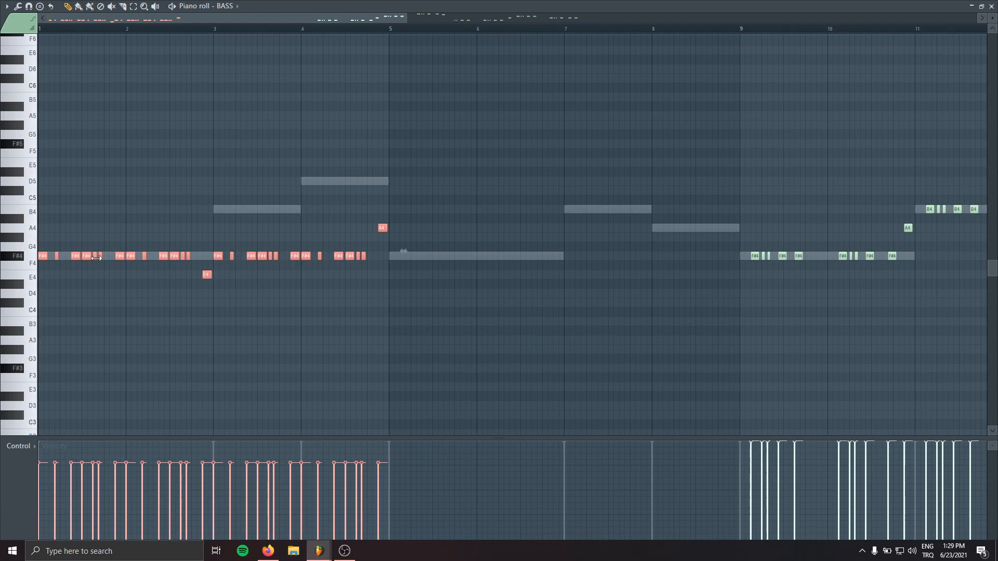
pyautogui.moveTo(89, 257)
pyautogui.mouseDown()
pyautogui.moveTo(483, 270)
pyautogui.moveTo(440, 274)
pyautogui.mouseUp()
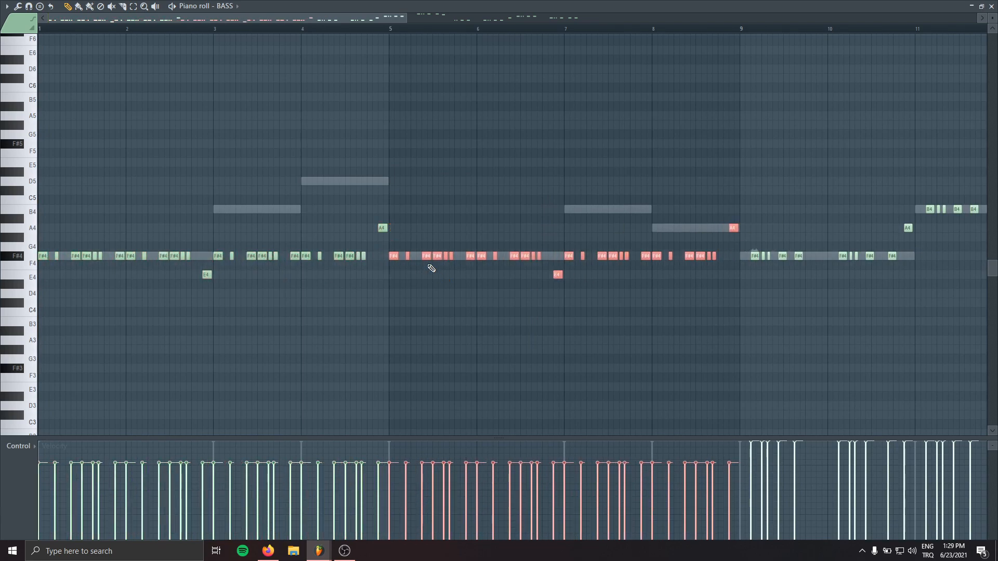
pyautogui.press('space')
pyautogui.keyDown('ctrl'); pyautogui.click(473, 322); pyautogui.keyUp('ctrl')
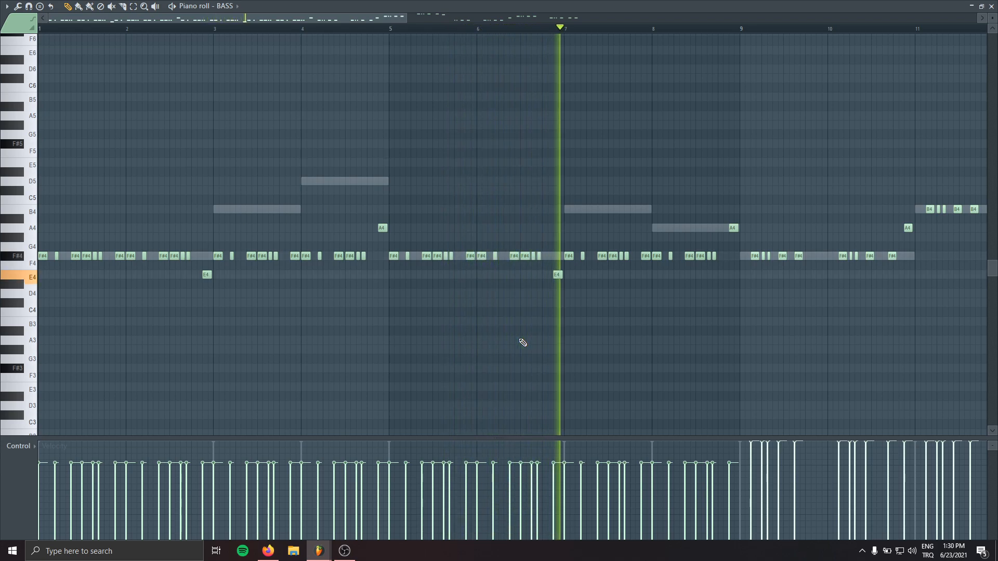
# Step: Clear all duplicated bass notes from bar 8 and stop playback
pyautogui.moveTo(657, 256)
pyautogui.mouseDown()
pyautogui.moveTo(698, 262)
pyautogui.moveTo(734, 232)
pyautogui.moveTo(657, 268)
pyautogui.mouseUp()
pyautogui.press('space')
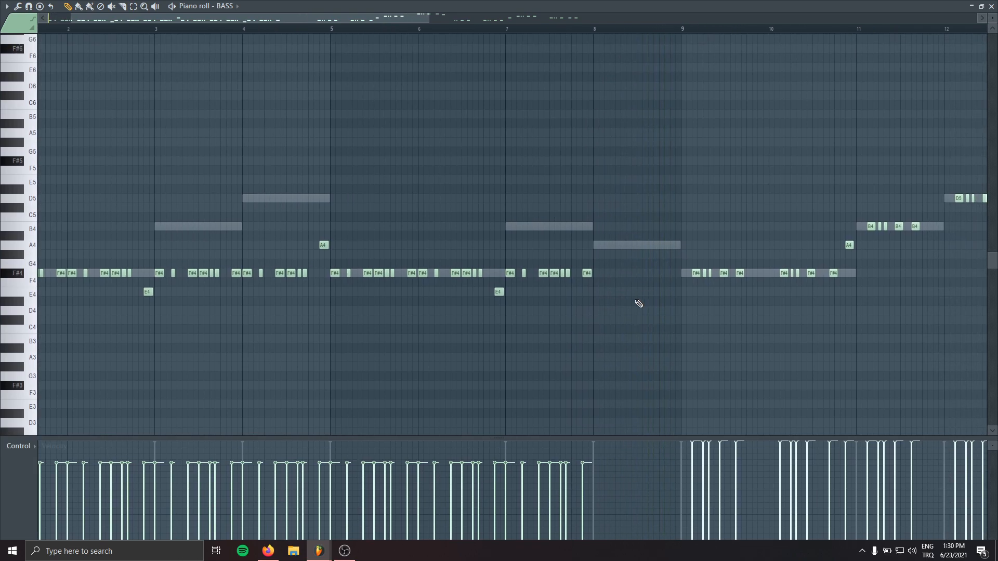
pyautogui.keyDown('ctrl'); pyautogui.scroll(-4, 399, 323); pyautogui.keyUp('ctrl')
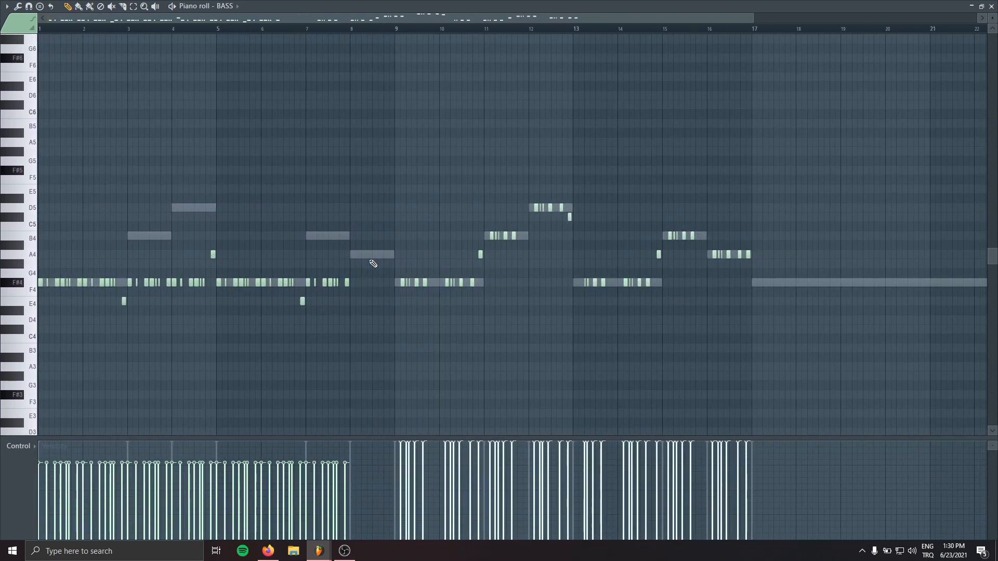
# Step: Replace the old bass notes from bar 9 onward with a copy of the pattern in bars 1 to 7
pyautogui.keyDown('ctrl'); pyautogui.moveTo(370, 175); pyautogui.dragTo(973, 387); pyautogui.keyUp('ctrl')
pyautogui.press('Delete')
pyautogui.hotkey('ctrl', 'a')
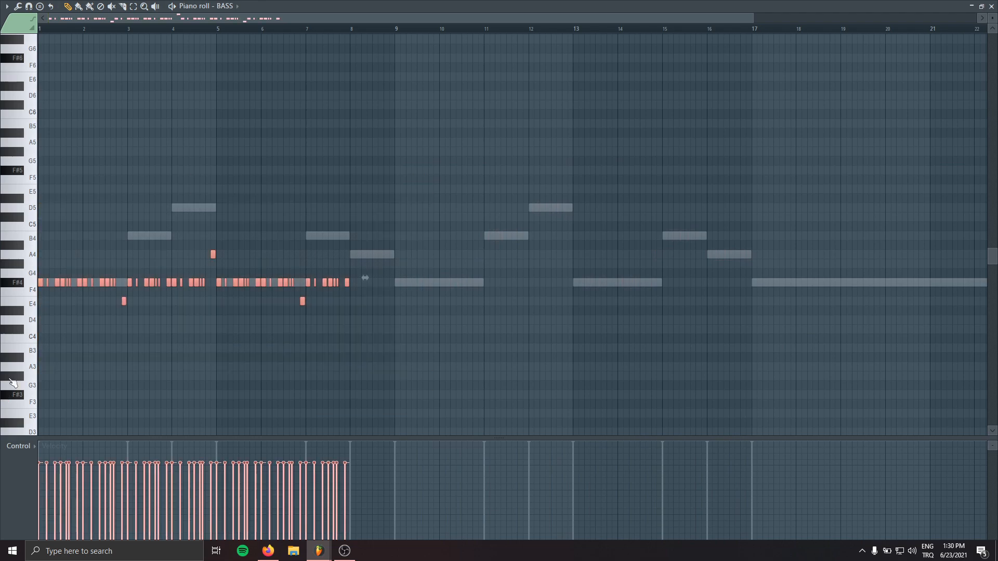
pyautogui.keyDown('shift'); pyautogui.moveTo(56, 281); pyautogui.dragTo(413, 294); pyautogui.keyUp('shift')
# Step: Raise the bass notes in bars 11 and 15 to B4 and those in bar 12 to D5, ending bar 12 on C#5
pyautogui.keyDown('ctrl'); pyautogui.moveTo(483, 251); pyautogui.dragTo(560, 282); pyautogui.keyUp('ctrl')
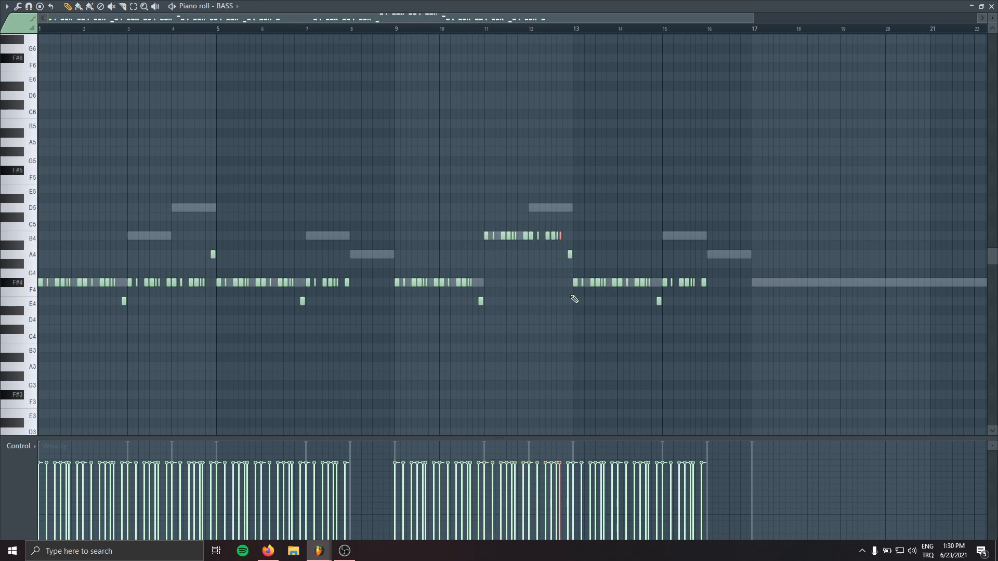
pyautogui.scroll(3, 574, 299)
pyautogui.keyDown('ctrl'); pyautogui.moveTo(558, 222); pyautogui.dragTo(514, 238); pyautogui.keyUp('ctrl')
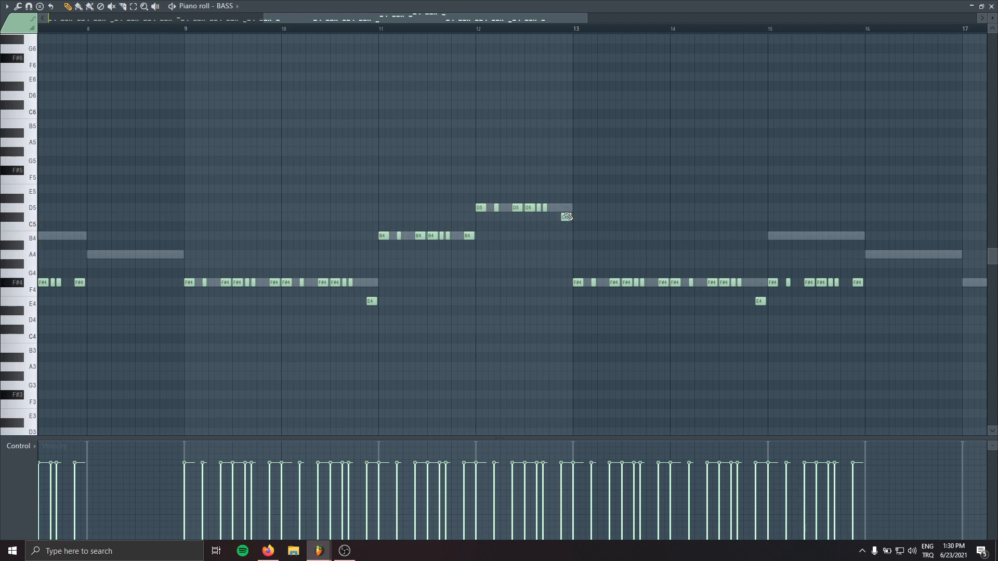
pyautogui.click(194, 39)
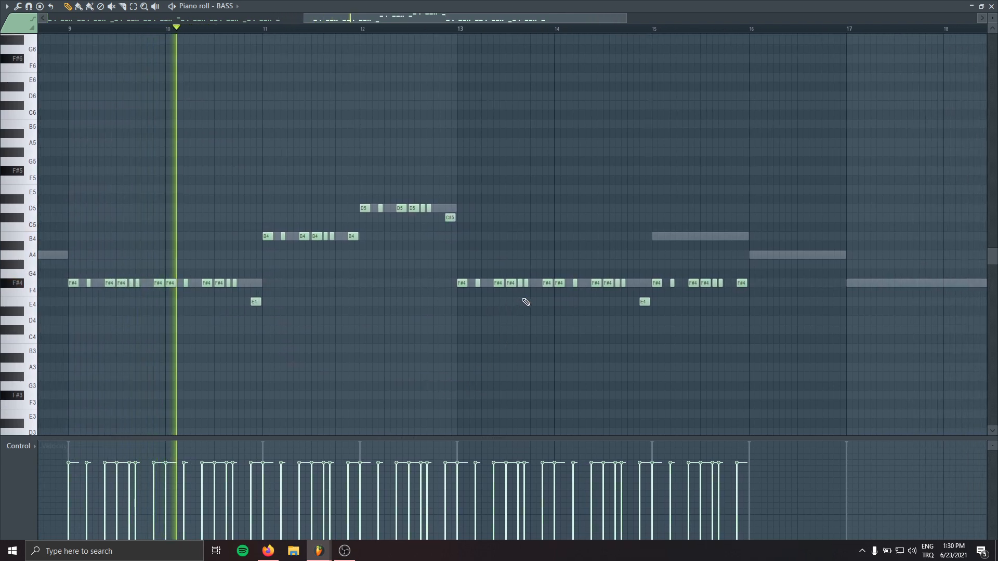
pyautogui.keyDown('ctrl'); pyautogui.moveTo(647, 288); pyautogui.dragTo(739, 236); pyautogui.keyUp('ctrl')
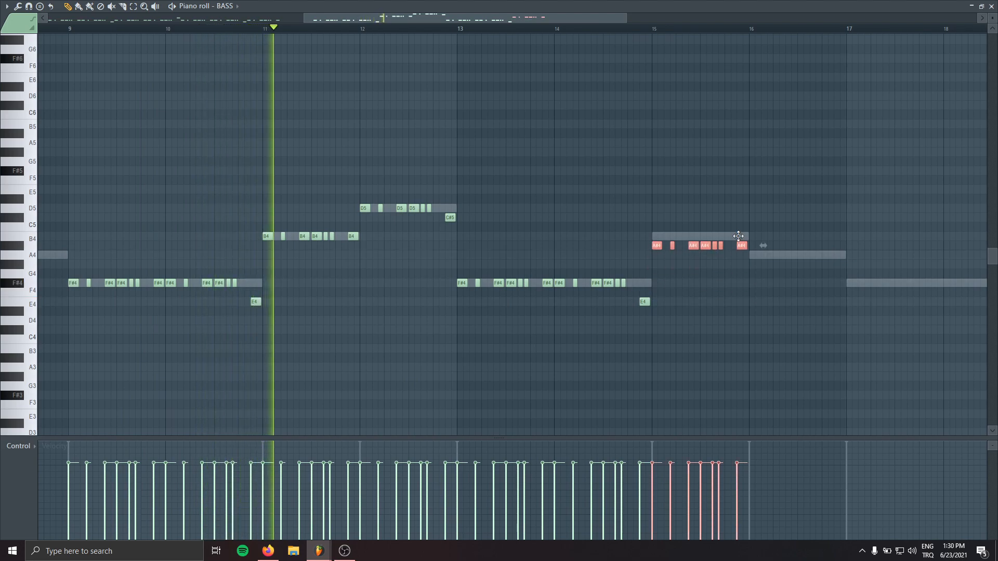
pyautogui.click(563, 372)
# Step: Raise the last bass notes of bars 10 and 14 to A4 and listen through to the end of the pattern
pyautogui.moveTo(257, 301); pyautogui.dragTo(257, 254)
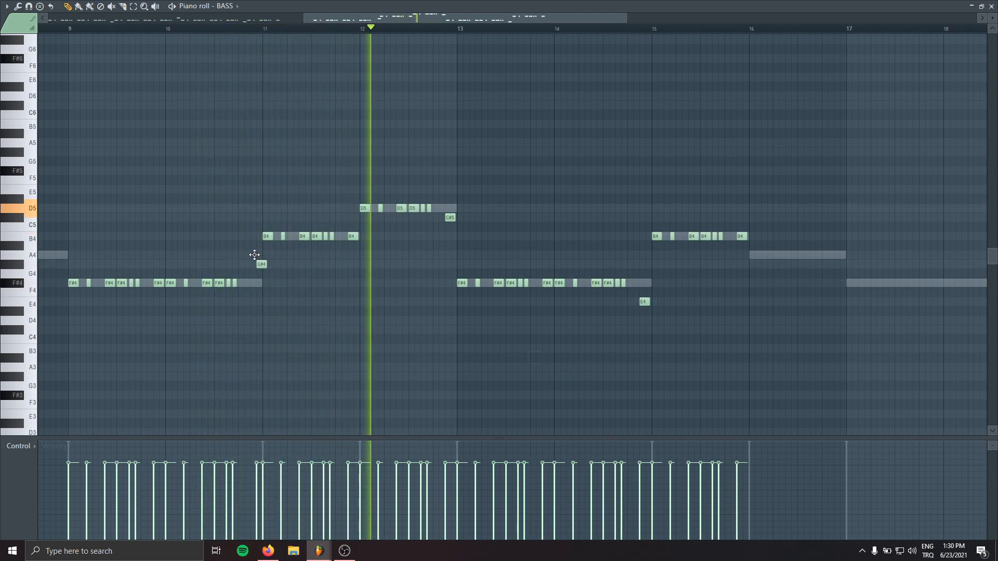
pyautogui.click(192, 28)
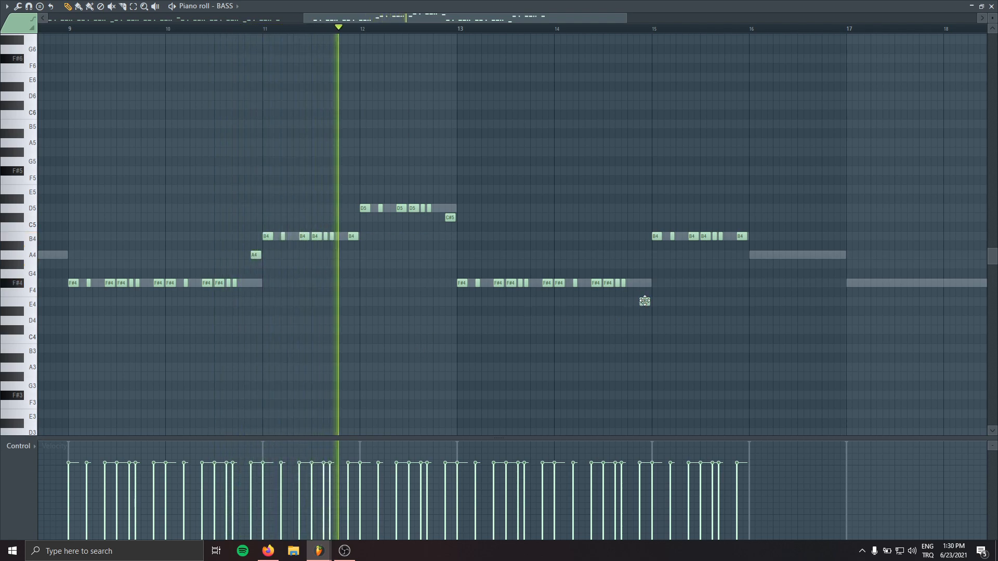
pyautogui.moveTo(644, 301); pyautogui.dragTo(645, 255)
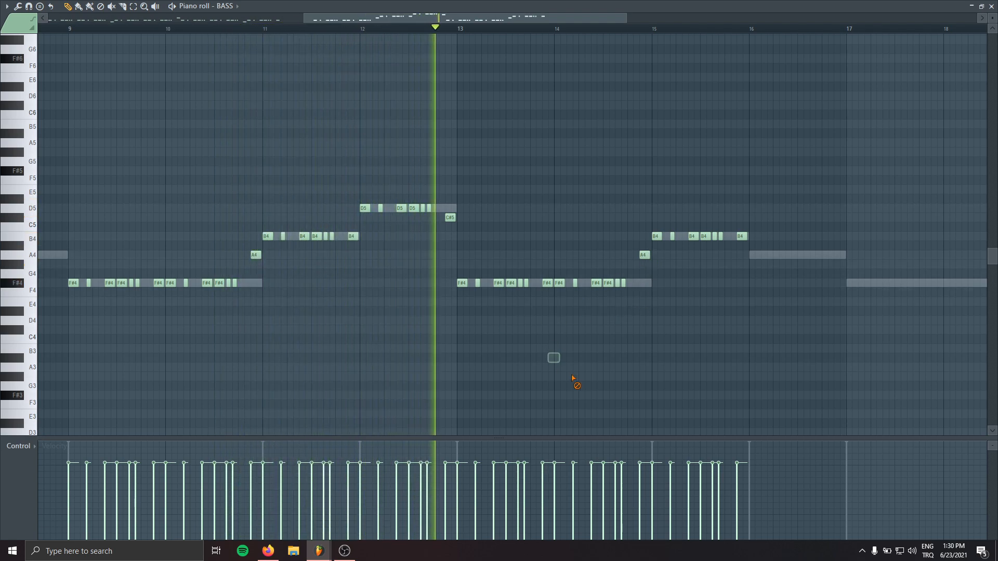
pyautogui.scroll(-3, 530, 414)
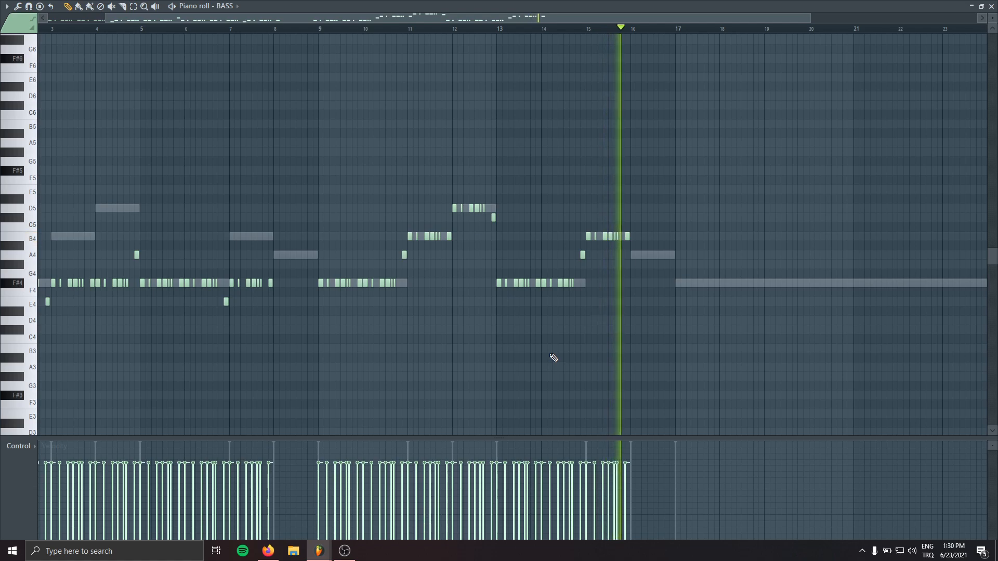
pyautogui.press('space')
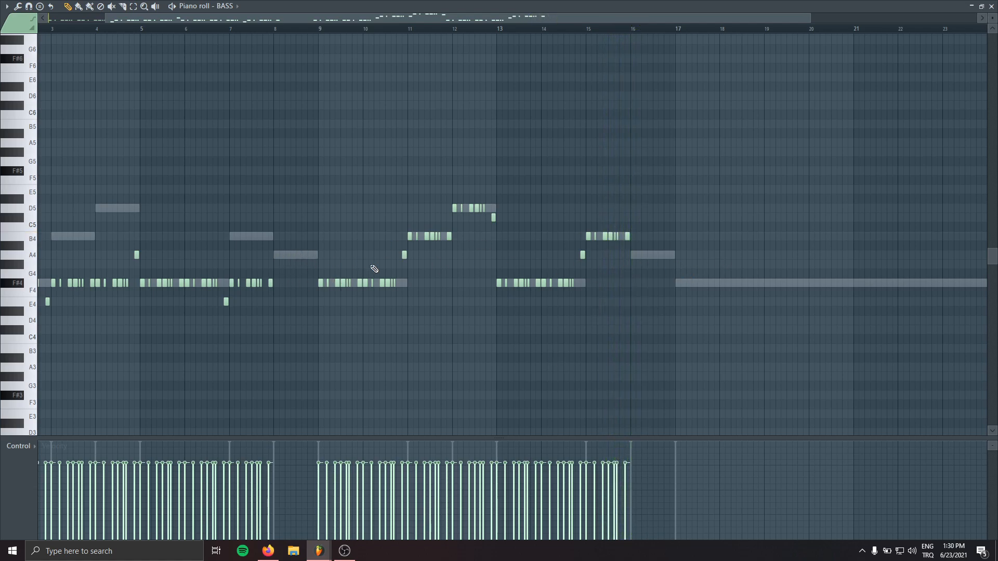
# Step: Return to the playlist, put the drop's kick clips on Track 2, and undo the deletion of the kick before bar 43
pyautogui.press('Escape')
pyautogui.press('Escape')
pyautogui.scroll(3, 520, 146)
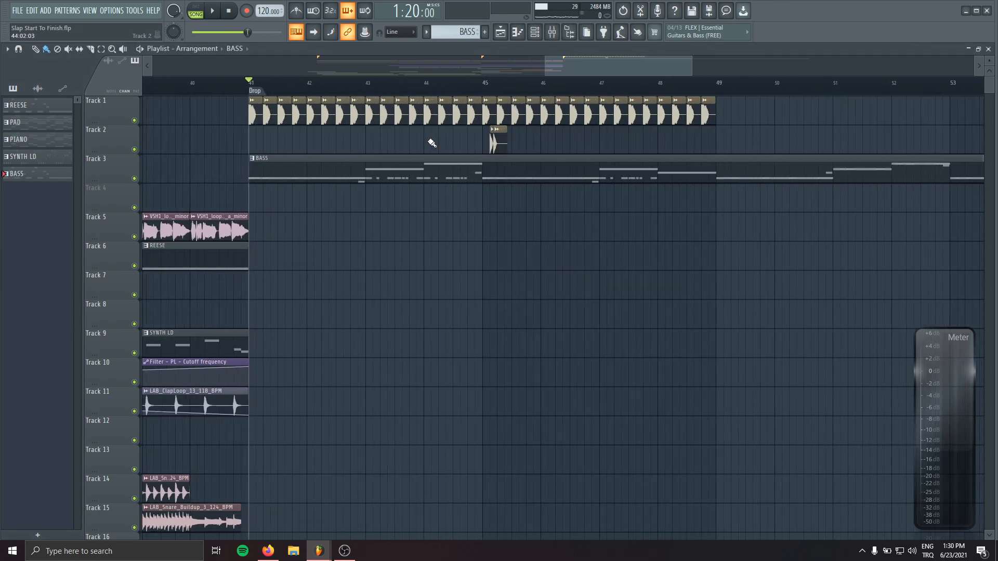
pyautogui.scroll(1, 119, 146)
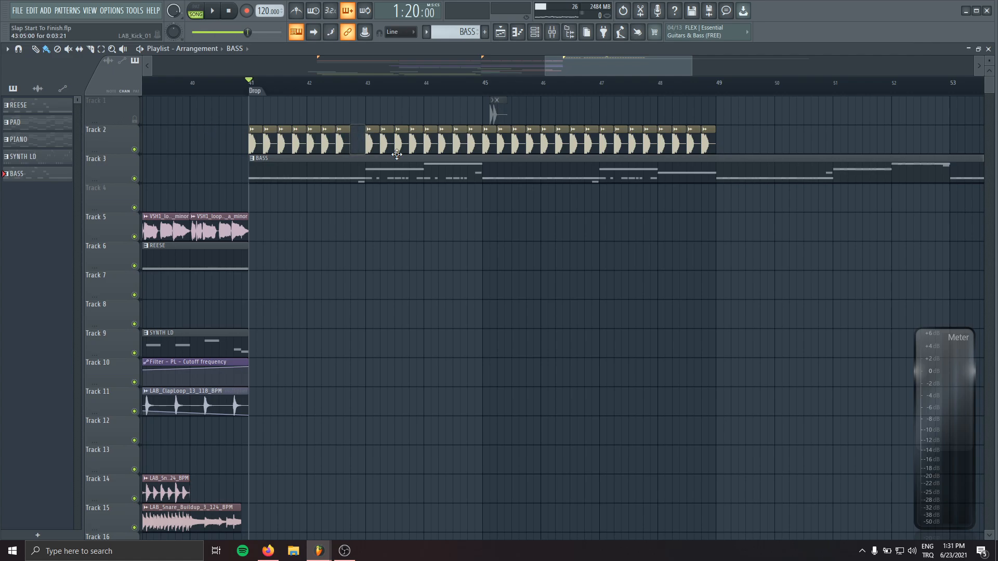
pyautogui.hotkey('ctrl', 'z')
# Step: Delete the last kick before bar 45 and the kicks in bar 48 on Track 2
pyautogui.moveTo(479, 145); pyautogui.dragTo(345, 140)
pyautogui.scroll(-1, 345, 139)
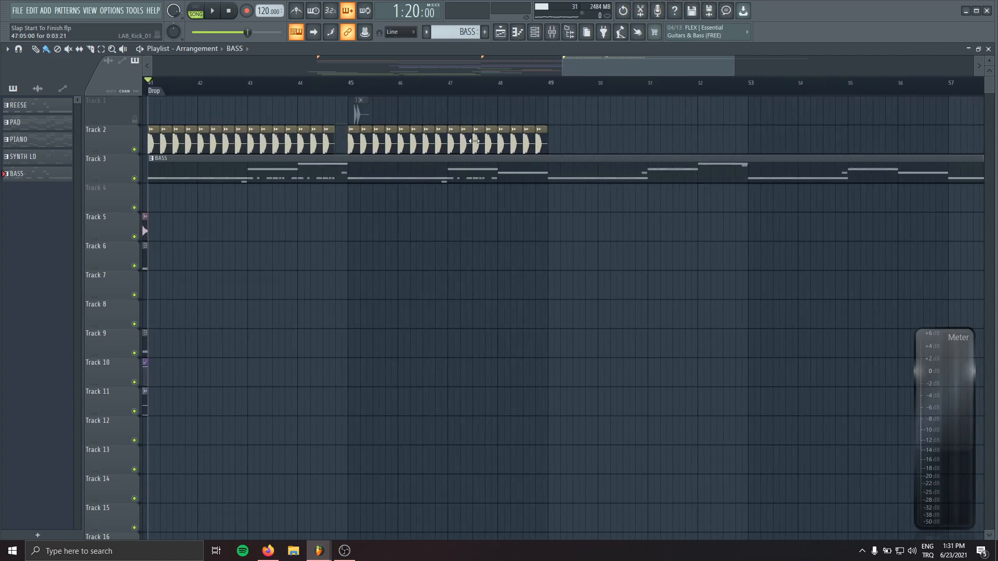
pyautogui.rightClick(516, 142)
pyautogui.rightClick(503, 142)
# Step: Duplicate all of the drop's kick clips on Track 2 to start at bar 49
pyautogui.scroll(-3, 536, 150)
pyautogui.moveTo(536, 148); pyautogui.dragTo(321, 139)
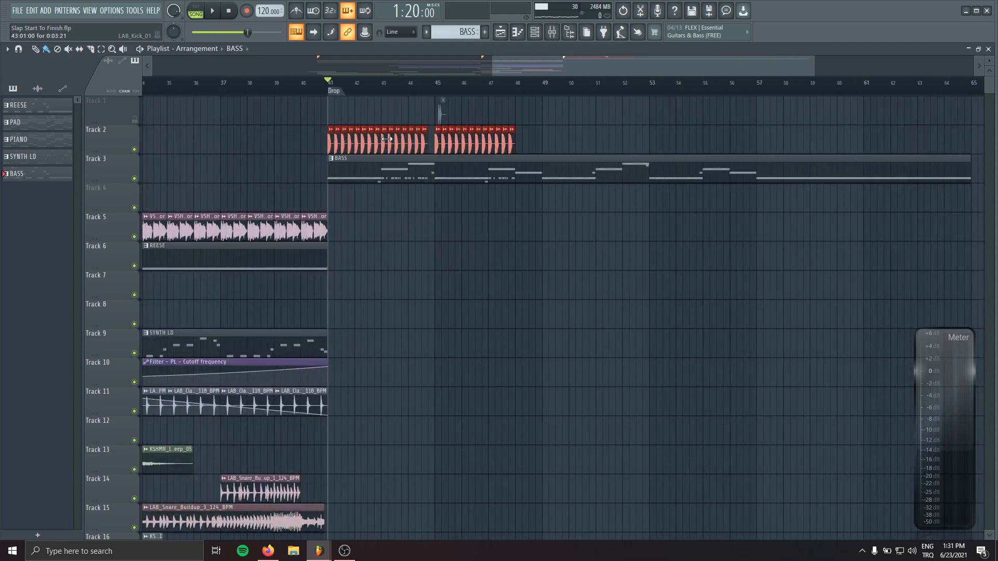
pyautogui.keyDown('shift'); pyautogui.moveTo(386, 139); pyautogui.dragTo(607, 145); pyautogui.keyUp('shift')
pyautogui.keyDown('ctrl'); pyautogui.click(581, 257); pyautogui.keyUp('ctrl')
# Step: Open the Kick mixer track's PuigTec EQP1A Stereo and solo the Kick while the drop plays
pyautogui.press('F9')
pyautogui.moveTo(160, 106); pyautogui.dragTo(414, 103)
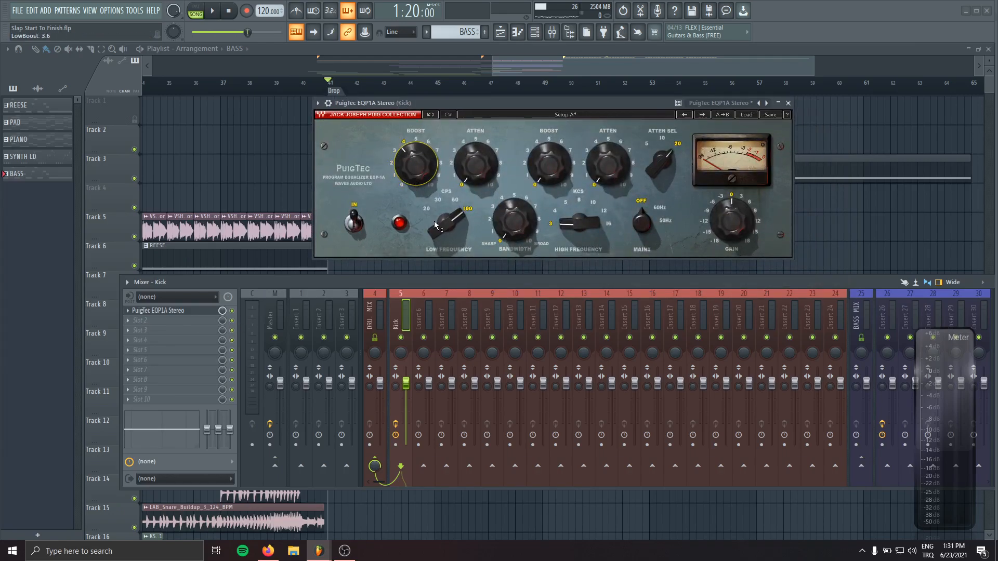
pyautogui.moveTo(421, 119); pyautogui.dragTo(364, 131)
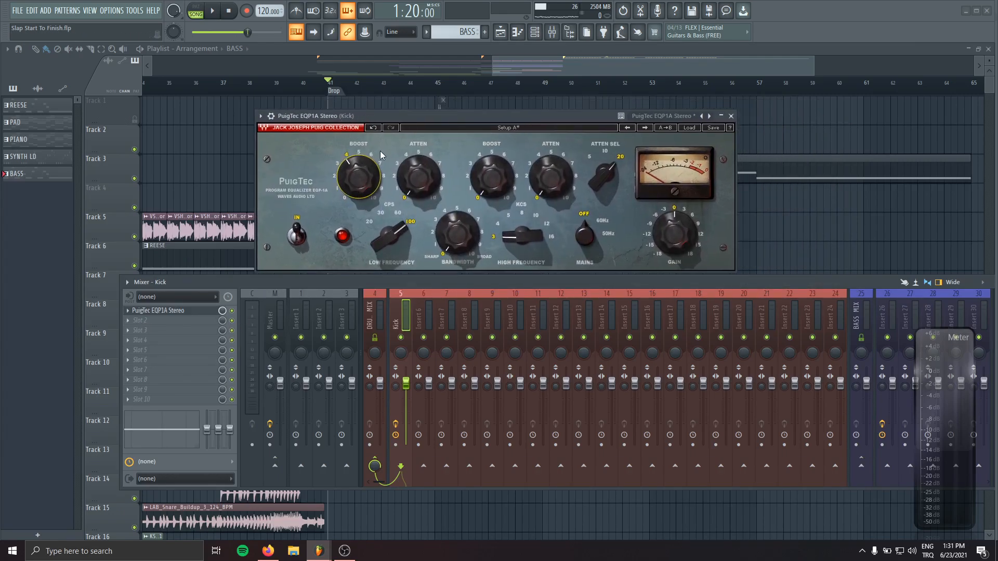
pyautogui.press('space')
pyautogui.rightClick(400, 338)
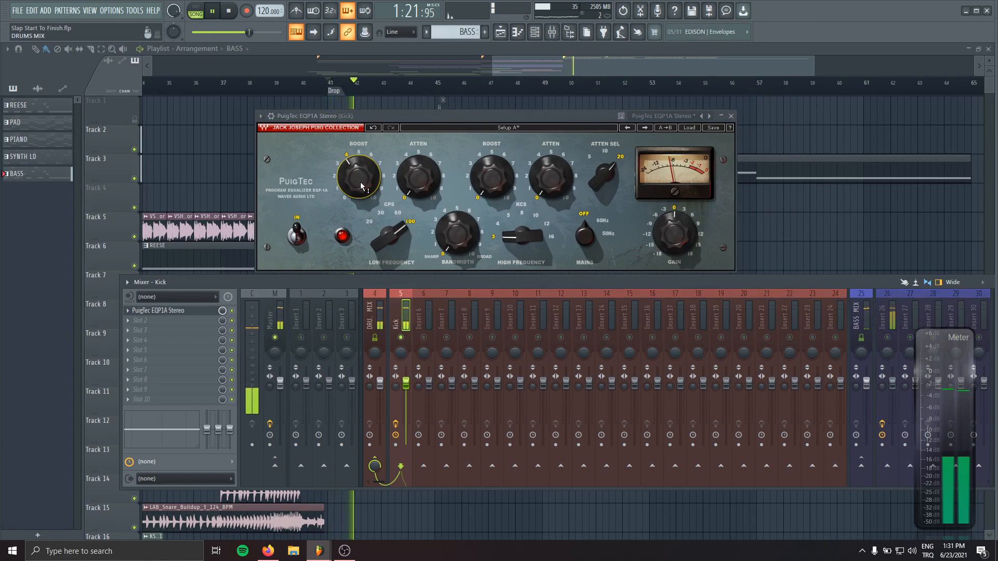
# Step: Raise the PuigTec's low-frequency boost to about 5 and lower the Kick's mixer fader slightly
pyautogui.moveTo(363, 186); pyautogui.dragTo(363, 180)
pyautogui.moveTo(406, 383); pyautogui.dragTo(406, 395)
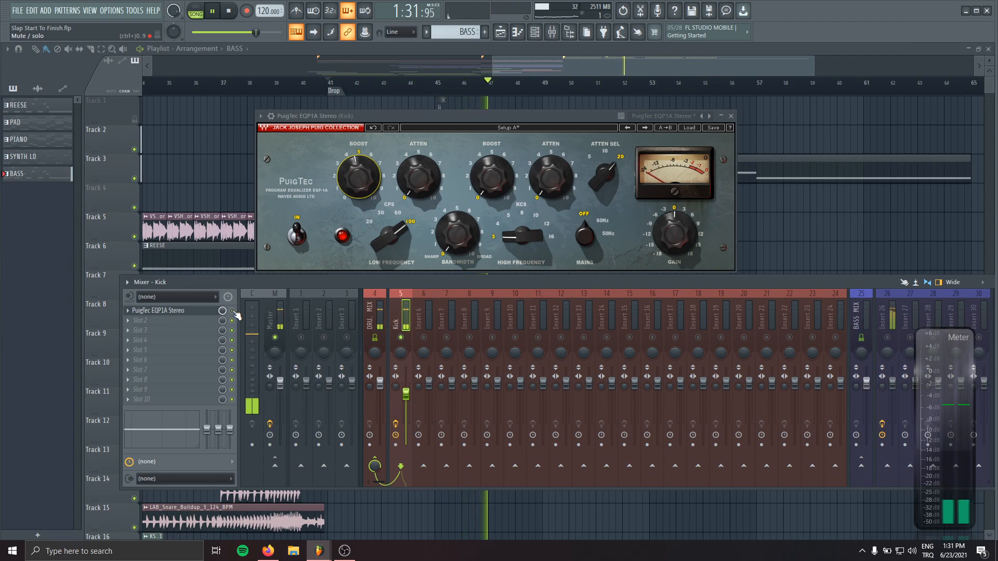
pyautogui.press('space')
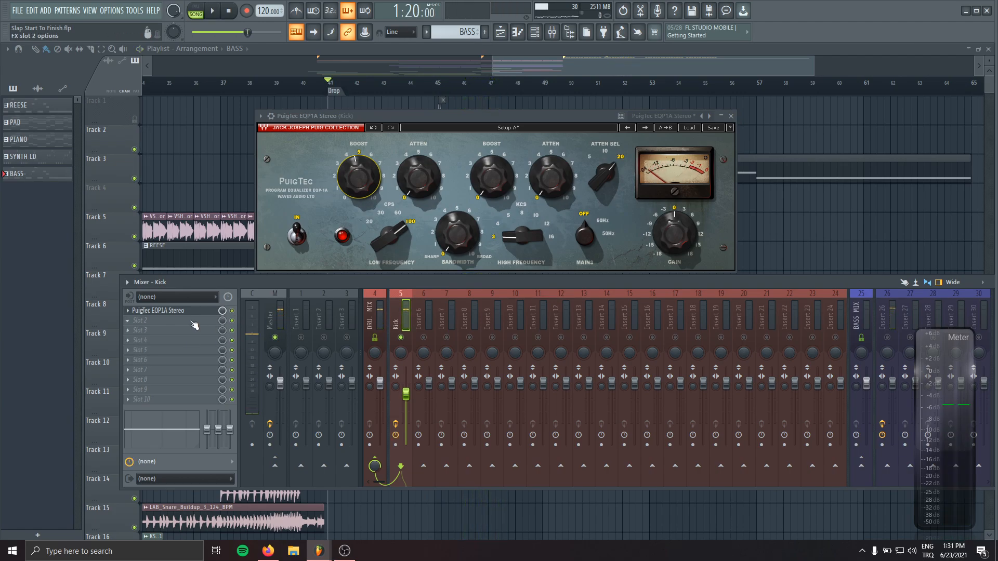
# Step: Load FabFilter Pro-Q 3 into the second effect slot of the Kick track and start playback
pyautogui.click(179, 320)
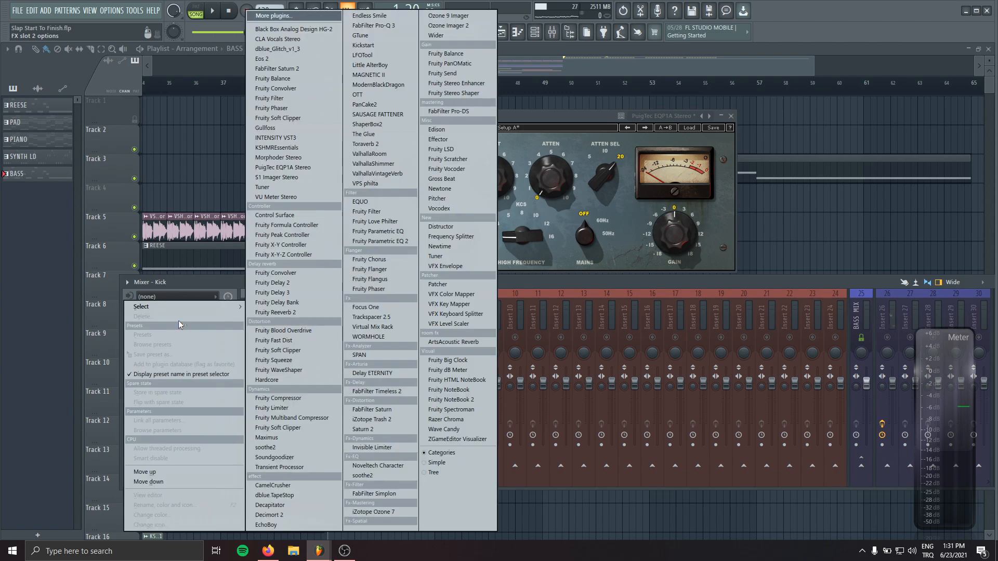
pyautogui.press('Escape')
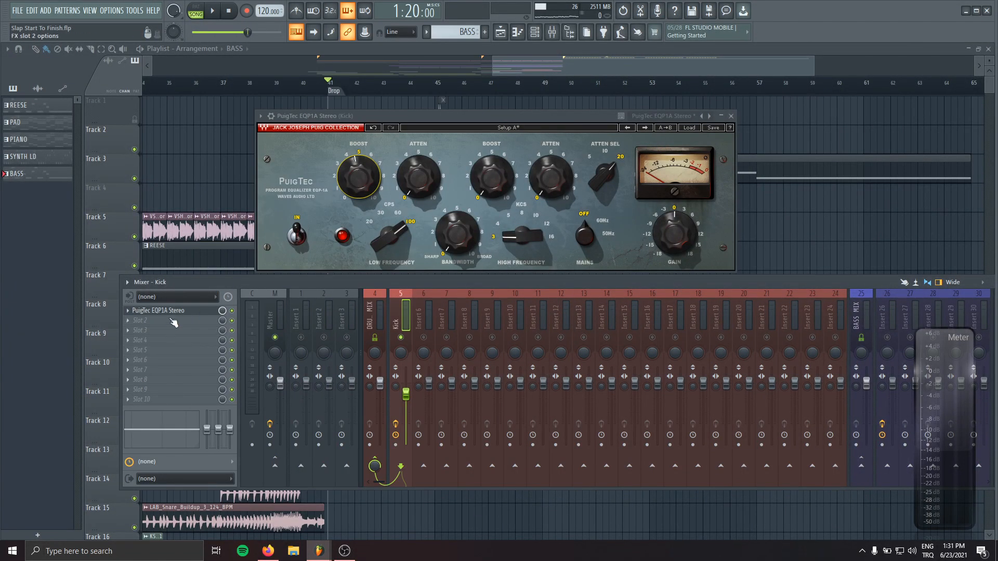
pyautogui.press('space')
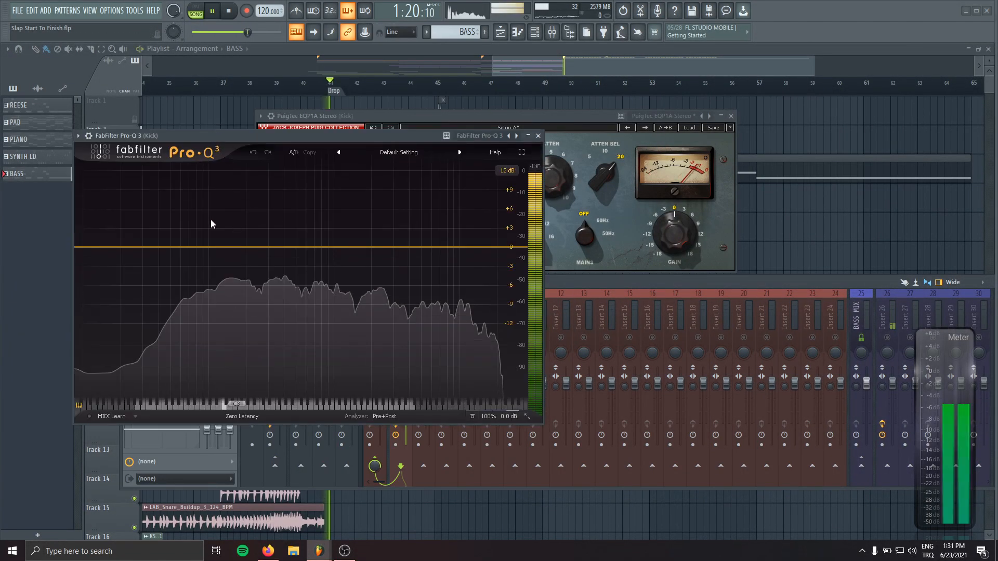
# Step: Add a bell band in Pro-Q 3 at 46.249 Hz (F#1) with +1.71 dB gain and a Q of 2.778
pyautogui.moveTo(173, 235)
pyautogui.mouseDown()
pyautogui.moveTo(173, 226)
pyautogui.moveTo(174, 236)
pyautogui.mouseUp()
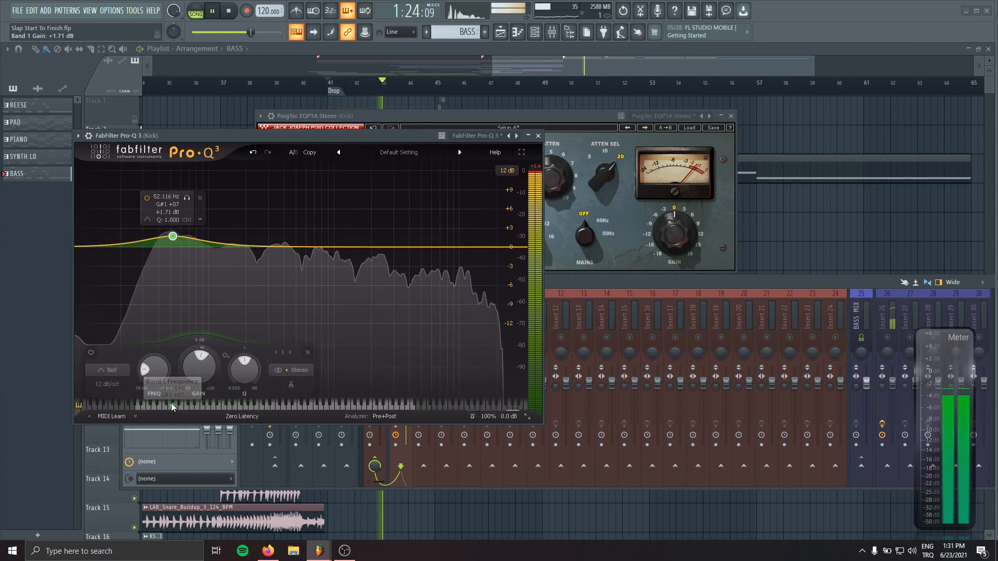
pyautogui.moveTo(173, 406); pyautogui.dragTo(168, 406)
pyautogui.scroll(3, 167, 237)
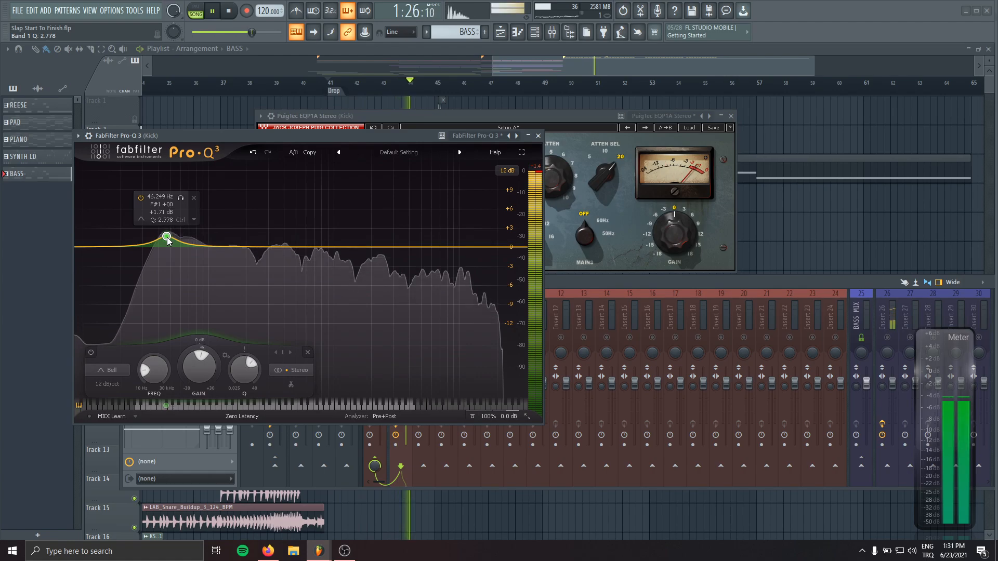
# Step: Set the Pro-Q 3 bell band's Q to 1.407, listen to the Kick and close the plugin
pyautogui.scroll(1, 166, 237)
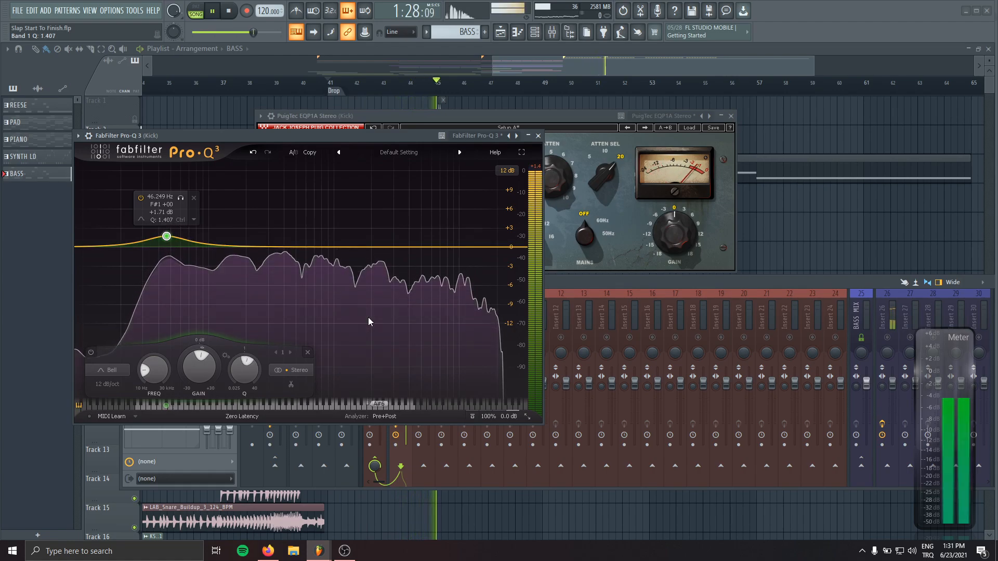
pyautogui.moveTo(368, 317)
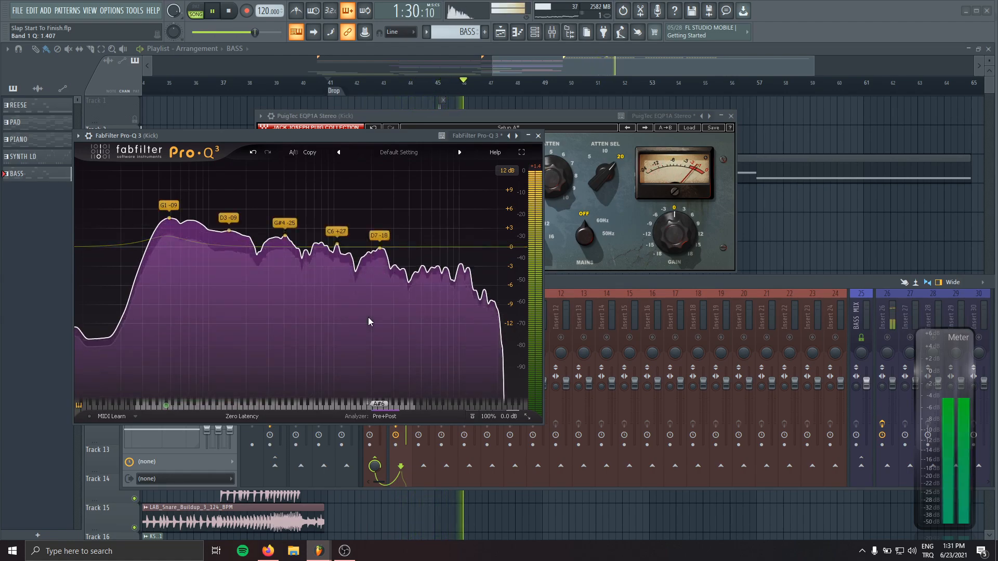
pyautogui.press('space')
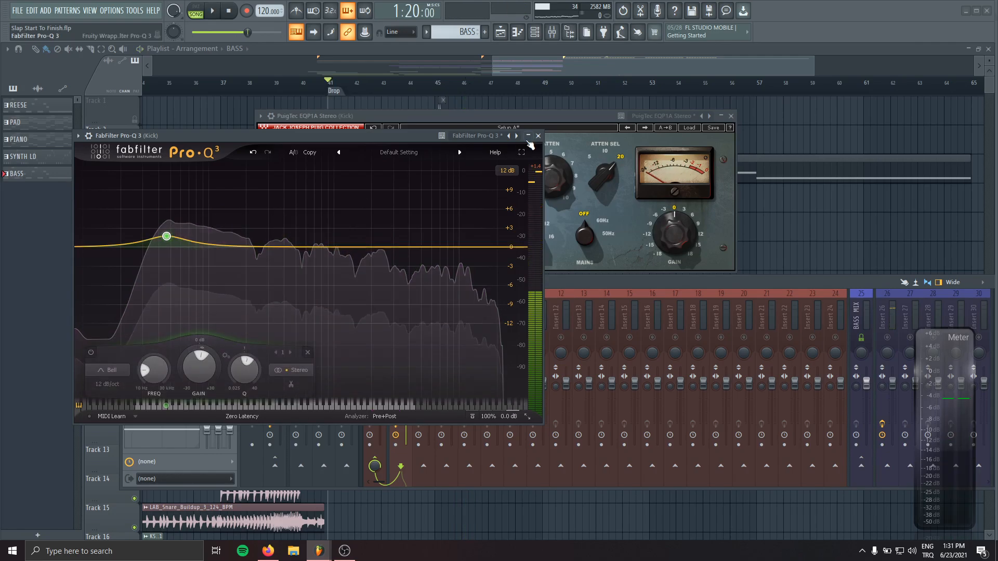
pyautogui.click(538, 136)
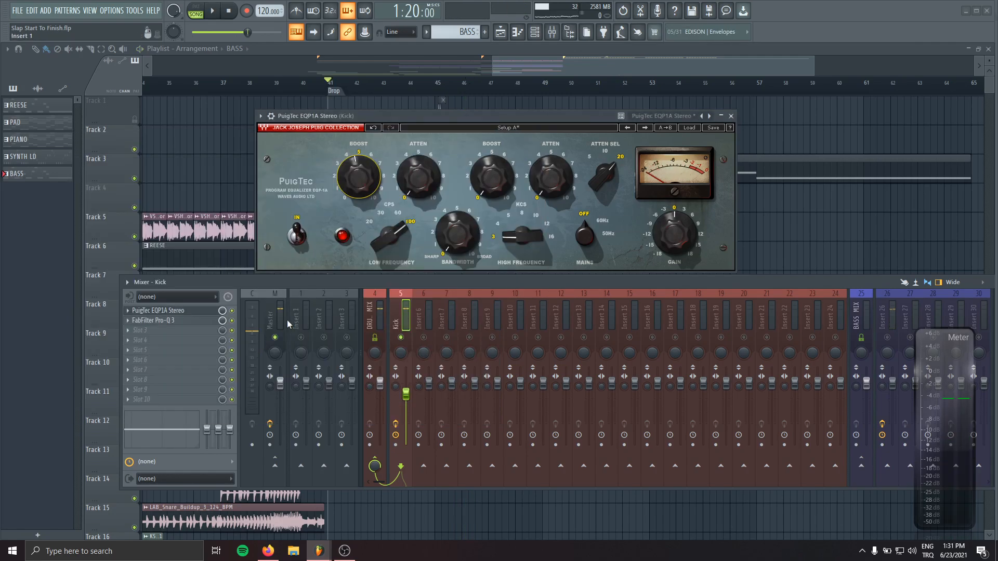
# Step: Load Fruity soft clipper into the third effect slot of the Kick mixer track
pyautogui.click(153, 334)
pyautogui.click(224, 235)
pyautogui.moveTo(144, 138); pyautogui.dragTo(228, 189)
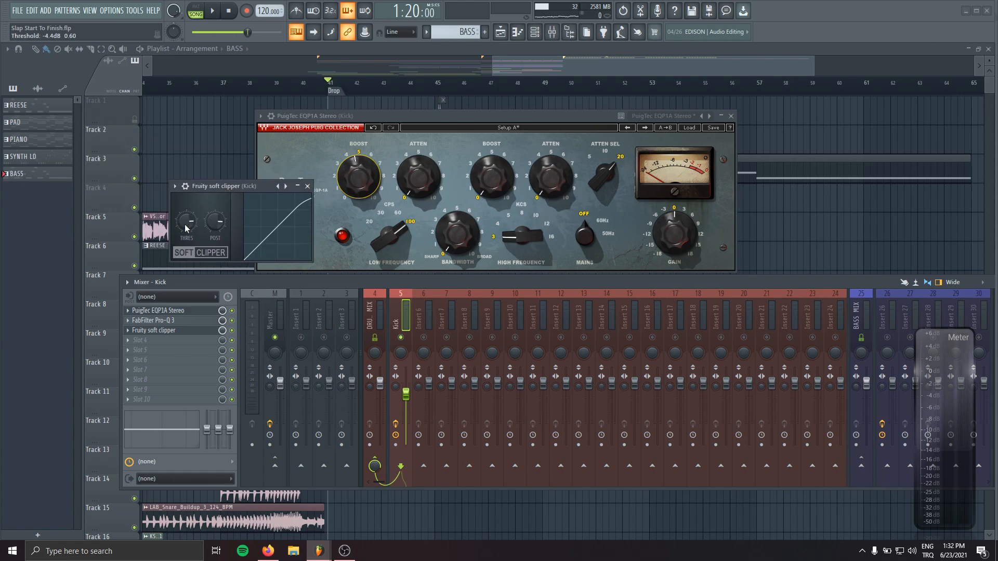
# Step: Set up LFOTool on the Master track with a flat curve and 0 depth, and play the Kick through its waveform display
pyautogui.click(271, 309)
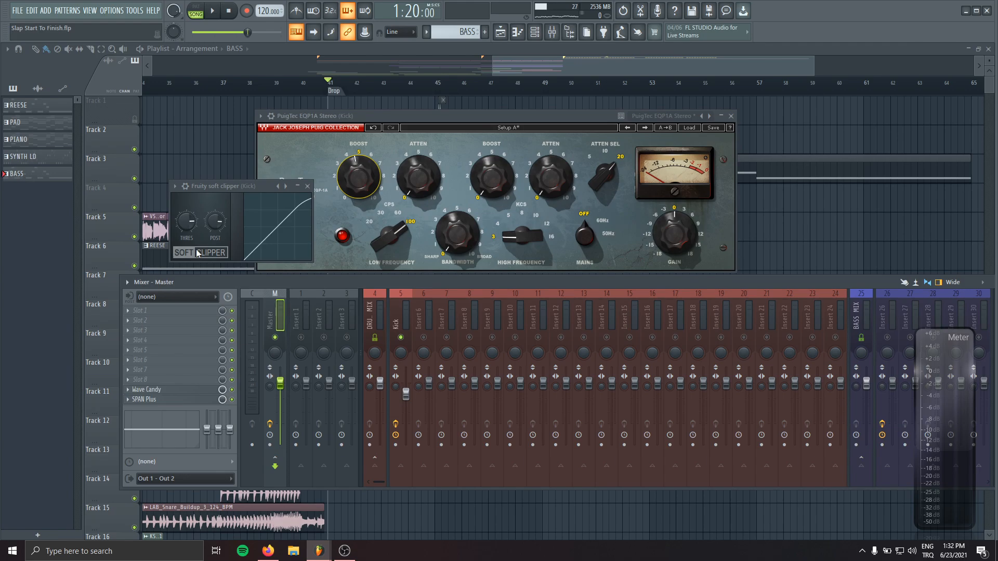
pyautogui.click(194, 312)
pyautogui.click(156, 237)
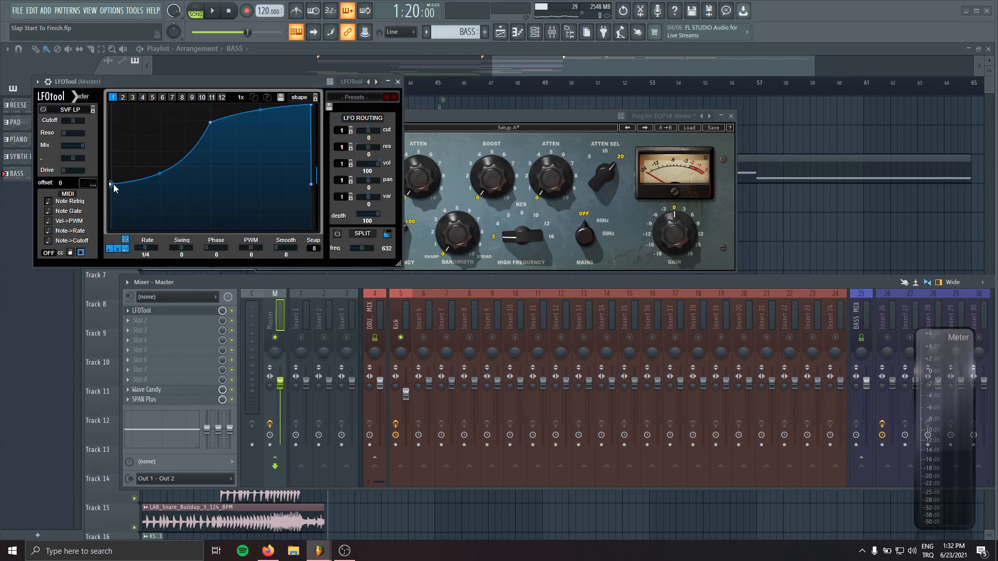
pyautogui.moveTo(114, 184); pyautogui.dragTo(112, 229)
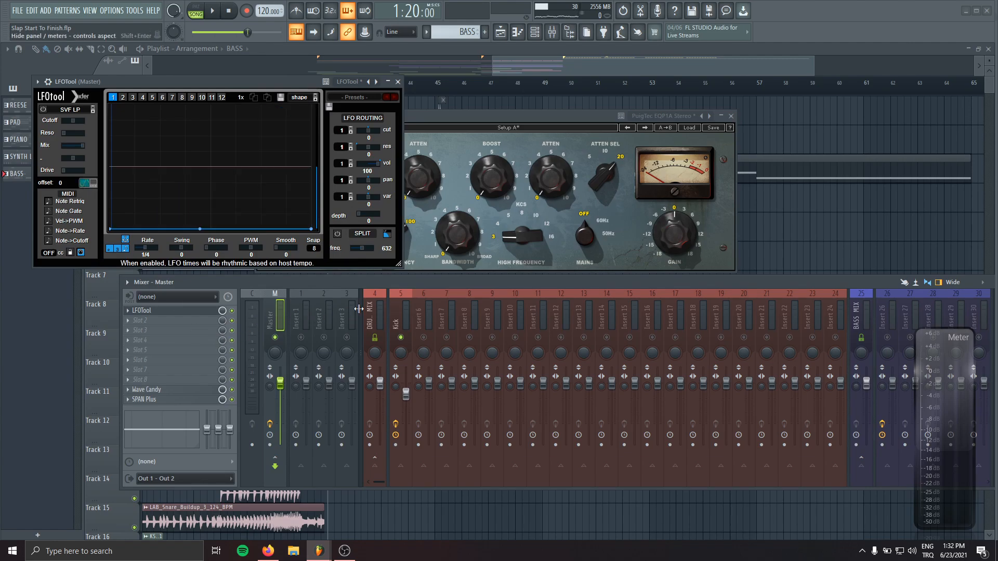
pyautogui.click(397, 320)
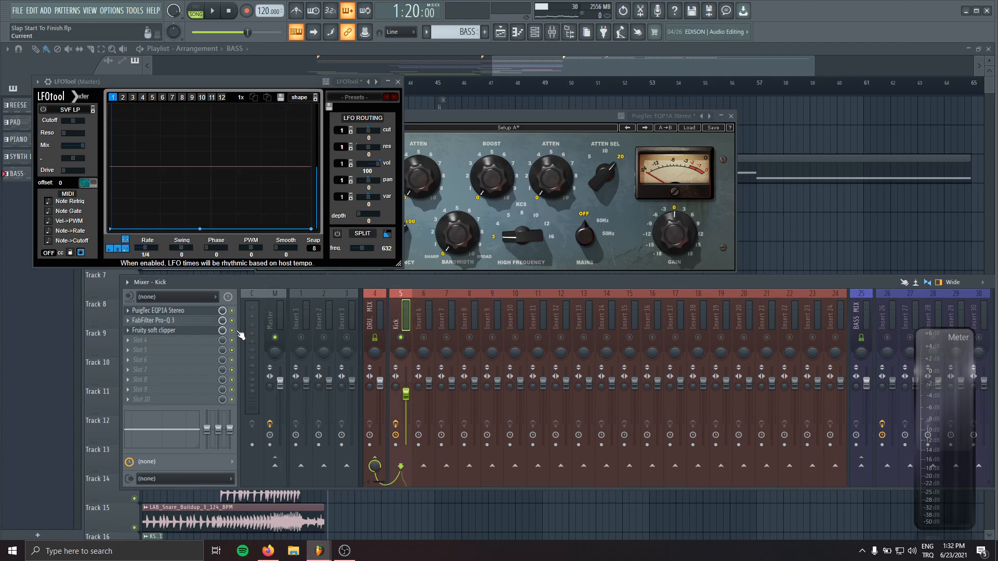
pyautogui.press('space')
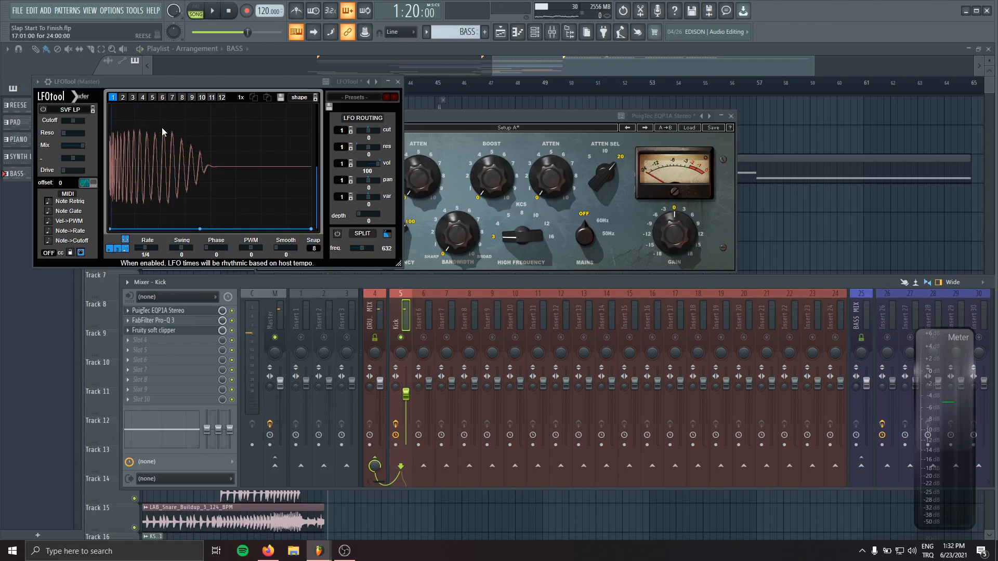
# Step: Lower the Kick soft clipper's threshold during playback and raise the Kick's mixer fader slightly
pyautogui.click(191, 331)
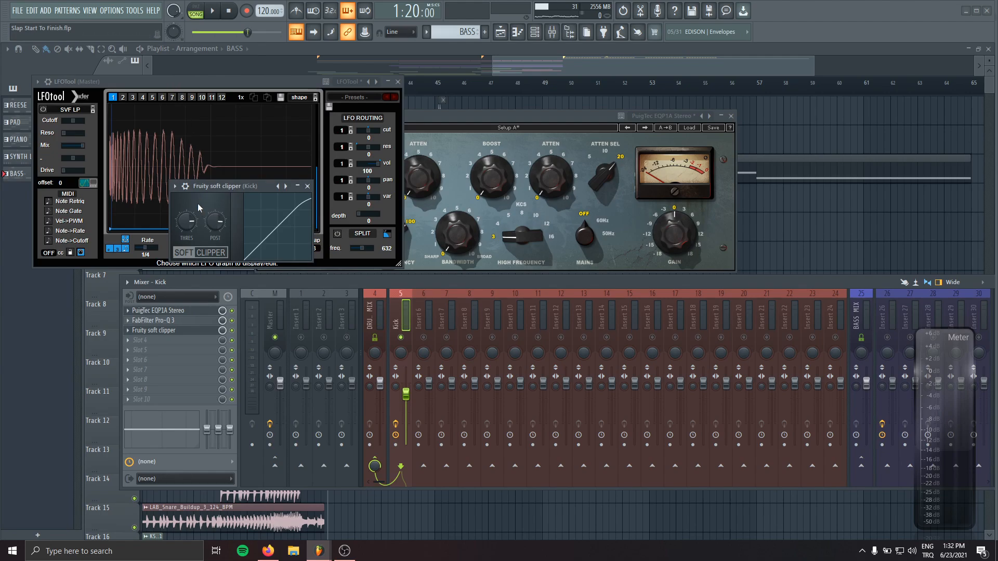
pyautogui.moveTo(199, 189); pyautogui.dragTo(284, 224)
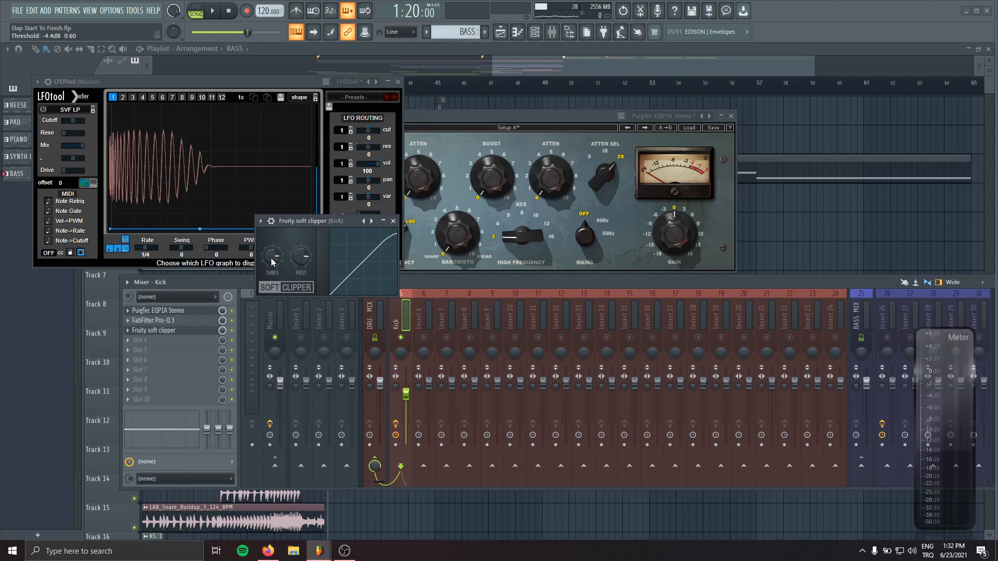
pyautogui.press('space')
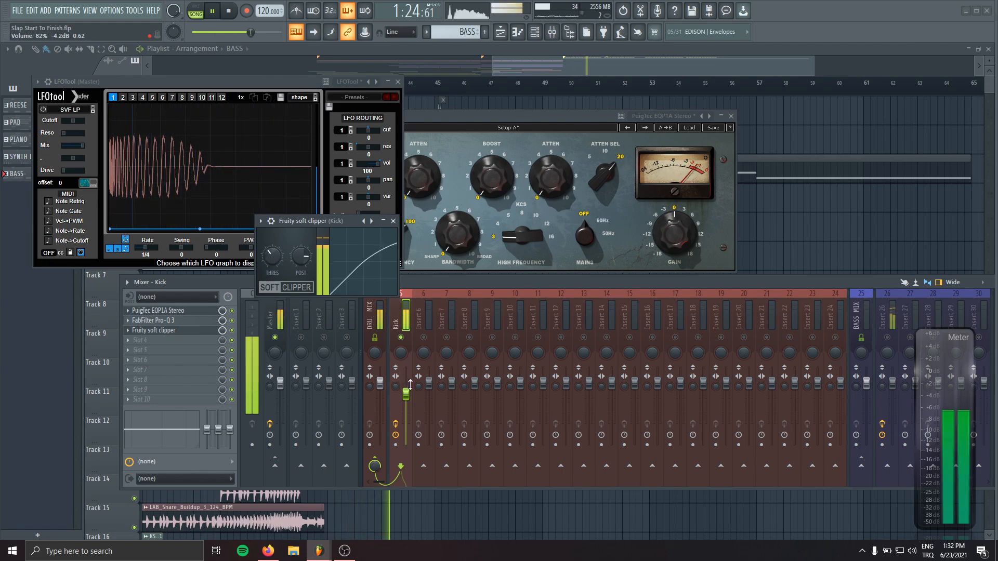
pyautogui.moveTo(410, 384); pyautogui.dragTo(410, 379)
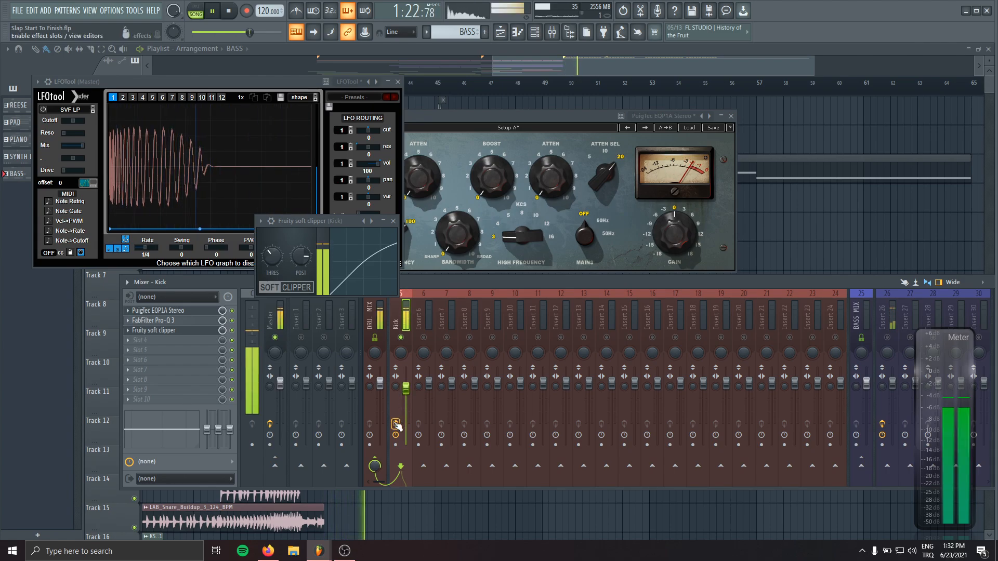
# Step: Compare the Kick with its mixer effects bypassed and enabled while the drop plays
pyautogui.press('space')
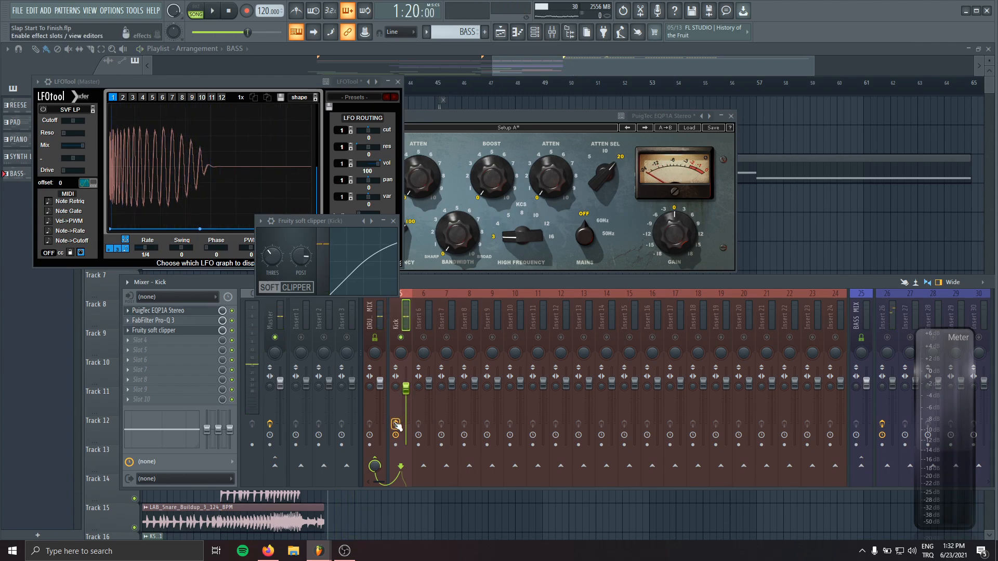
pyautogui.press('space')
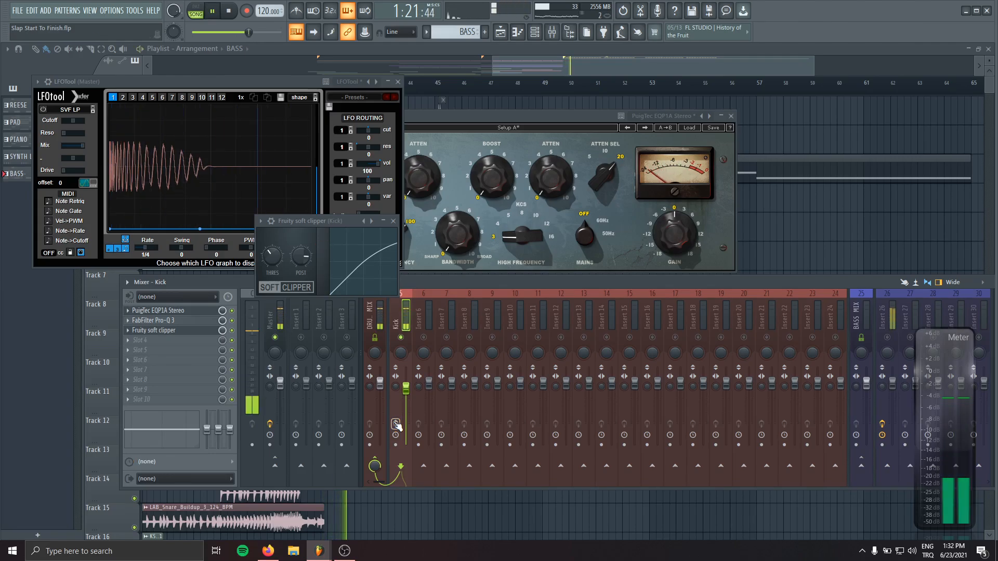
pyautogui.click(396, 423)
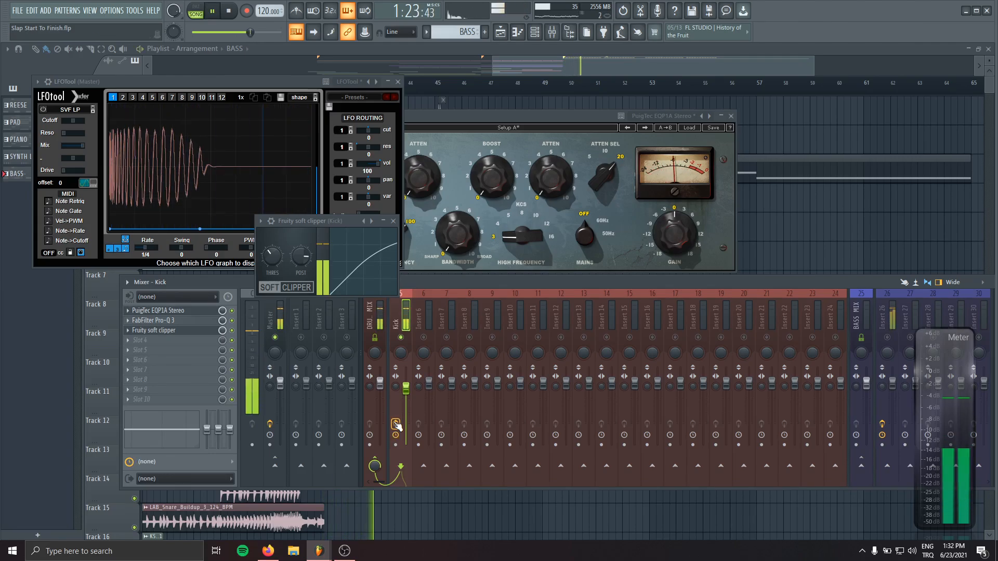
pyautogui.press('space')
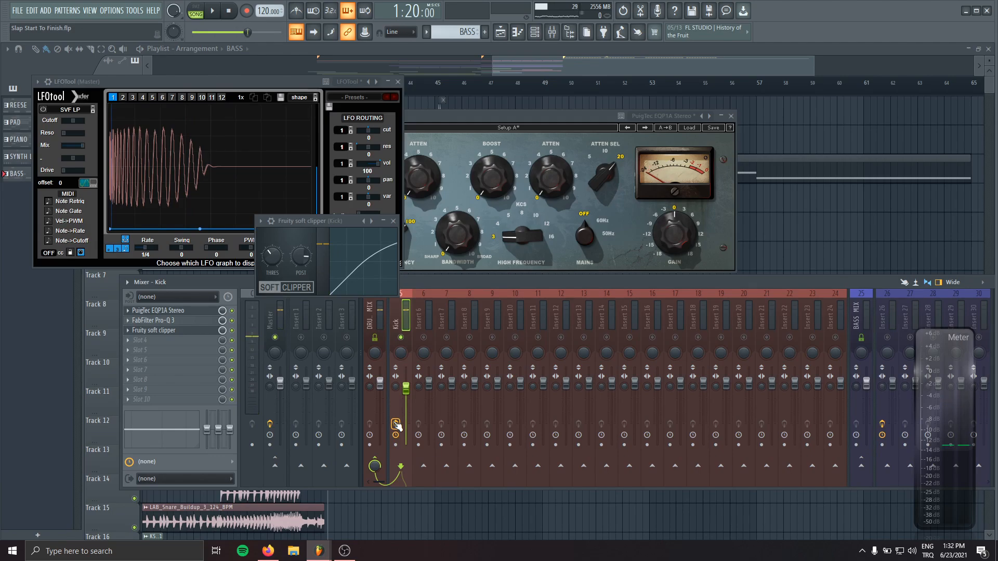
# Step: Close the open plugin windows and audition the drop with the mixer in view
pyautogui.press('F12')
pyautogui.press('space')
pyautogui.press('F9')
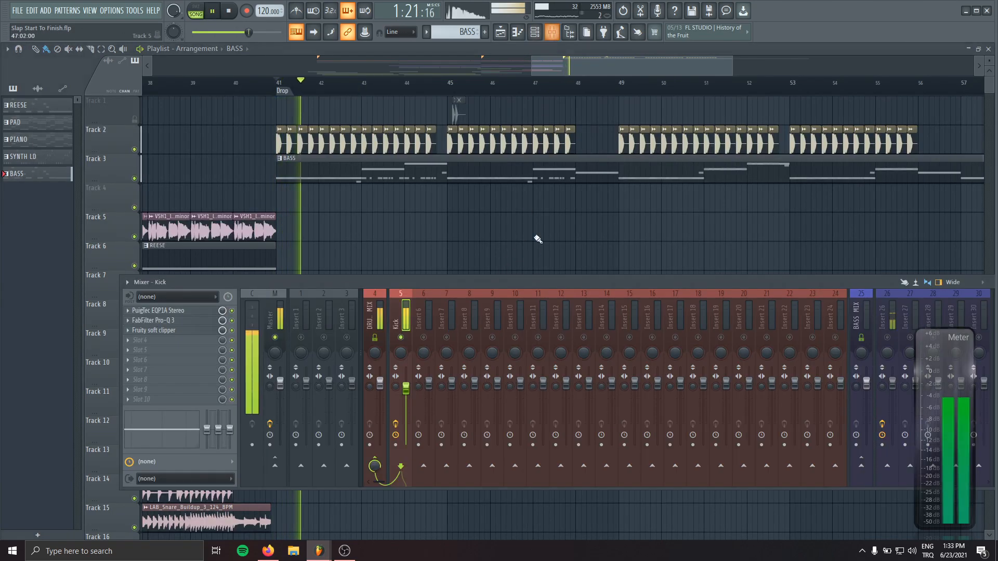
pyautogui.press('space')
# Step: Rename mixer insert 26 as Main Bass
pyautogui.scroll(-4, 569, 303)
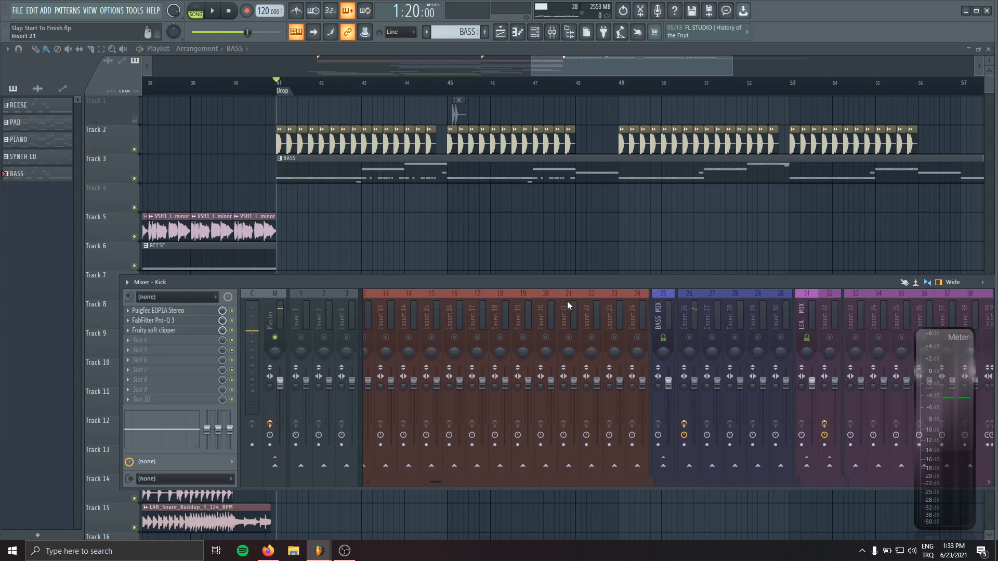
pyautogui.click(617, 304)
pyautogui.press('F2')
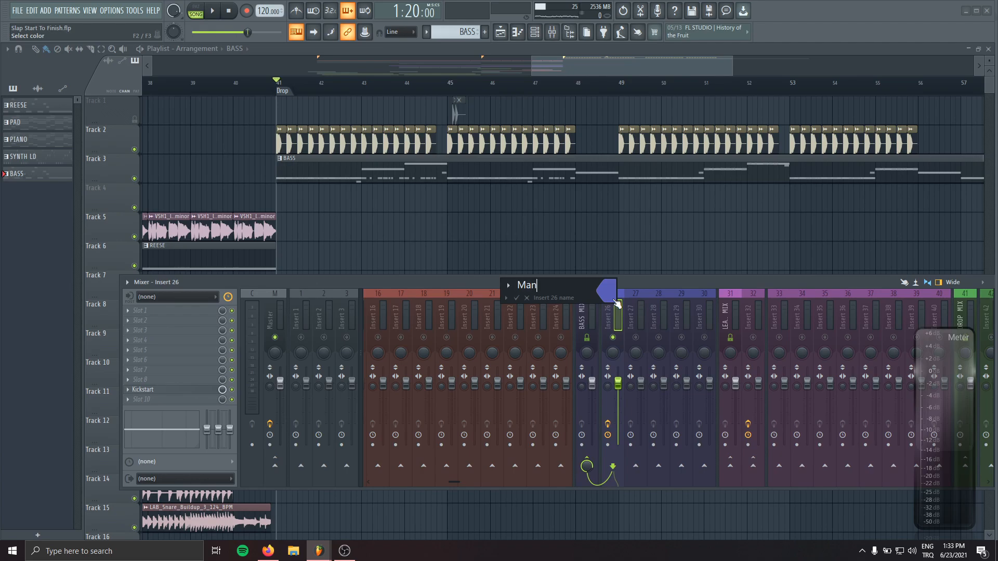
pyautogui.press('Escape')
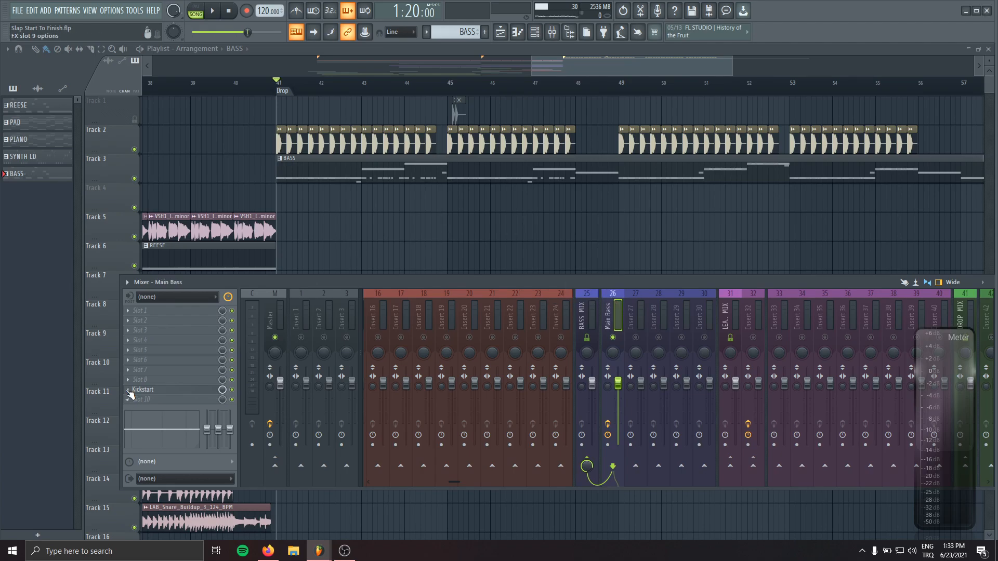
# Step: Transfer the Kickstart plugin with its settings from the Main Bass track to BASS MIX and delete it from Main Bass
pyautogui.click(128, 391)
pyautogui.moveTo(151, 356); pyautogui.dragTo(583, 305)
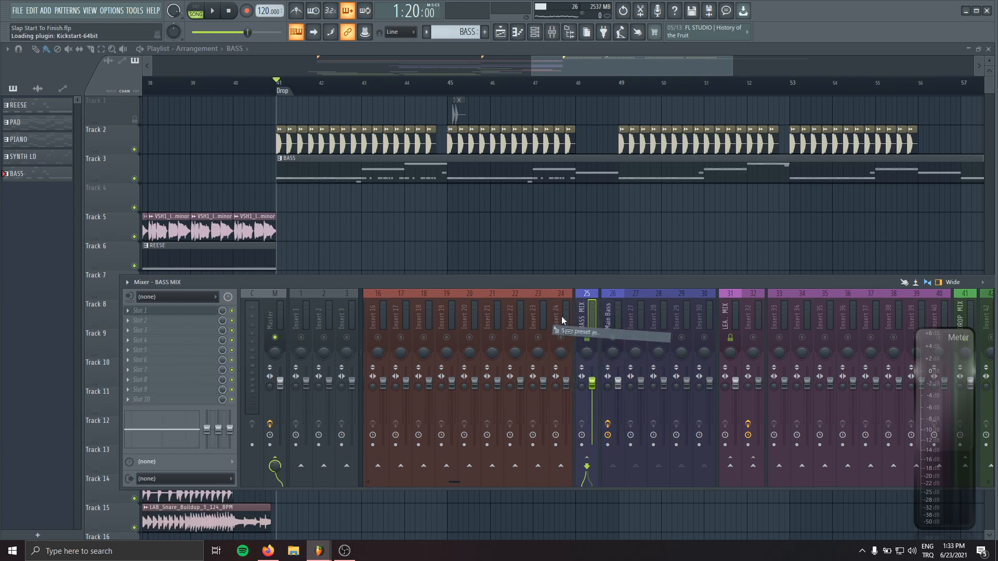
pyautogui.click(609, 311)
pyautogui.click(128, 389)
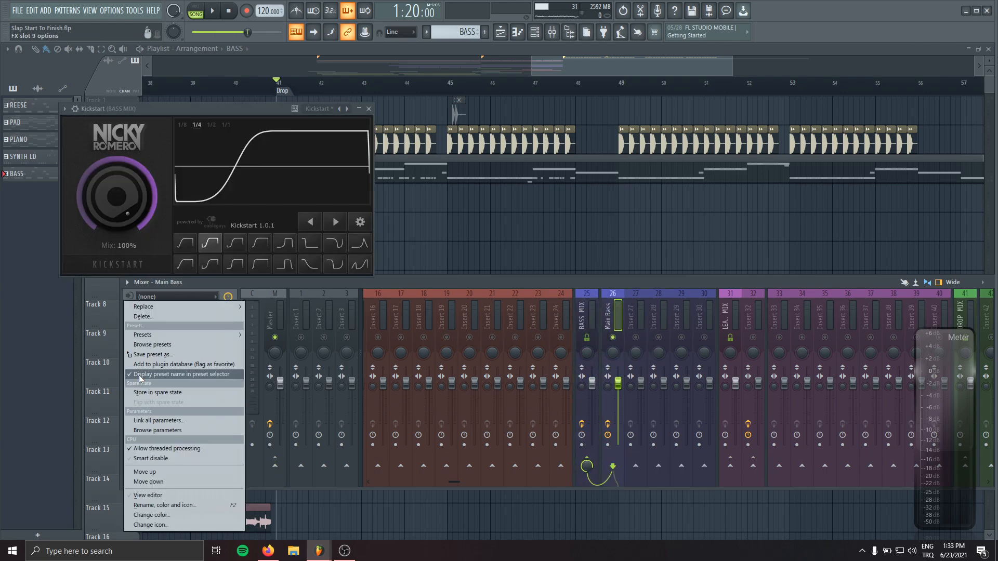
pyautogui.click(143, 317)
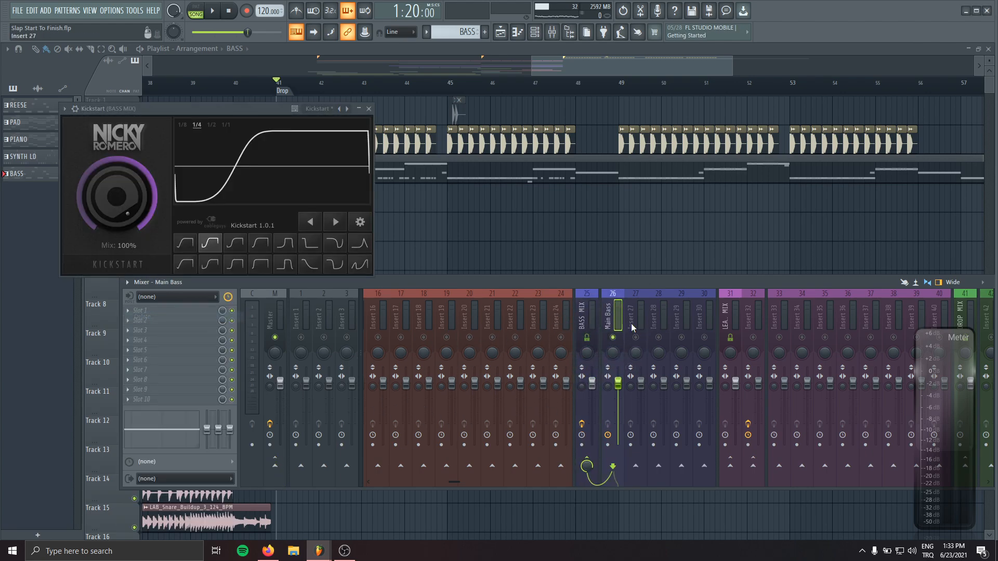
pyautogui.click(368, 108)
# Step: Clone the BASS channel in the channel rack and route the clone to mixer insert 27
pyautogui.press('F9')
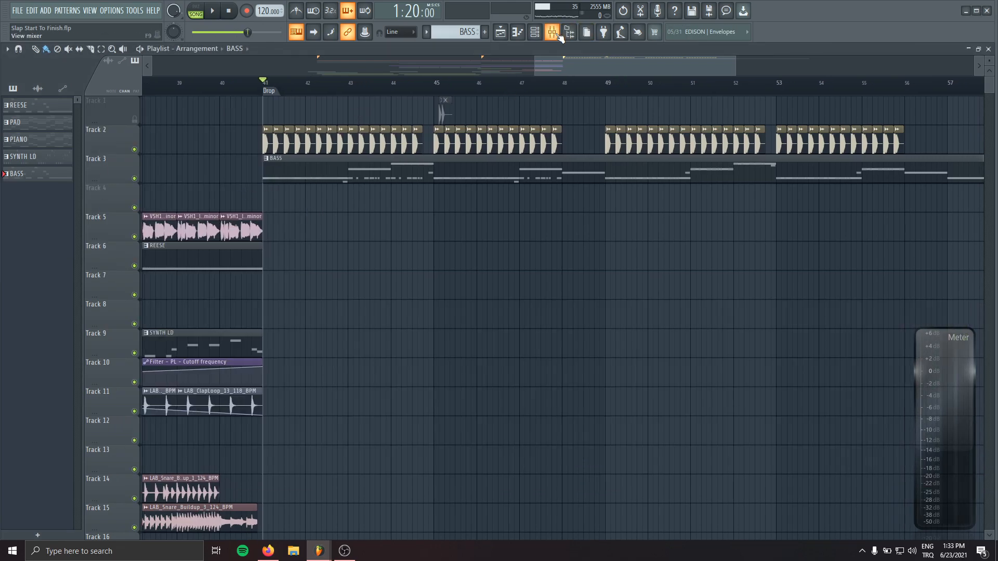
pyautogui.click(558, 35)
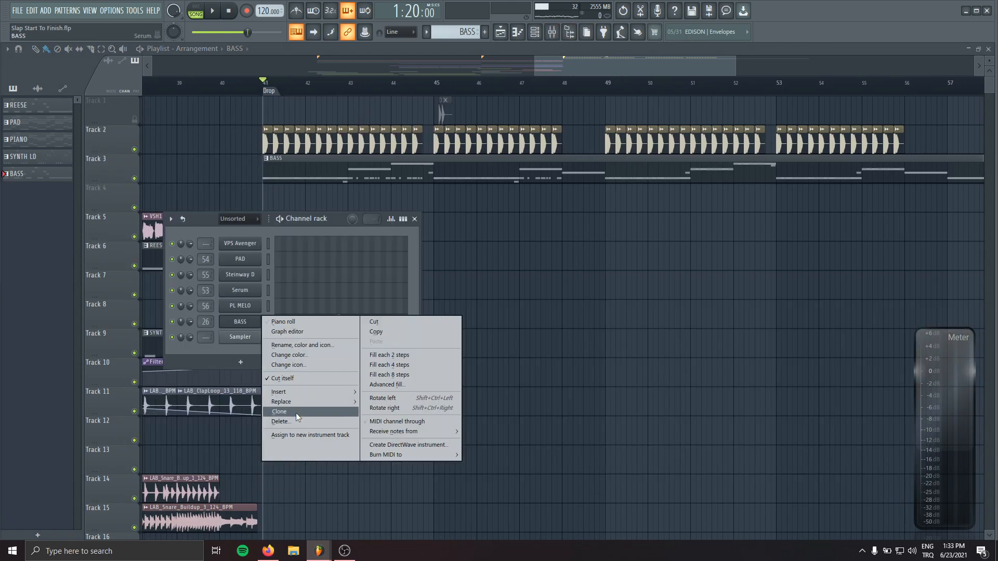
pyautogui.click(296, 413)
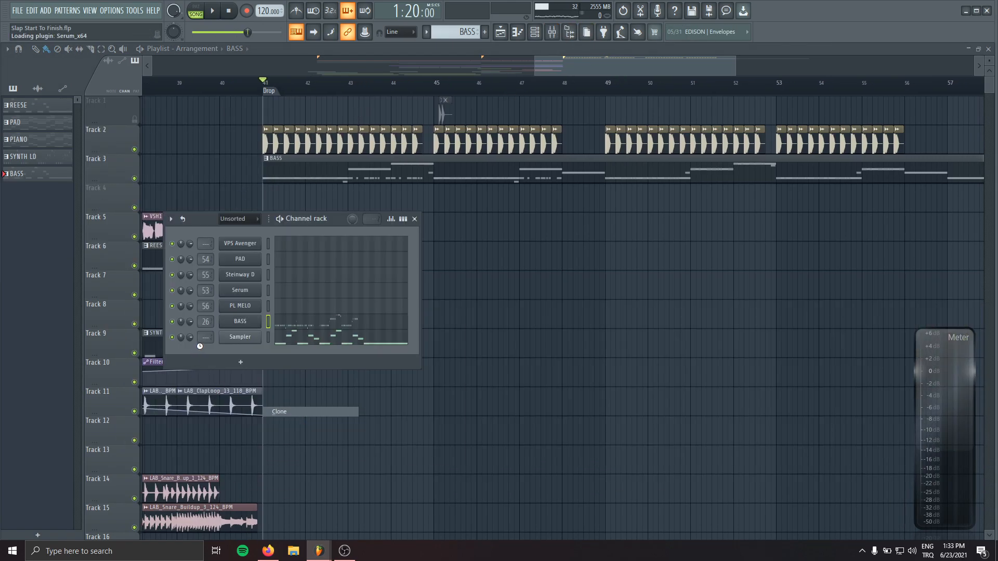
pyautogui.click(675, 186)
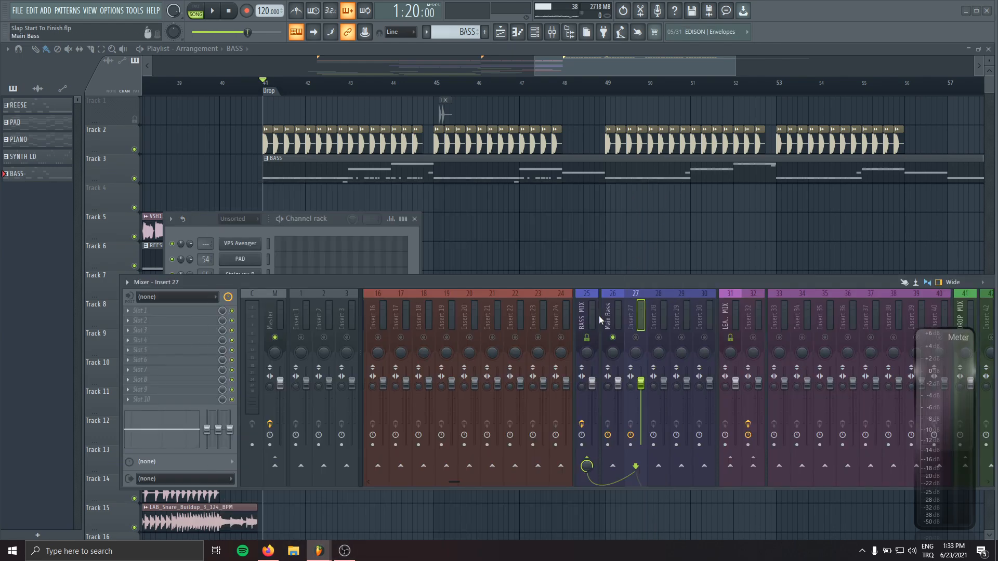
# Step: Rename mixer insert 27 as Mids
pyautogui.doubleClick(642, 311)
pyautogui.write('Mids')
pyautogui.press('Return')
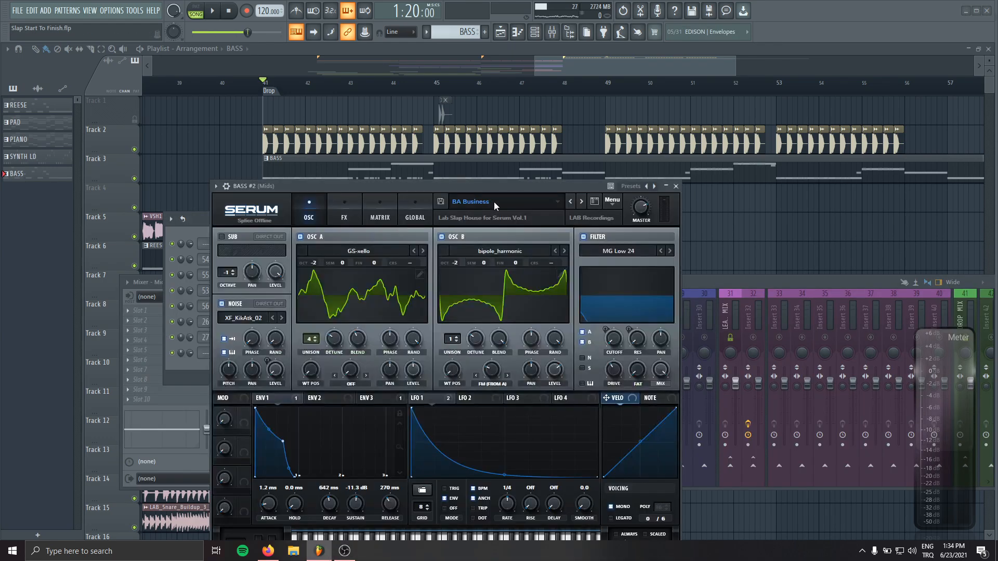
# Step: Load the BA S-Lab preset from Lab Slap House for Serum Vol.1 into the BASS #2 Serum
pyautogui.click(557, 201)
pyautogui.moveTo(571, 361)
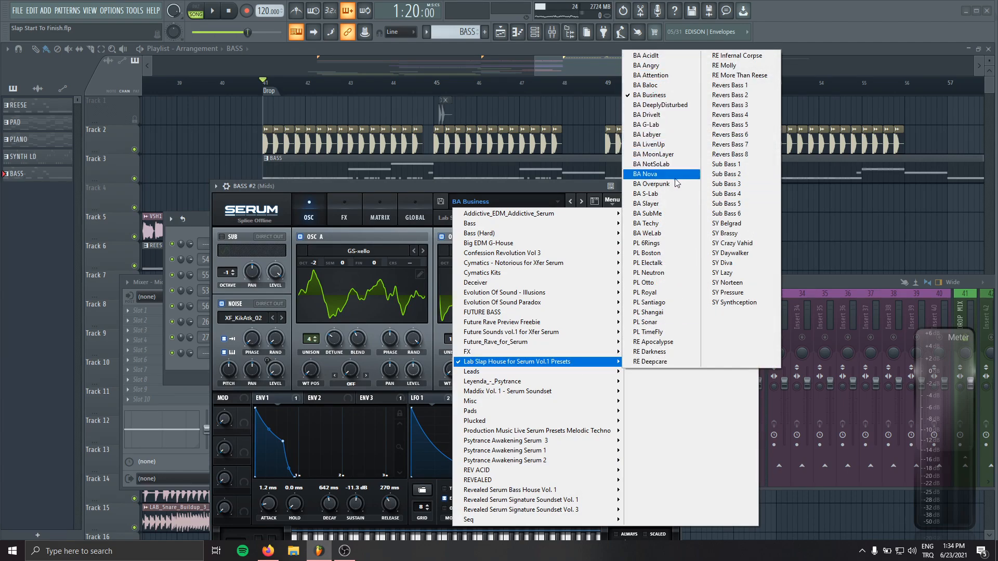
pyautogui.click(675, 199)
pyautogui.moveTo(454, 185); pyautogui.dragTo(449, 136)
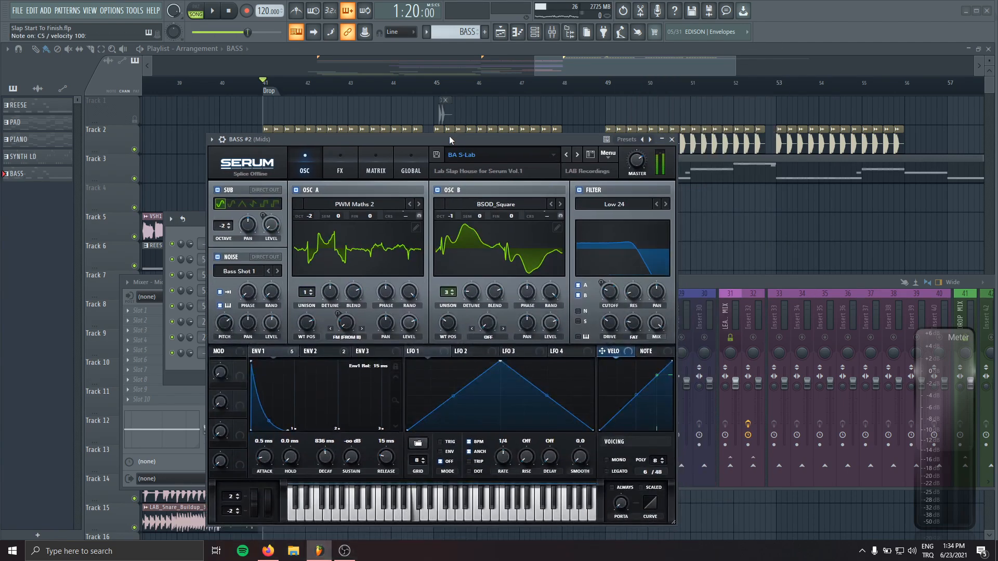
# Step: Solo the Mids mixer track and copy the BASS channel's notes to the BASS #2 channel
pyautogui.click(643, 307)
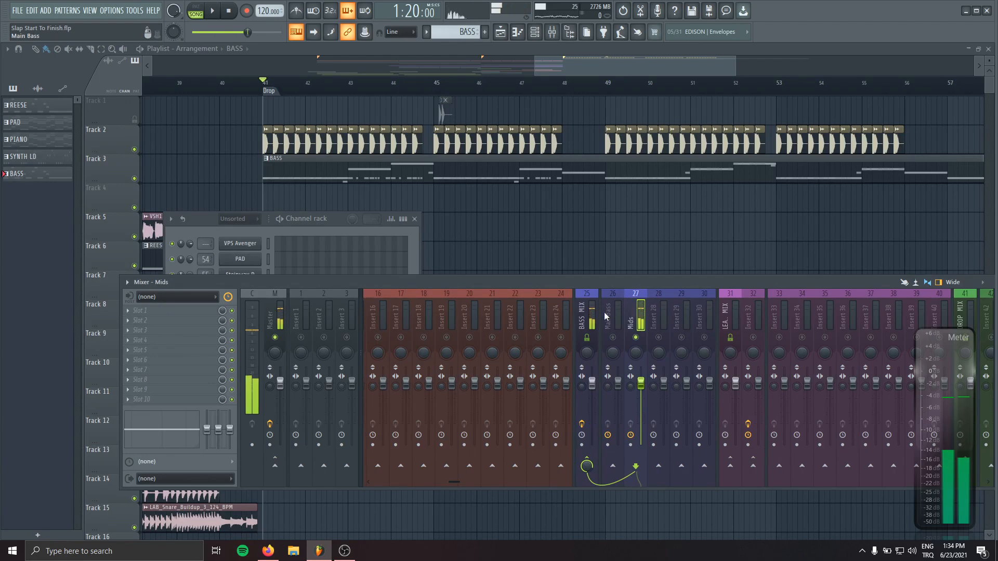
pyautogui.press('space')
pyautogui.press('space')
pyautogui.press('F6')
pyautogui.click(268, 322)
# Step: Play the drop and lower the Mids track's mixer fader to about -3.6 dB
pyautogui.press('space')
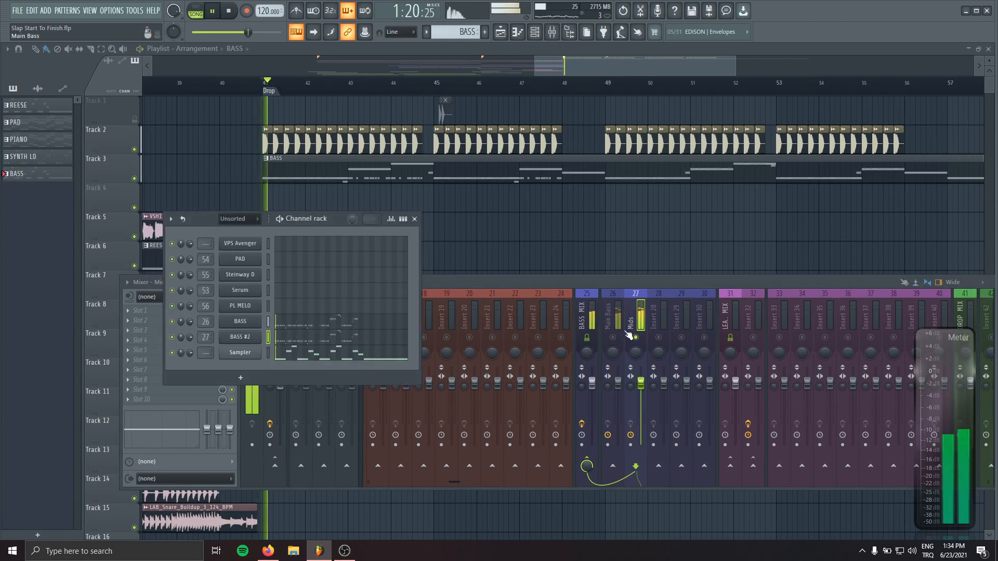
pyautogui.click(631, 326)
pyautogui.moveTo(633, 385); pyautogui.dragTo(633, 392)
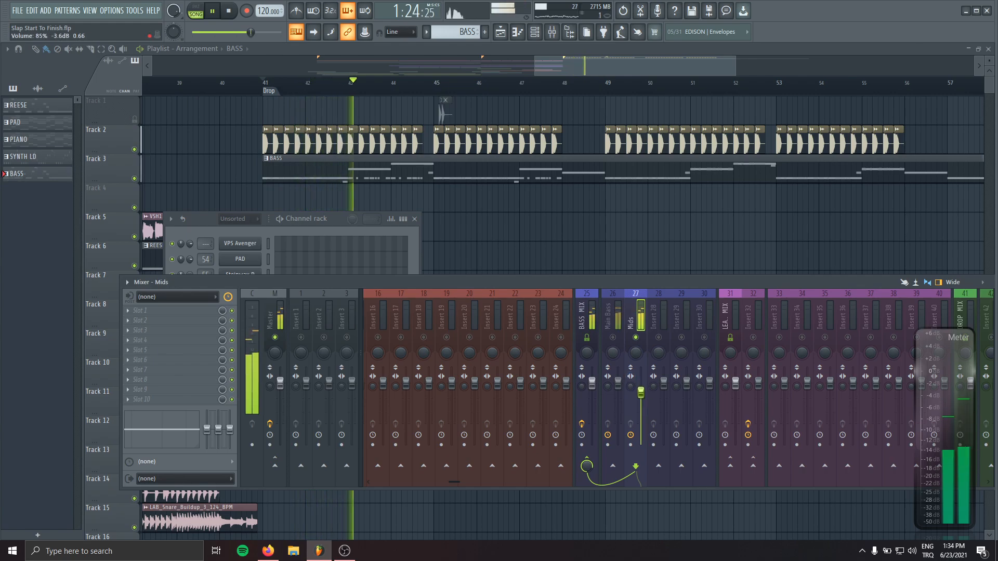
# Step: Add FabFilter Pro-Q 3 to the Mids track with a low cut at about 158 Hz, and lower the track's fader to about -4.4 dB
pyautogui.click(187, 311)
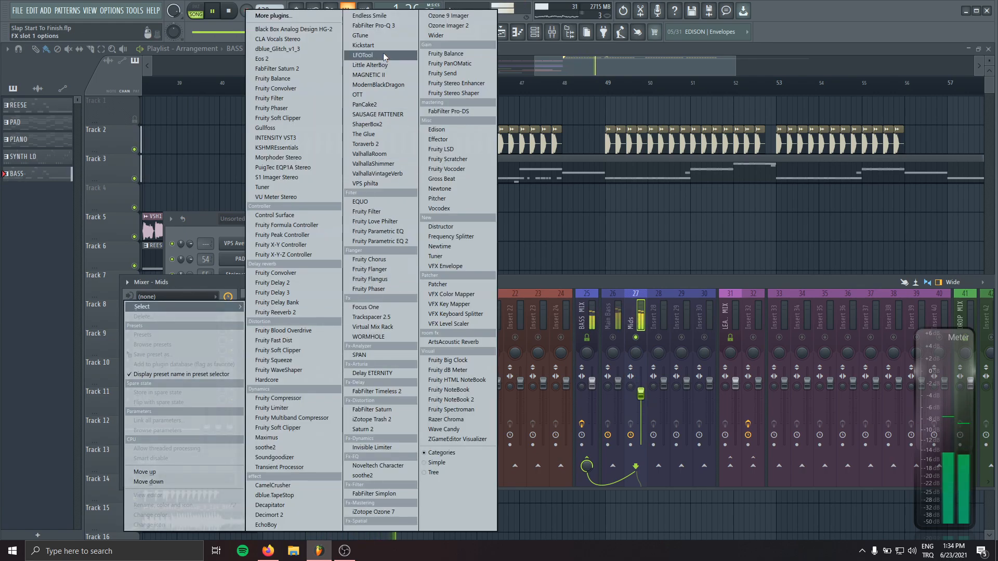
pyautogui.click(384, 26)
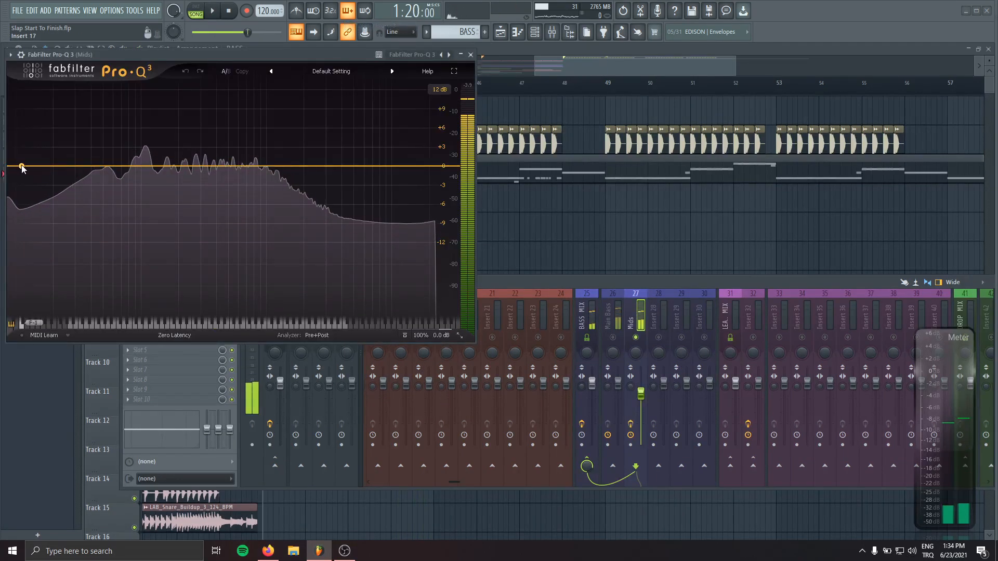
pyautogui.moveTo(18, 167); pyautogui.dragTo(165, 167)
pyautogui.click(613, 338)
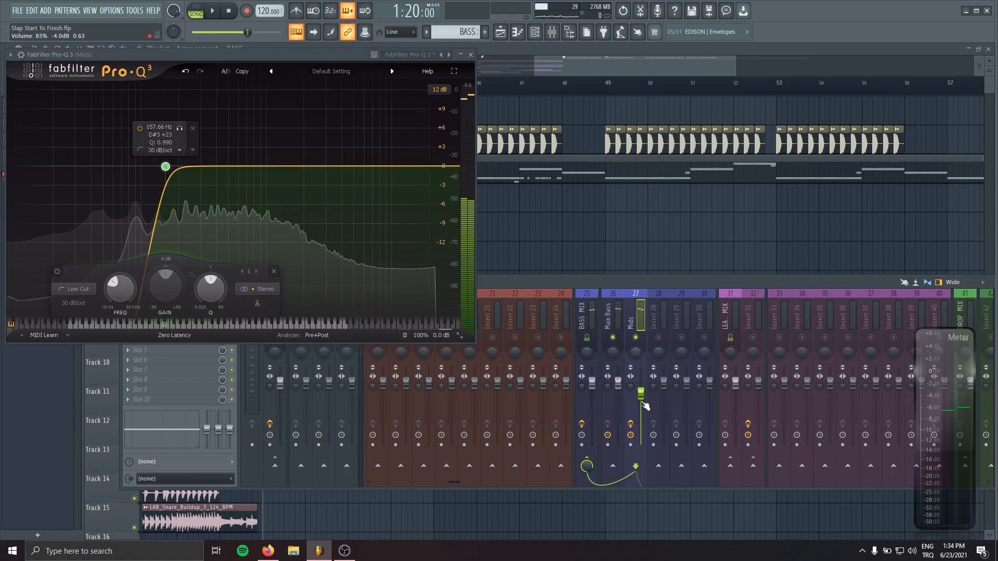
pyautogui.moveTo(641, 394); pyautogui.dragTo(641, 396)
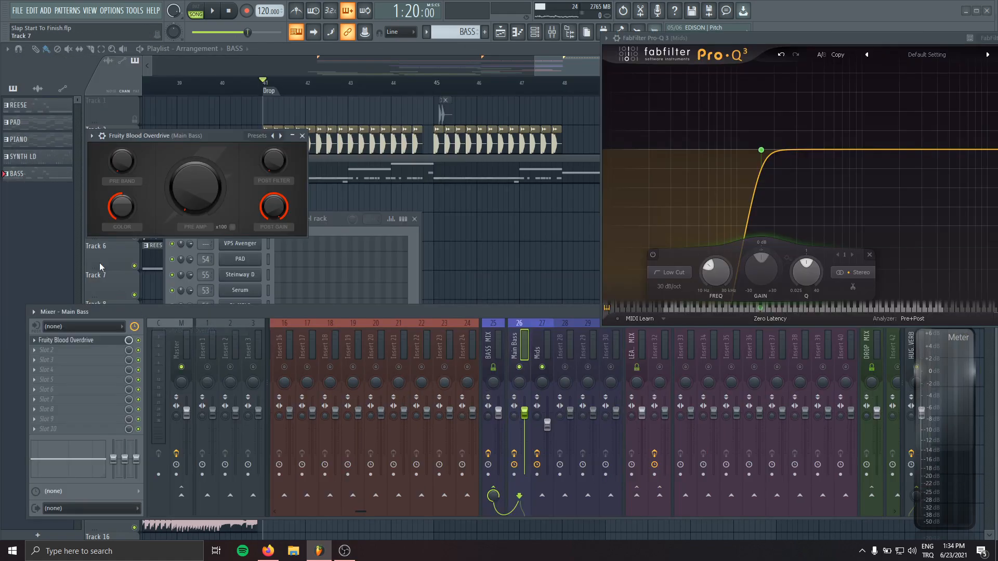
# Step: Tune Fruity Blood Overdrive on the Main Bass track during playback: Pre amp about 0.27, Color about 0.31 and a reduced Post gain
pyautogui.moveTo(155, 136); pyautogui.dragTo(226, 164)
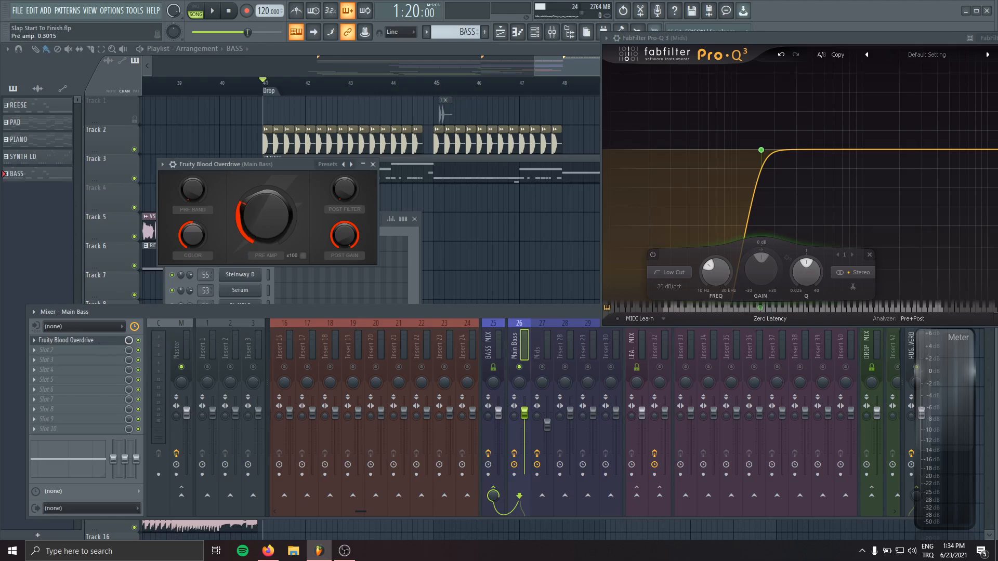
pyautogui.press('space')
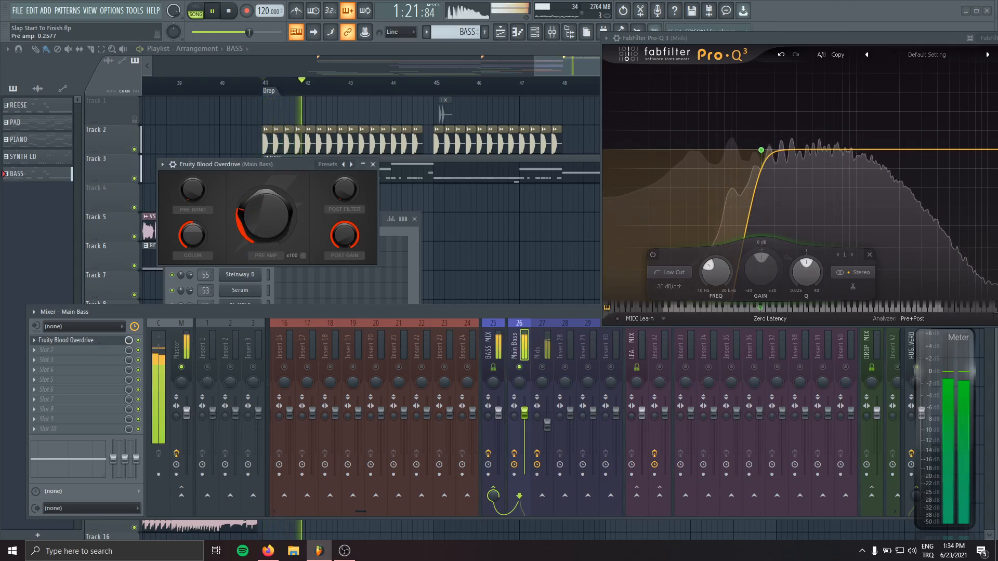
pyautogui.moveTo(266, 216); pyautogui.dragTo(266, 214)
pyautogui.moveTo(344, 235); pyautogui.dragTo(345, 247)
pyautogui.moveTo(192, 235)
pyautogui.mouseDown()
pyautogui.moveTo(193, 255)
pyautogui.moveTo(193, 236)
pyautogui.mouseUp()
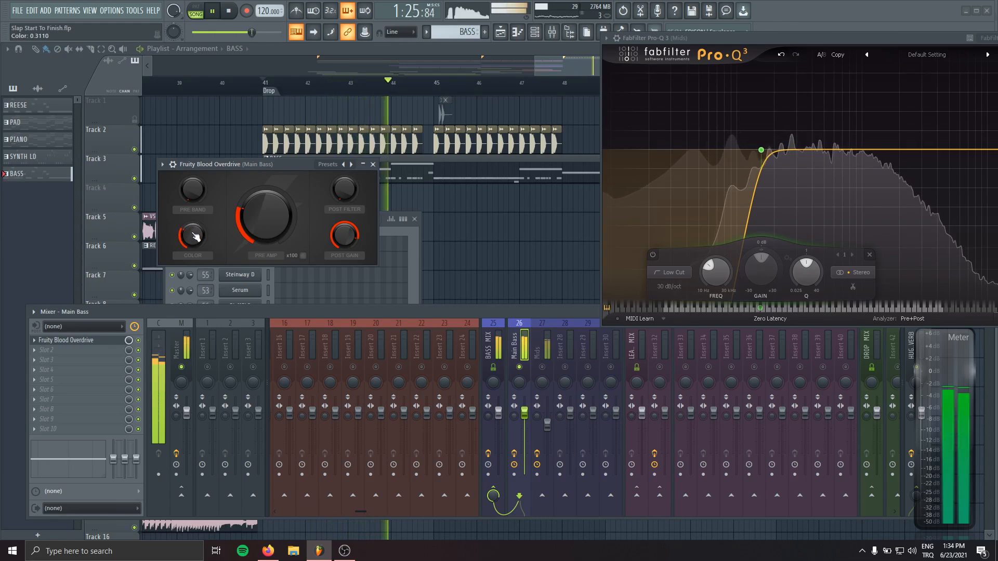
pyautogui.press('space')
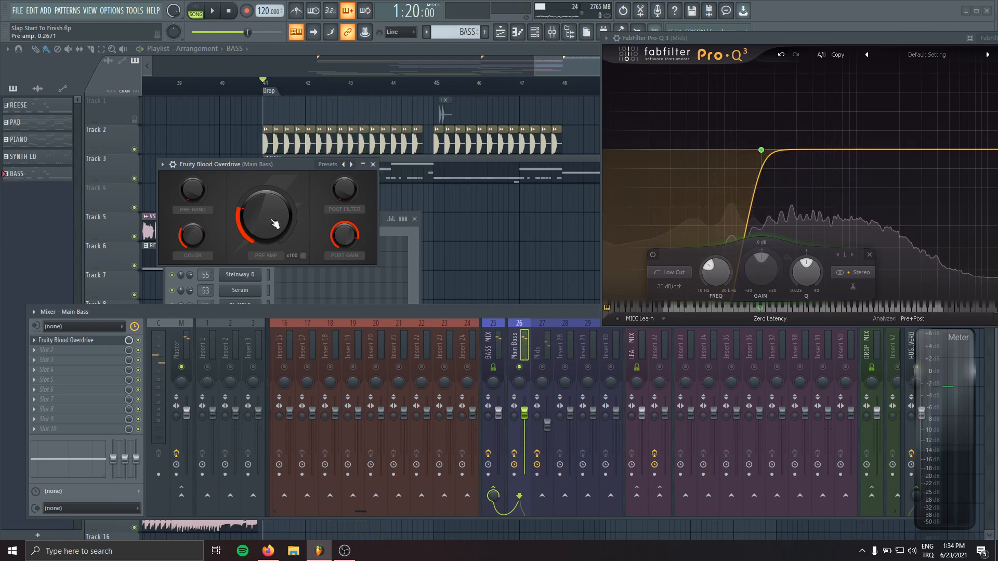
# Step: Play the basses together, lower the Mids track's fader to about -6.5 dB, and close the Blood Overdrive window
pyautogui.click(547, 425)
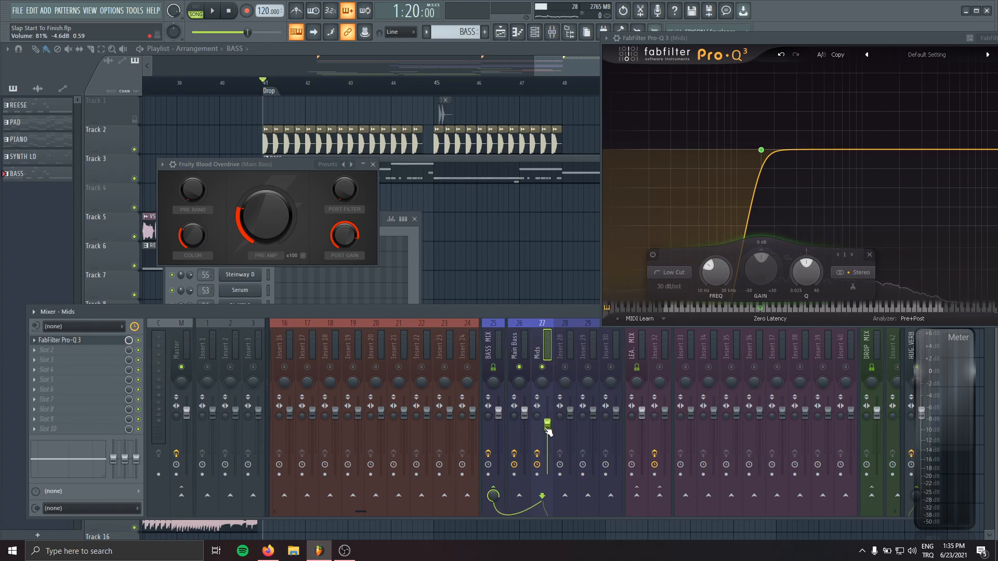
pyautogui.press('space')
pyautogui.moveTo(548, 448); pyautogui.dragTo(547, 430)
pyautogui.press('space')
pyautogui.click(373, 164)
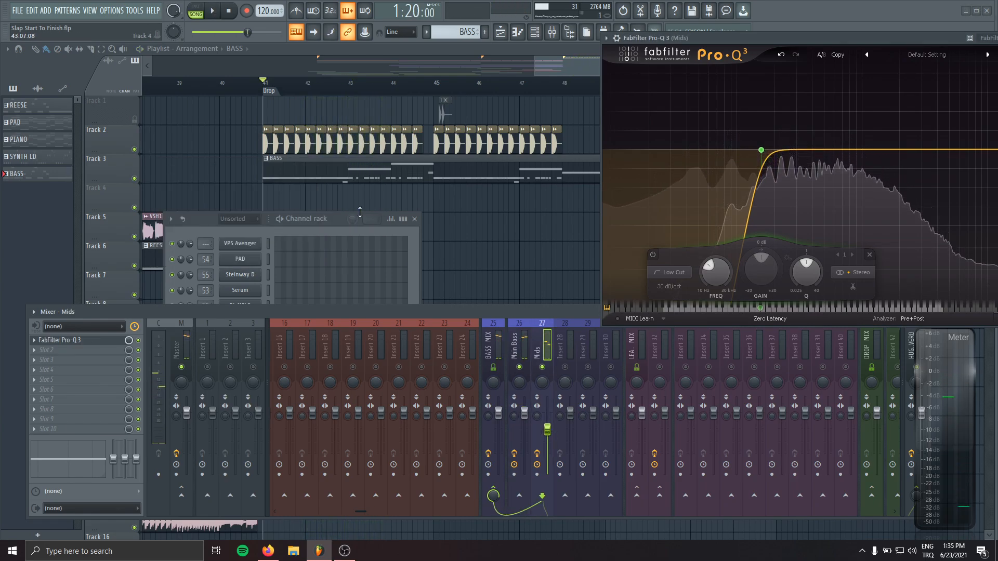
# Step: Review the Serum settings of the BASS and BASS #2 channels
pyautogui.click(246, 332)
pyautogui.click(244, 334)
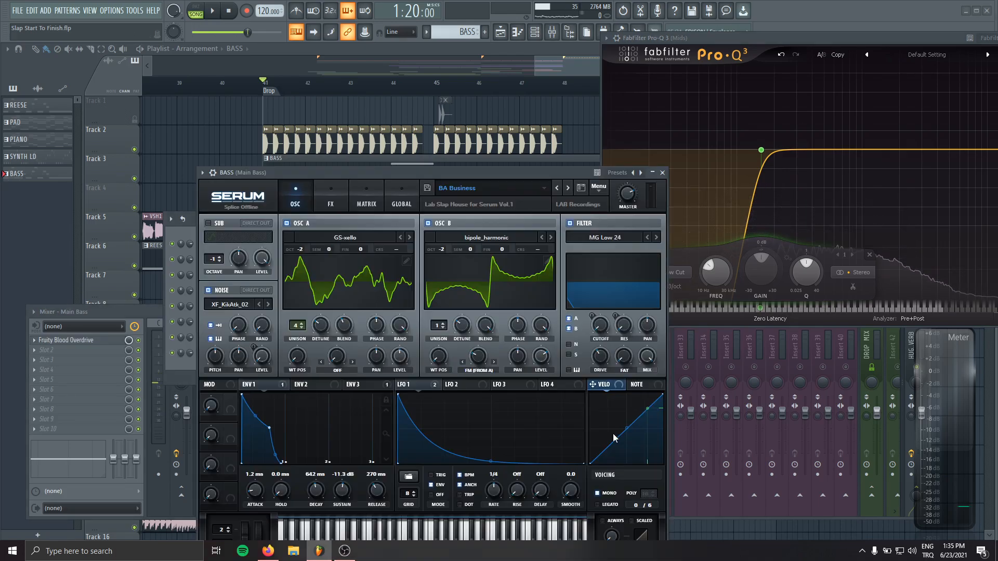
pyautogui.moveTo(499, 175); pyautogui.dragTo(486, 73)
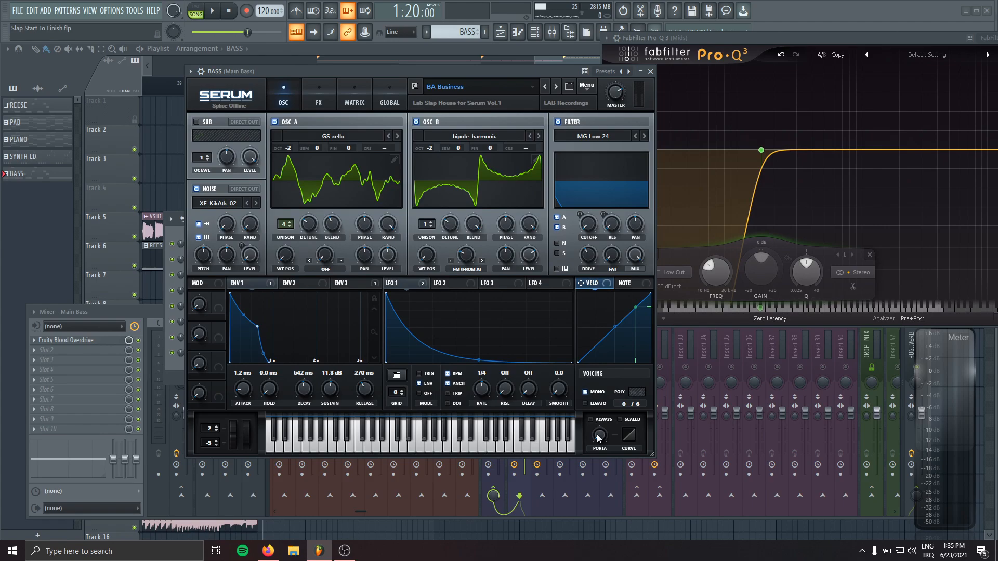
pyautogui.click(650, 71)
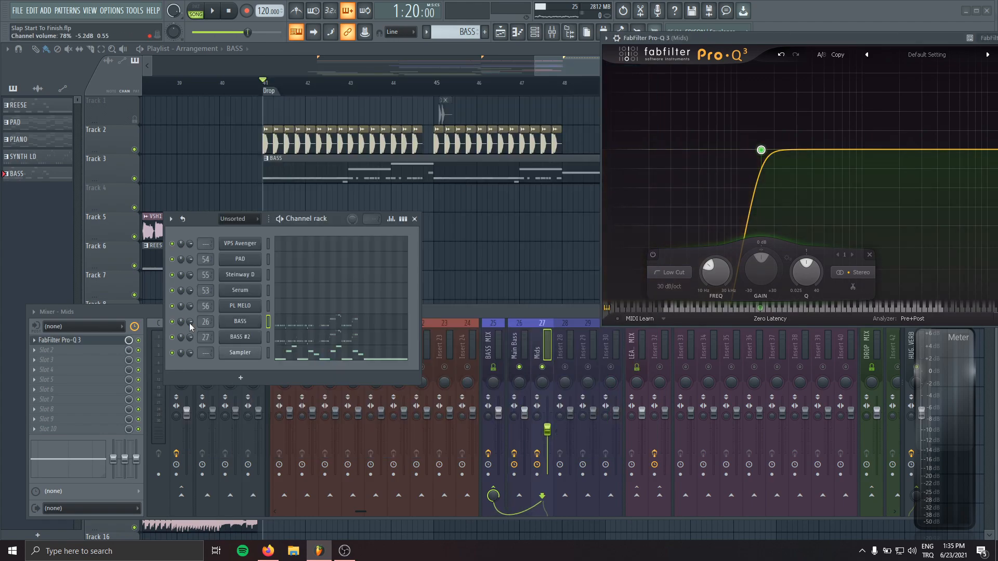
pyautogui.click(237, 341)
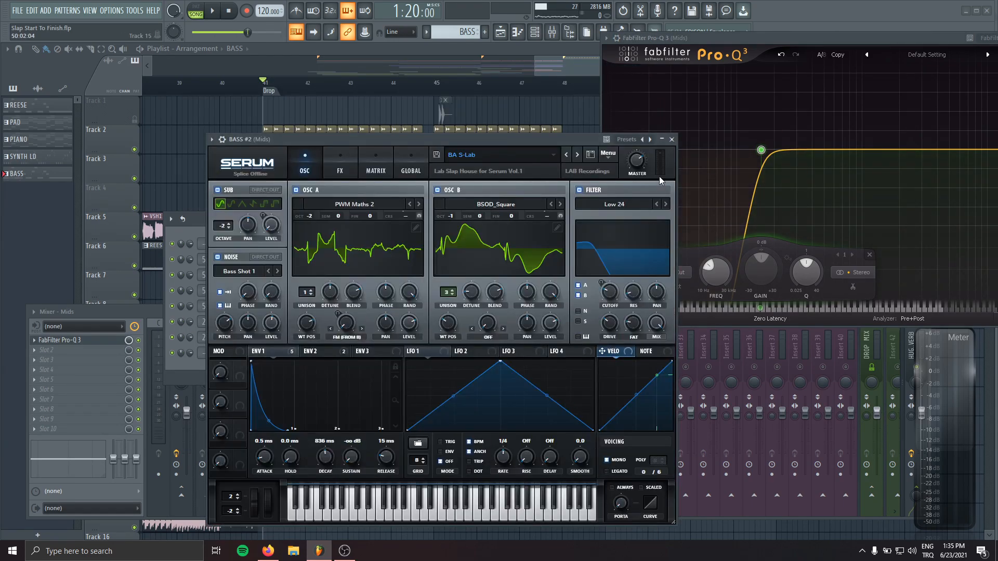
pyautogui.click(672, 140)
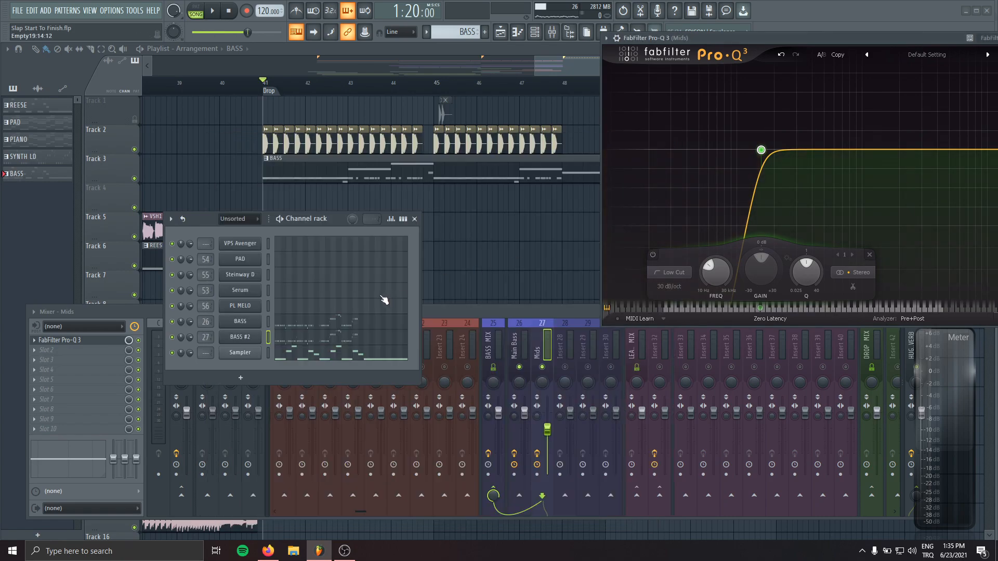
# Step: Clone the BASS #2 channel and route the copy to mixer insert 28, renamed Top
pyautogui.rightClick(245, 341)
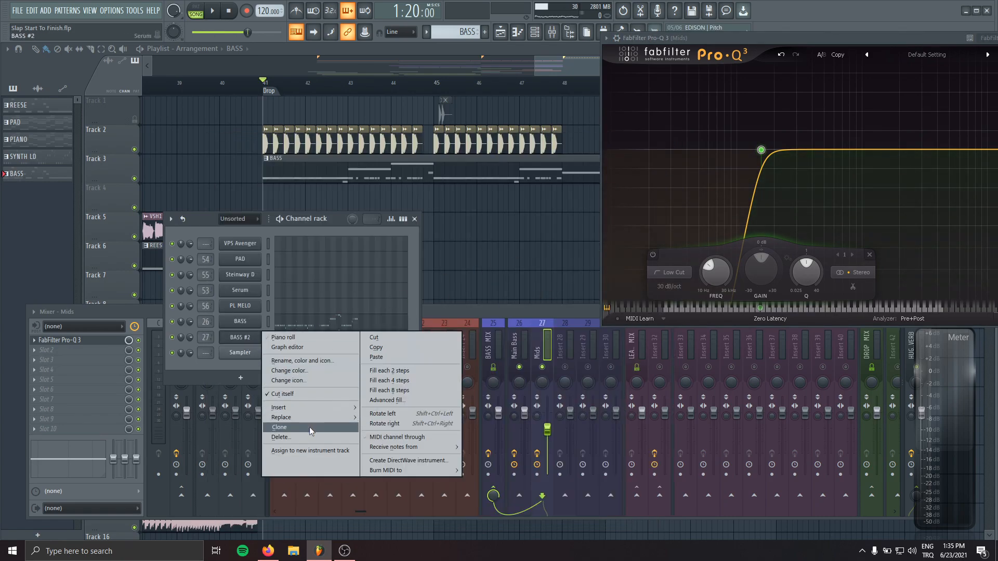
pyautogui.click(309, 426)
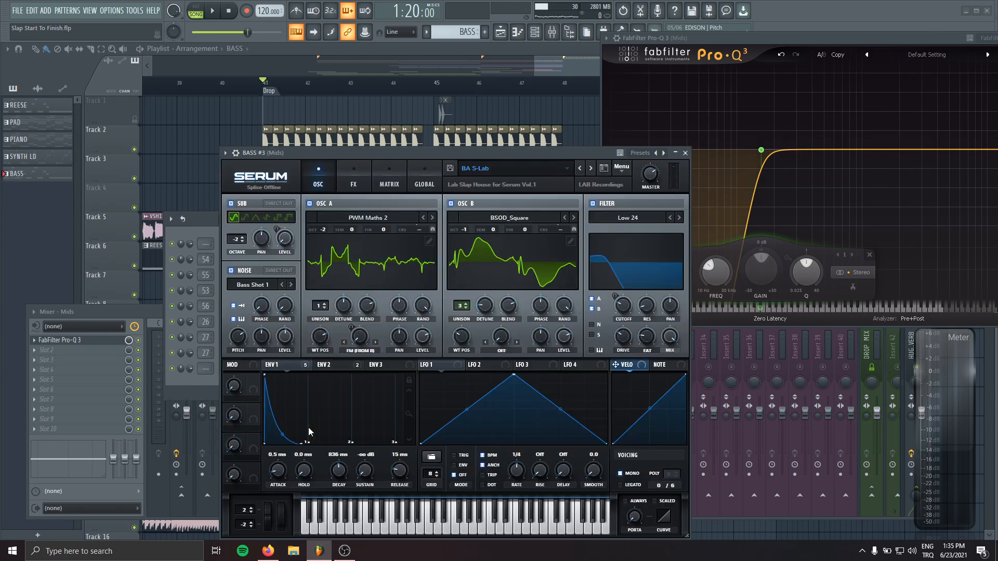
pyautogui.doubleClick(566, 365)
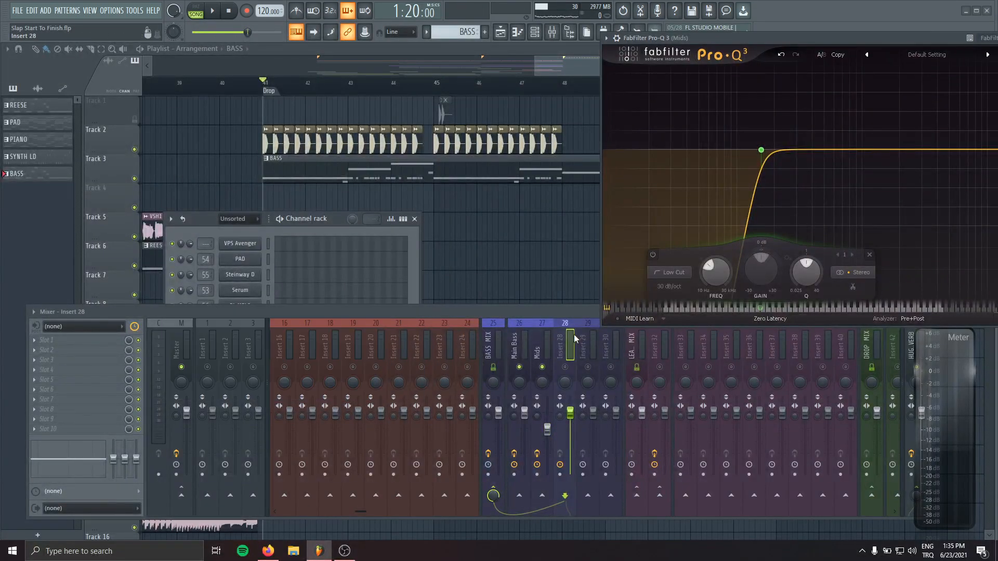
pyautogui.write('Top')
pyautogui.press('Return')
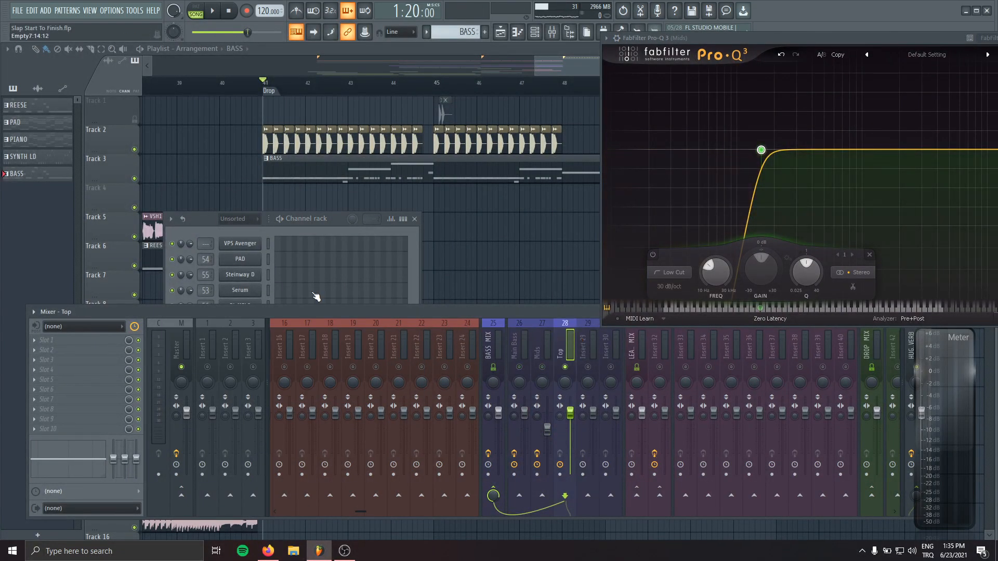
pyautogui.click(197, 224)
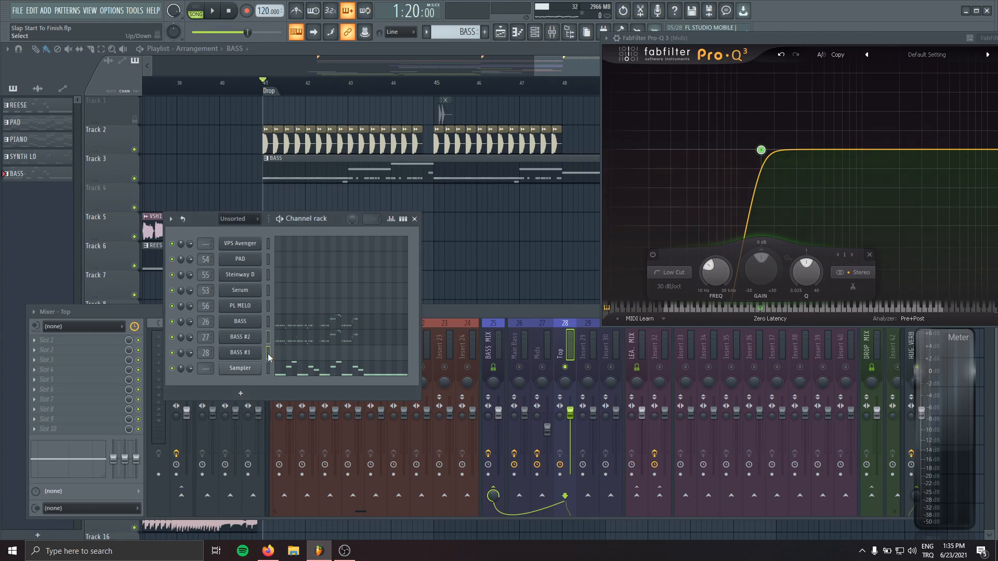
# Step: Listen to the cloned bass and load the BA AcidIt preset into the BASS #3 Serum
pyautogui.click(239, 353)
pyautogui.press('space')
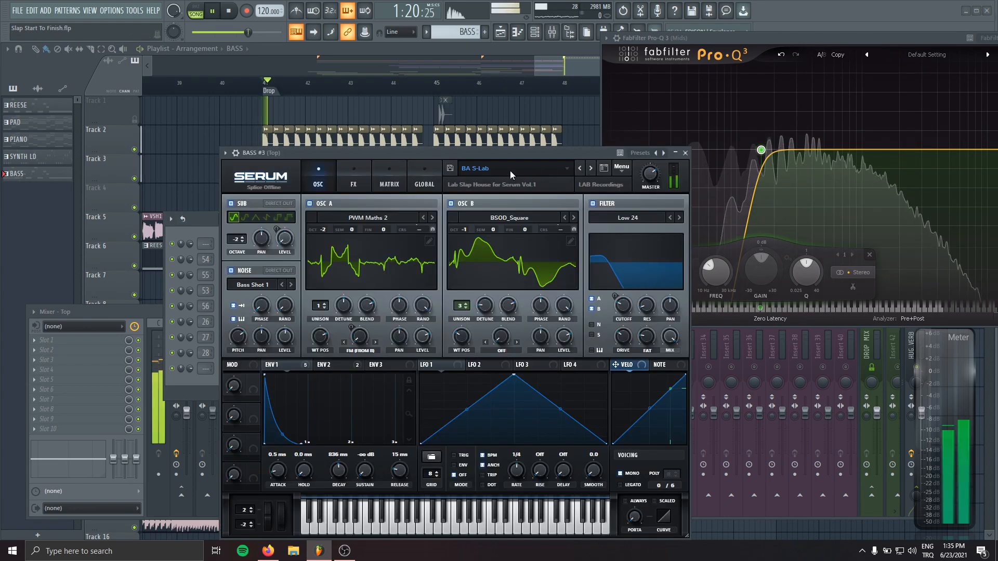
pyautogui.click(510, 170)
pyautogui.click(509, 142)
pyautogui.press('space')
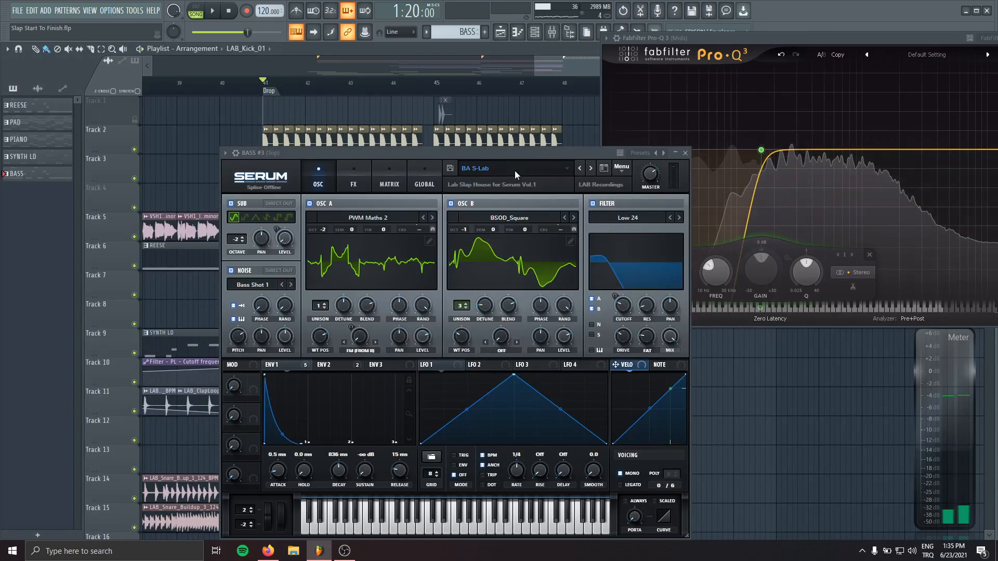
pyautogui.click(515, 171)
pyautogui.click(675, 177)
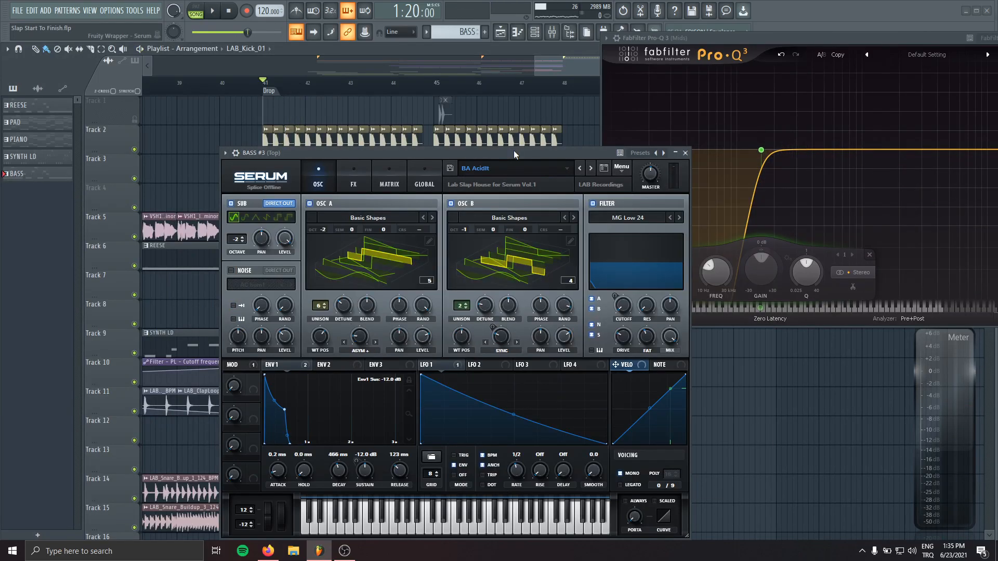
# Step: Switch playback to pattern mode and advance the BASS #3 Serum to the BA Attention preset while listening
pyautogui.click(214, 12)
pyautogui.click(196, 8)
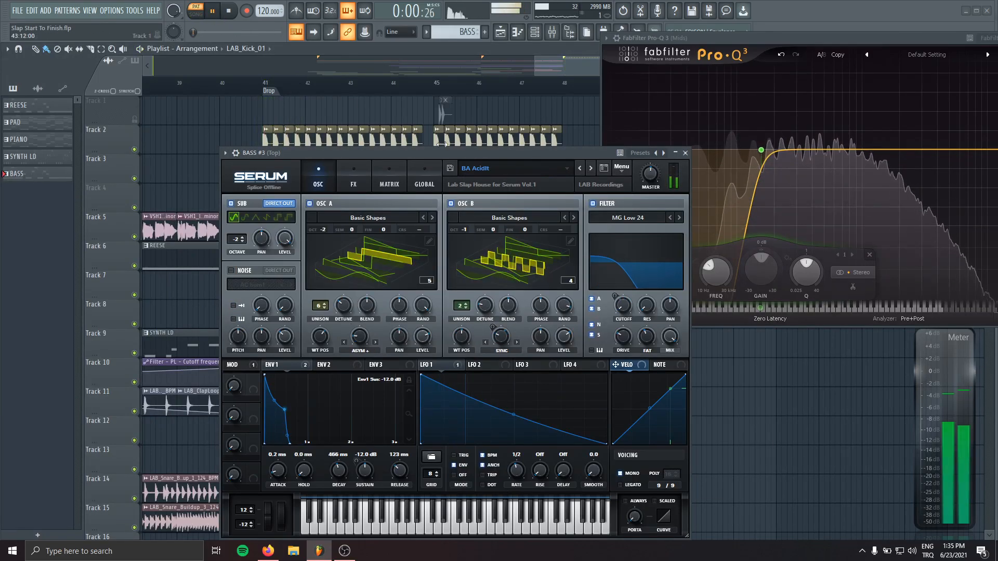
pyautogui.click(592, 167)
pyautogui.click(591, 167)
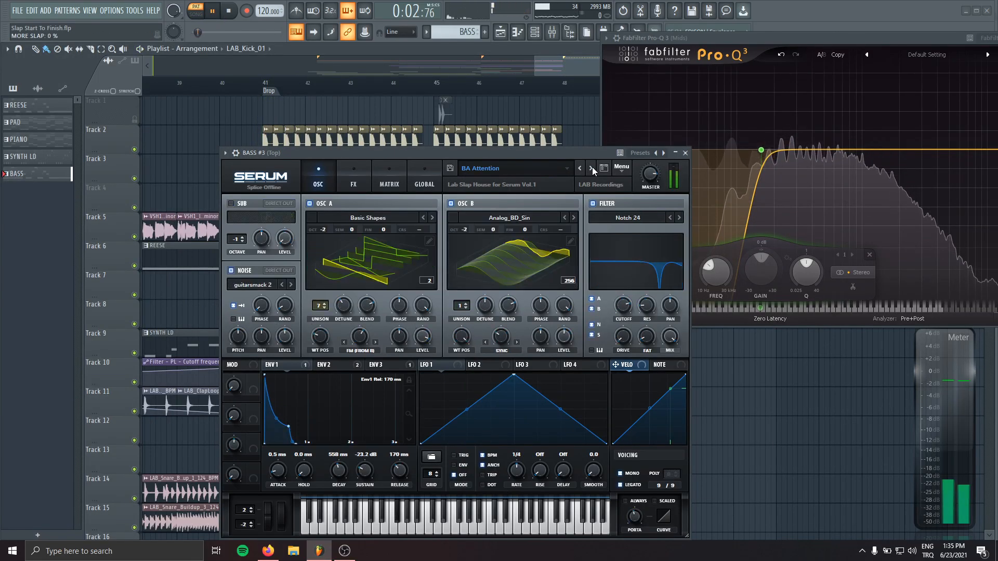
pyautogui.moveTo(582, 156); pyautogui.dragTo(438, 120)
pyautogui.click(544, 116)
pyautogui.press('F9')
pyautogui.press('space')
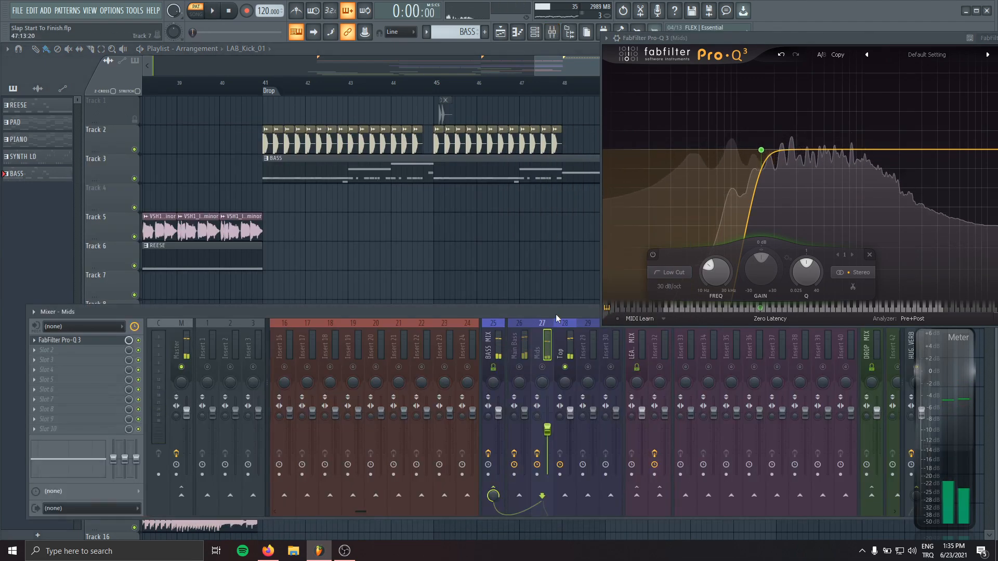
# Step: Insert CamelCrusher with the British Clean patch ahead of a FabFilter Pro-Q 3 on the Top mixer track
pyautogui.click(117, 341)
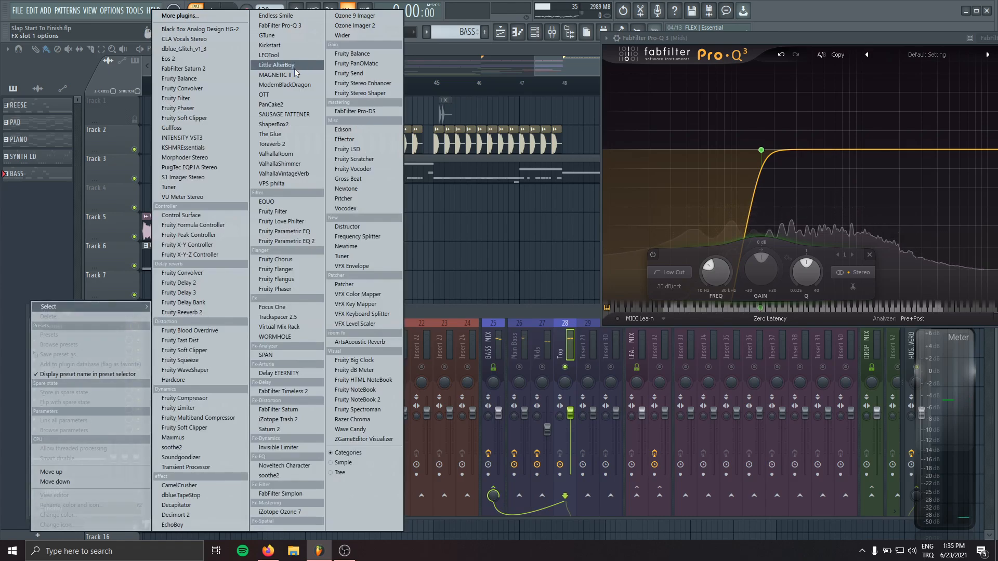
pyautogui.click(299, 26)
pyautogui.click(94, 349)
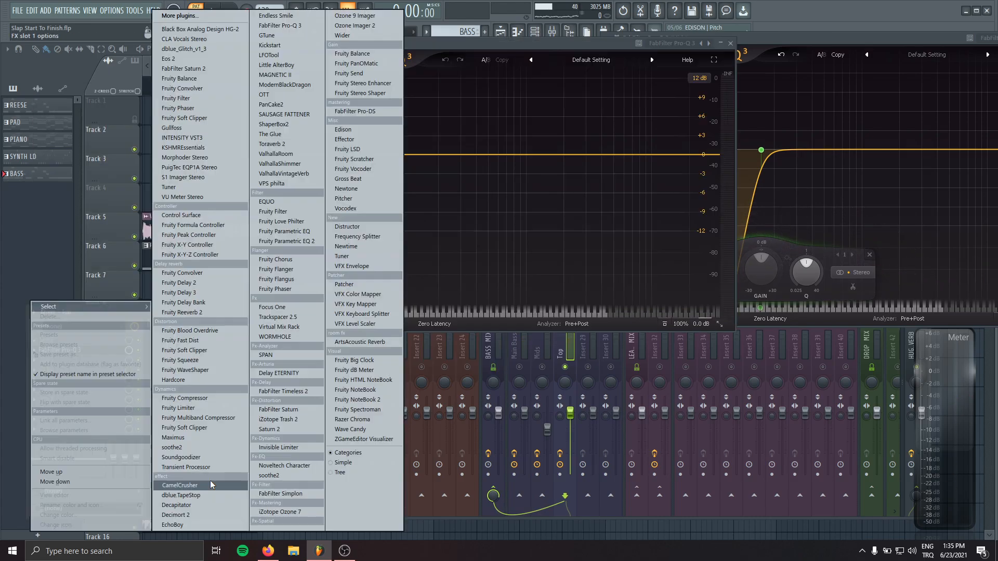
pyautogui.click(210, 481)
pyautogui.moveTo(106, 95); pyautogui.dragTo(133, 117)
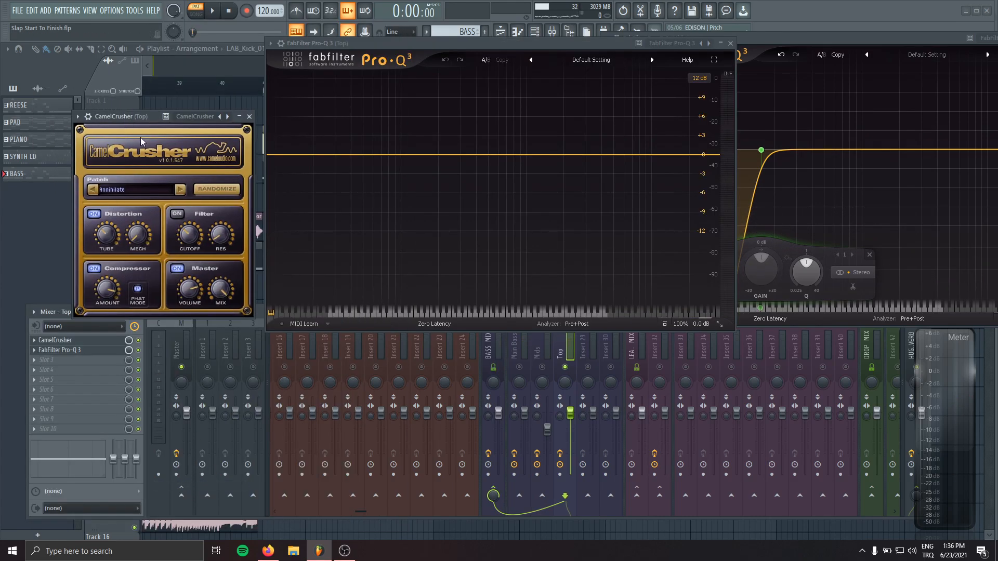
pyautogui.click(180, 189)
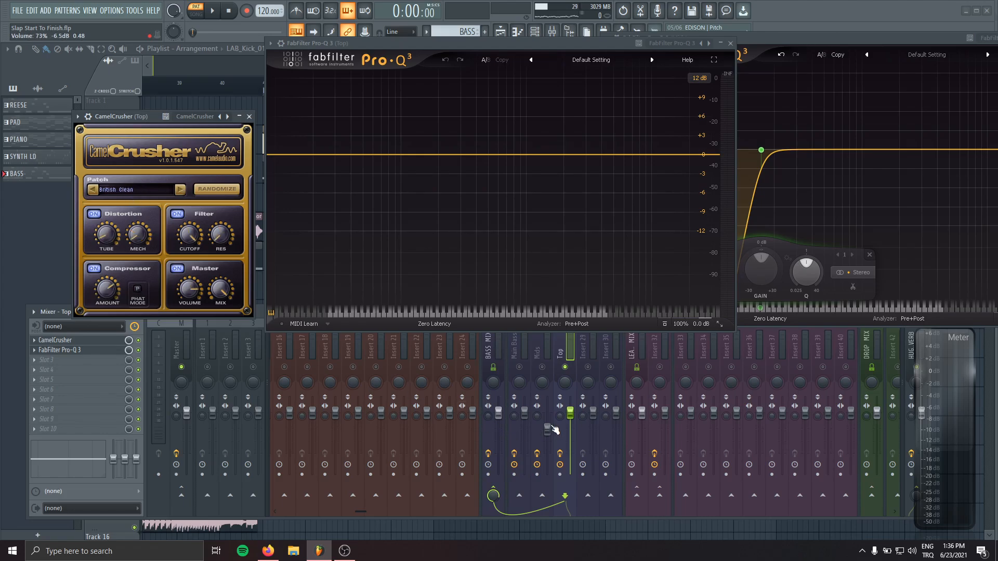
# Step: Apply a 36 dB/oct low cut at about 285 Hz to the Top track during playback and lower its fader below the Mids level
pyautogui.moveTo(285, 164); pyautogui.dragTo(469, 172)
pyautogui.press('space')
pyautogui.keyDown('alt'); pyautogui.keyDown('shift'); pyautogui.click(460, 171); pyautogui.keyUp('shift'); pyautogui.keyUp('alt')
pyautogui.keyDown('alt'); pyautogui.keyDown('shift'); pyautogui.click(460, 170); pyautogui.keyUp('shift'); pyautogui.keyUp('alt')
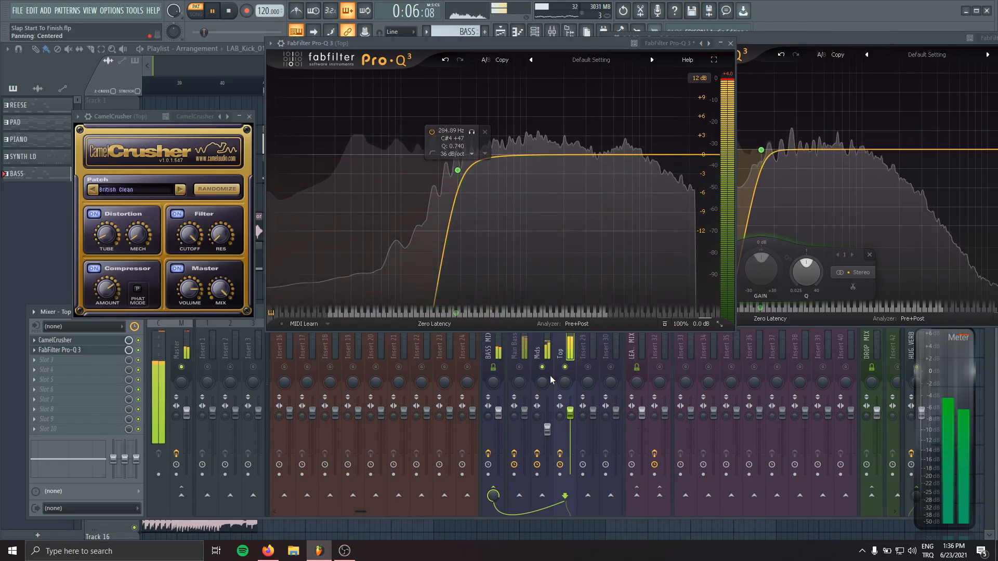
pyautogui.moveTo(578, 423); pyautogui.dragTo(578, 434)
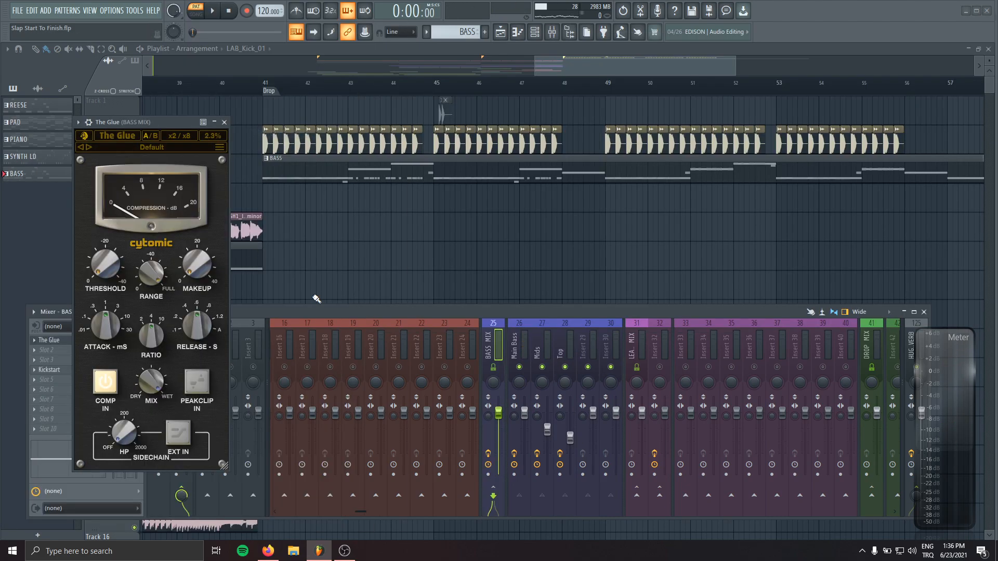
# Step: Set The Glue on the BASS MIX track to a threshold of about -5.6 dB and a makeup gain of 3.0 dB during playback
pyautogui.moveTo(148, 123); pyautogui.dragTo(239, 117)
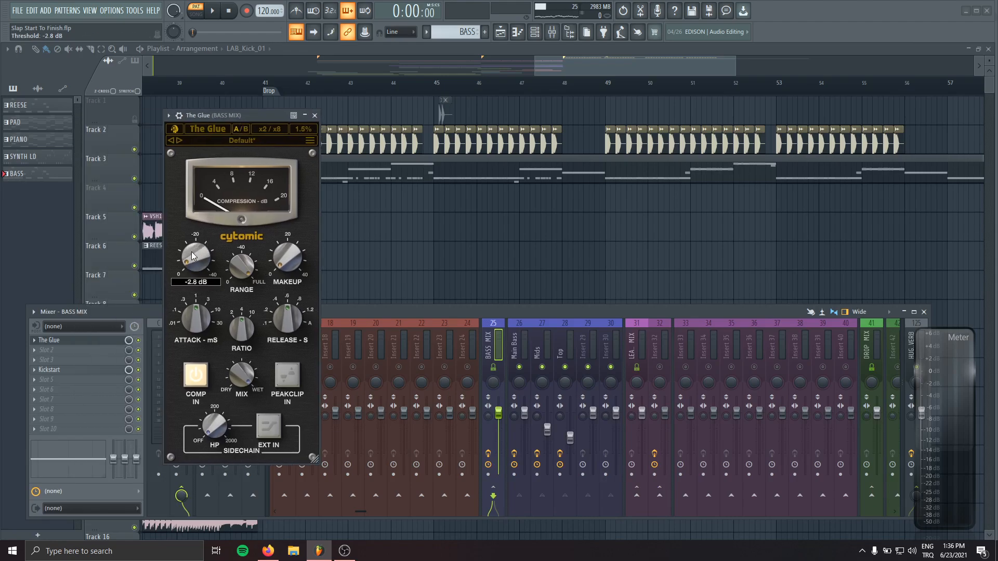
pyautogui.press('space')
pyautogui.moveTo(191, 252); pyautogui.dragTo(188, 259)
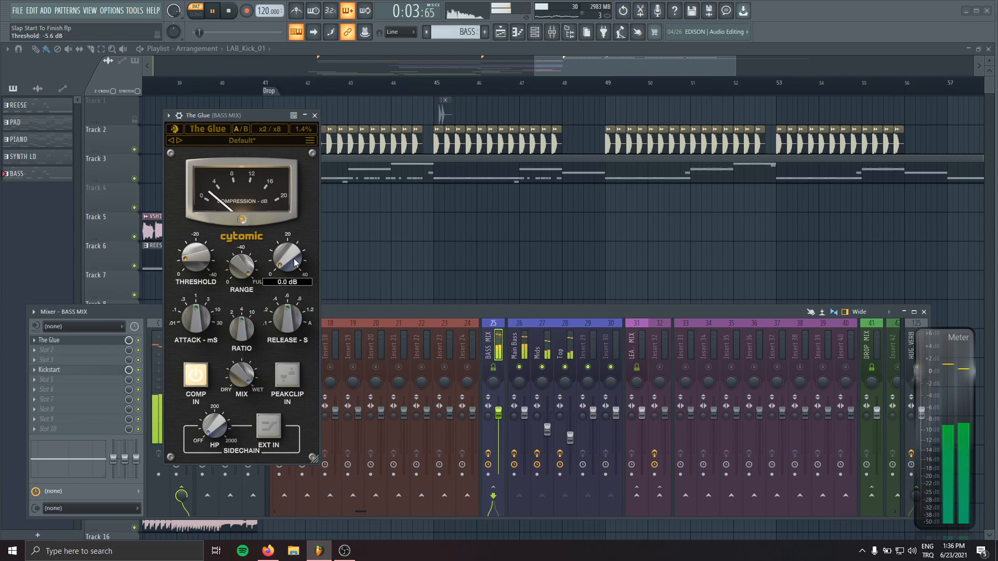
pyautogui.moveTo(295, 262); pyautogui.dragTo(287, 254)
pyautogui.press('space')
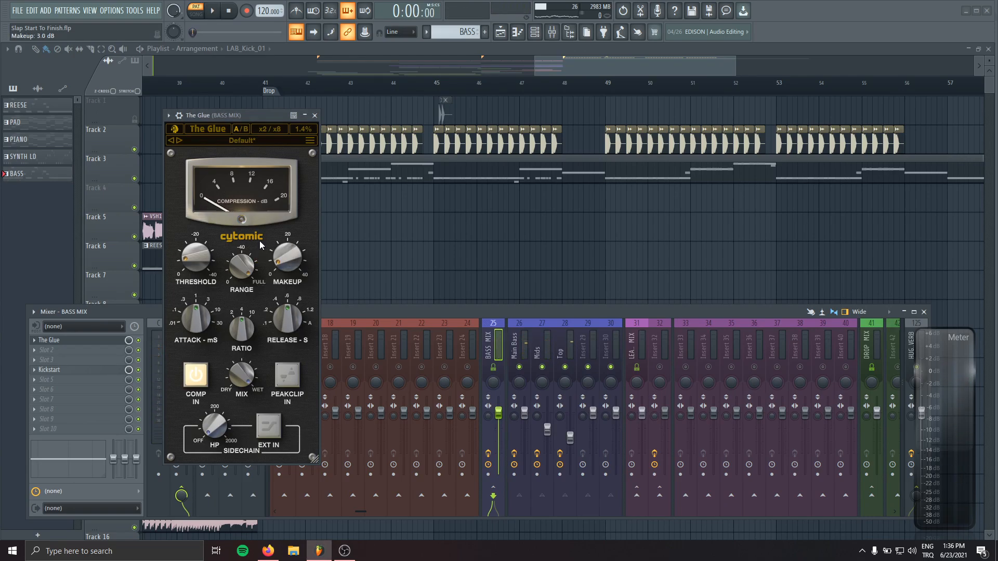
# Step: Set The Glue's attack to 1 ms and release to 0.1 s on the BASS MIX track during playback
pyautogui.press('space')
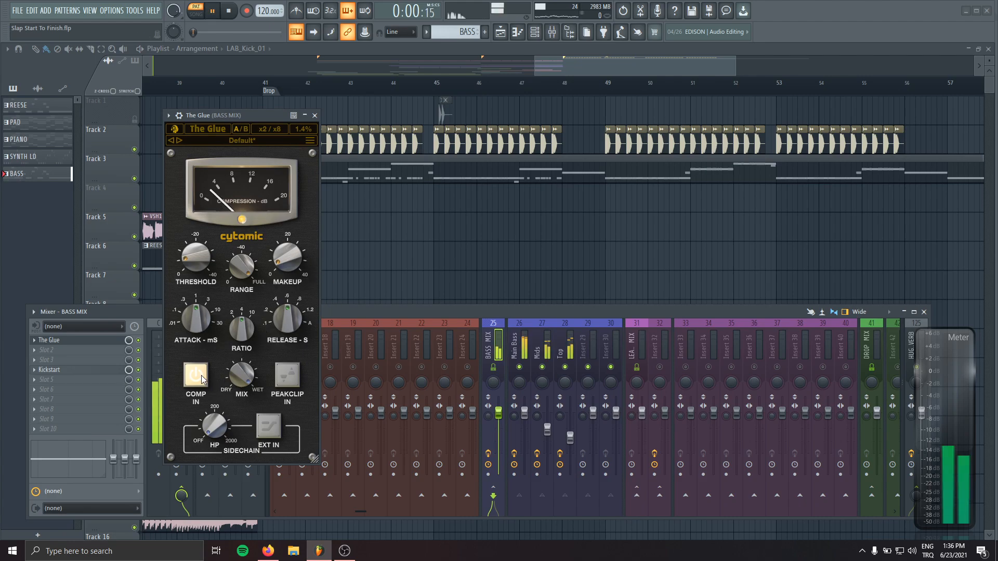
pyautogui.click(196, 375)
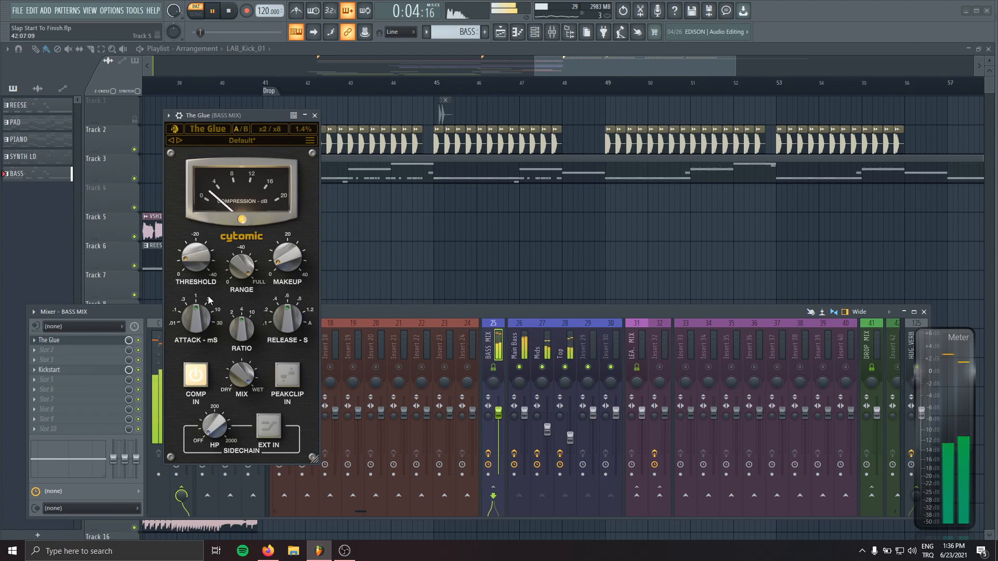
pyautogui.moveTo(193, 317)
pyautogui.mouseDown()
pyautogui.moveTo(193, 328)
pyautogui.moveTo(191, 308)
pyautogui.mouseUp()
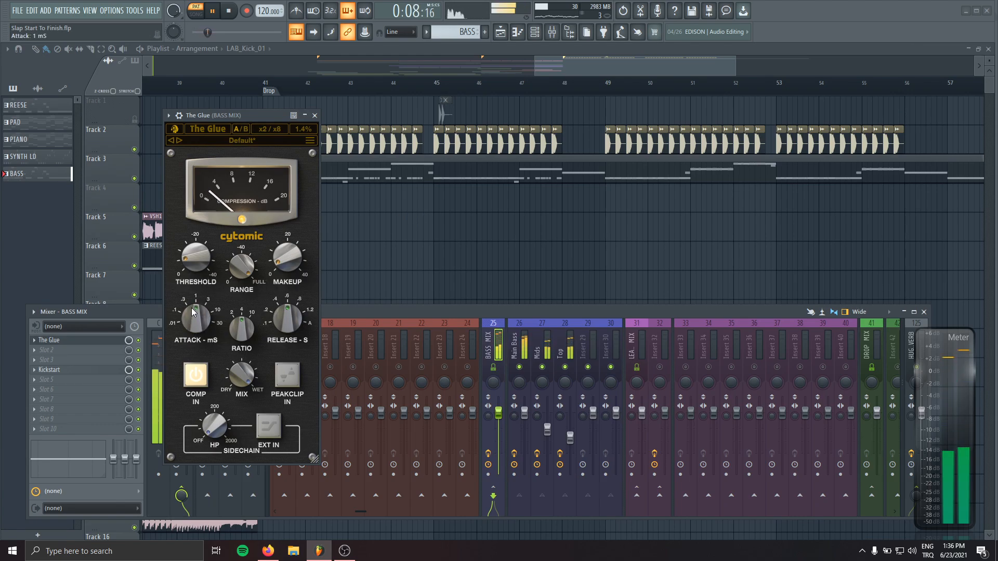
pyautogui.moveTo(286, 344); pyautogui.dragTo(290, 370)
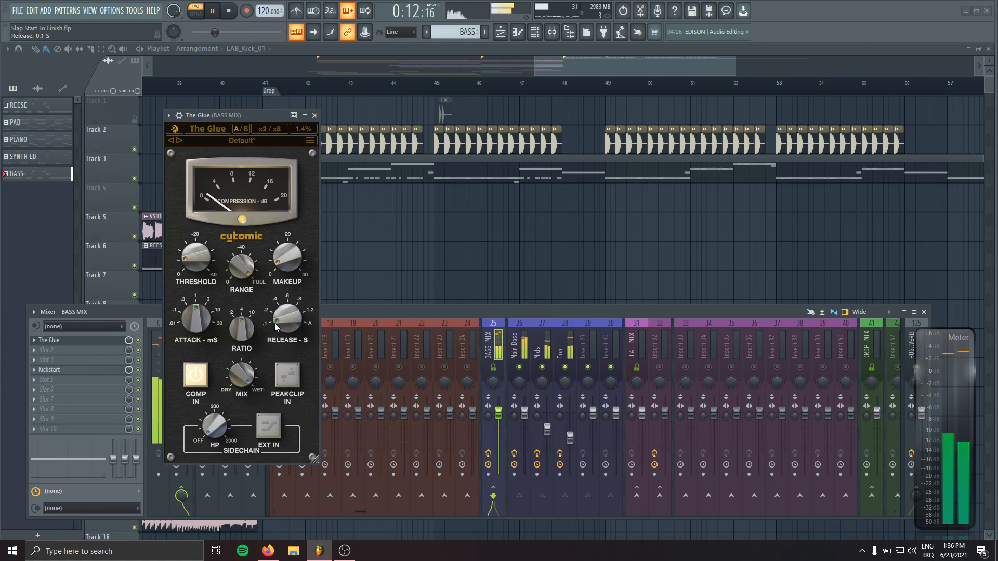
# Step: Insert a FabFilter Pro-Q 3 after The Glue on the BASS MIX track and close The Glue's window
pyautogui.moveTo(88, 355); pyautogui.dragTo(83, 350)
pyautogui.press('space')
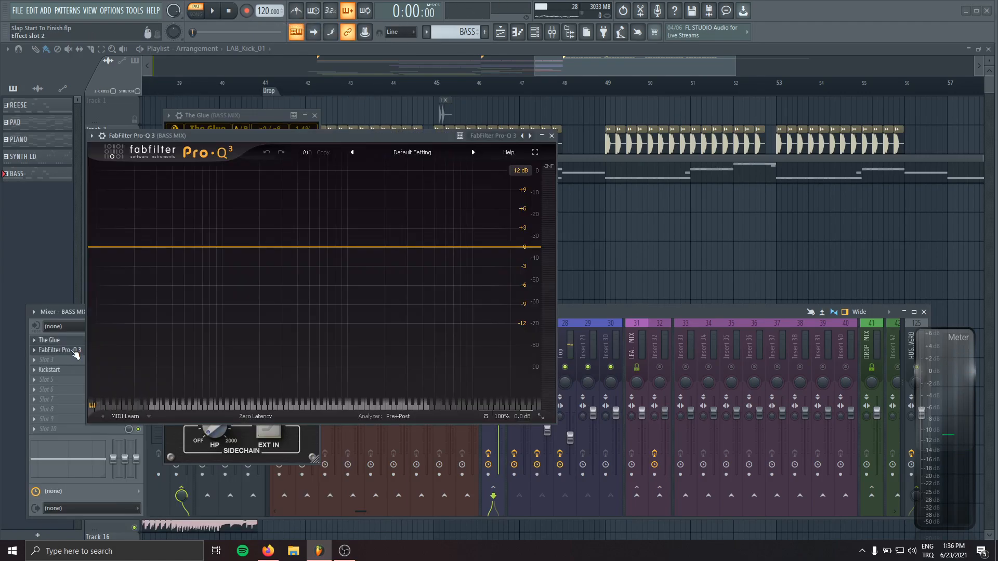
pyautogui.moveTo(229, 135); pyautogui.dragTo(434, 101)
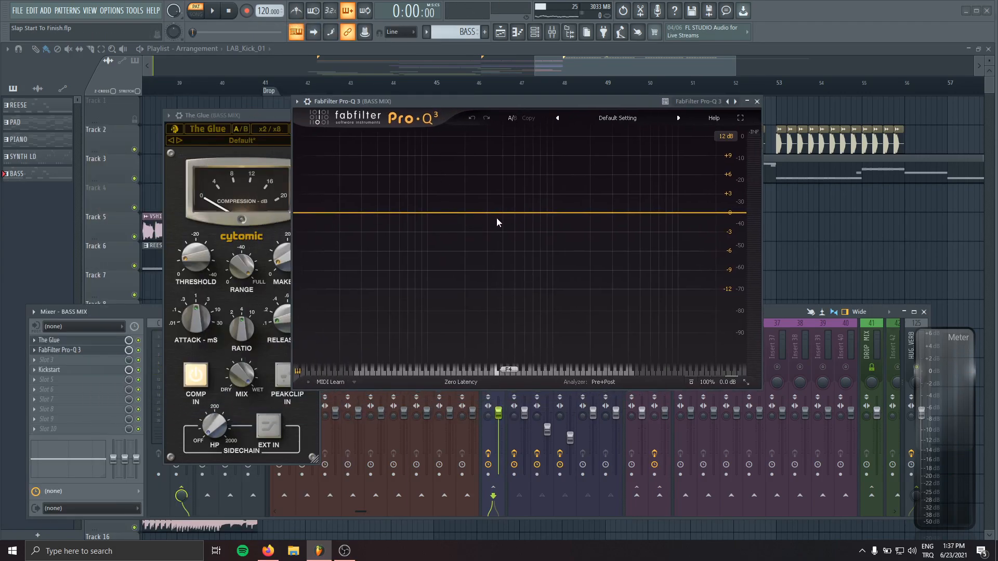
pyautogui.moveTo(270, 117); pyautogui.dragTo(188, 140)
pyautogui.click(232, 139)
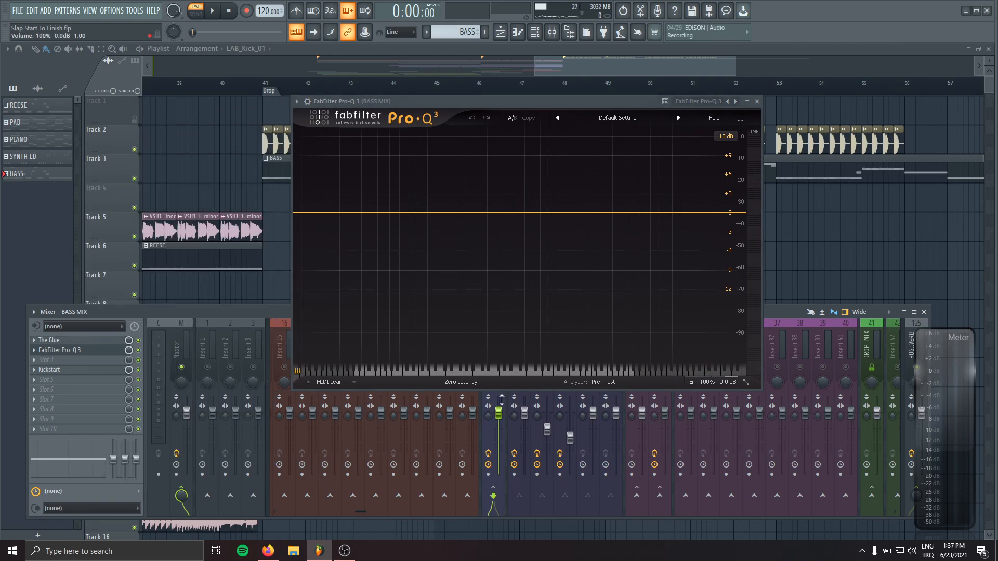
pyautogui.moveTo(488, 103); pyautogui.dragTo(535, 59)
# Step: Cut the BASS MIX track by about 3.1 dB at 231 Hz with a Q of about 2.05 during playback
pyautogui.press('space')
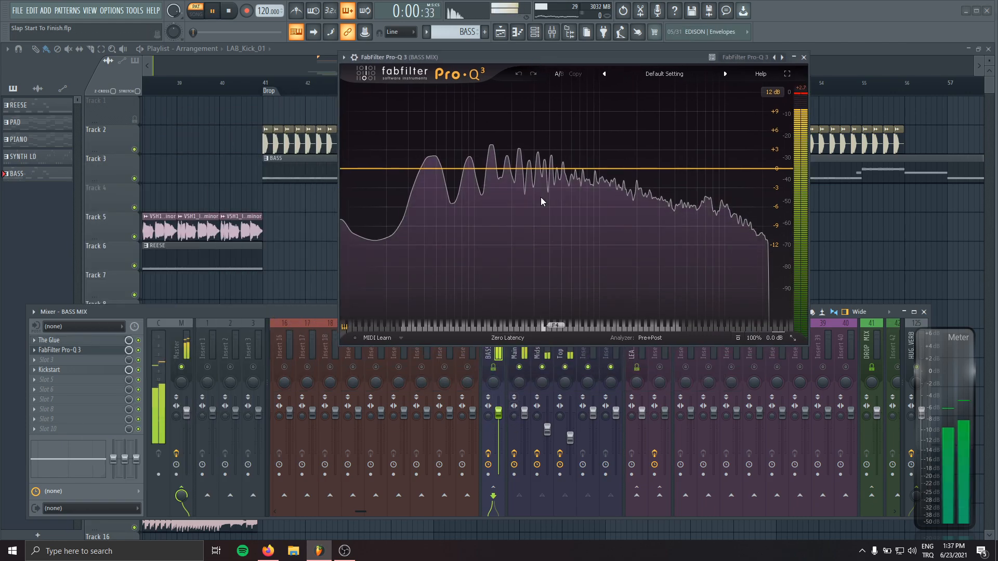
pyautogui.moveTo(500, 169); pyautogui.dragTo(520, 188)
pyautogui.scroll(5, 502, 198)
pyautogui.rightClick(520, 187)
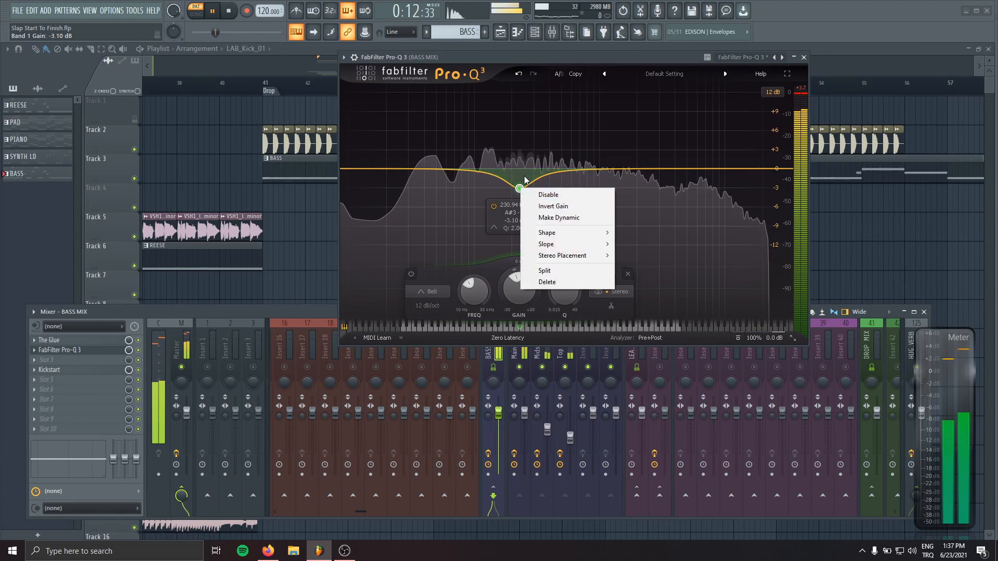
# Step: Try a second BASS MIX EQ band at about 142 Hz with a cut of about 3.7 dB and Q 3.726
pyautogui.click(510, 152)
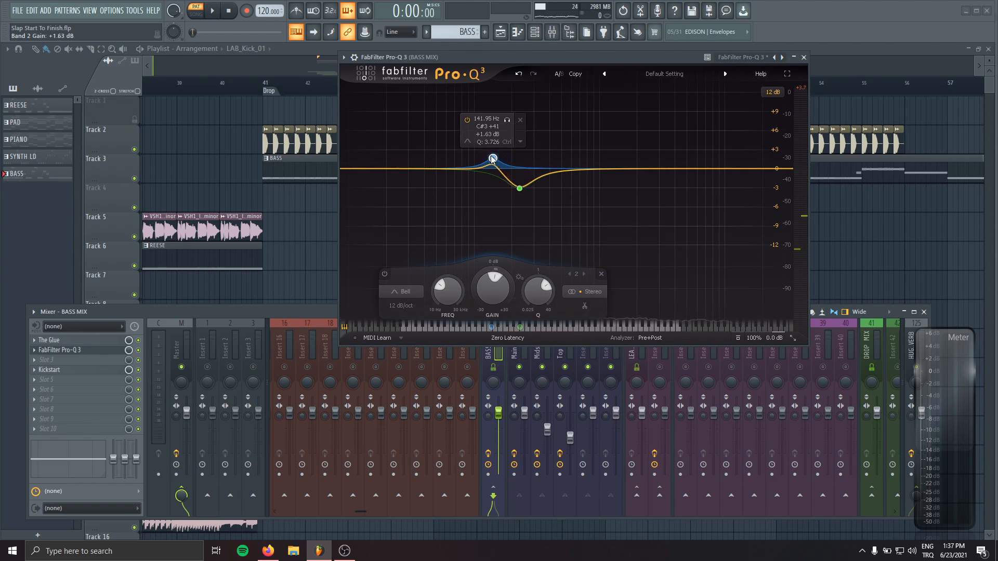
pyautogui.press('space')
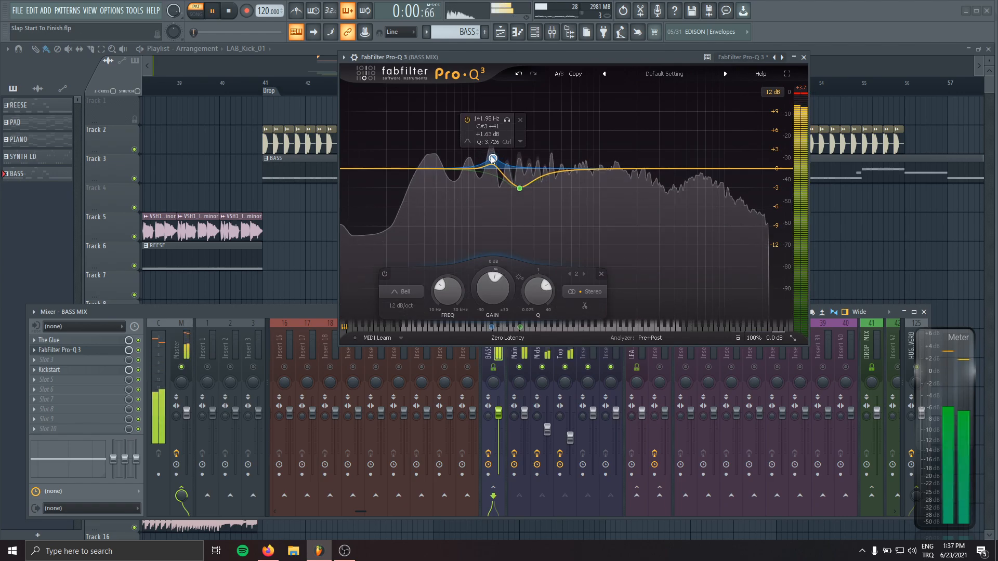
pyautogui.moveTo(492, 159); pyautogui.dragTo(493, 192)
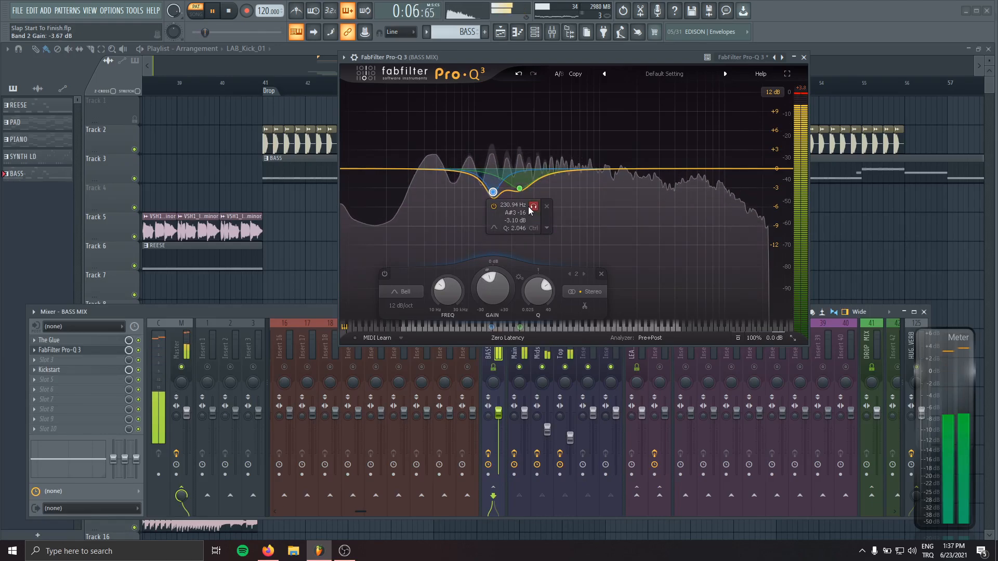
# Step: Play the song from the Drop marker and solo the Mids track, followed by the Main Bass track, to compare them
pyautogui.click(267, 84)
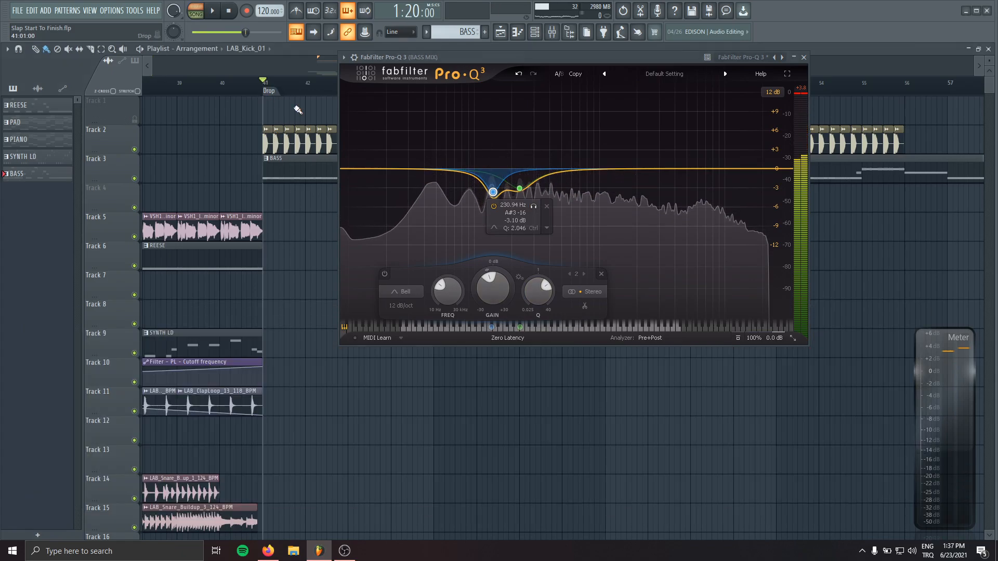
pyautogui.click(560, 31)
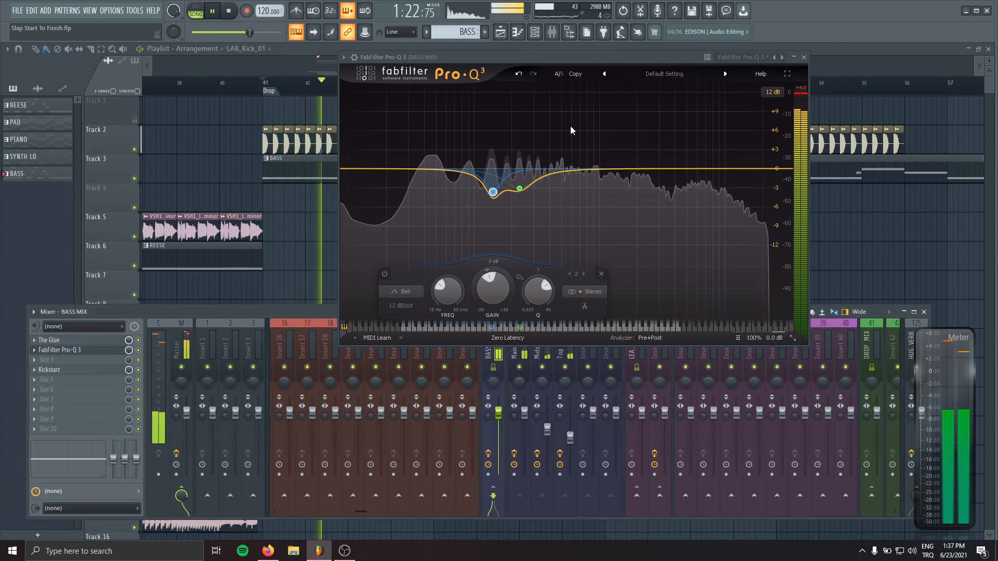
pyautogui.click(550, 355)
pyautogui.press('space')
pyautogui.press('space')
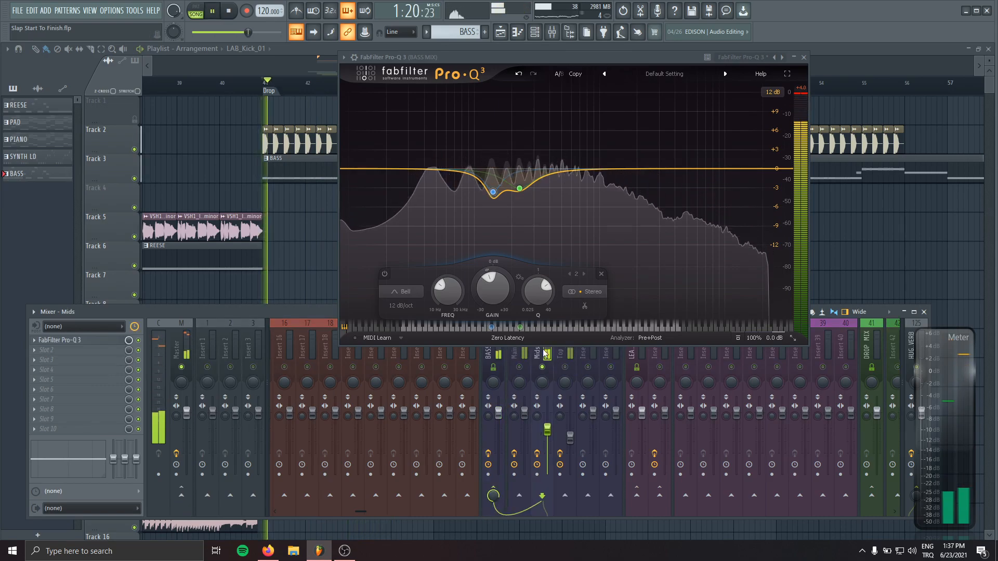
pyautogui.rightClick(519, 367)
pyautogui.press('space')
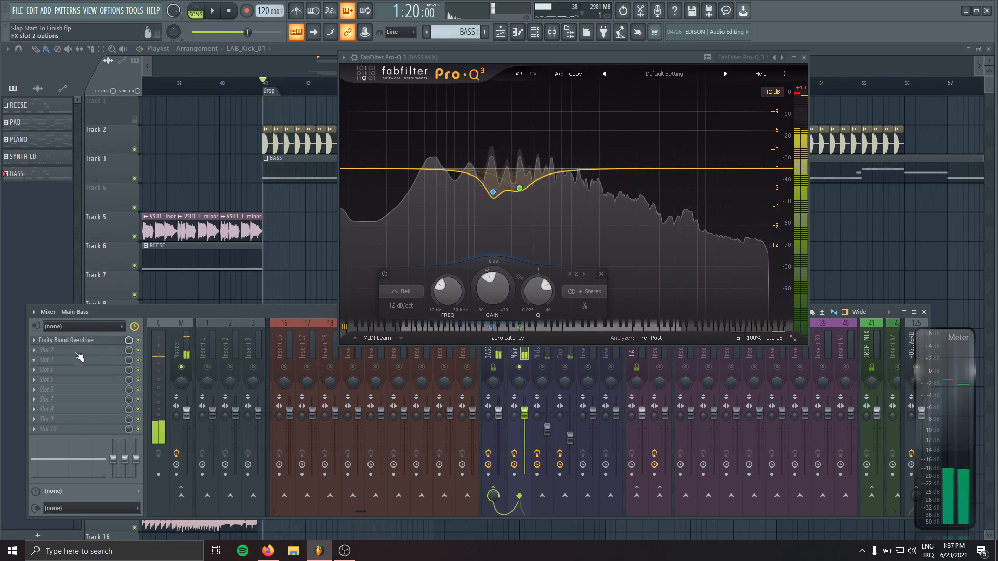
# Step: Insert a FabFilter Pro-Q 3 in slot 2 of the Main Bass track and delete the 142 Hz band from the BASS MIX EQ
pyautogui.click(78, 351)
pyautogui.click(479, 242)
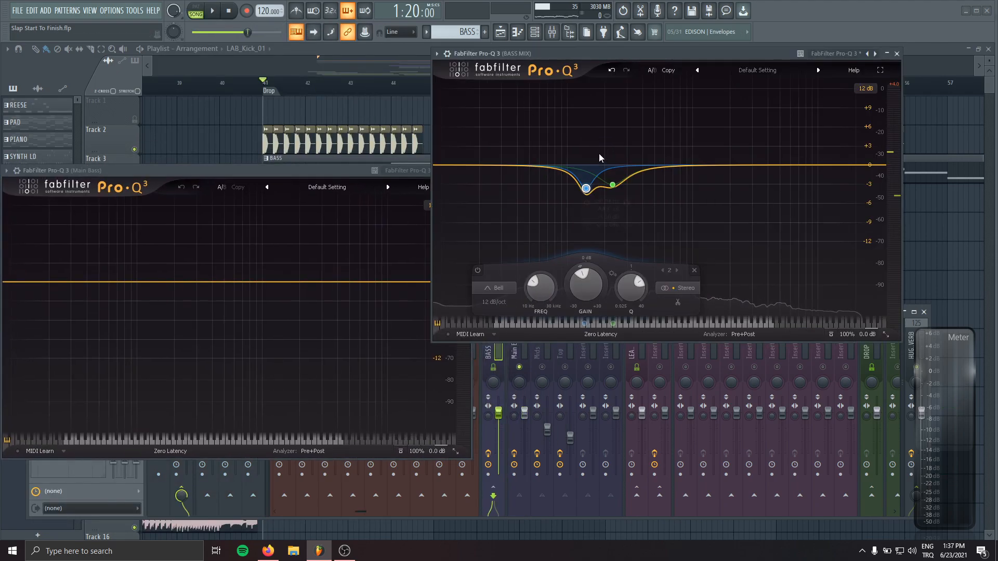
pyautogui.rightClick(612, 185)
pyautogui.click(273, 173)
pyautogui.moveTo(272, 173); pyautogui.dragTo(355, 139)
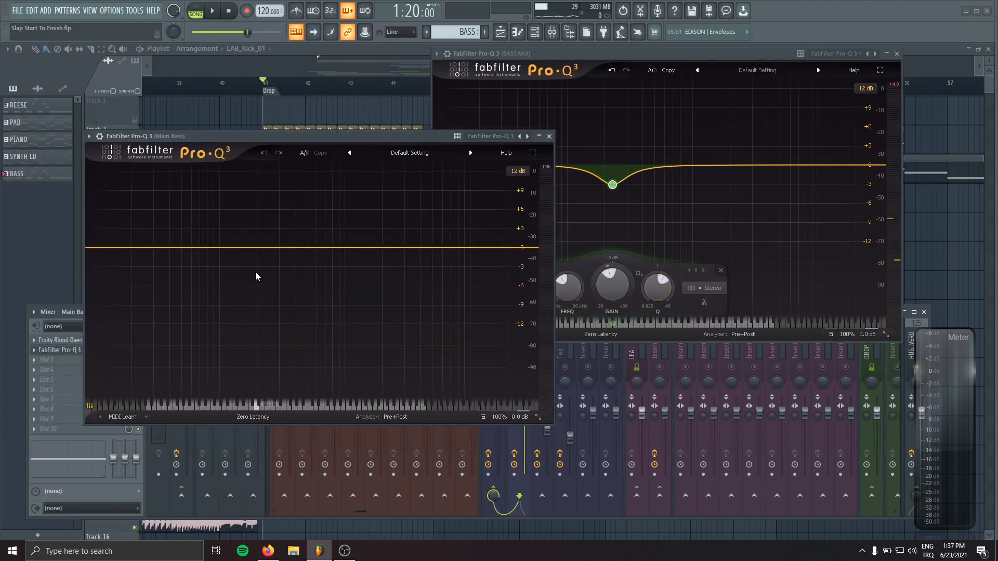
# Step: Try a Main Bass EQ cut of about 7.1 dB at 218 Hz with a Q of 1.775 and start playback
pyautogui.doubleClick(265, 283)
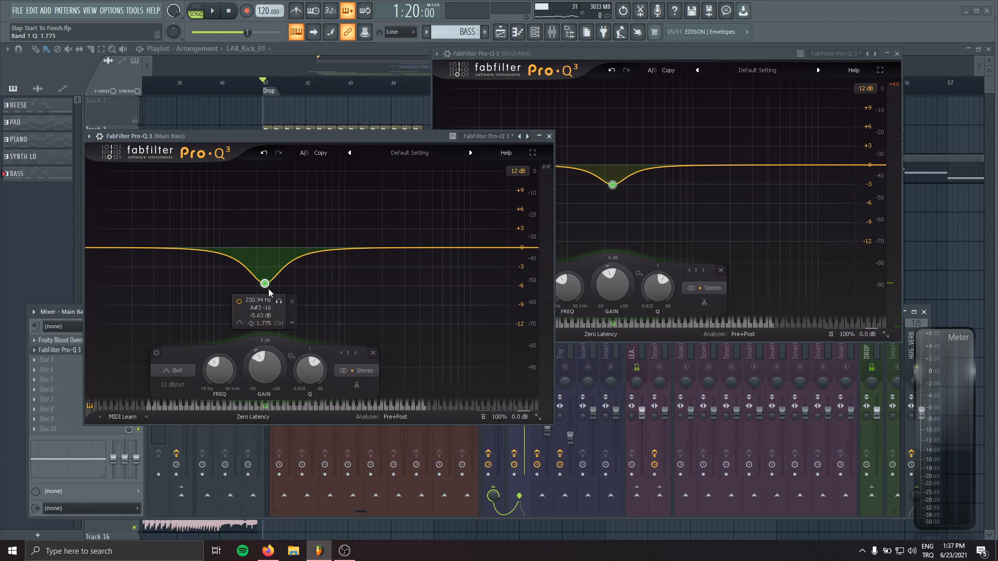
pyautogui.moveTo(269, 289)
pyautogui.mouseDown()
pyautogui.moveTo(250, 297)
pyautogui.moveTo(262, 308)
pyautogui.moveTo(262, 293)
pyautogui.mouseUp()
pyautogui.press('space')
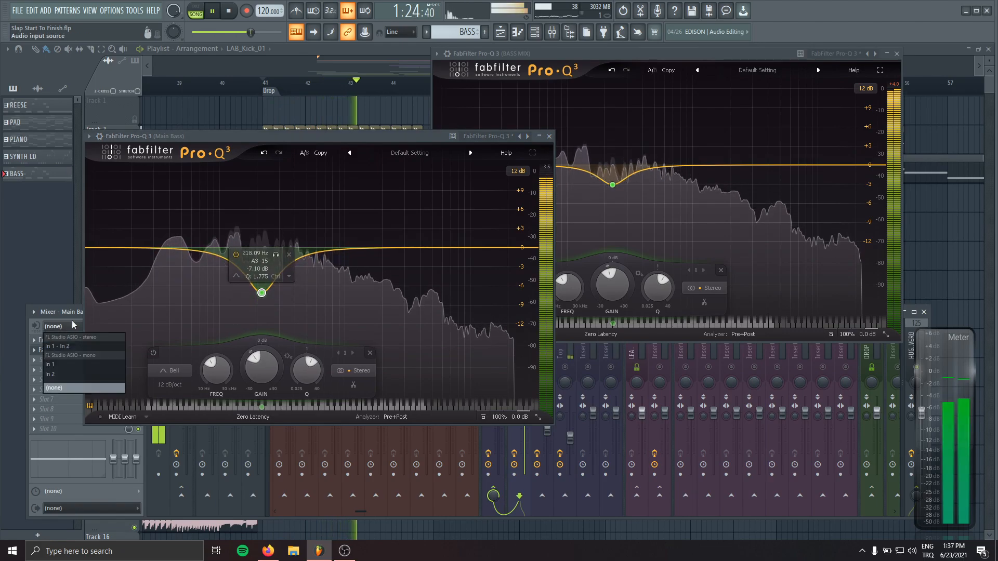
# Step: Turn down the preamp of Fruity Blood Overdrive on the Main Bass track during playback, then remove the effect
pyautogui.click(58, 340)
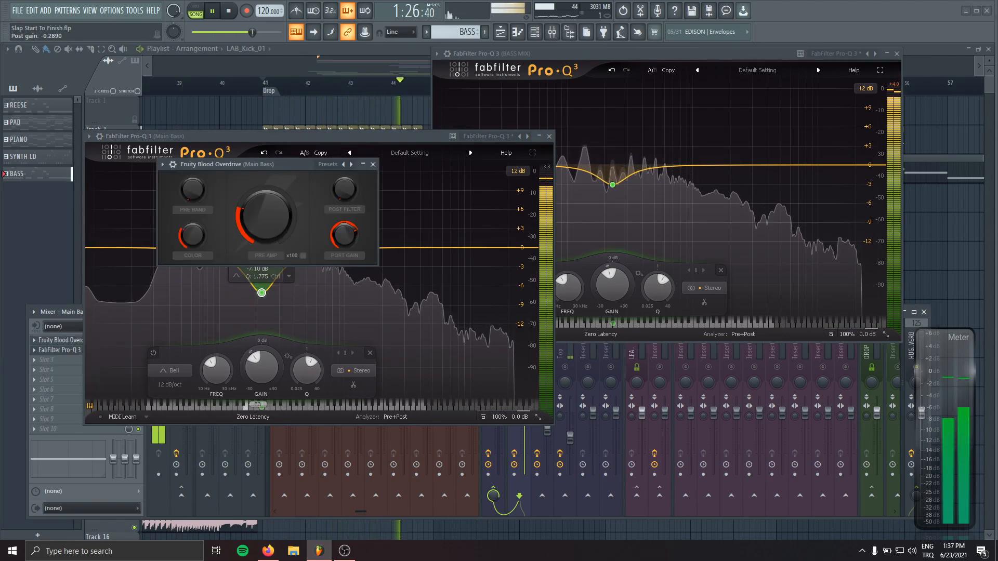
pyautogui.moveTo(301, 236); pyautogui.dragTo(301, 257)
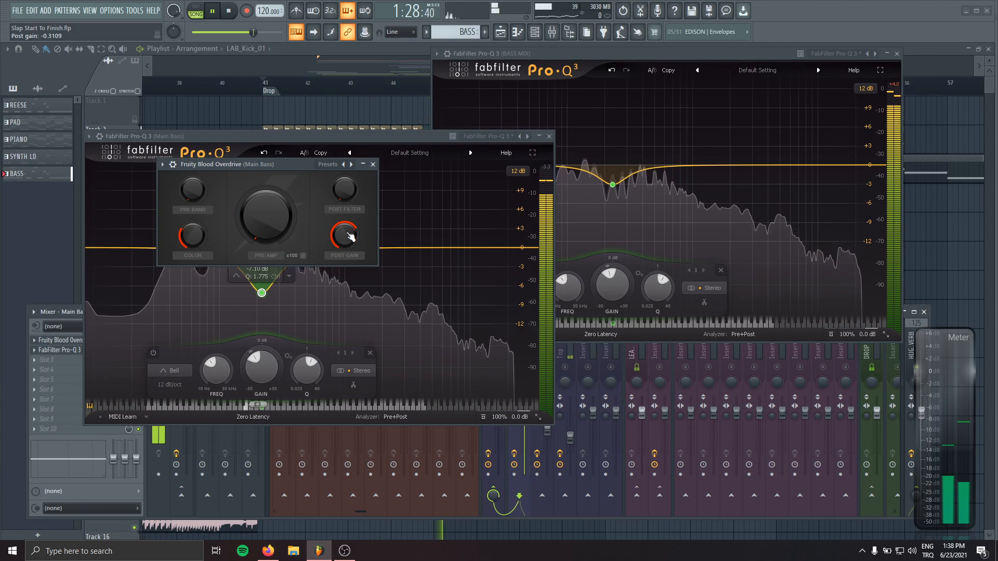
pyautogui.press('space')
pyautogui.moveTo(376, 134); pyautogui.dragTo(484, 111)
pyautogui.click(35, 340)
pyautogui.click(48, 303)
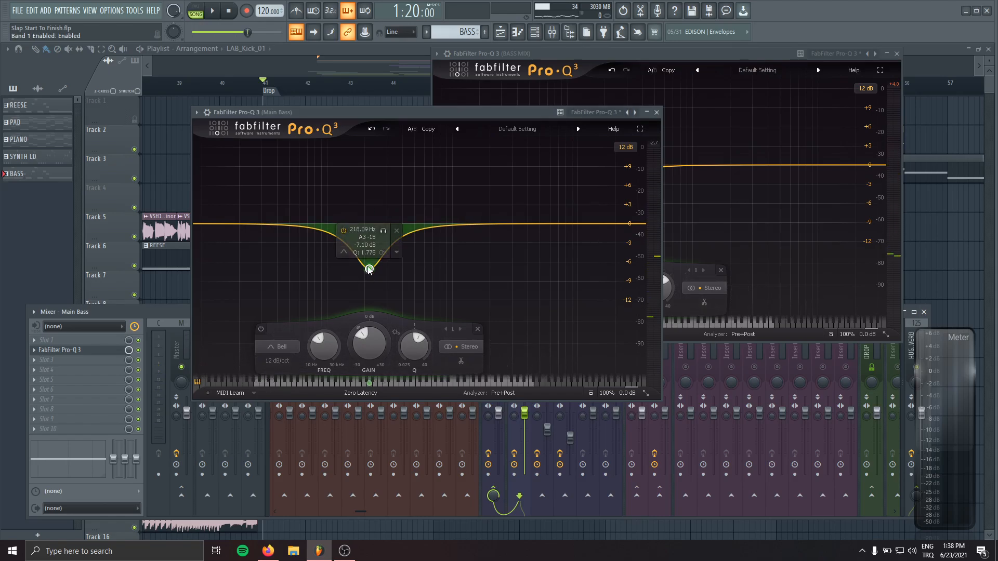
# Step: Reduce the 218 Hz cut on the Main Bass EQ to -3.76 dB, listen to it, and delete the band
pyautogui.moveTo(369, 267); pyautogui.dragTo(368, 249)
pyautogui.moveTo(374, 111); pyautogui.dragTo(346, 126)
pyautogui.press('space')
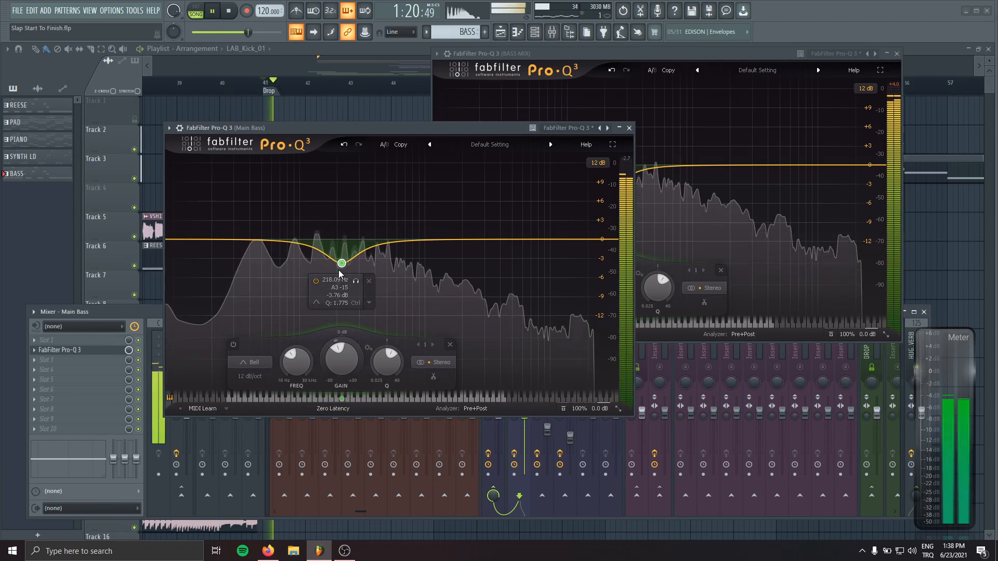
pyautogui.rightClick(343, 263)
pyautogui.click(376, 357)
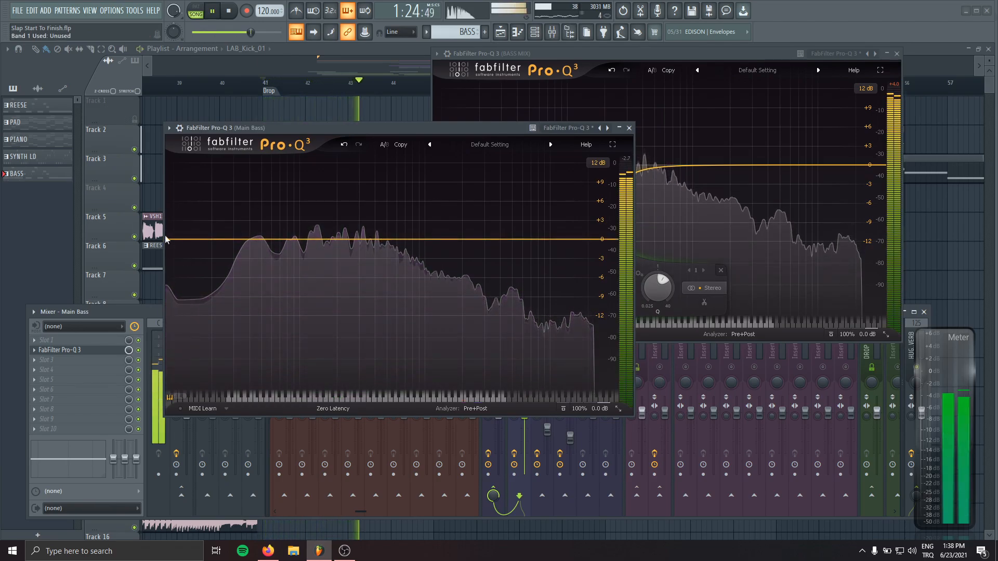
# Step: Boost the Main Bass by 3.59 dB at 46.249 Hz (F#1) with Q 1.797, and add a low-mid cut band
pyautogui.doubleClick(256, 214)
pyautogui.moveTo(255, 215); pyautogui.dragTo(255, 218)
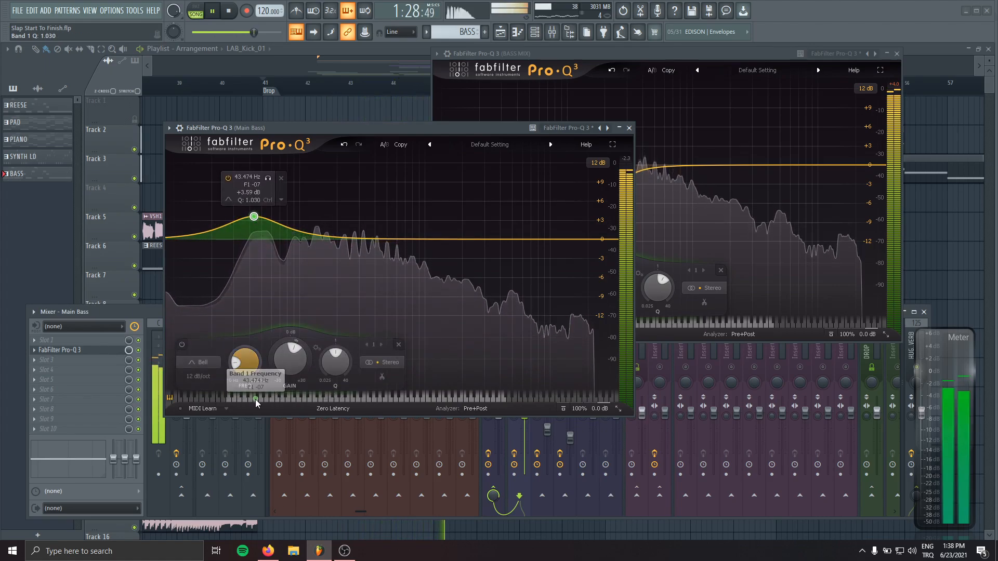
pyautogui.moveTo(255, 399); pyautogui.dragTo(257, 399)
pyautogui.scroll(3, 259, 217)
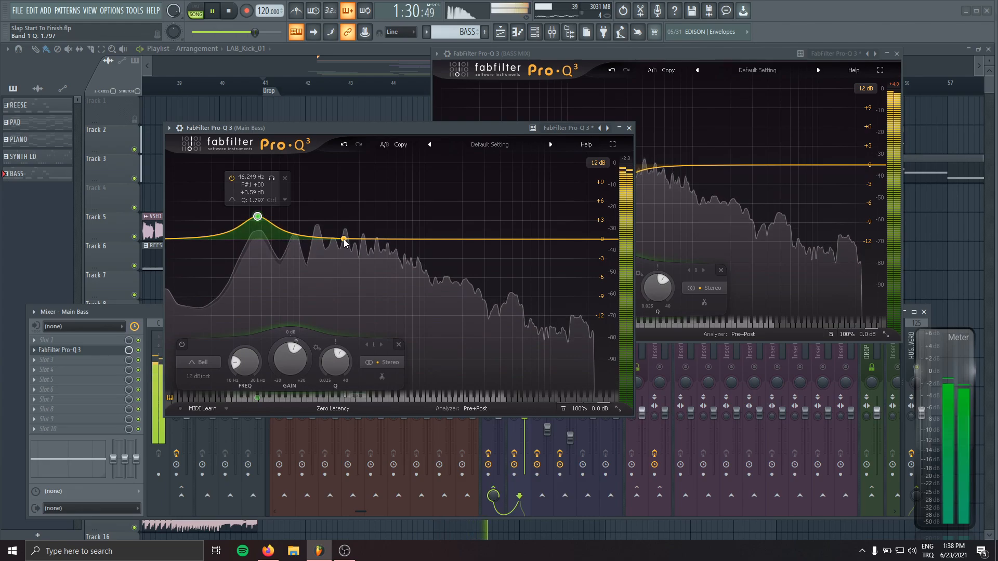
pyautogui.moveTo(344, 239); pyautogui.dragTo(346, 269)
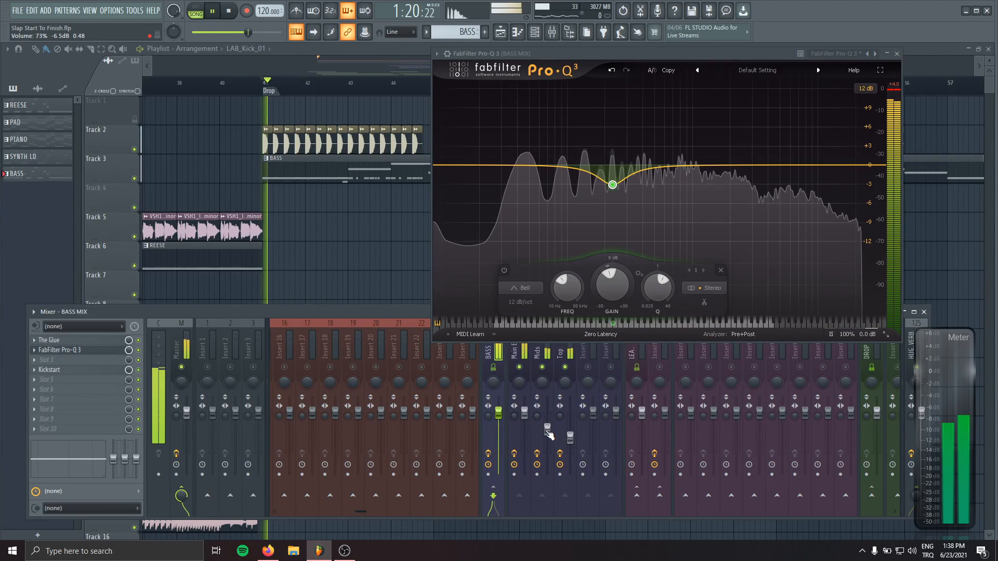
# Step: Rebalance the Mids and Top faders against the Main Bass while listening, setting the Top fader to about -10 dB
pyautogui.click(570, 440)
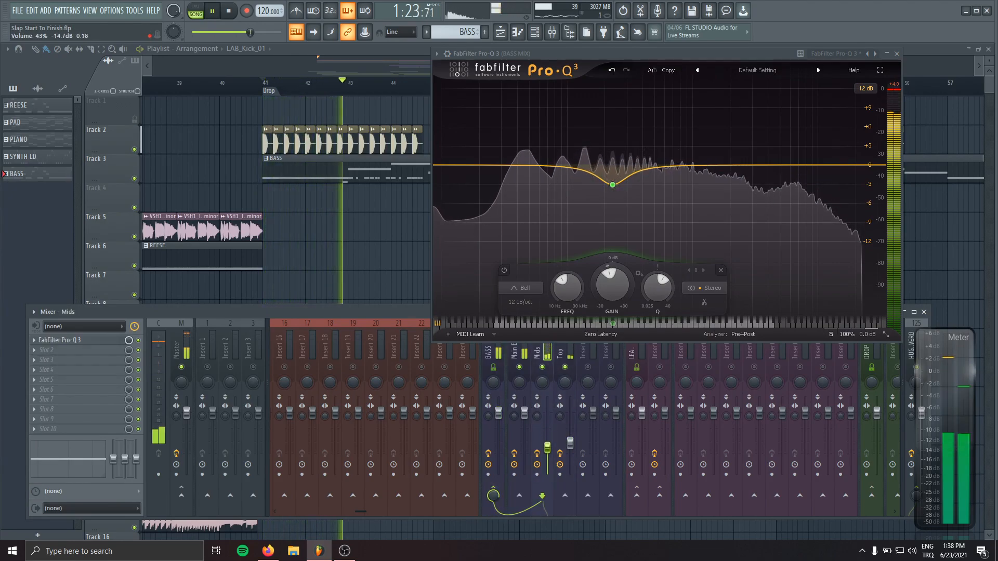
pyautogui.moveTo(547, 431)
pyautogui.mouseDown()
pyautogui.moveTo(548, 475)
pyautogui.moveTo(547, 432)
pyautogui.mouseUp()
pyautogui.moveTo(570, 473); pyautogui.dragTo(571, 431)
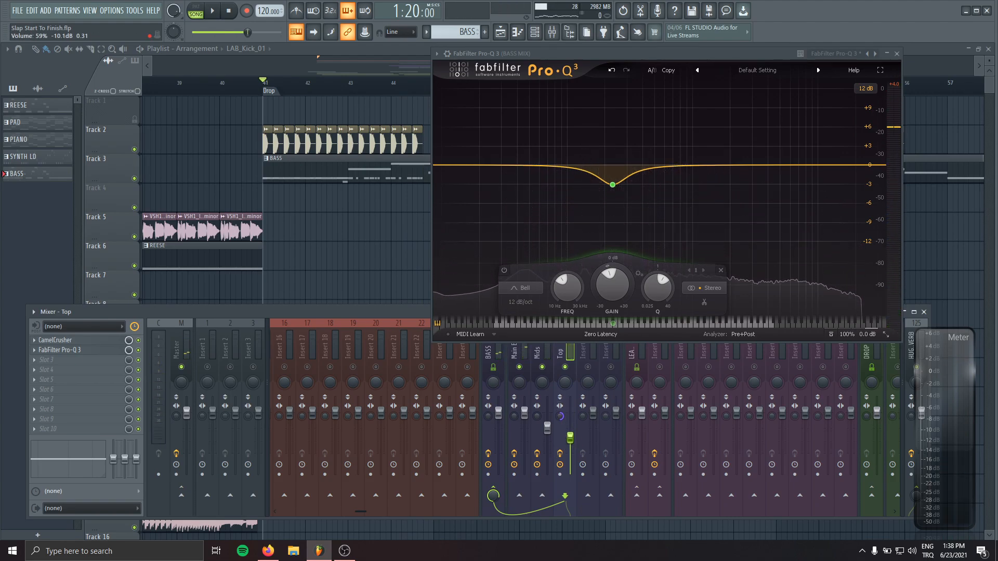
pyautogui.press('space')
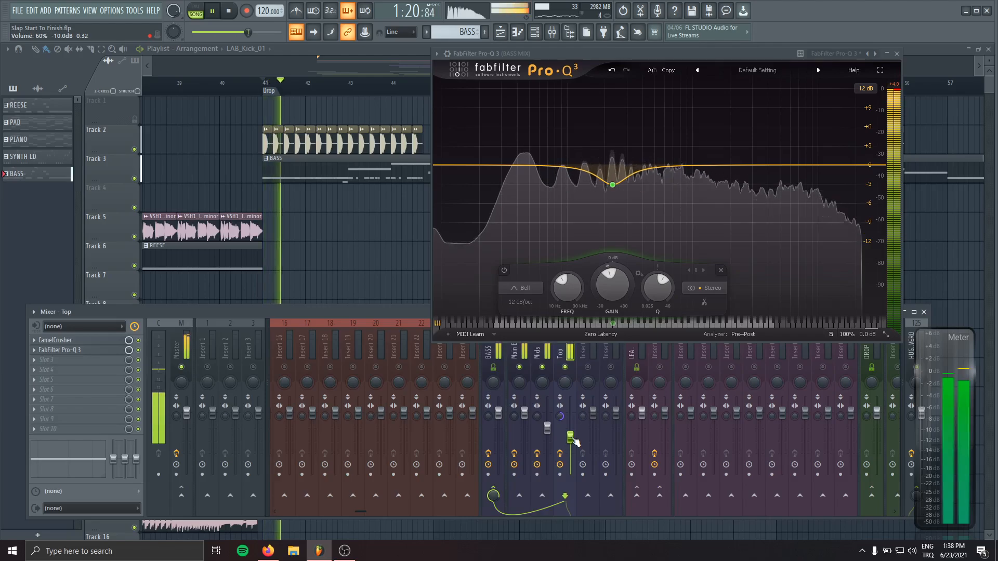
# Step: Reopen The Glue on the BASS MIX track and raise its dry/wet mix toward fully wet
pyautogui.click(496, 352)
pyautogui.click(84, 351)
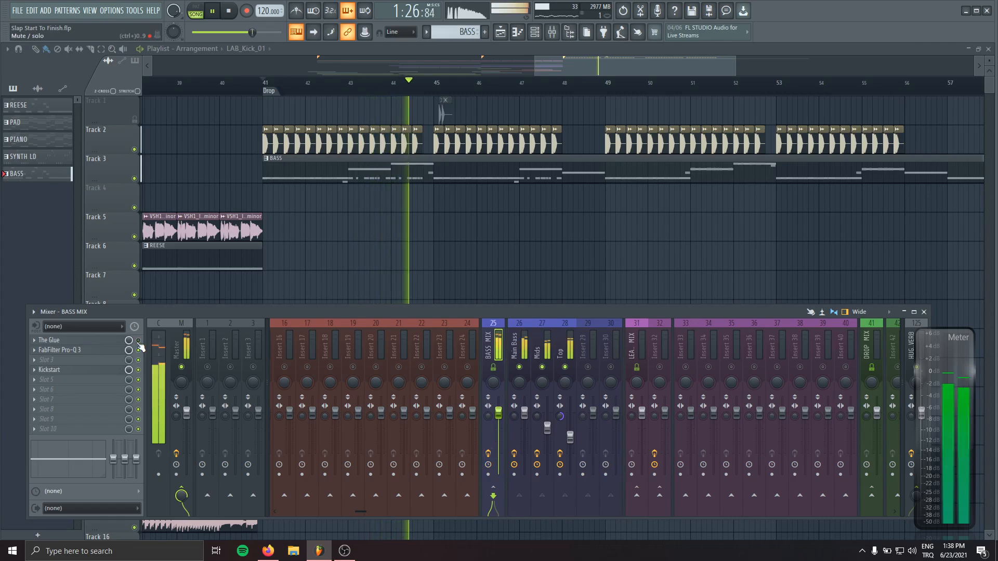
pyautogui.click(73, 341)
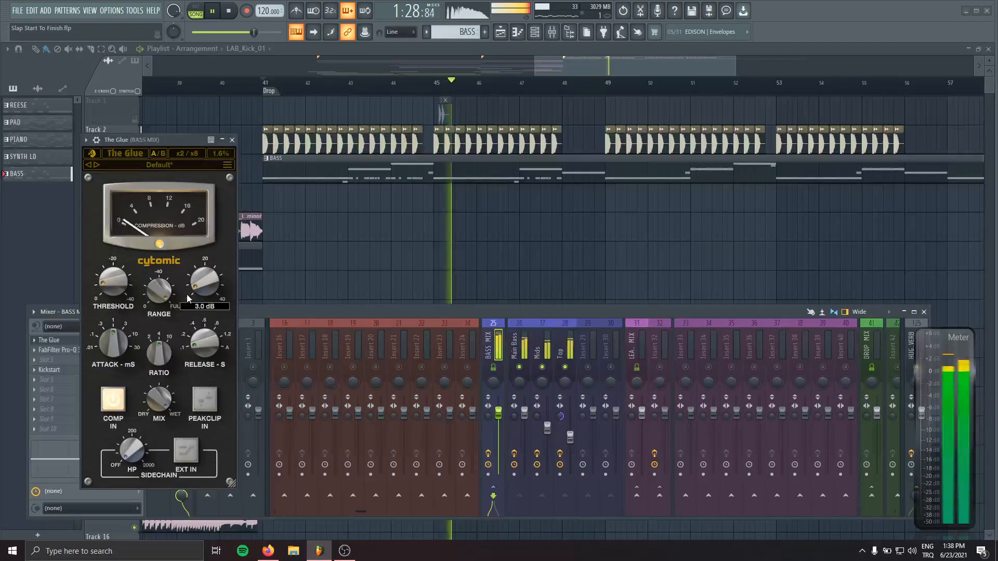
pyautogui.scroll(2, 109, 289)
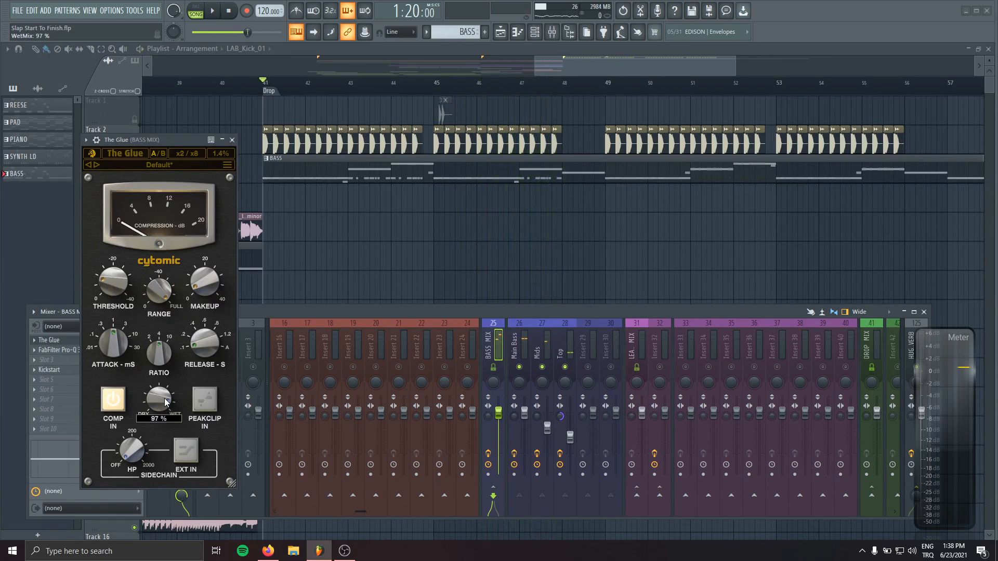
pyautogui.scroll(4, 164, 399)
pyautogui.moveTo(163, 399); pyautogui.dragTo(165, 337)
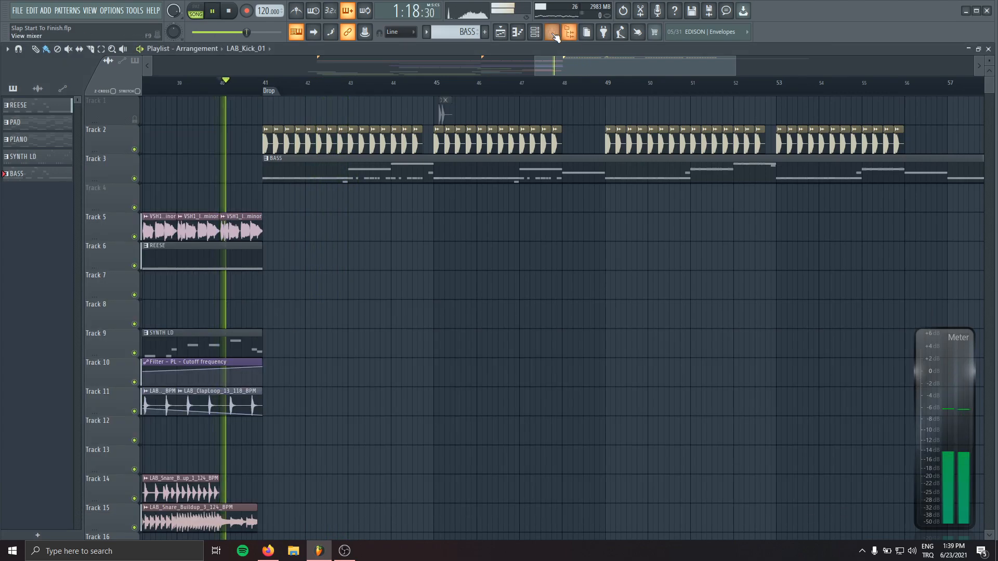
# Step: Listen to the drop while checking the bass channels in the mixer, and remove the stray kick clip from Track 6
pyautogui.click(552, 31)
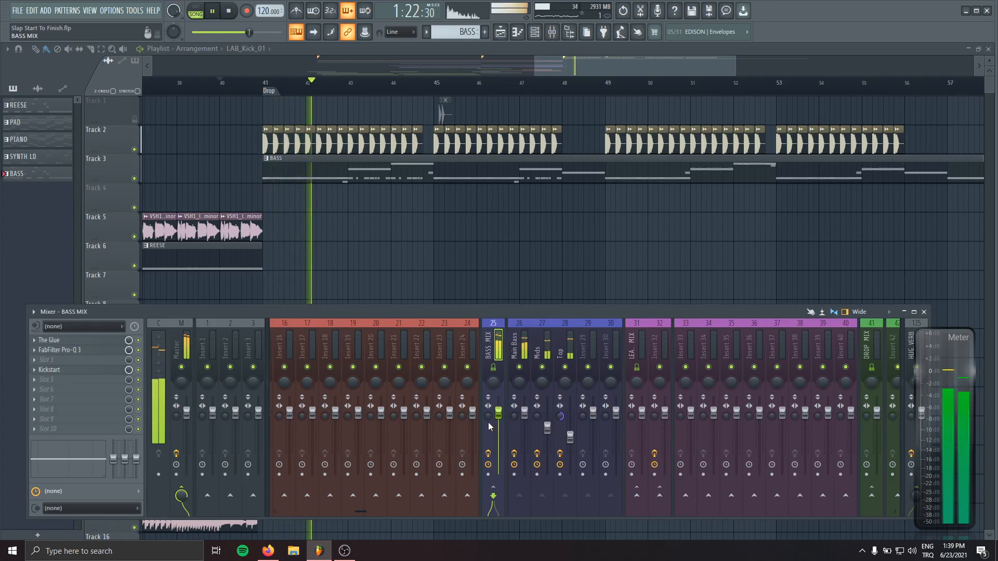
pyautogui.press('F9')
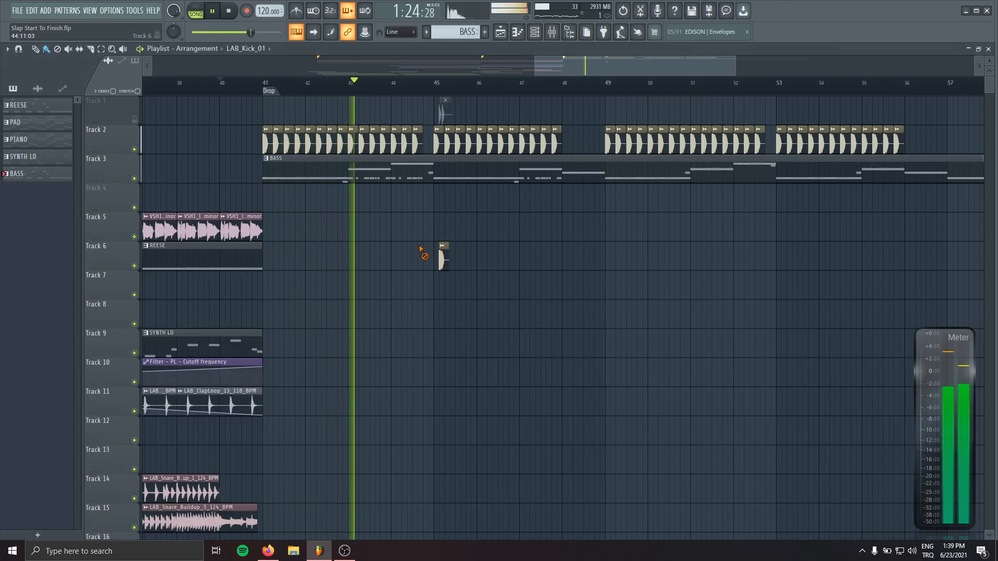
pyautogui.rightClick(444, 257)
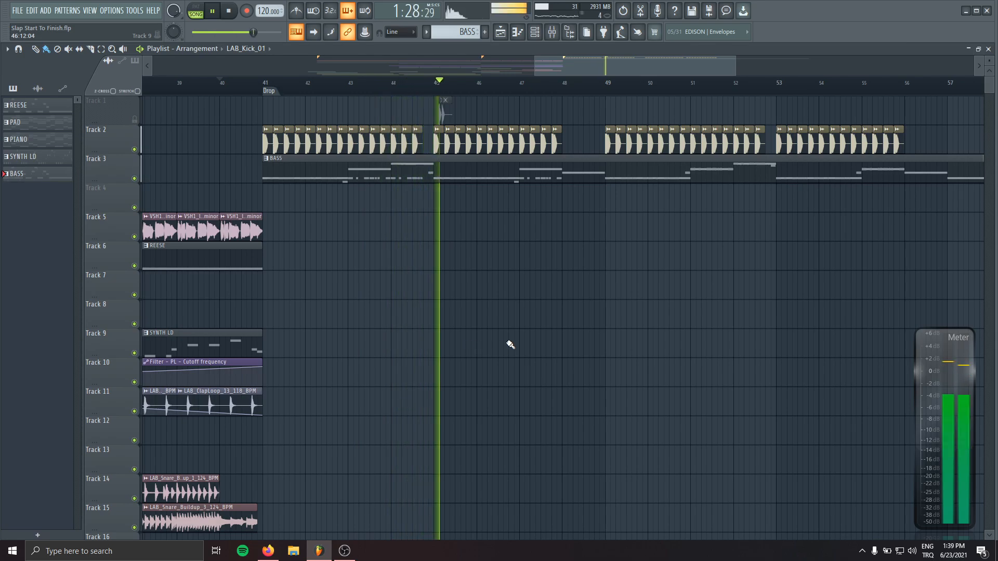
pyautogui.press('space')
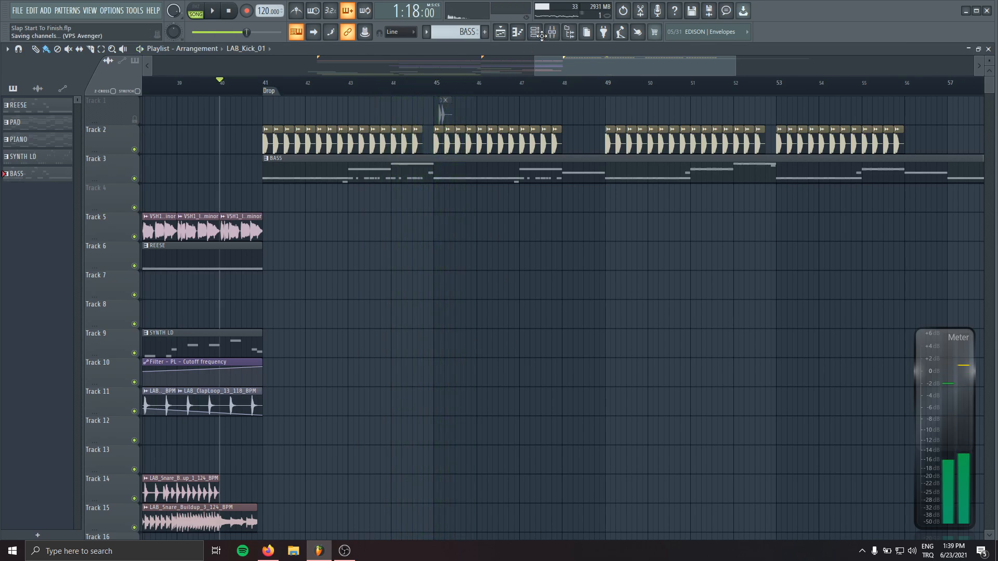
# Step: Watch the Master waveform in LFOTool while pulling the BASS MIX fader to silence and raising it back to just below unity against the kick
pyautogui.click(552, 32)
pyautogui.click(47, 340)
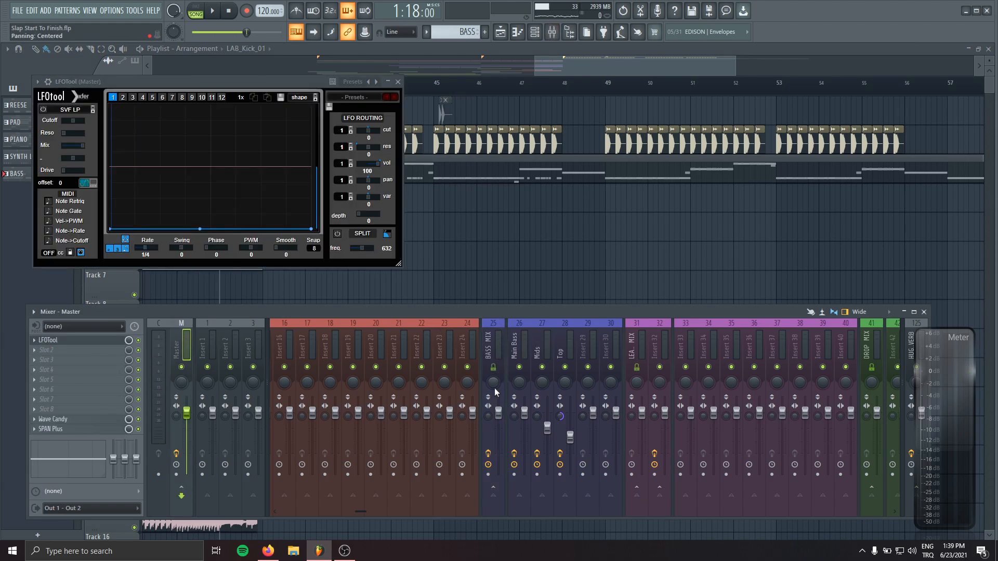
pyautogui.moveTo(498, 413); pyautogui.dragTo(500, 477)
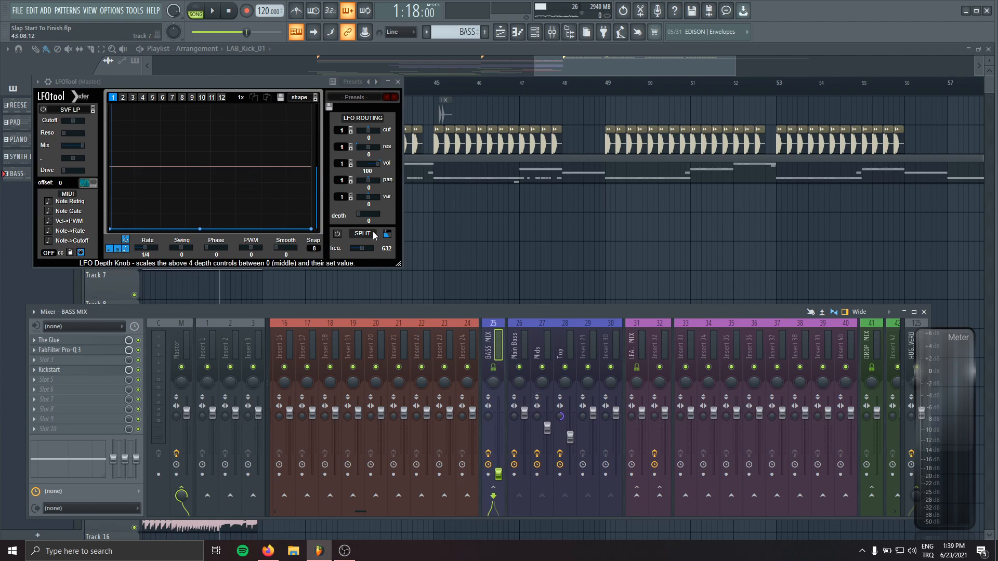
pyautogui.press('space')
pyautogui.moveTo(321, 83); pyautogui.dragTo(390, 108)
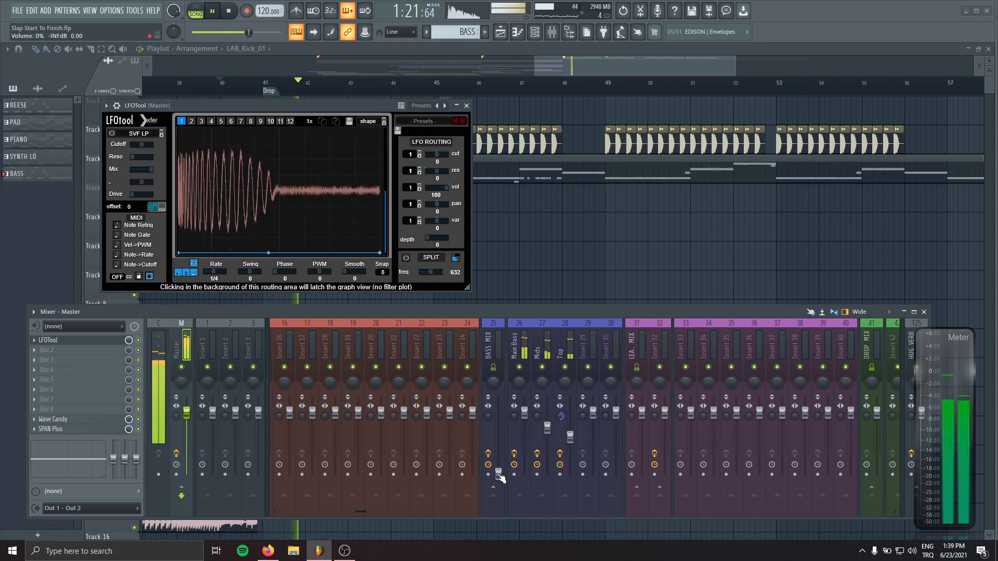
pyautogui.moveTo(500, 477); pyautogui.dragTo(499, 471)
pyautogui.moveTo(498, 433); pyautogui.dragTo(499, 418)
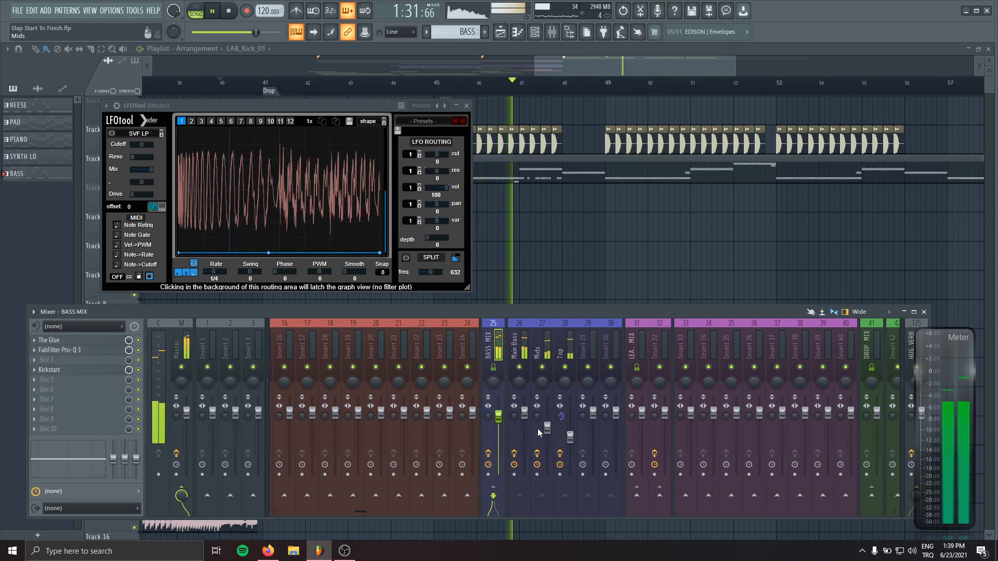
# Step: Solo the Mids track to check it, and raise its fader to -2.4 dB against the full mix
pyautogui.click(547, 346)
pyautogui.rightClick(542, 366)
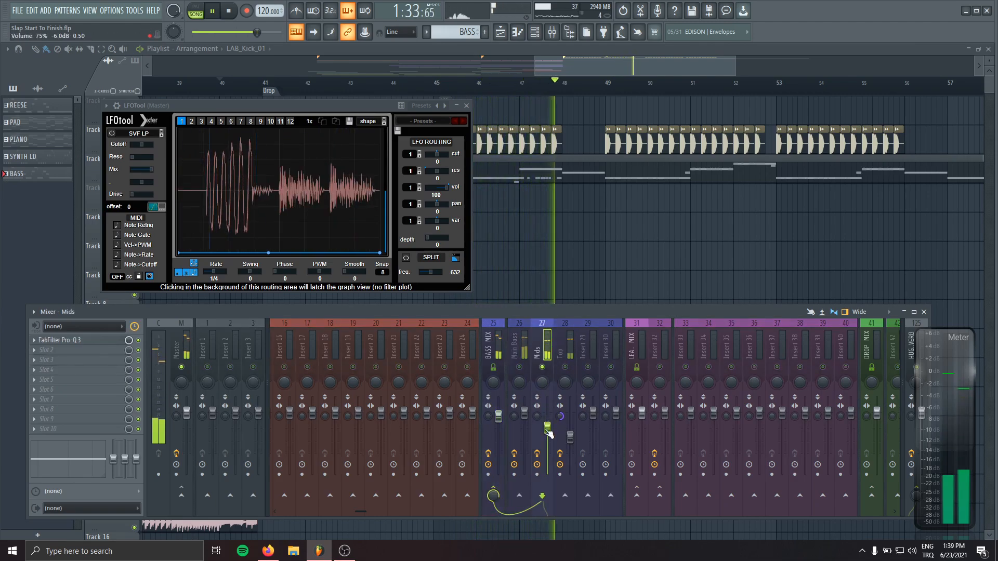
pyautogui.press('space')
pyautogui.press('space')
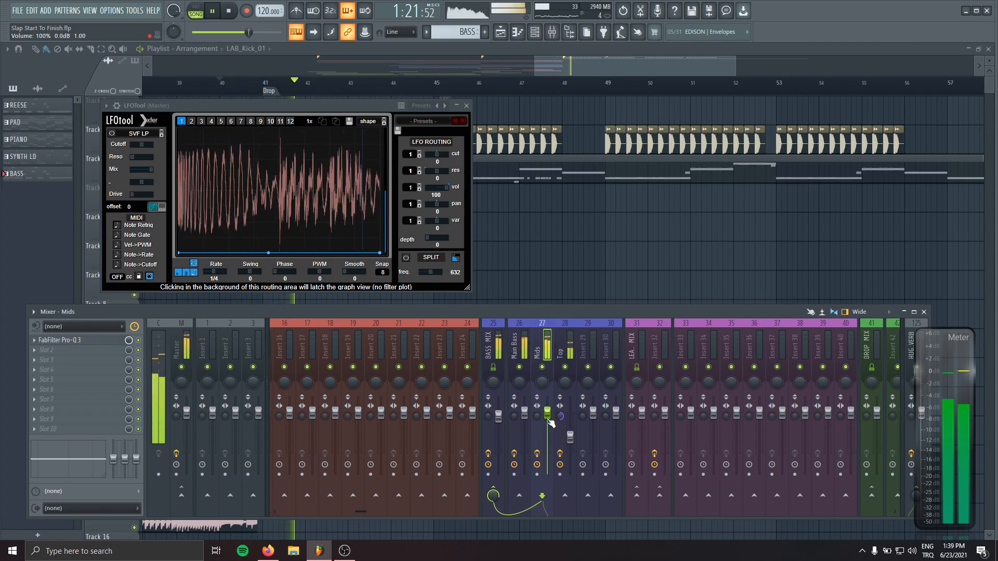
pyautogui.moveTo(547, 416); pyautogui.dragTo(547, 420)
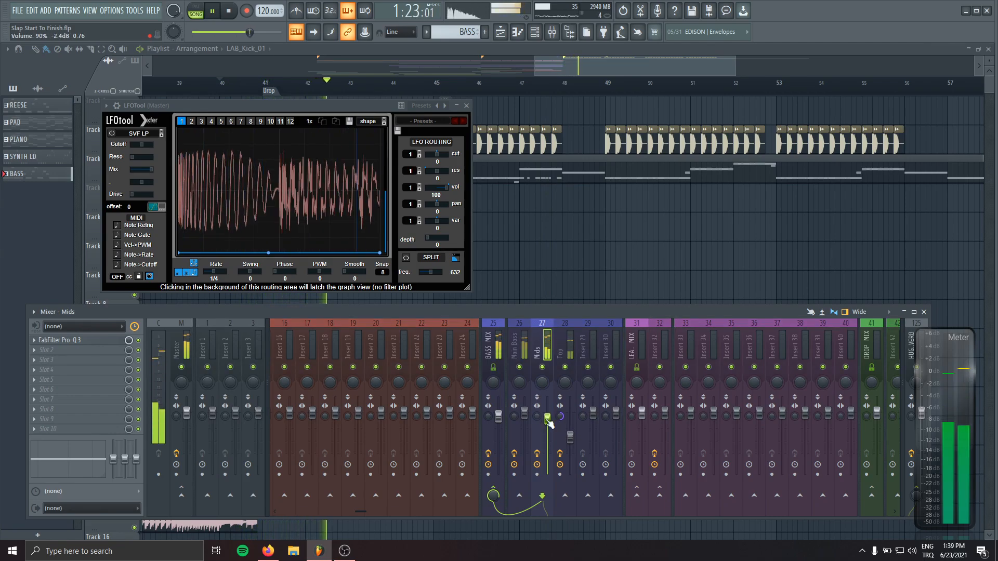
# Step: Set the low cut Q to 0.887 on the Mids EQ, compare it soloed and unsoloed, and close the plugin and mixer windows
pyautogui.click(61, 341)
pyautogui.scroll(-2, 793, 156)
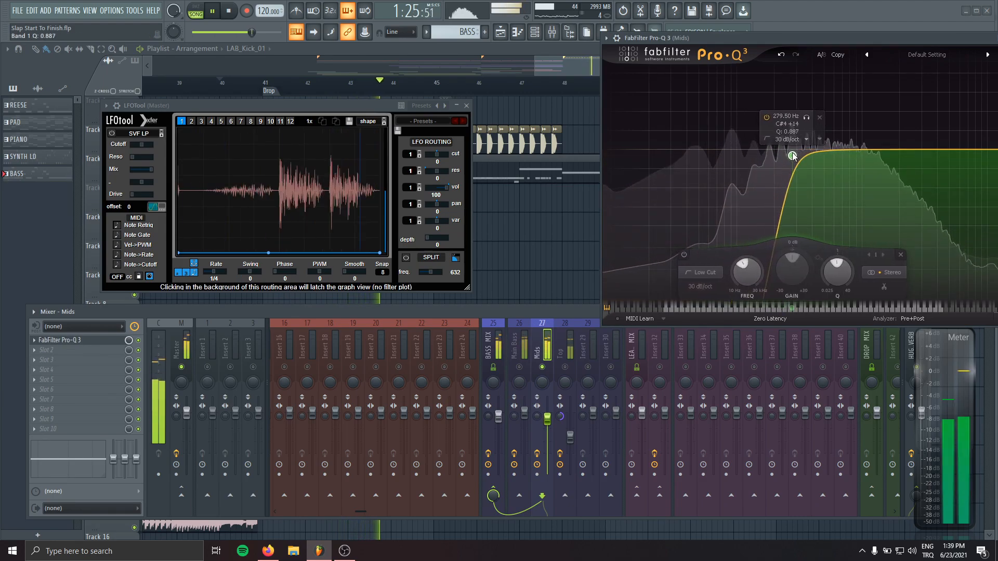
pyautogui.rightClick(542, 367)
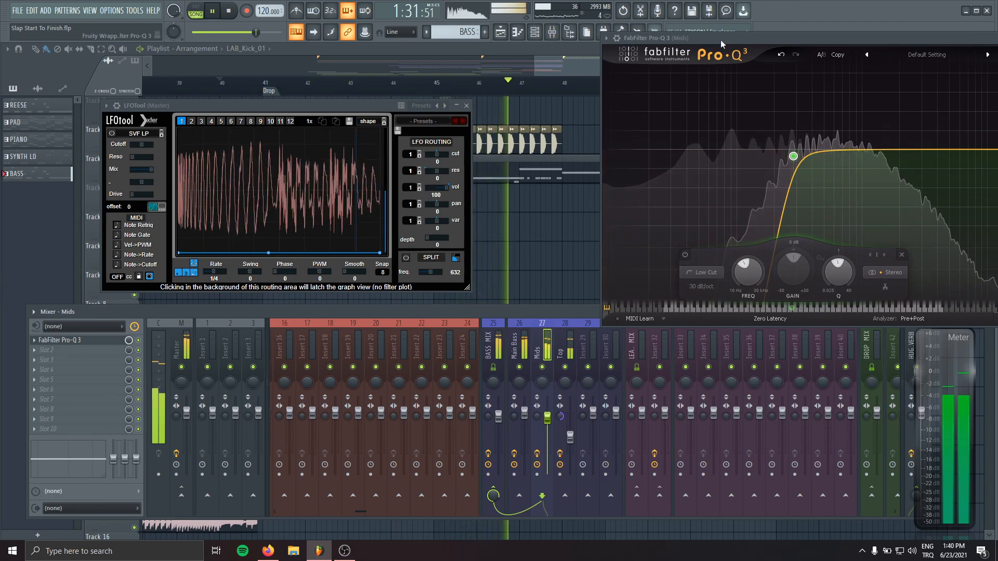
pyautogui.moveTo(721, 40); pyautogui.dragTo(581, 45)
pyautogui.click(926, 43)
pyautogui.click(255, 143)
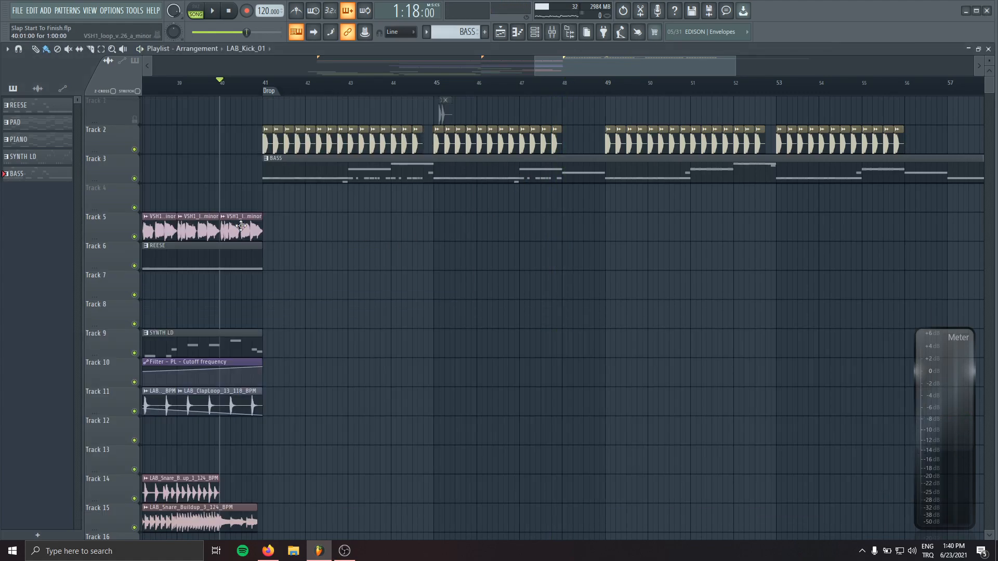
pyautogui.hscroll(-1, 267, 216)
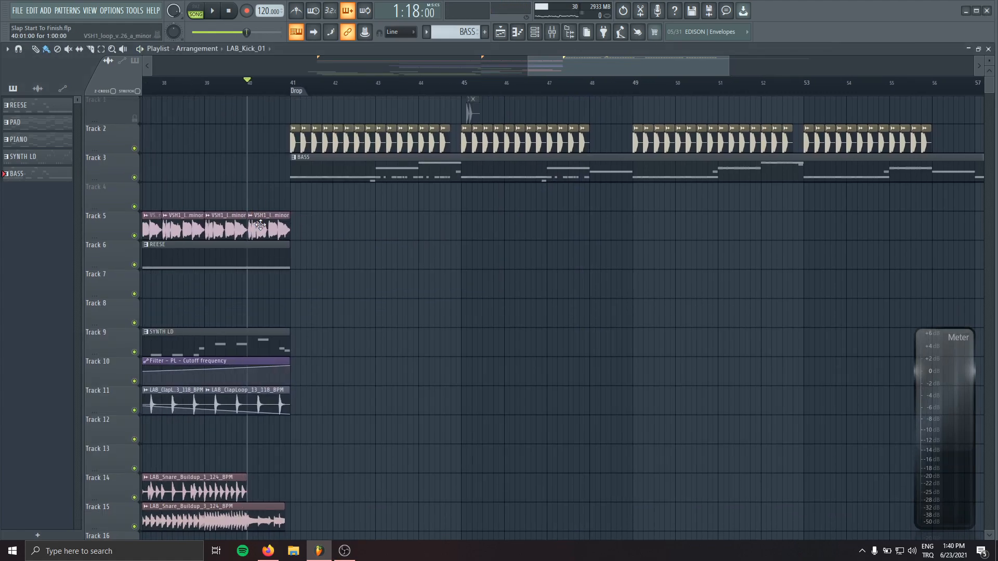
pyautogui.moveTo(261, 234); pyautogui.dragTo(291, 230)
pyautogui.rightClick(303, 228)
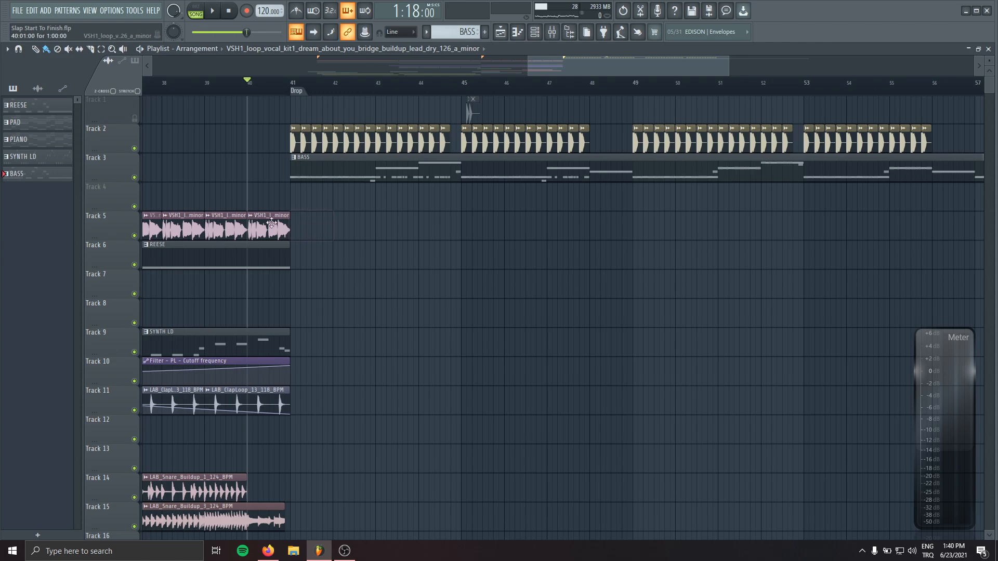
pyautogui.scroll(-4, 322, 227)
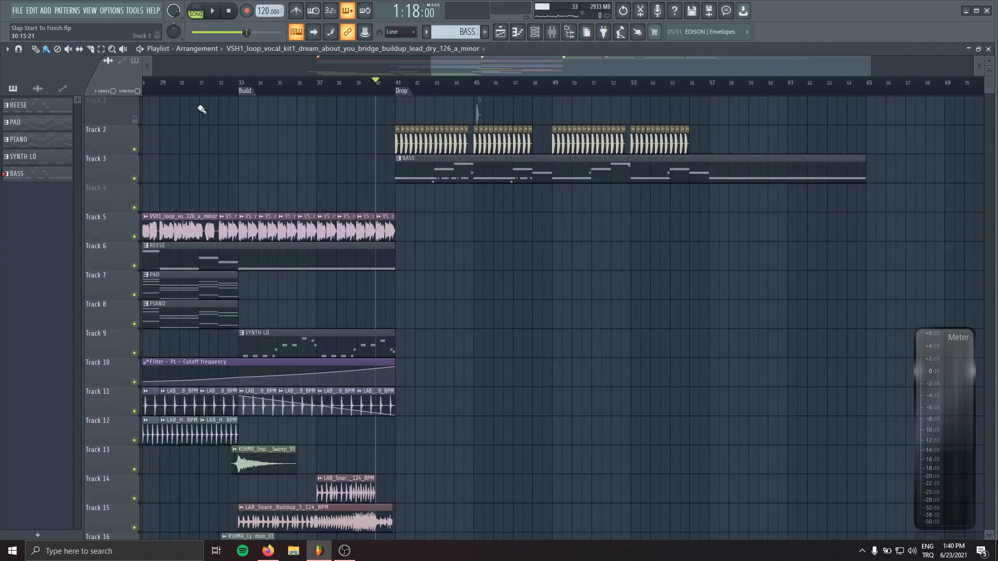
pyautogui.rightClick(447, 231)
# Step: Inspect the intro vocal clip's sample settings on Track 5 and close them
pyautogui.scroll(3, 359, 231)
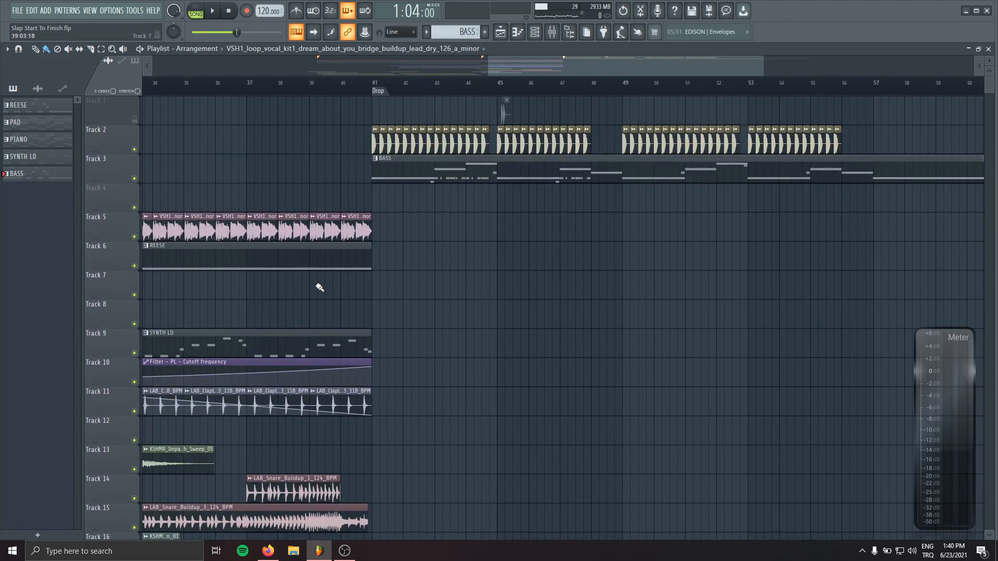
pyautogui.scroll(-4, 318, 285)
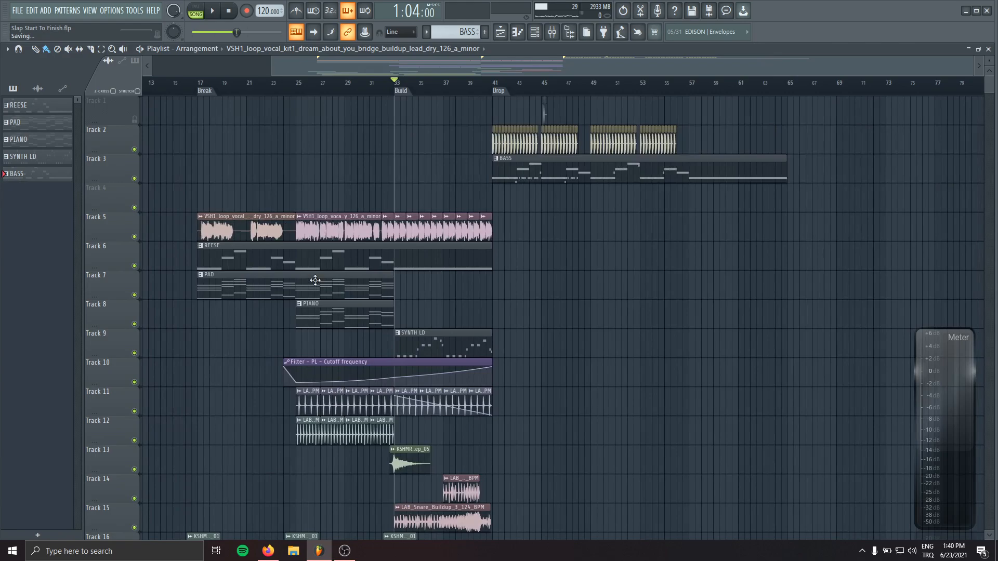
pyautogui.doubleClick(242, 224)
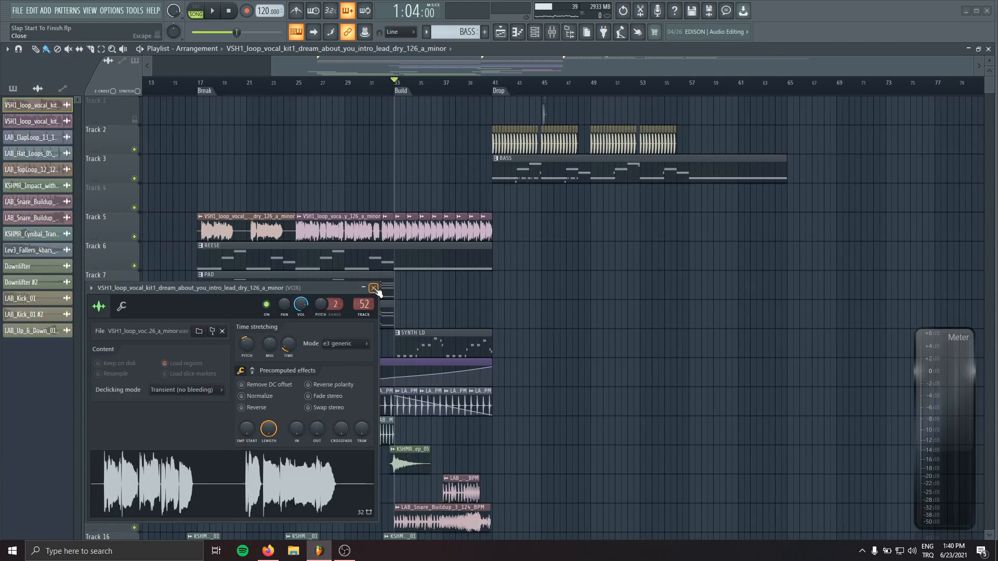
pyautogui.click(373, 288)
# Step: Place a build-up vocal clip on Track 5 after the Drop marker and trim it to a quarter-bar chop while auditioning it
pyautogui.scroll(3, 461, 231)
pyautogui.click(461, 231)
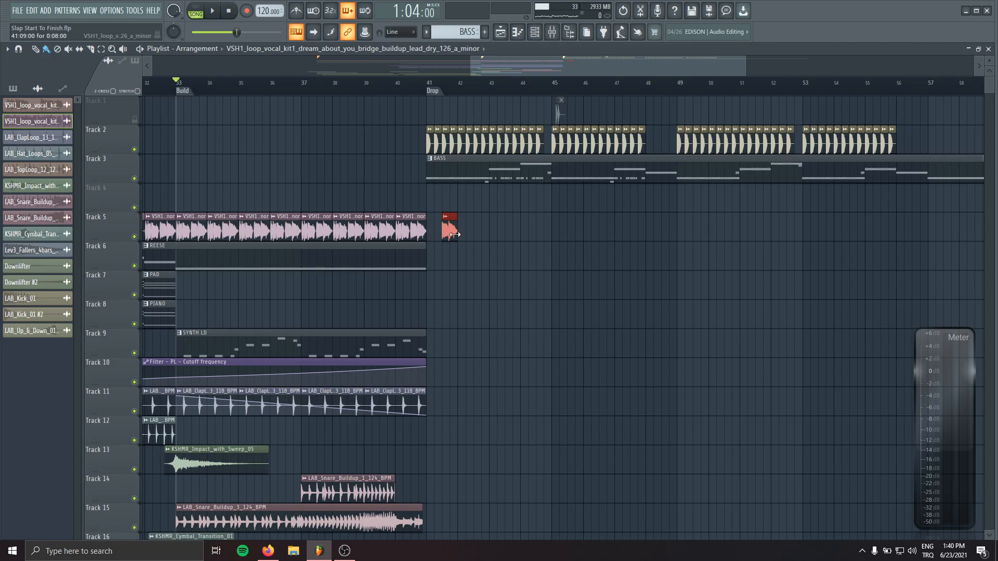
pyautogui.scroll(3, 464, 261)
pyautogui.press('space')
pyautogui.moveTo(417, 231); pyautogui.dragTo(463, 229)
pyautogui.press('space')
pyautogui.scroll(3, 399, 240)
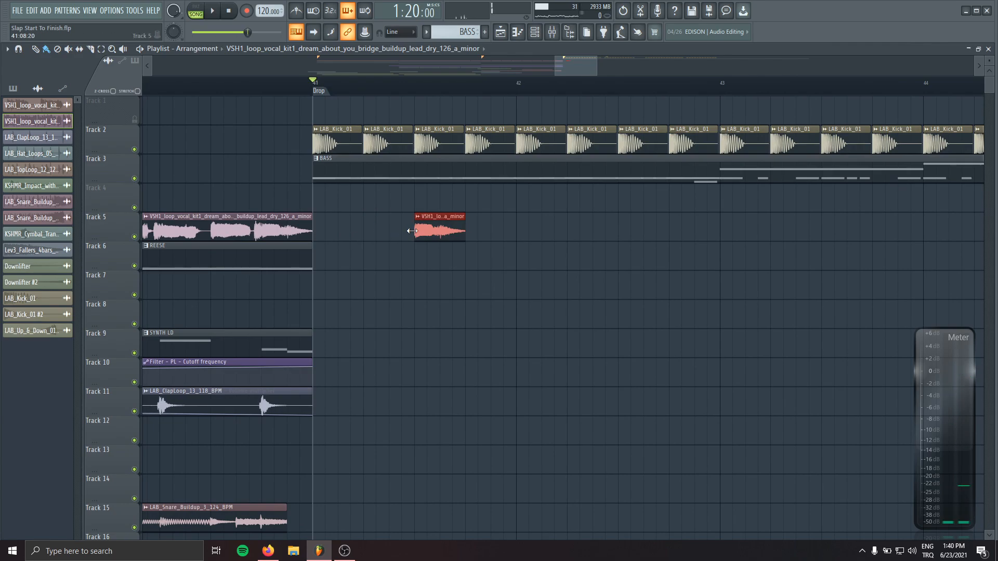
# Step: Shorten the vocal chop to two steps and move it to 41:03, between the first two kicks of the drop
pyautogui.press('space')
pyautogui.press('space')
pyautogui.moveTo(465, 232); pyautogui.dragTo(342, 227)
pyautogui.press('space')
pyautogui.press('space')
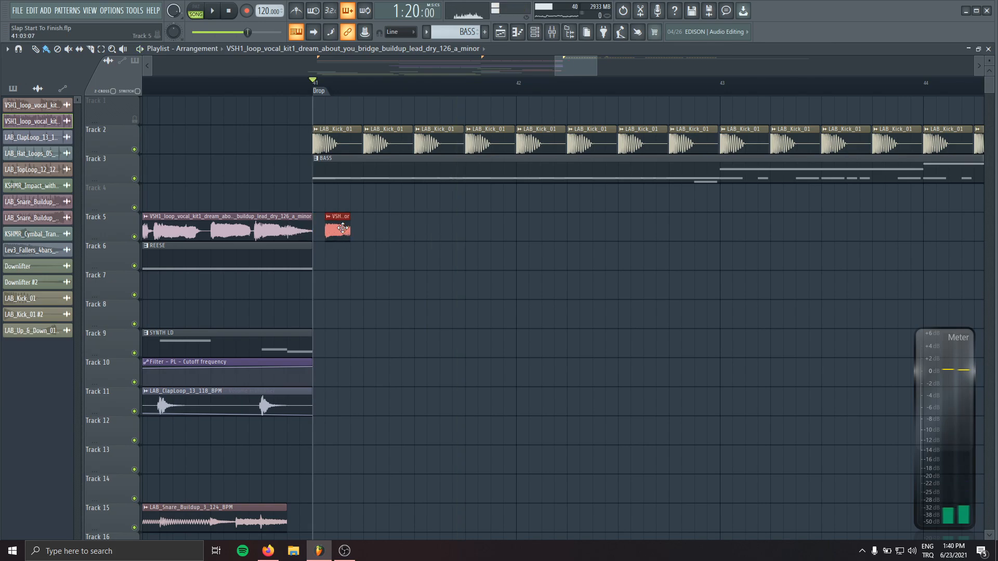
pyautogui.click(394, 232)
pyautogui.rightClick(393, 232)
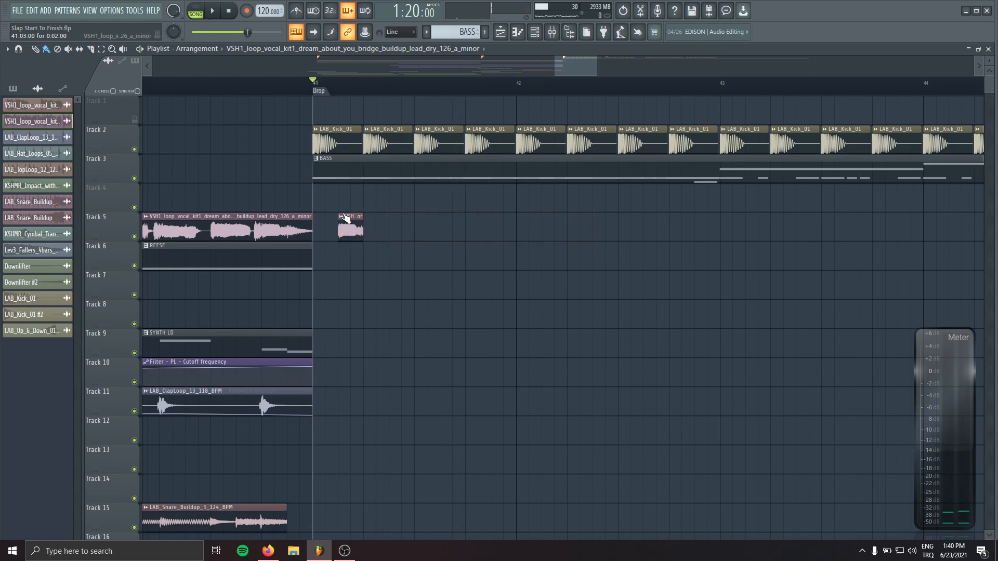
# Step: Make the vocal chop unique as a sample, reset its pitch, and set its declicking mode to Generic (bleeding)
pyautogui.click(346, 217)
pyautogui.click(436, 235)
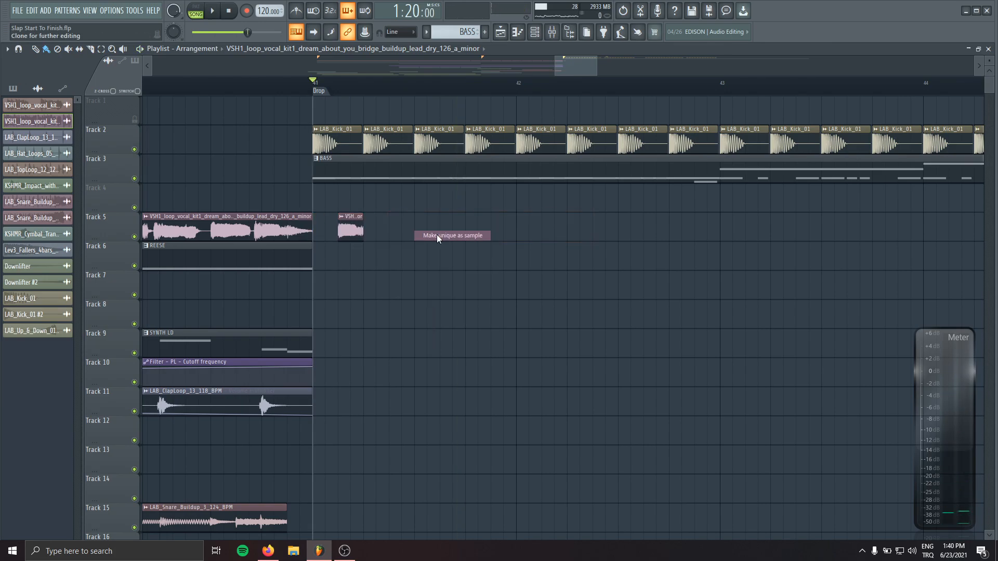
pyautogui.press('Return')
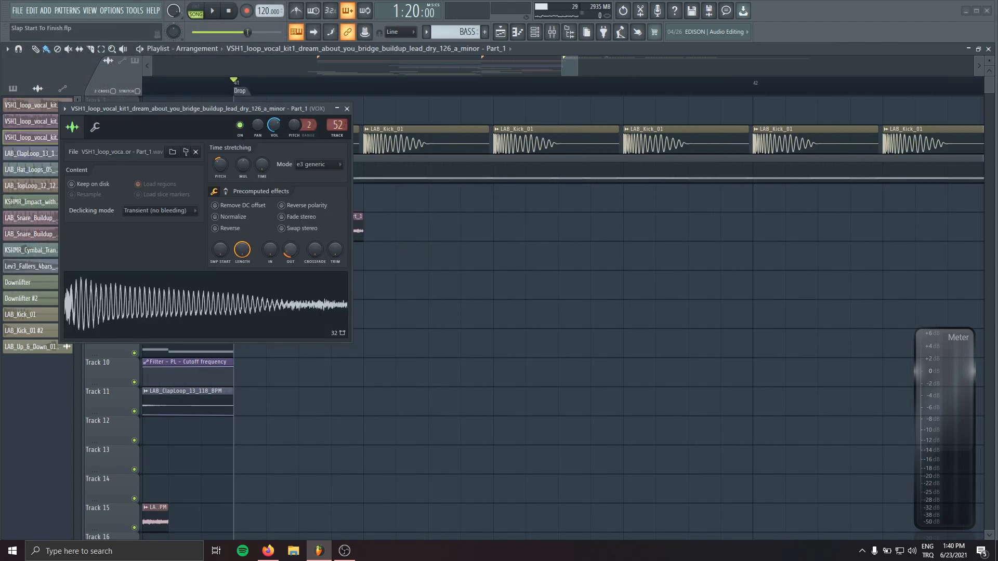
pyautogui.keyDown('alt'); pyautogui.click(220, 162); pyautogui.keyUp('alt')
pyautogui.press('Escape')
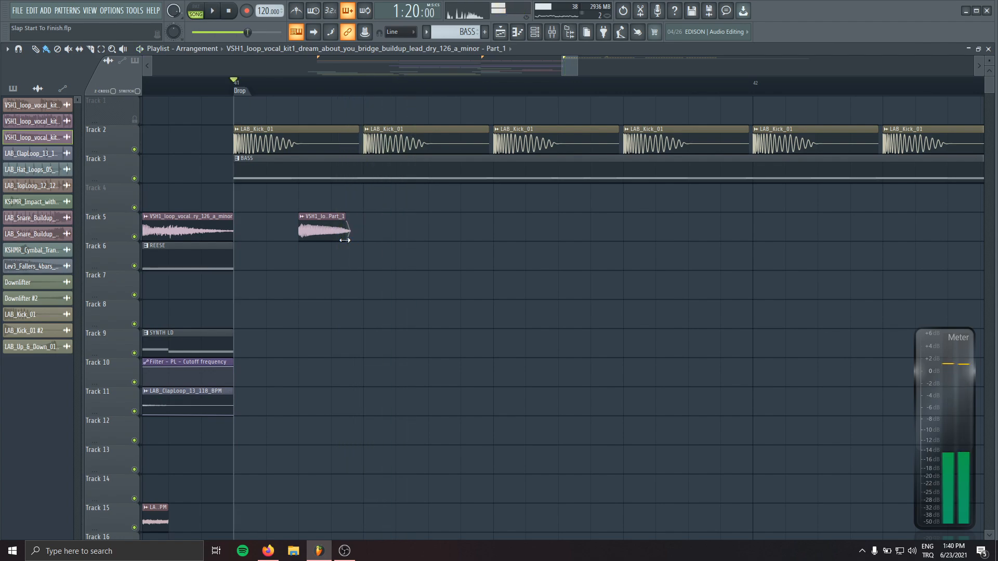
# Step: Repeat the vocal chop on all four offbeats of bar 41 and copy the set of four into bar 42
pyautogui.click(453, 214)
pyautogui.moveTo(513, 270)
pyautogui.mouseDown()
pyautogui.moveTo(319, 233)
pyautogui.moveTo(578, 234)
pyautogui.moveTo(294, 249)
pyautogui.mouseUp()
pyautogui.scroll(-3, 598, 232)
pyautogui.moveTo(317, 205); pyautogui.dragTo(527, 235)
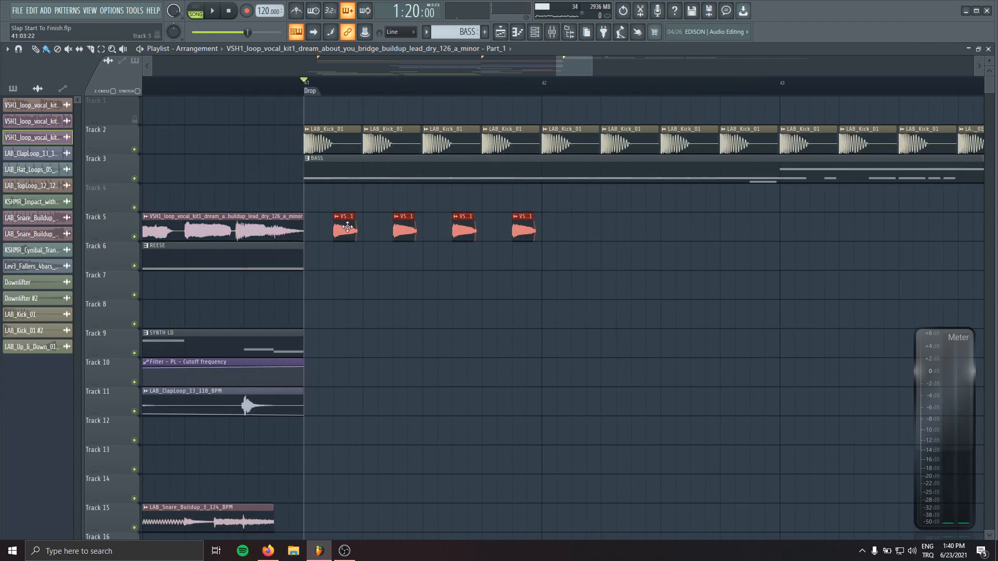
pyautogui.moveTo(347, 227)
pyautogui.mouseDown()
pyautogui.moveTo(599, 232)
pyautogui.moveTo(586, 232)
pyautogui.mouseUp()
# Step: Lower the vocal chop's channel volume while the drop plays, and close its sample settings
pyautogui.doubleClick(585, 232)
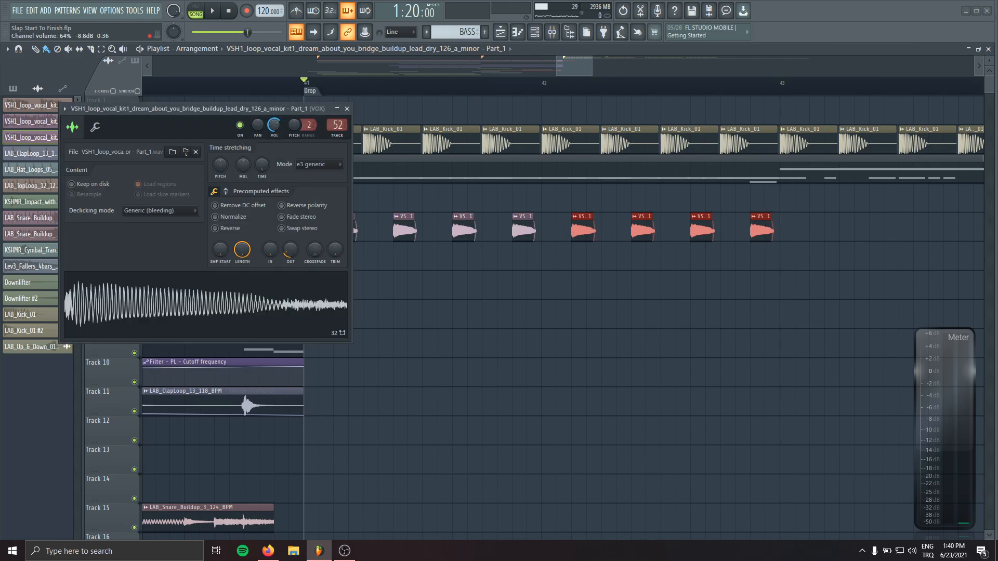
pyautogui.press('space')
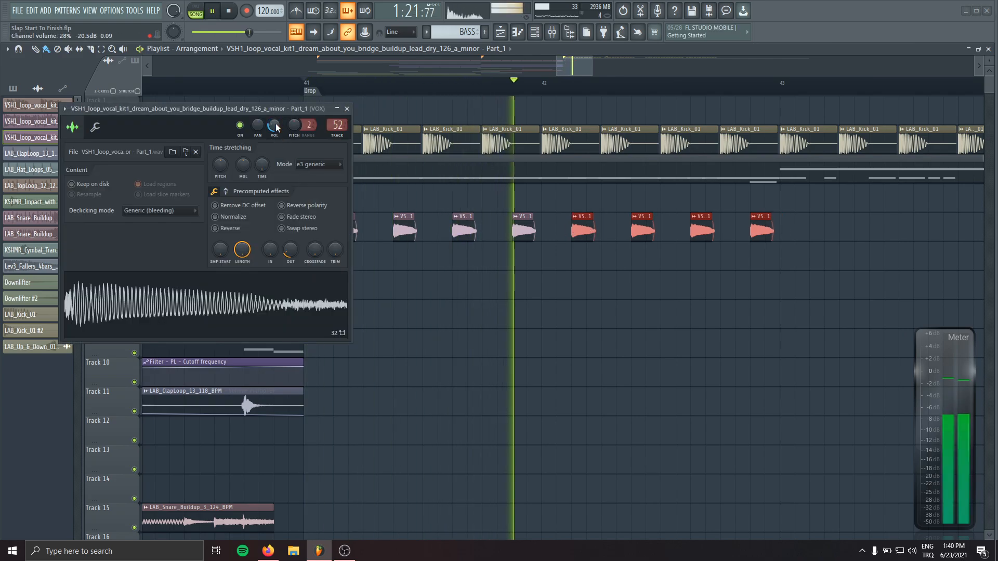
pyautogui.moveTo(275, 124); pyautogui.dragTo(275, 120)
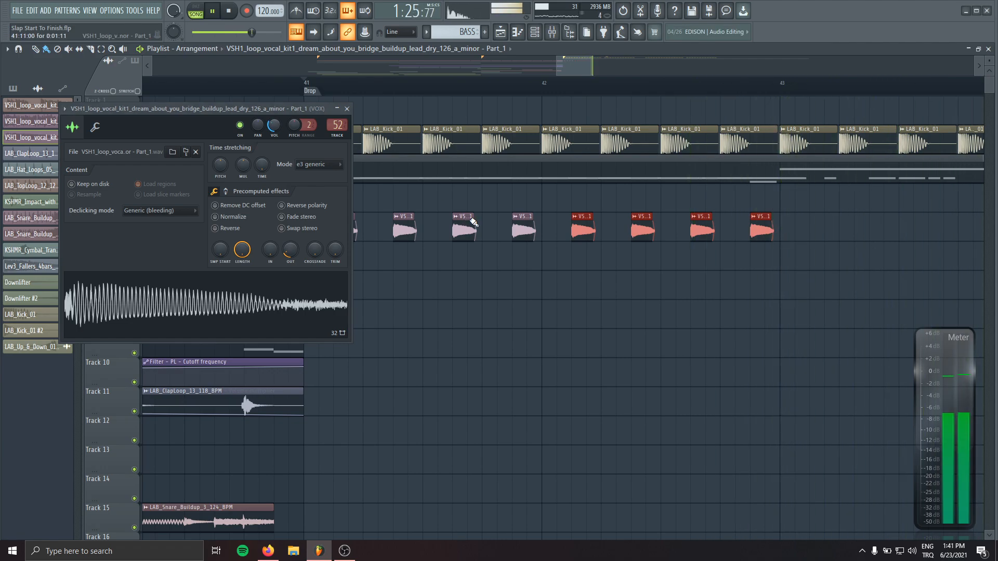
pyautogui.press('space')
pyautogui.scroll(-2, 470, 229)
pyautogui.click(346, 108)
# Step: Discard the extra chop on Track 7 and check the note pitches of the BASS pattern in the piano roll
pyautogui.hscroll(2, 465, 241)
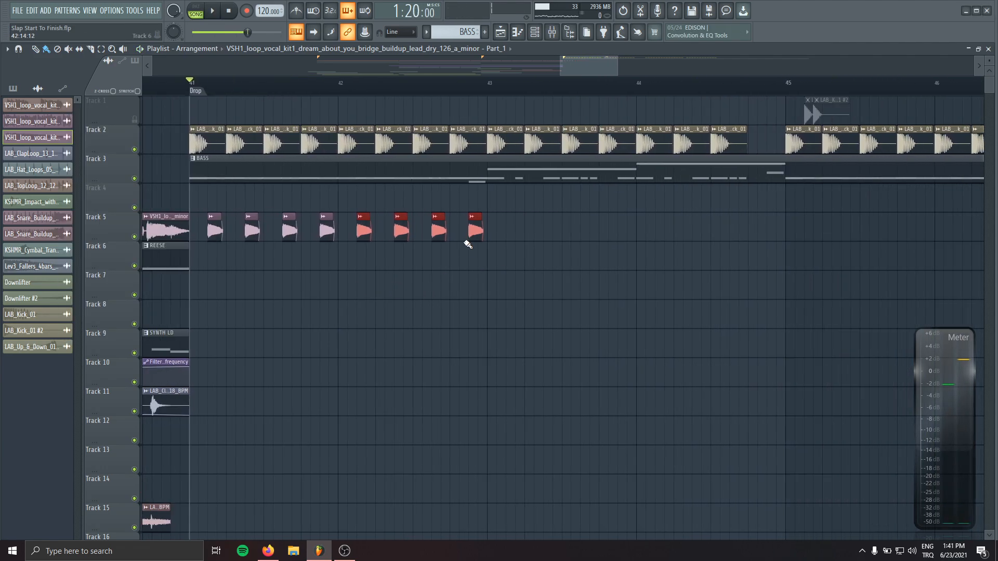
pyautogui.moveTo(556, 198); pyautogui.dragTo(229, 253)
pyautogui.click(539, 284)
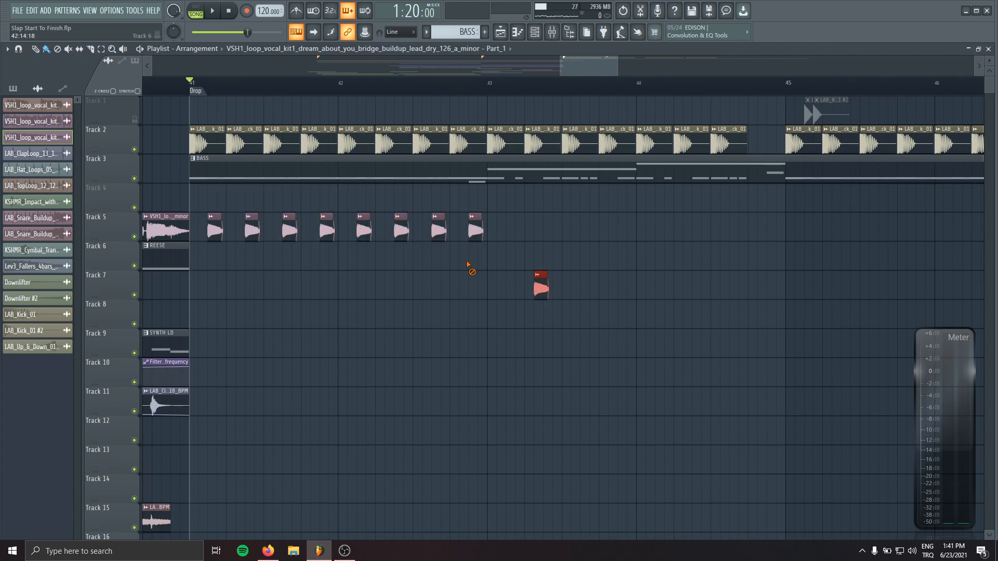
pyautogui.doubleClick(478, 164)
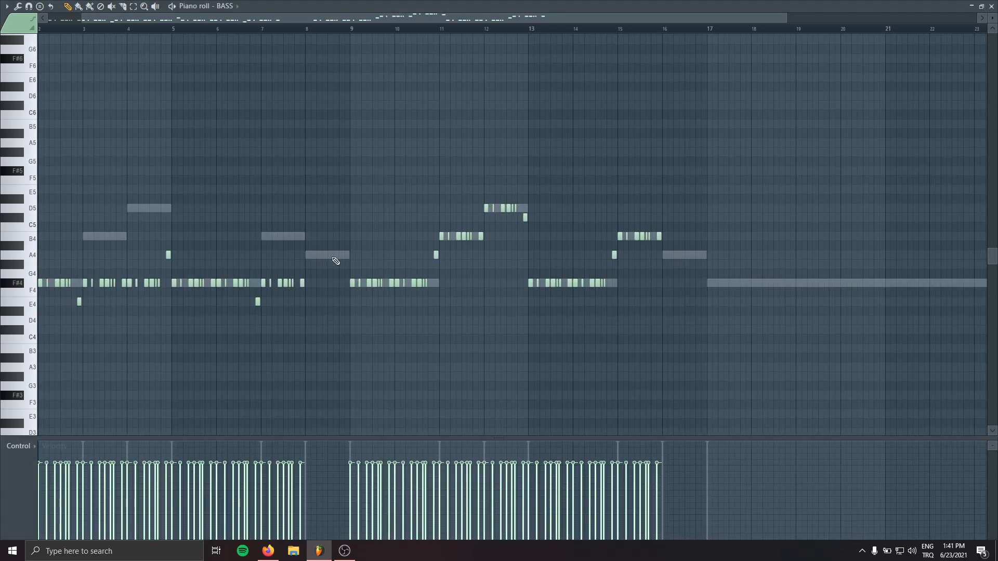
pyautogui.scroll(4, 80, 335)
pyautogui.press('Escape')
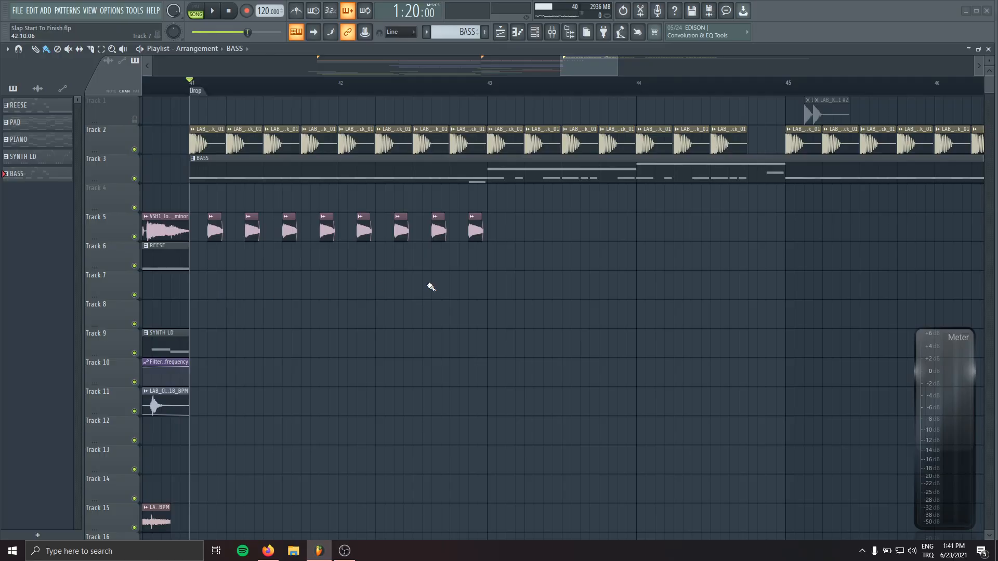
# Step: Make the last vocal chop of bar 42 unique, set its pitch shift to -200 cents, audition it and close its settings
pyautogui.scroll(5, 473, 296)
pyautogui.rightClick(375, 216)
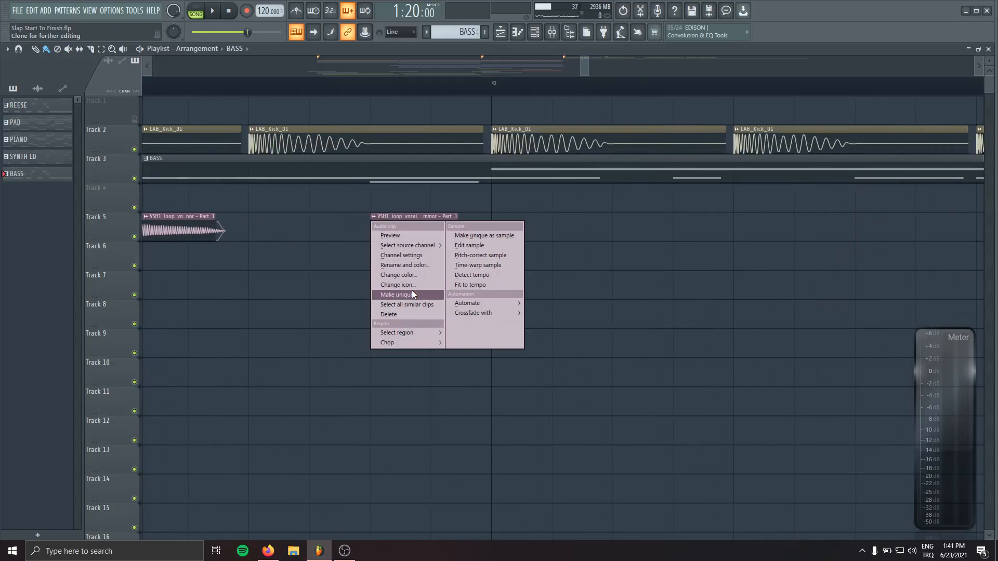
pyautogui.click(398, 294)
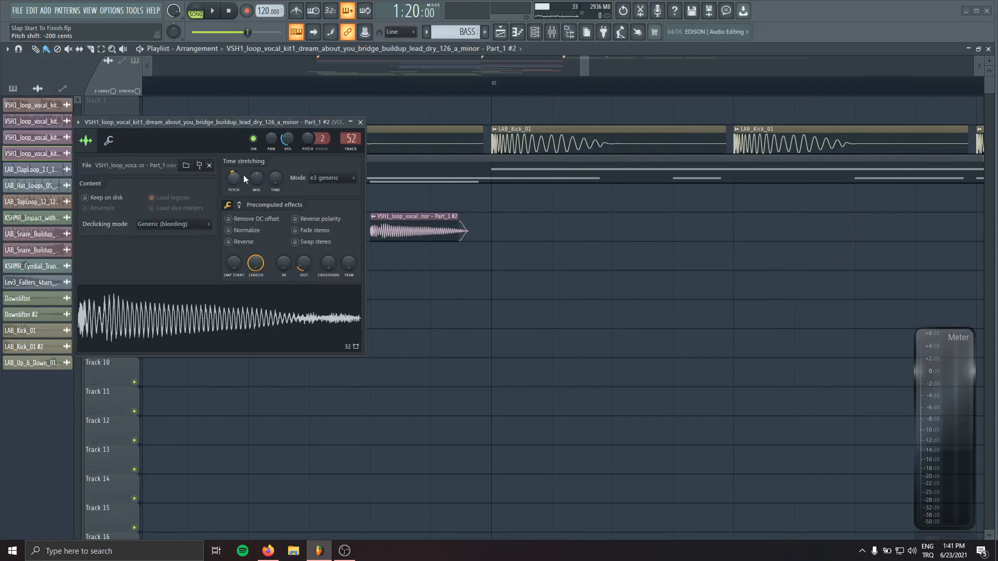
pyautogui.press('space')
pyautogui.scroll(-5, 447, 327)
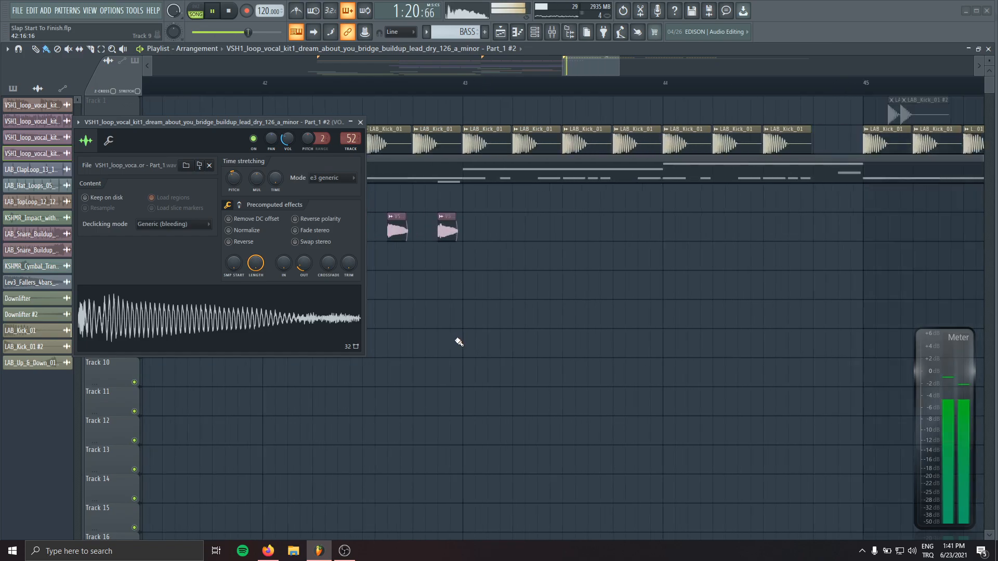
pyautogui.click(360, 122)
# Step: Copy the eight vocal chops of bars 41 and 42 on Track 5 into bars 43 and 44
pyautogui.moveTo(495, 214); pyautogui.dragTo(199, 260)
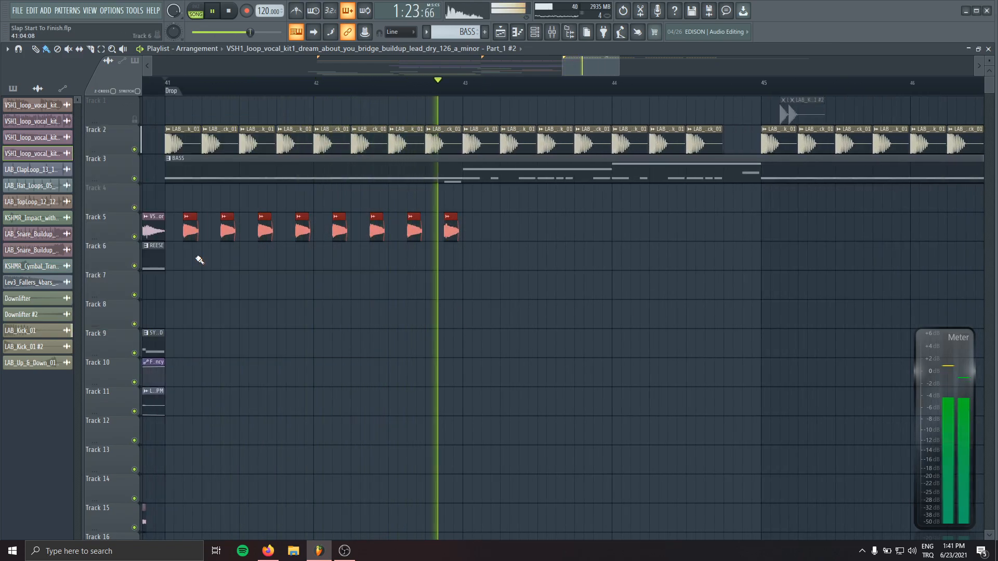
pyautogui.hotkey('ctrl', 'b')
pyautogui.keyDown('ctrl'); pyautogui.click(767, 285); pyautogui.keyUp('ctrl')
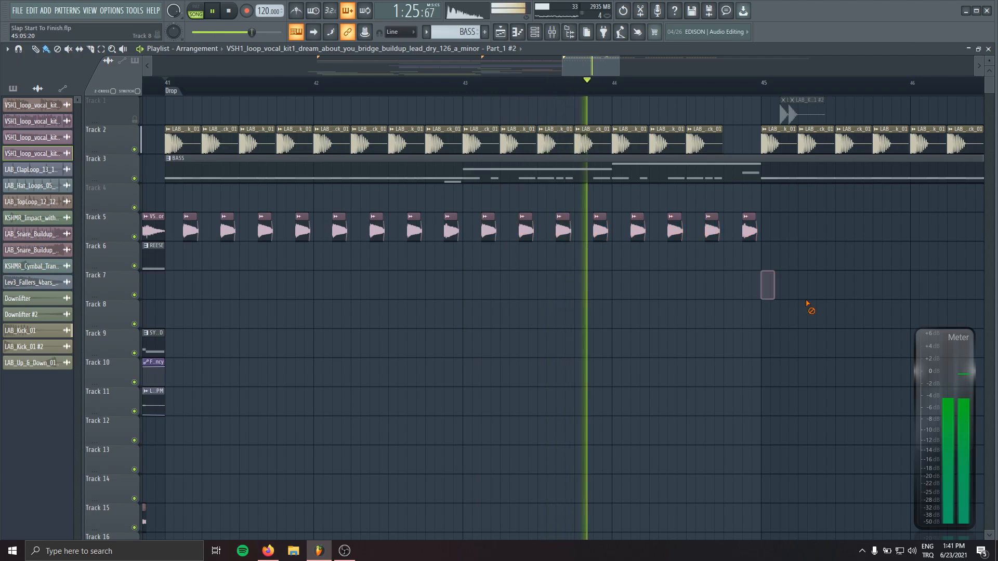
# Step: Make the last vocal chop of bar 44 unique and set its pitch shift to +200 cents, discarding any stray copy
pyautogui.scroll(4, 837, 372)
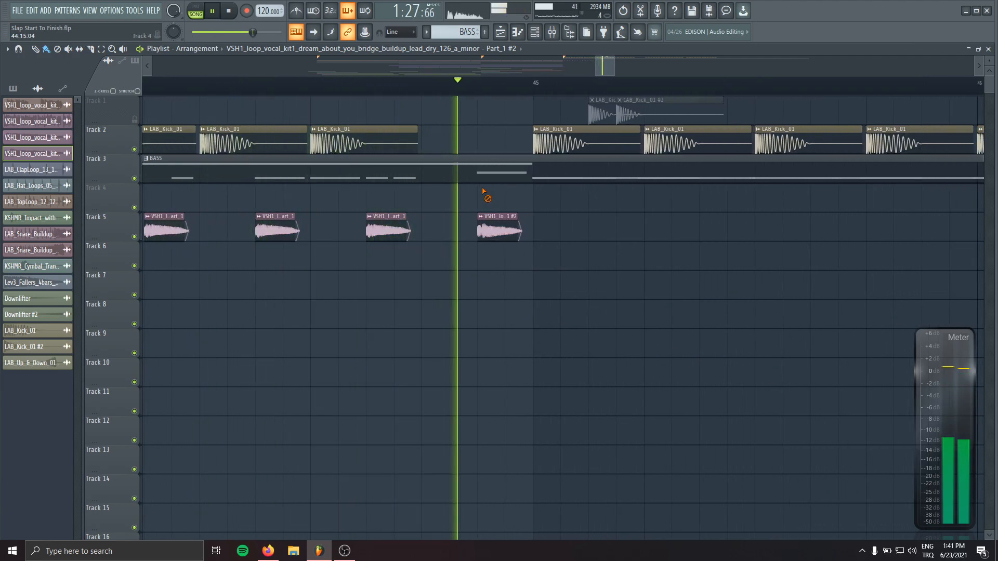
pyautogui.rightClick(496, 228)
pyautogui.press('space')
pyautogui.hotkey('ctrl', 'z')
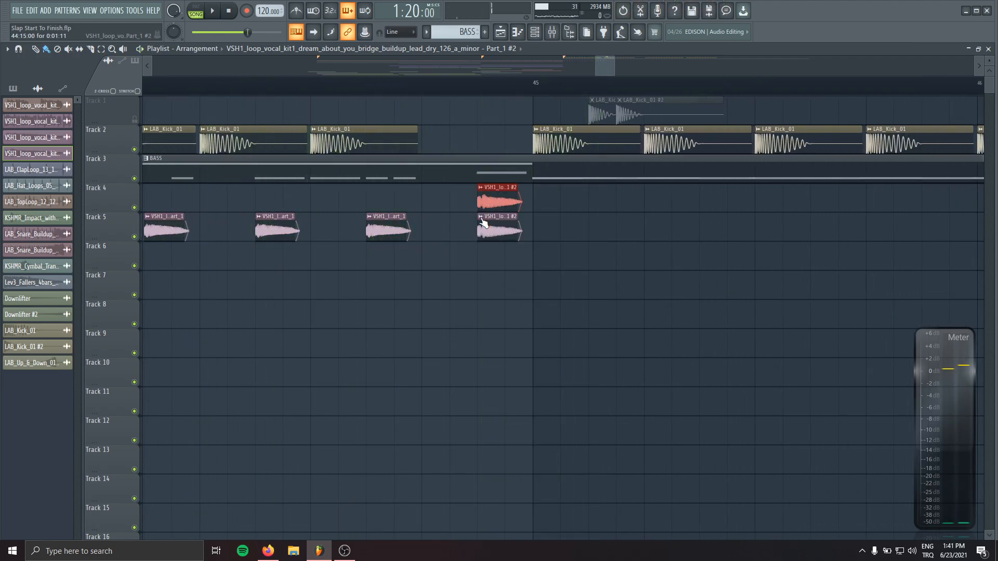
pyautogui.click(481, 216)
pyautogui.click(525, 295)
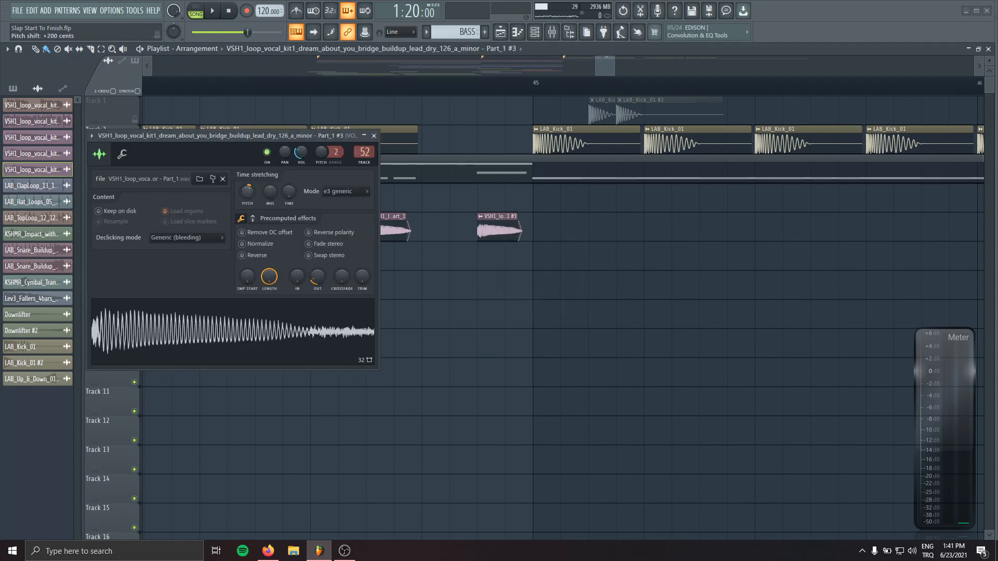
# Step: Retune the last chop of bar 44 to the A4 note in the BASS pattern, audition it and close its settings
pyautogui.press('F7')
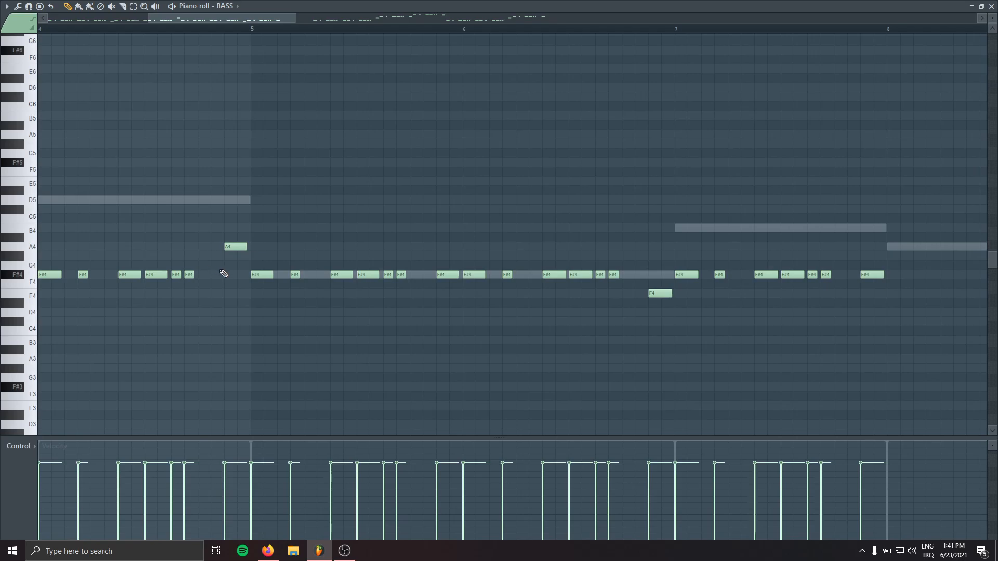
pyautogui.press('F7')
pyautogui.press('space')
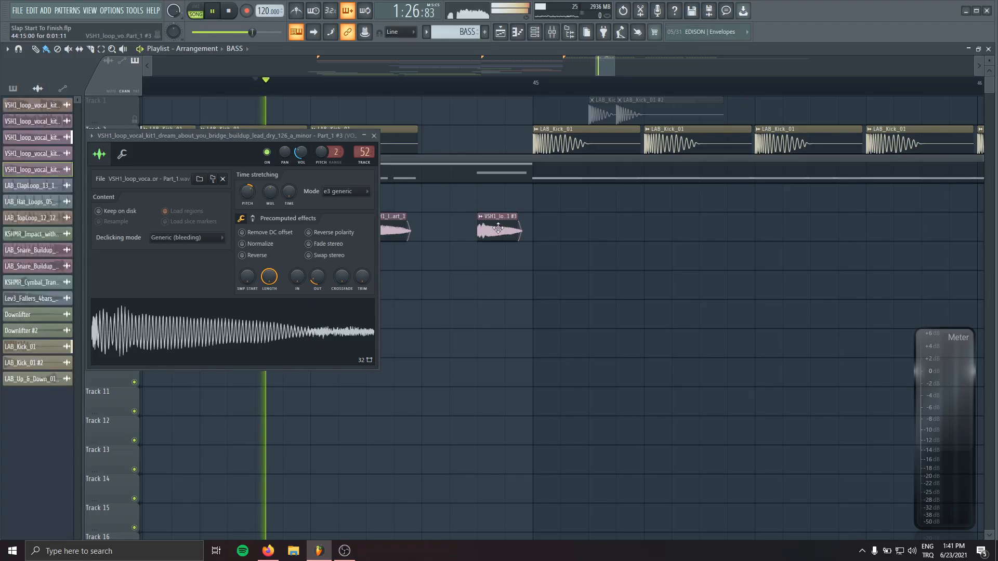
pyautogui.press('space')
pyautogui.click(374, 136)
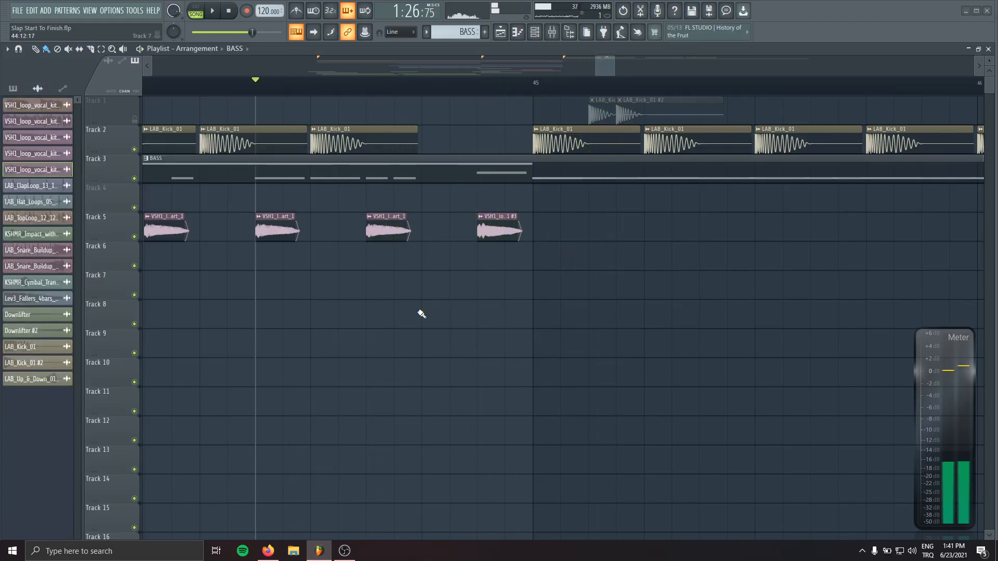
# Step: Copy the chops of bars 41 to 44 into bars 45 to 48, replacing those in bar 48 with the one-bar vocal phrase
pyautogui.scroll(-6, 459, 432)
pyautogui.moveTo(508, 223)
pyautogui.mouseDown()
pyautogui.moveTo(324, 240)
pyautogui.moveTo(443, 237)
pyautogui.mouseUp()
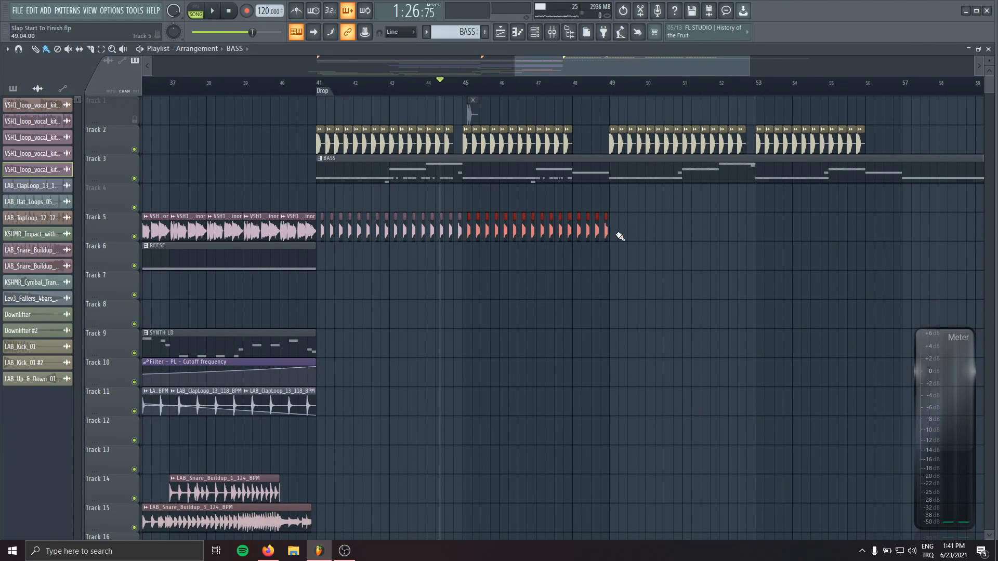
pyautogui.moveTo(287, 237); pyautogui.dragTo(624, 246)
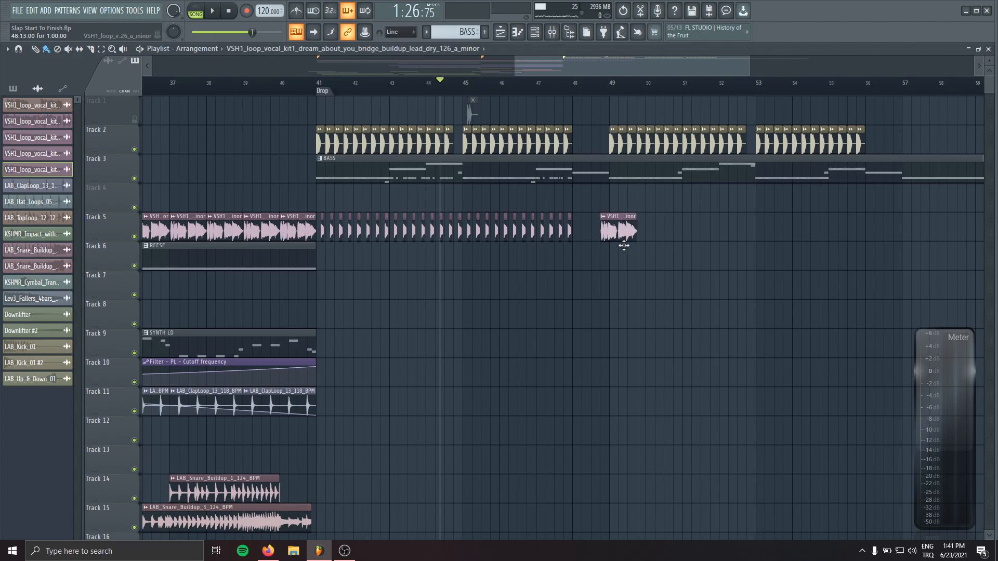
pyautogui.scroll(3, 589, 251)
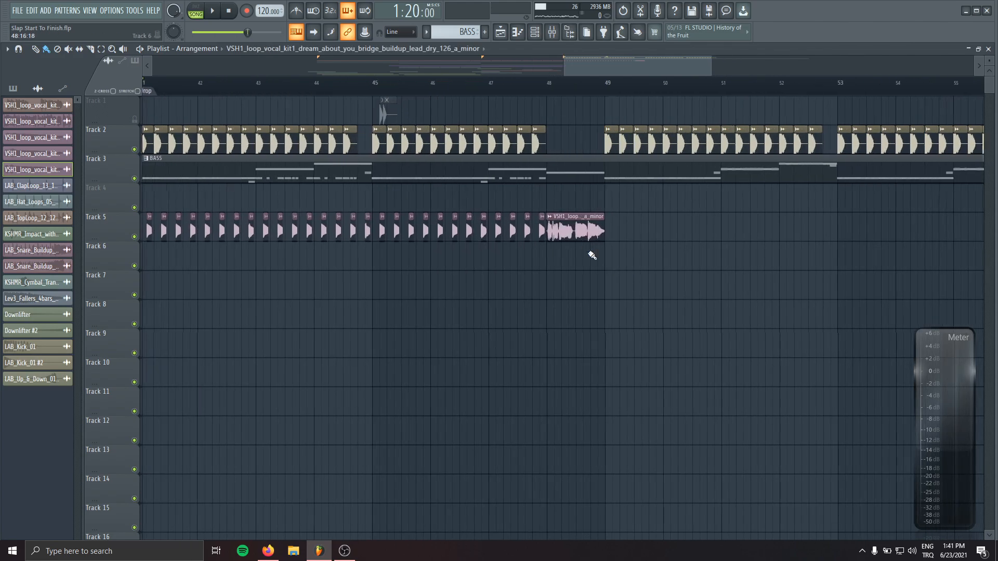
# Step: Add Little AlterBoy to the VOX mixer insert and create an automation clip for its mix level
pyautogui.scroll(-5, 486, 381)
pyautogui.moveTo(391, 244); pyautogui.dragTo(579, 233)
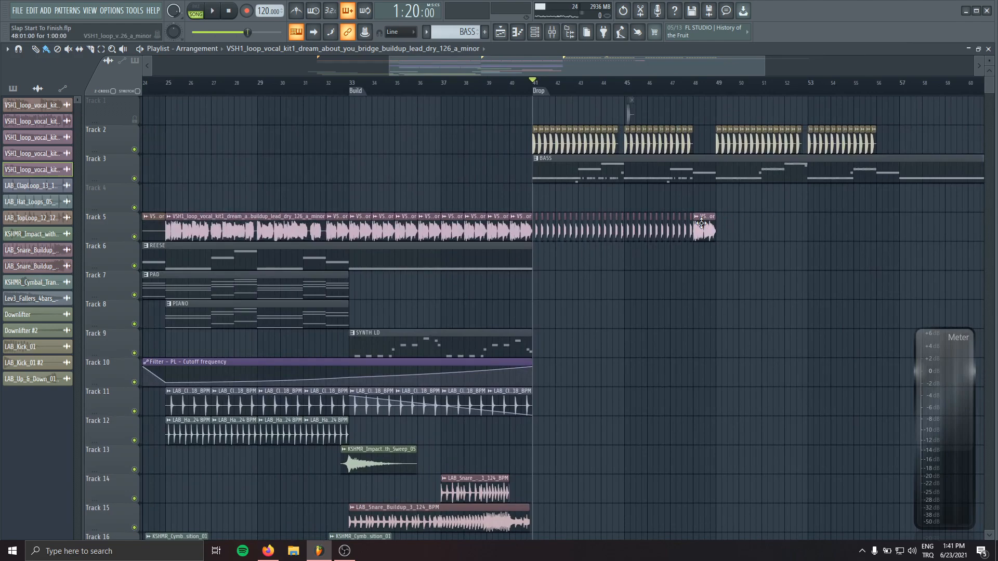
pyautogui.doubleClick(680, 236)
pyautogui.doubleClick(713, 264)
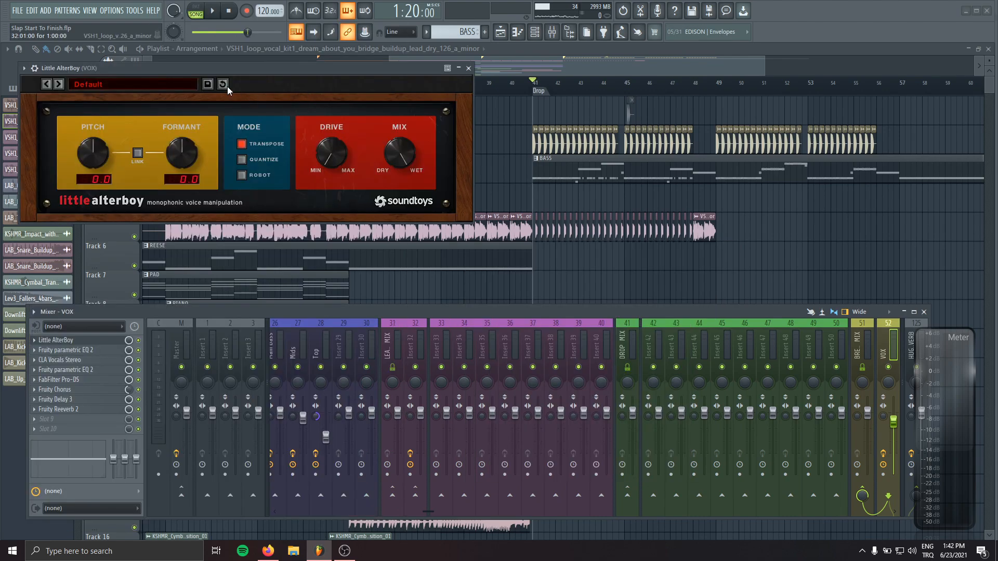
pyautogui.moveTo(227, 63); pyautogui.dragTo(280, 114)
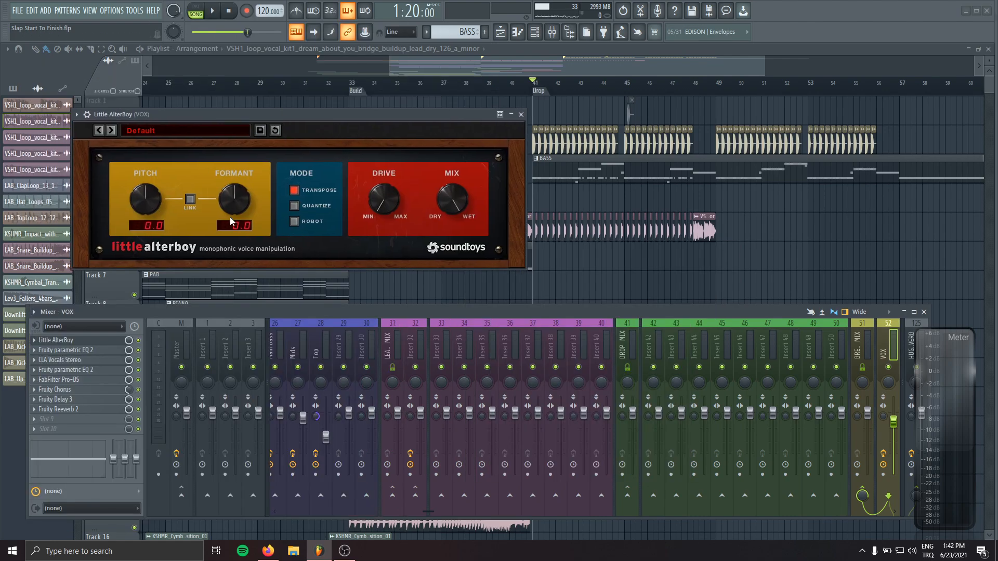
pyautogui.rightClick(127, 342)
pyautogui.click(158, 419)
pyautogui.click(520, 114)
# Step: Shape the Little AlterBoy mix automation to jump from 0% to 100% at bar 48
pyautogui.press('F9')
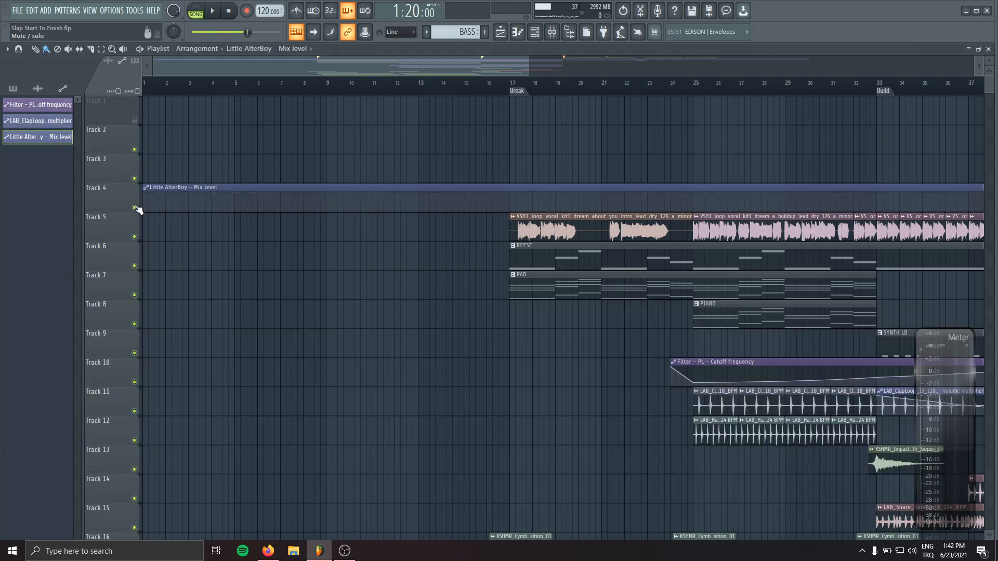
pyautogui.scroll(4, 496, 258)
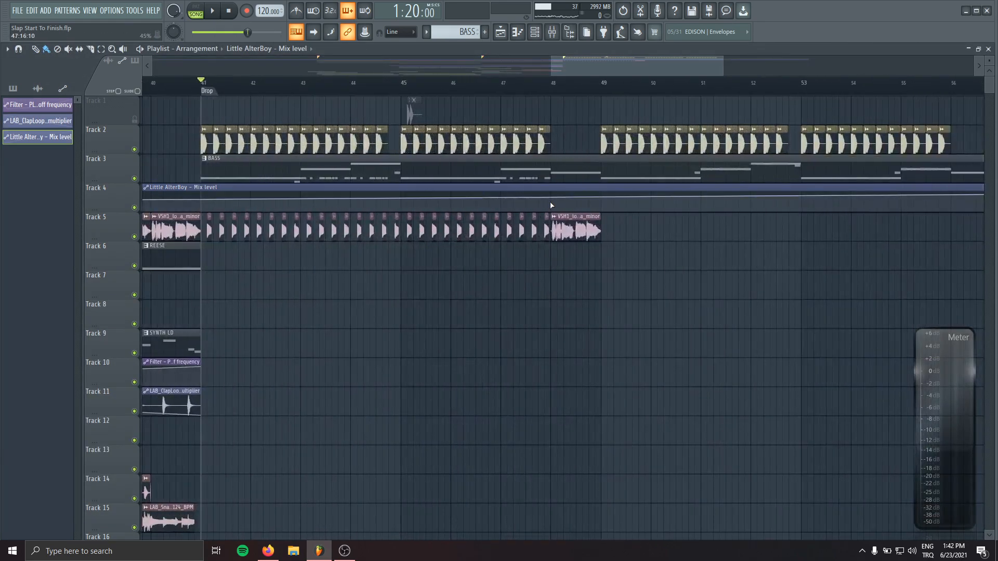
pyautogui.rightClick(551, 204)
pyautogui.rightClick(551, 206)
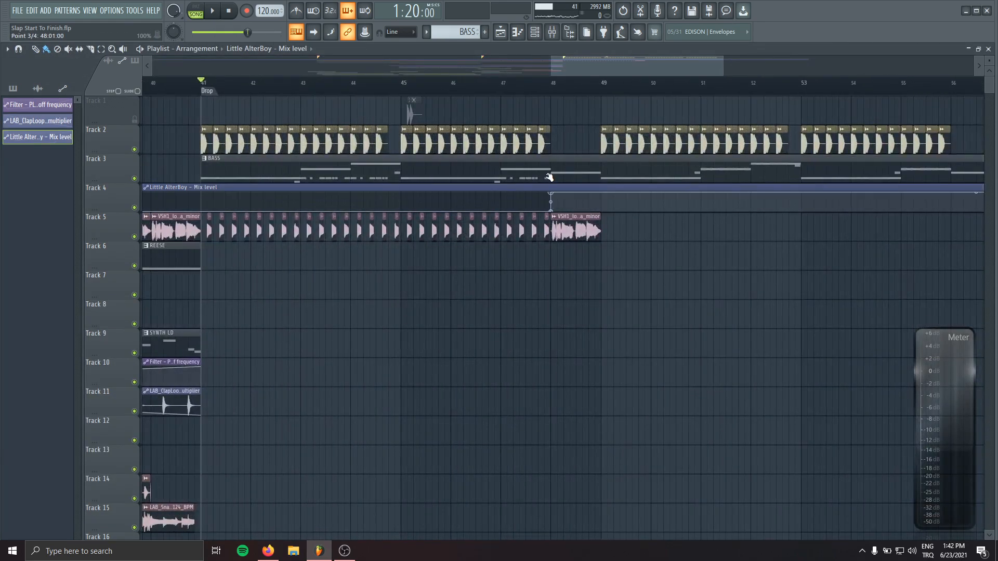
# Step: Add mix-level automation points that raise the effect to 100% at bar 40 and drop it to 0% at bar 41
pyautogui.moveTo(243, 196); pyautogui.dragTo(360, 195)
pyautogui.rightClick(268, 208)
pyautogui.rightClick(268, 201)
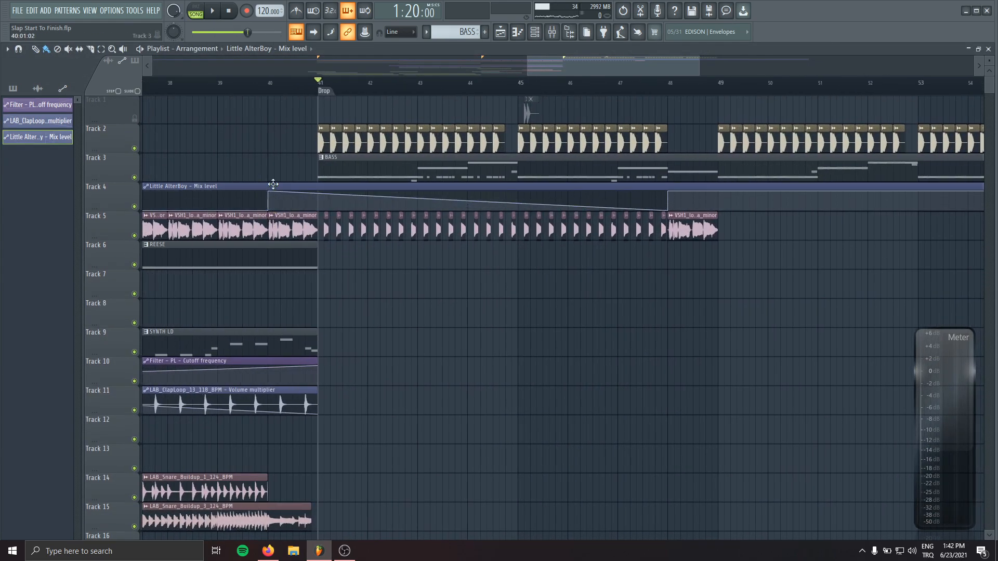
pyautogui.rightClick(318, 210)
pyautogui.scroll(-3, 343, 93)
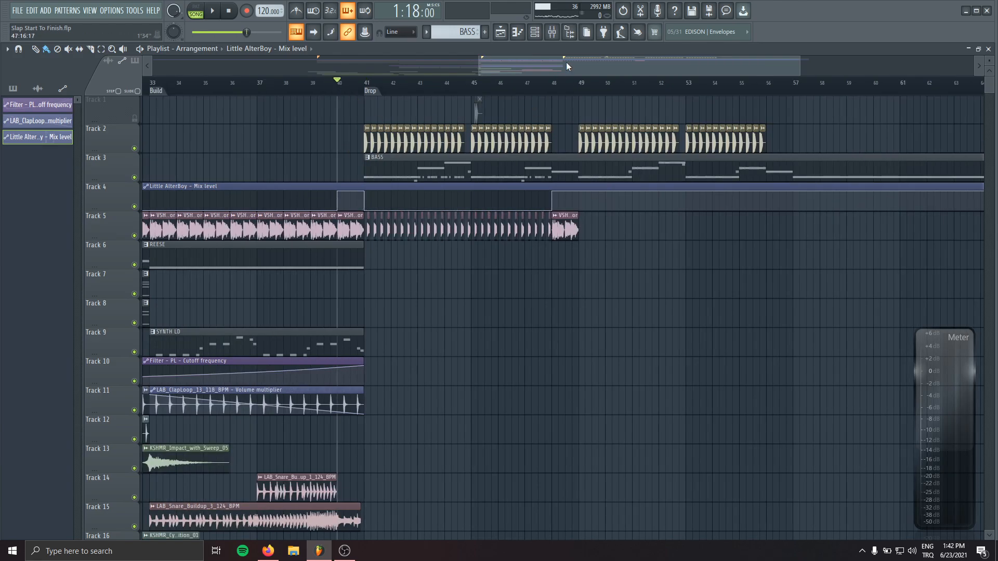
# Step: Set Little AlterBoy's formant to -7.0 semitones while the end of the build plays, and close the plugin and mixer
pyautogui.press('F9')
pyautogui.click(86, 341)
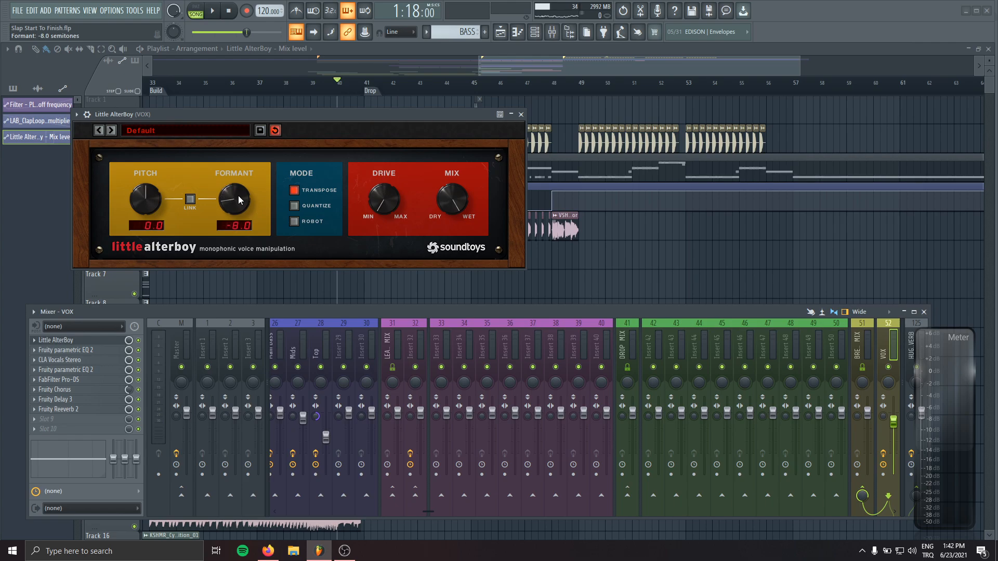
pyautogui.moveTo(238, 114); pyautogui.dragTo(386, 279)
pyautogui.press('space')
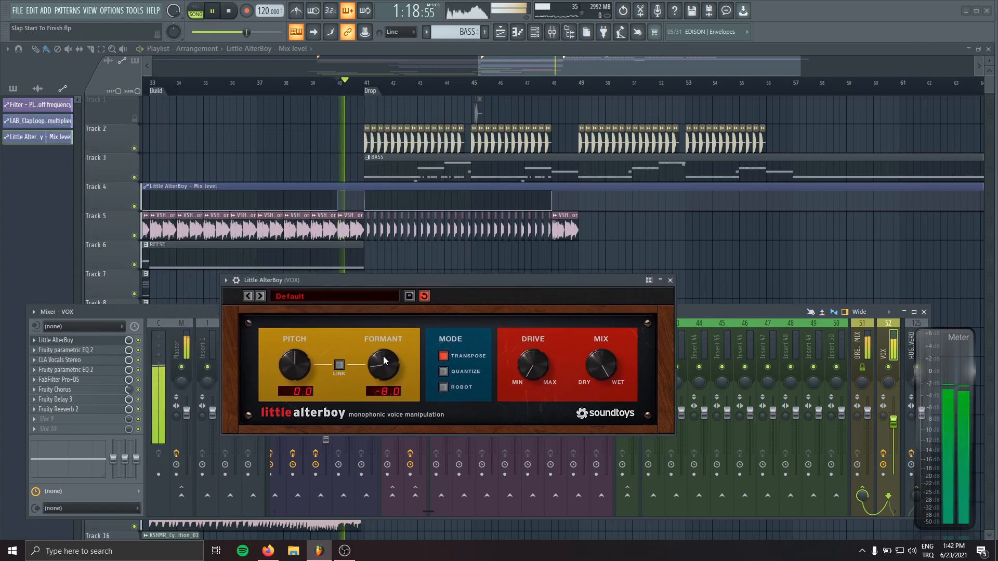
pyautogui.moveTo(383, 356); pyautogui.dragTo(380, 356)
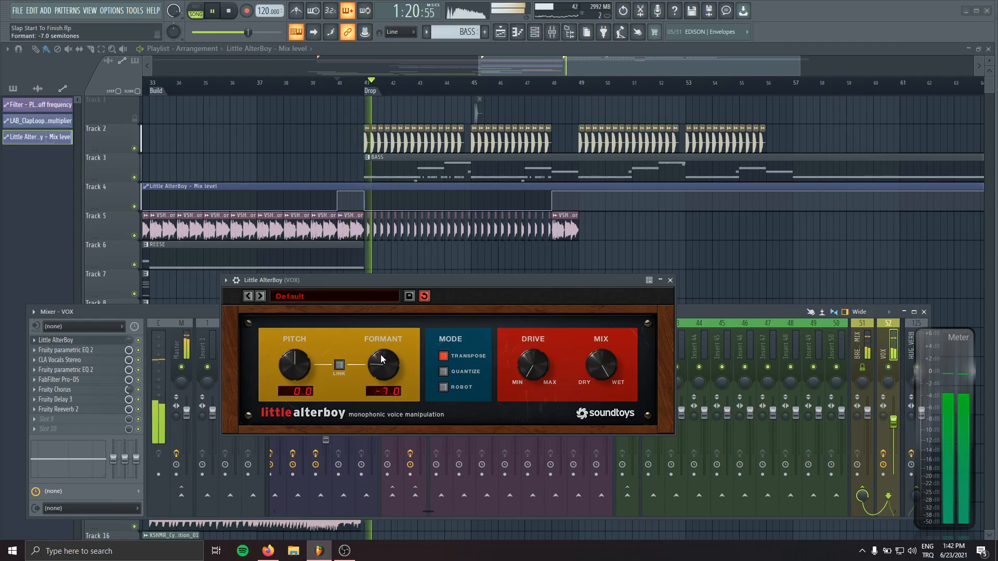
pyautogui.click(671, 280)
pyautogui.press('Escape')
# Step: Remove the 0% mix-level points at bars 41 and 48 so the effect stays at full mix from bar 40, and play it
pyautogui.press('space')
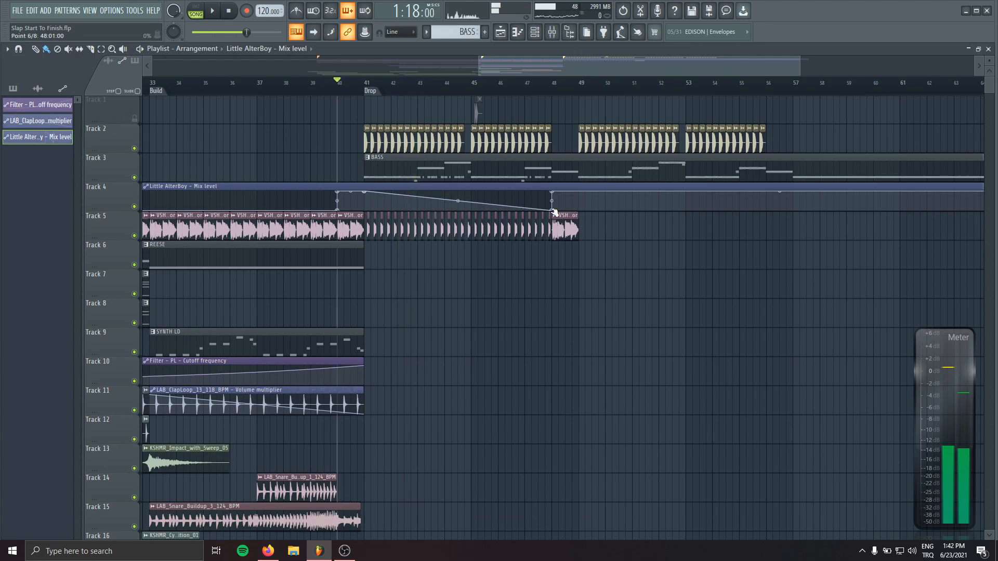
pyautogui.rightClick(553, 211)
pyautogui.press('space')
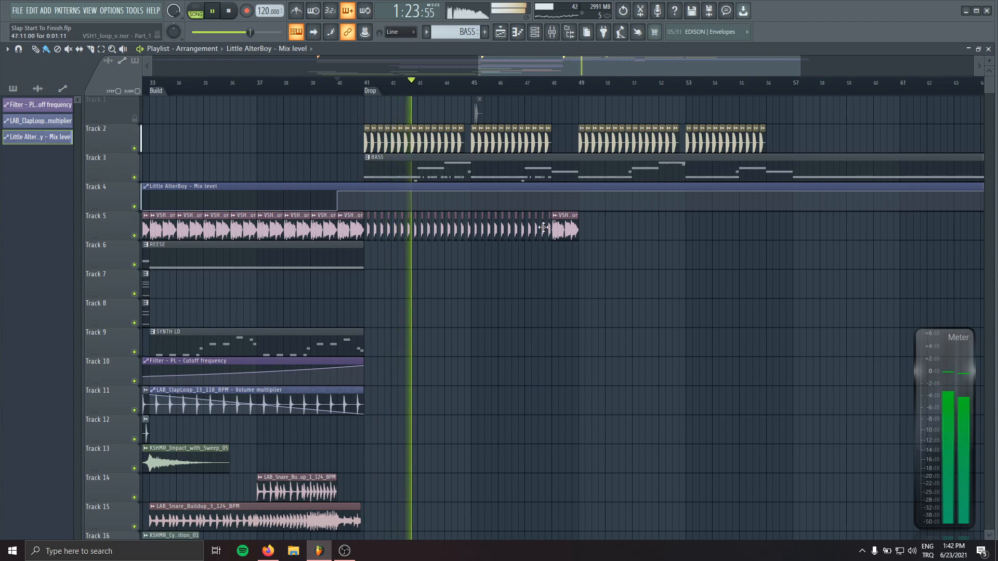
# Step: Move the four chops of bar 44 down to Track 6 and place the vocal phrase in bar 44 on Track 5
pyautogui.keyDown('ctrl'); pyautogui.scroll(3, 507, 228); pyautogui.keyUp('ctrl')
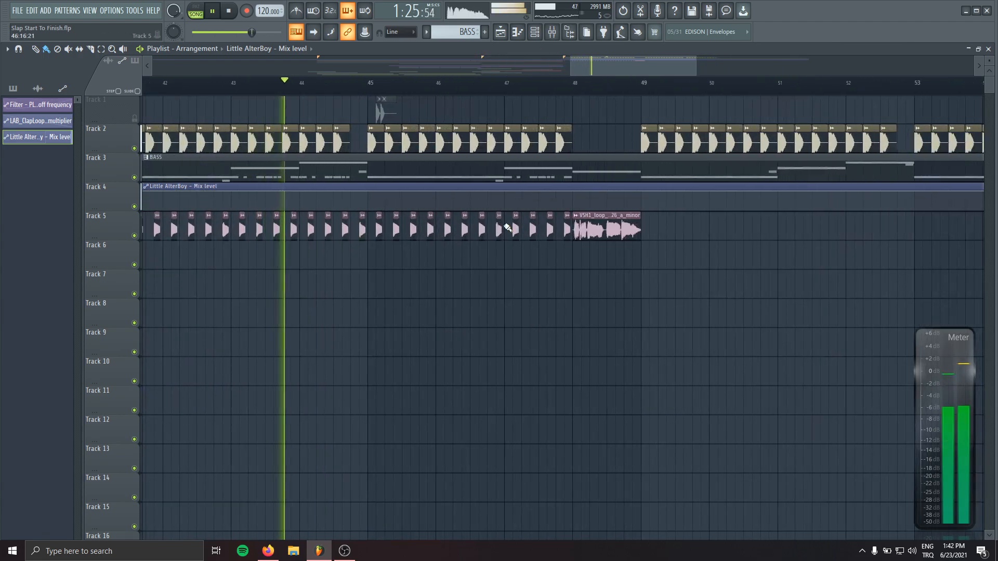
pyautogui.doubleClick(500, 227)
pyautogui.click(358, 123)
pyautogui.moveTo(324, 225); pyautogui.dragTo(477, 228)
pyautogui.press('space')
pyautogui.moveTo(479, 231); pyautogui.dragTo(445, 256)
pyautogui.click(399, 82)
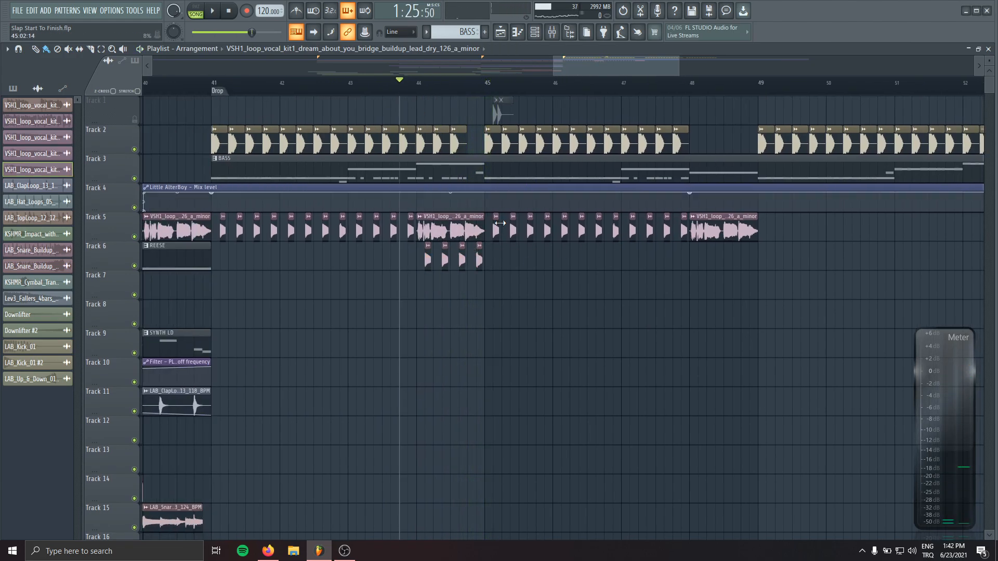
# Step: Audition the drop from the end of bar 43 to check the bar 44 vocal phrase against the chops on Track 6
pyautogui.press('space')
pyautogui.moveTo(570, 307); pyautogui.dragTo(636, 326)
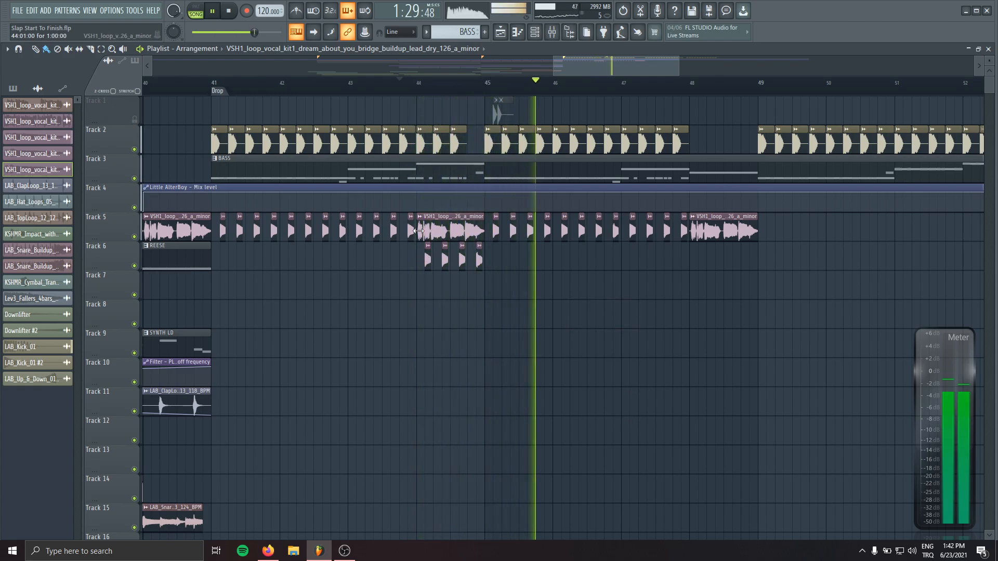
pyautogui.press('space')
pyautogui.scroll(3, 476, 234)
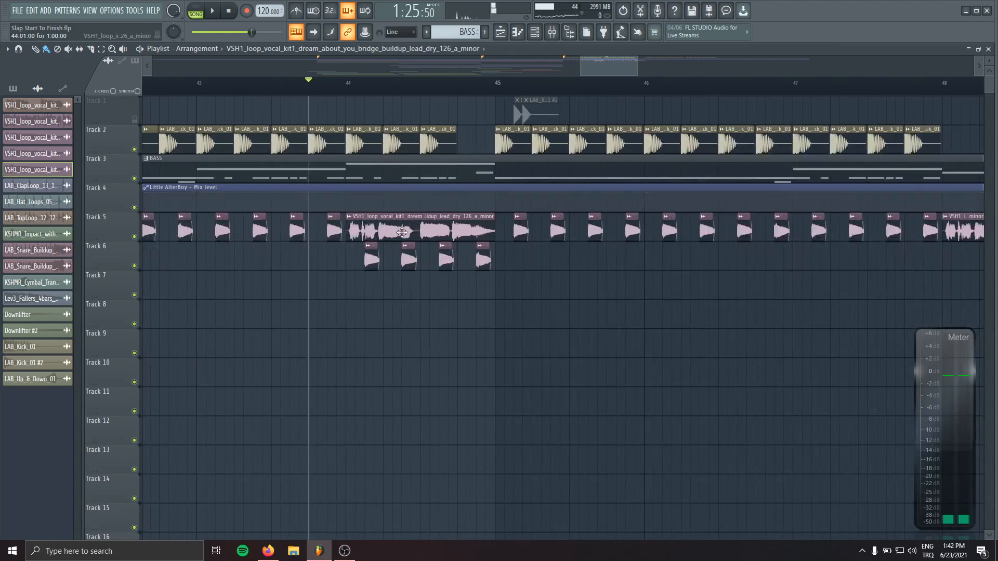
pyautogui.doubleClick(402, 232)
pyautogui.press('space')
pyautogui.click(731, 247)
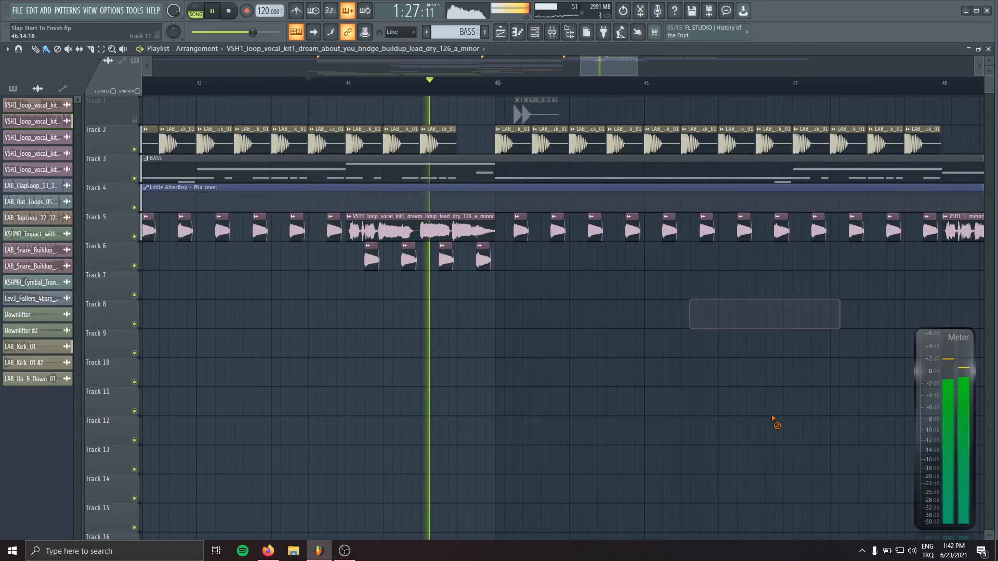
pyautogui.scroll(-3, 472, 352)
pyautogui.moveTo(413, 279); pyautogui.dragTo(469, 269)
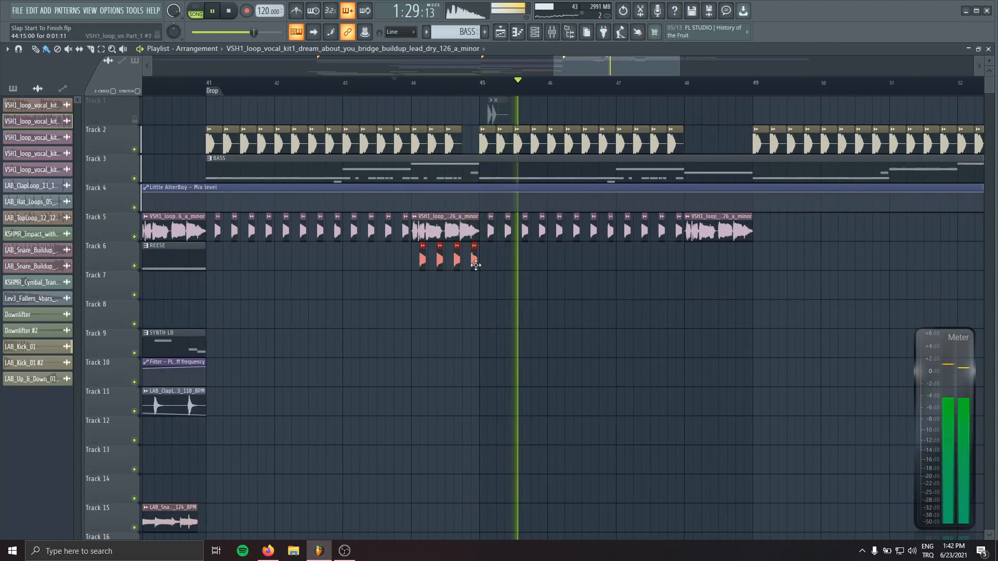
pyautogui.hscroll(2, 614, 330)
pyautogui.click(624, 338)
pyautogui.rightClick(640, 350)
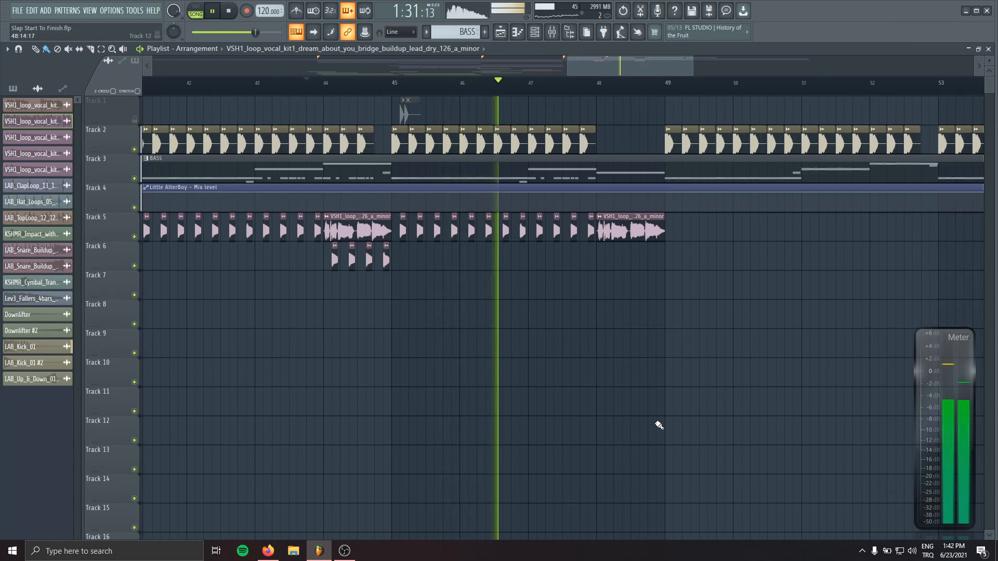
pyautogui.press('space')
pyautogui.press('space')
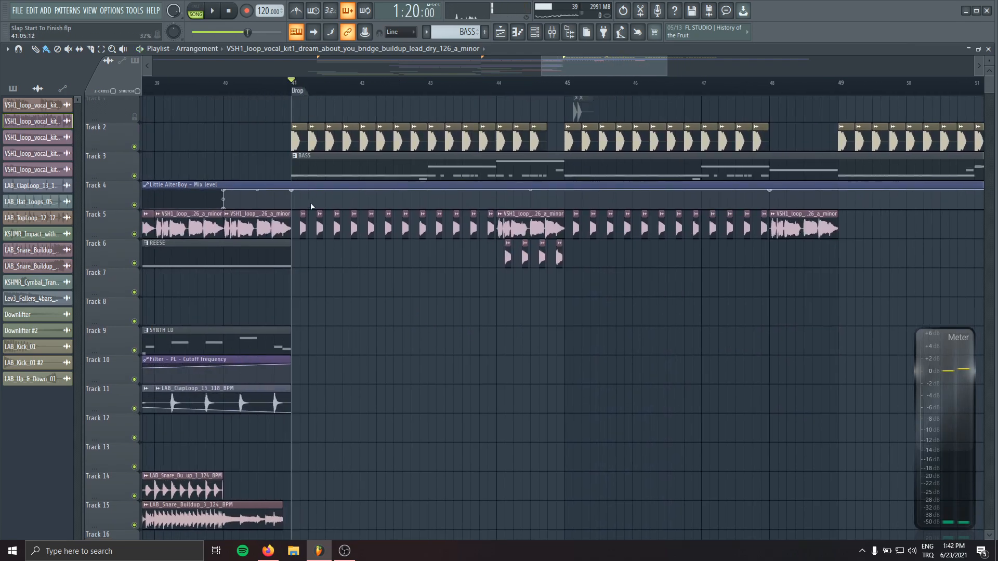
# Step: Route the first vocal chop in the drop to mixer insert 57 and name that insert Vox Chops
pyautogui.doubleClick(302, 229)
pyautogui.press('F9')
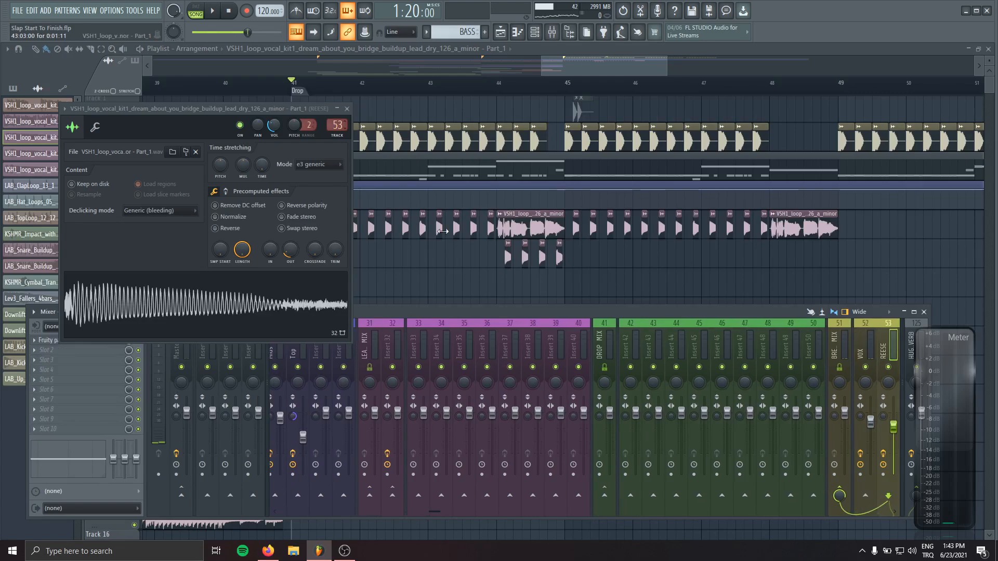
pyautogui.scroll(4, 338, 125)
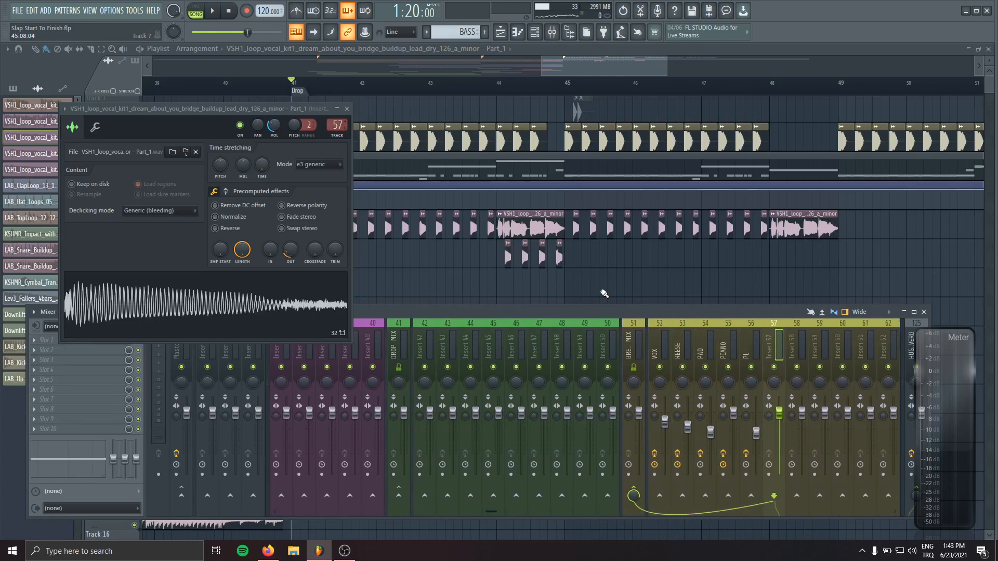
pyautogui.doubleClick(772, 341)
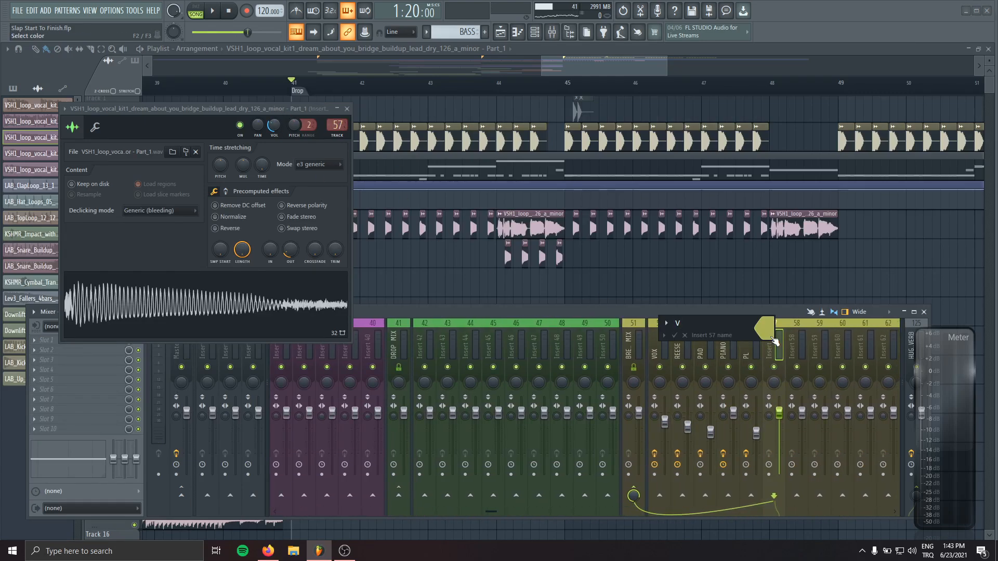
pyautogui.write('Vox Chops')
pyautogui.press('Return')
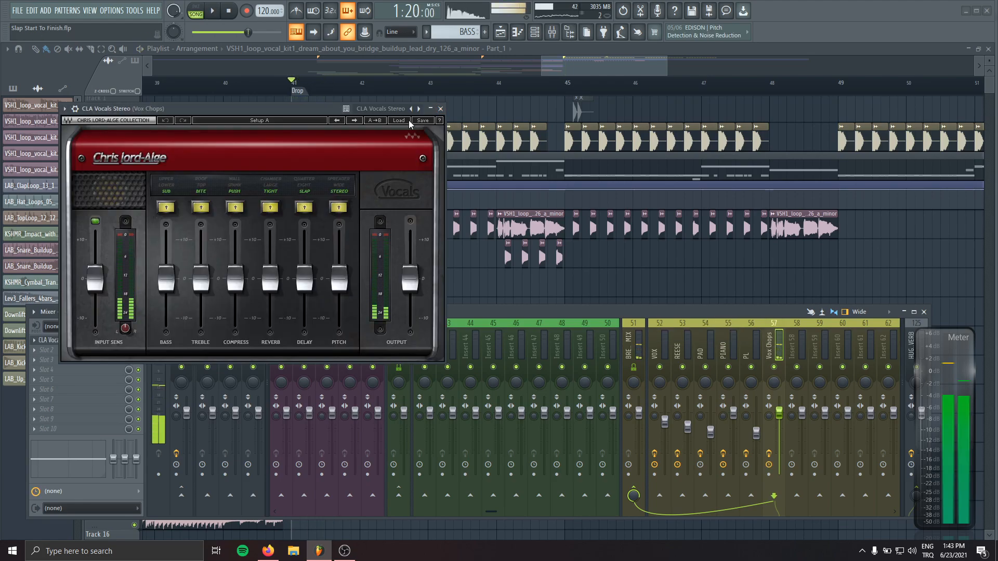
pyautogui.click(440, 108)
# Step: Copy the VOX mixer track's state with its whole effect chain onto insert 57 and rename the insert Chops
pyautogui.click(655, 330)
pyautogui.rightClick(657, 330)
pyautogui.moveTo(703, 302)
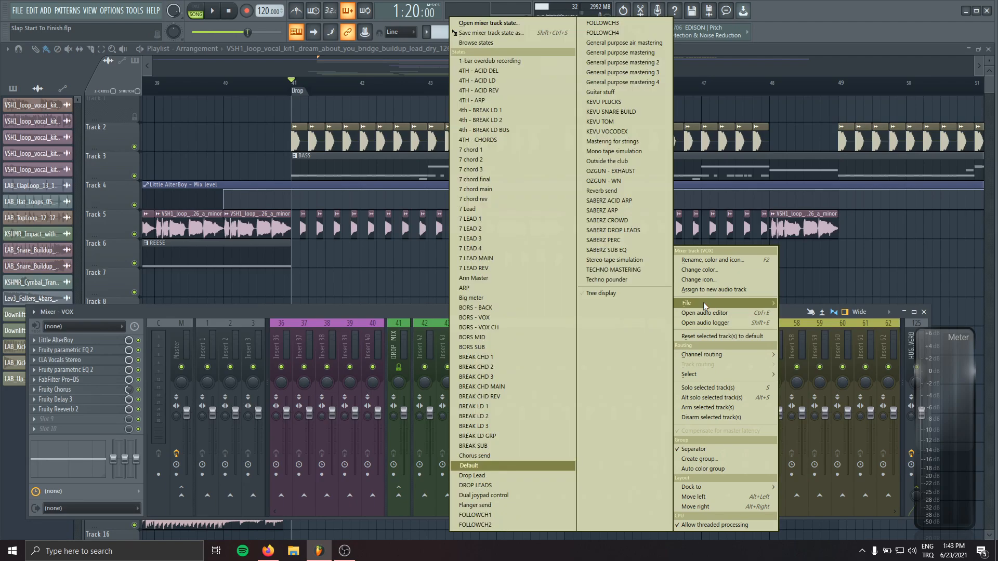
pyautogui.moveTo(500, 35); pyautogui.dragTo(778, 341)
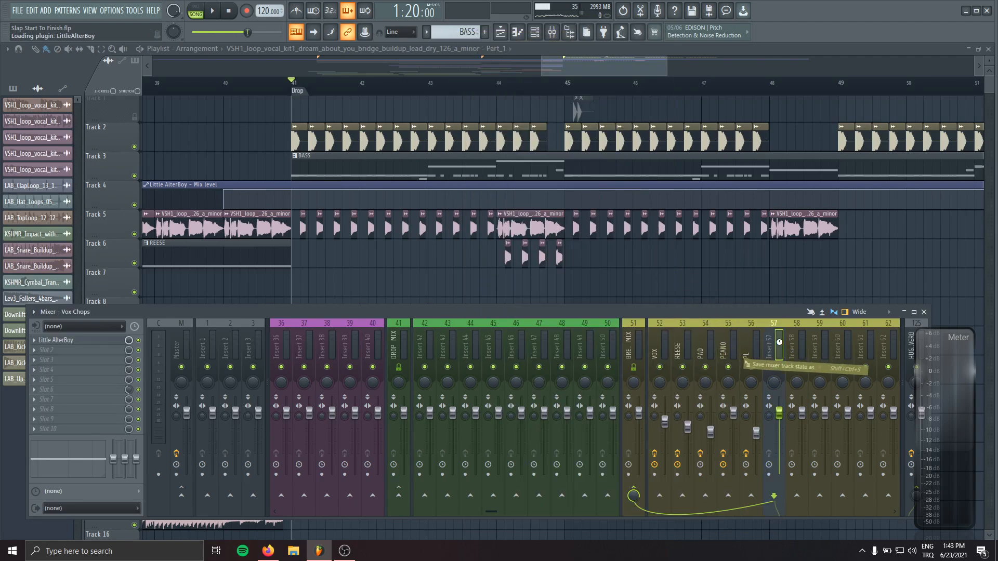
# Step: Open the controller link of Little AlterBoy's mix level on Chops and set Fruity Delay 3's output wet level to 25.9%
pyautogui.rightClick(129, 340)
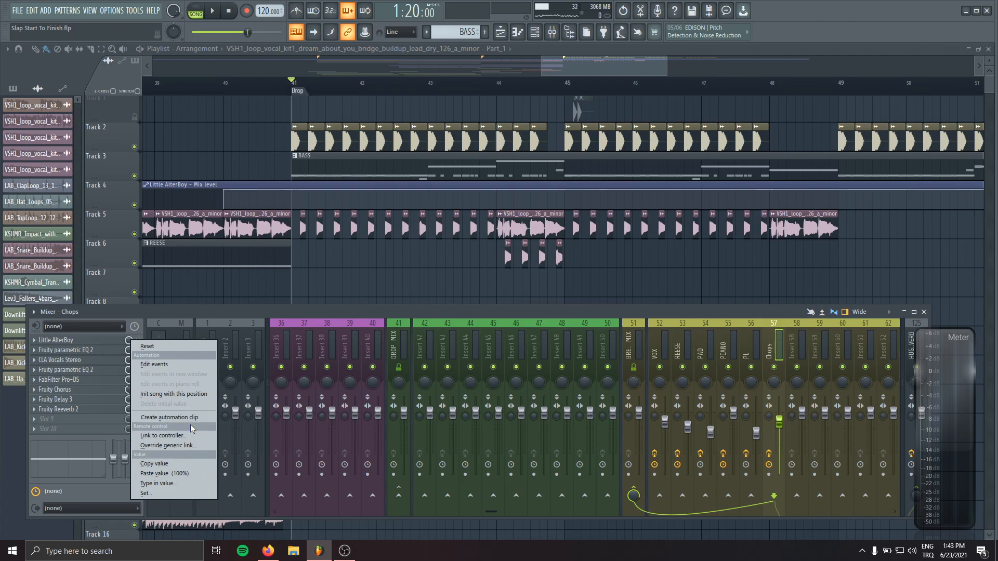
pyautogui.click(192, 437)
pyautogui.click(474, 250)
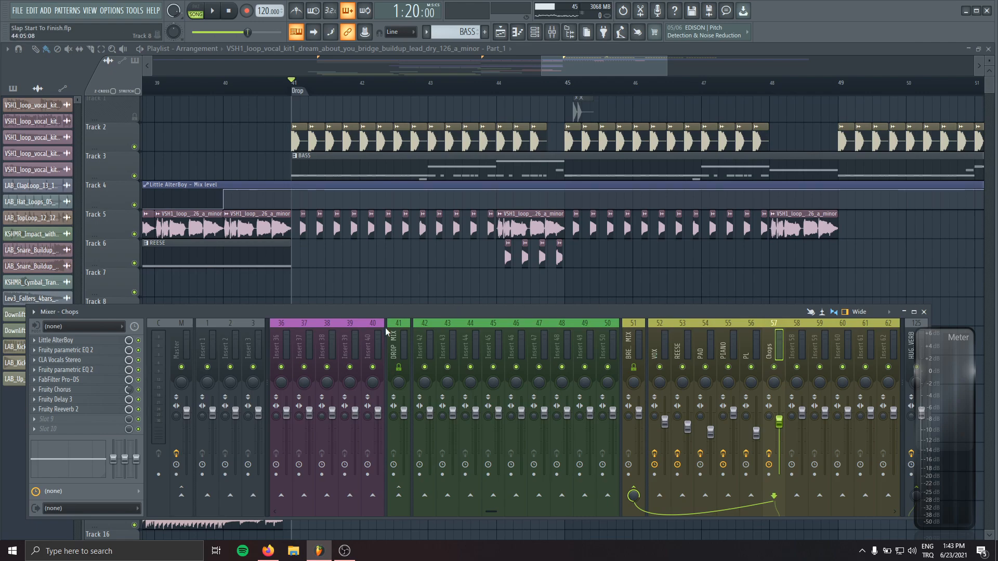
pyautogui.click(54, 399)
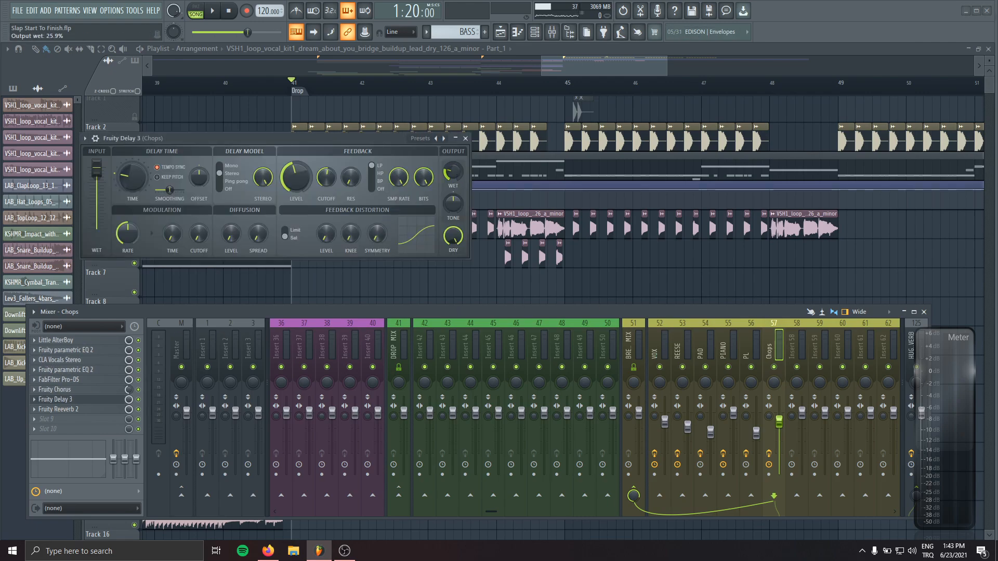
pyautogui.click(466, 139)
# Step: Insert a playlist track at Track 5 and gather all vocal chops of bars 41 to 47 on it, leaving the phrases on Track 6
pyautogui.rightClick(125, 234)
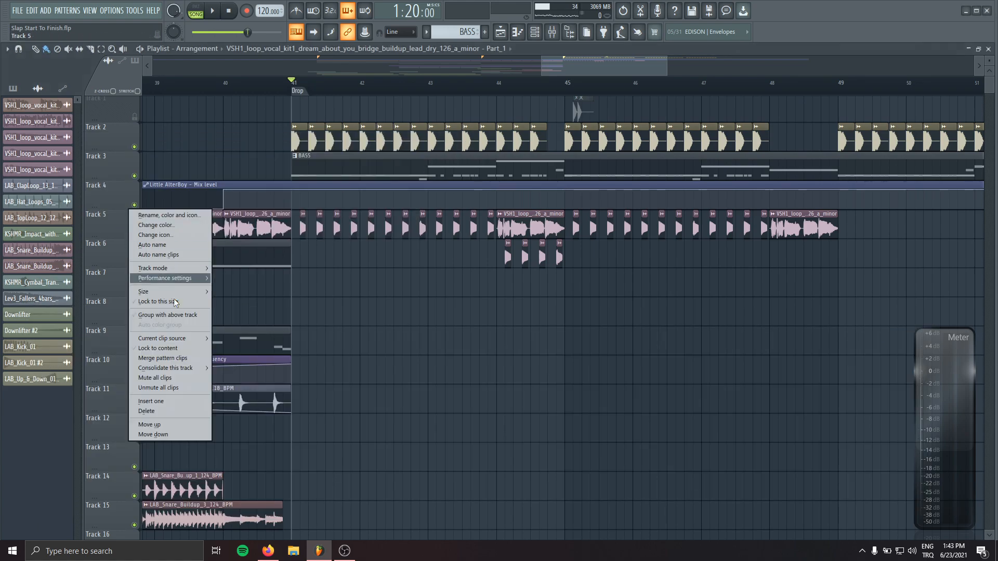
pyautogui.click(162, 399)
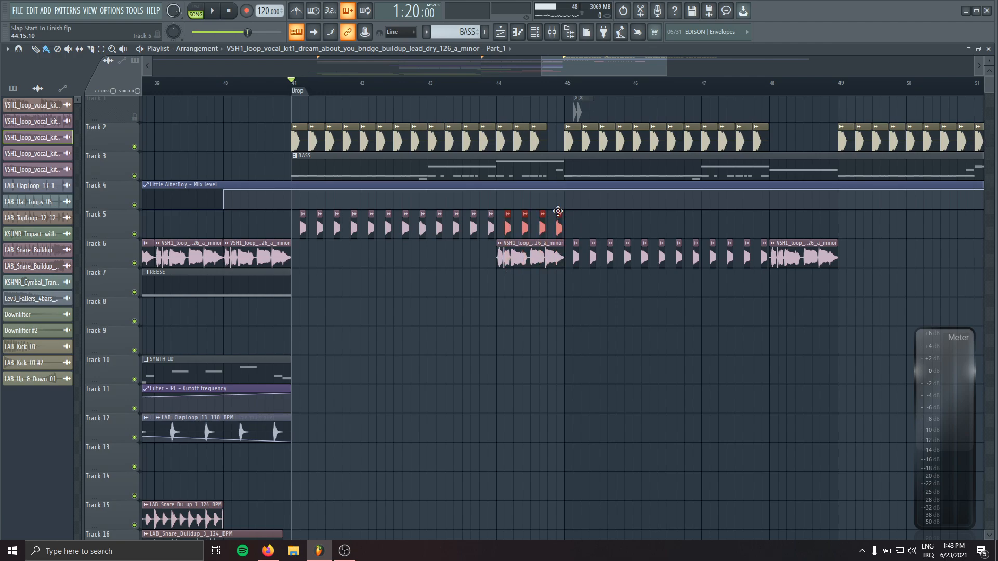
pyautogui.moveTo(570, 238); pyautogui.dragTo(763, 224)
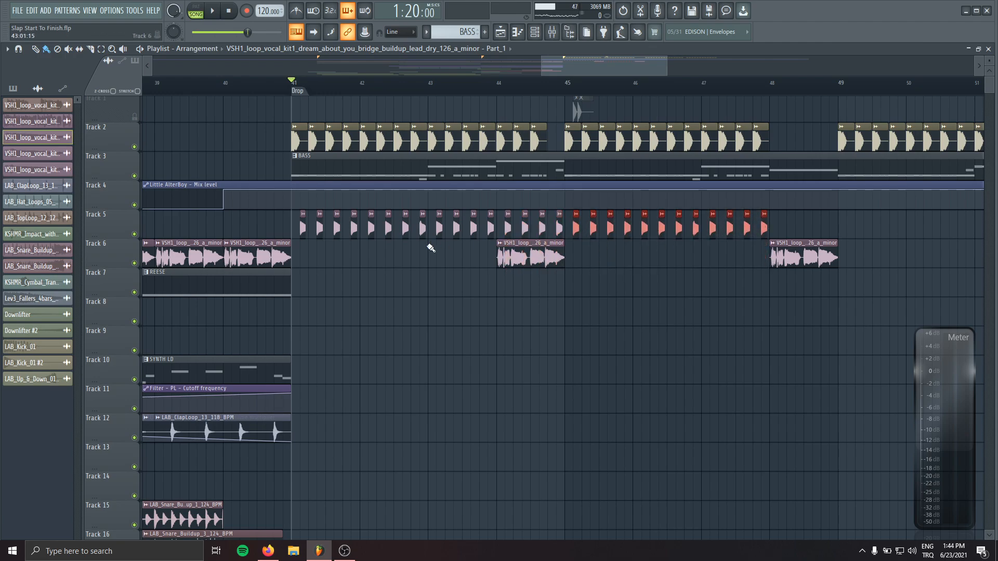
# Step: Route the other two chop samples, Part_1 #2 and Part_1 #3, to the Chops mixer track
pyautogui.click(403, 224)
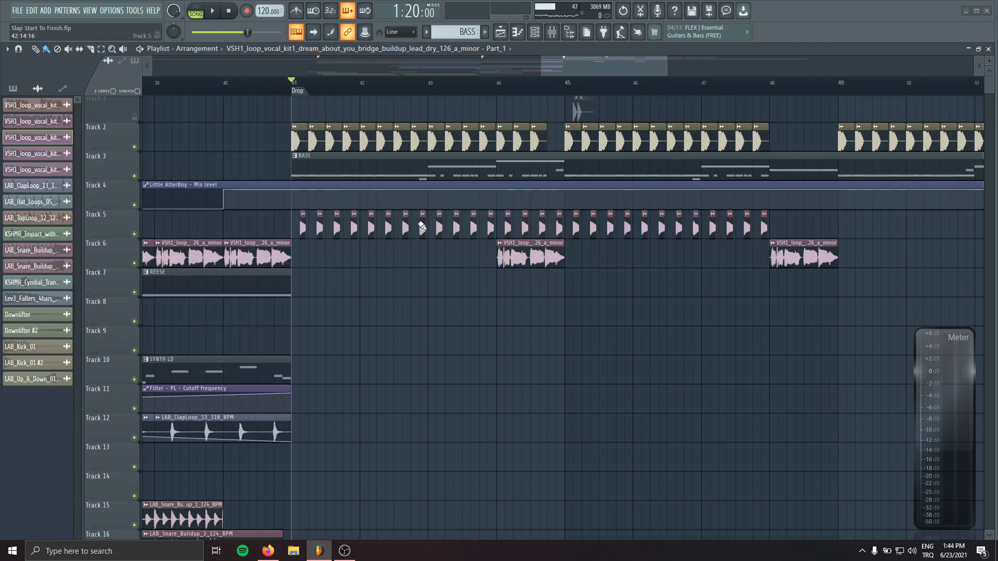
pyautogui.doubleClick(422, 224)
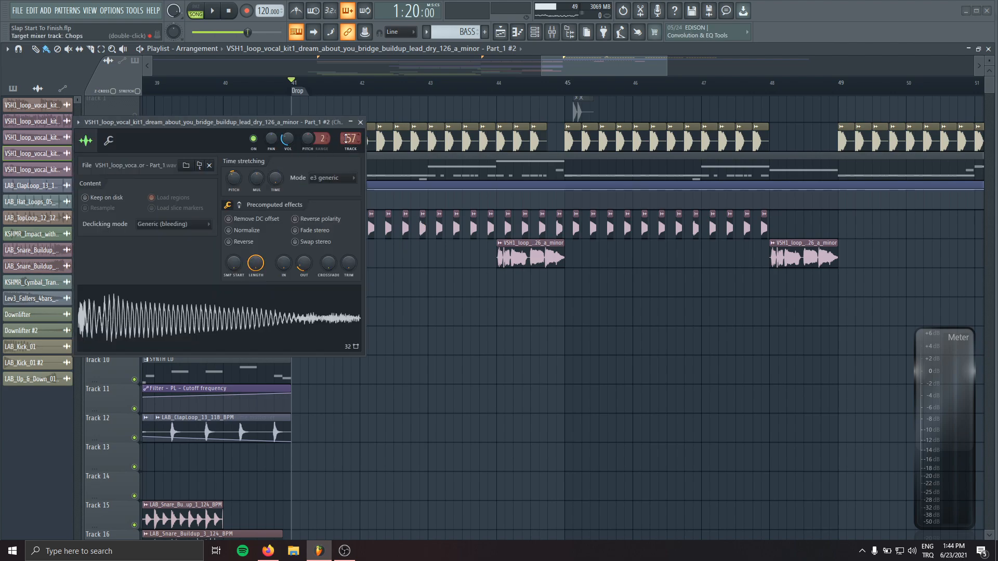
pyautogui.doubleClick(561, 232)
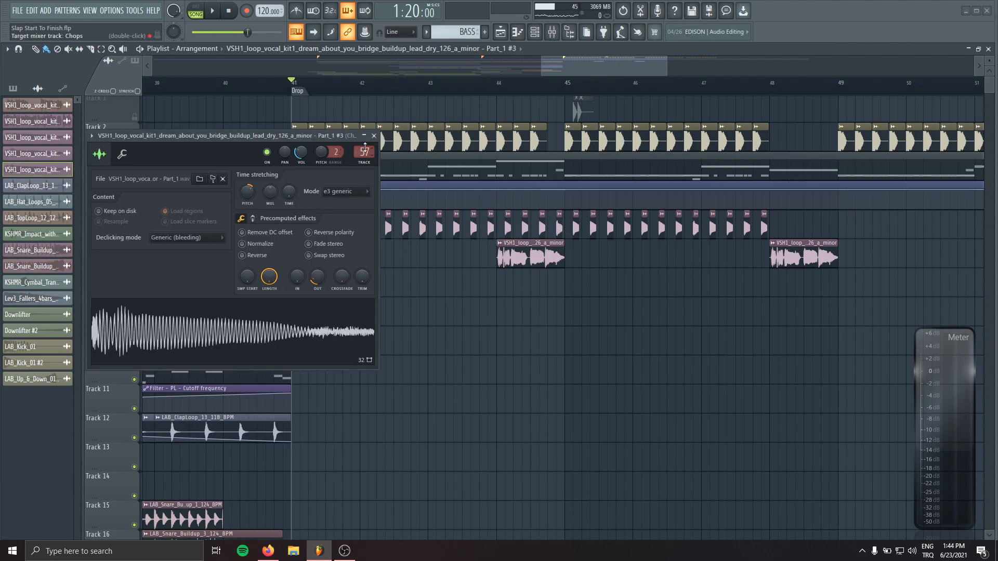
# Step: Set Fruity Reeverb 2's wet level on Chops to 41% and raise the Chops volume slightly while the drop plays
pyautogui.click(87, 408)
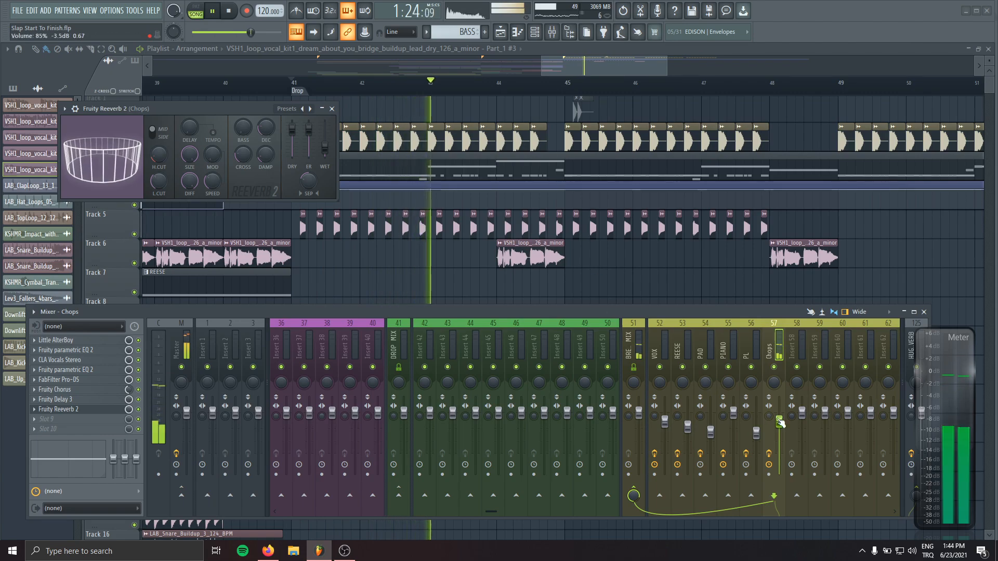
pyautogui.moveTo(325, 149)
pyautogui.mouseDown()
pyautogui.moveTo(326, 165)
pyautogui.moveTo(326, 155)
pyautogui.mouseUp()
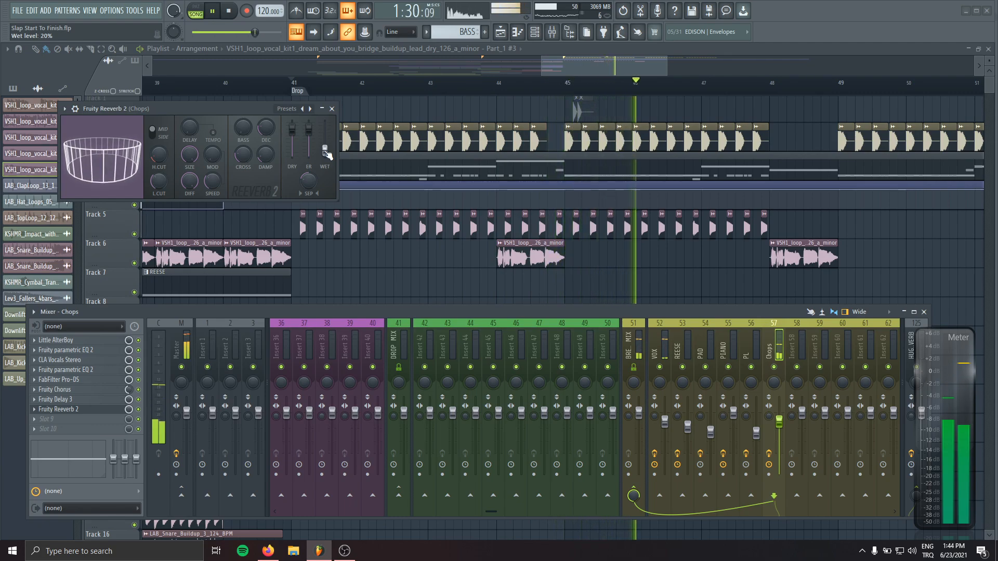
pyautogui.moveTo(779, 422); pyautogui.dragTo(780, 418)
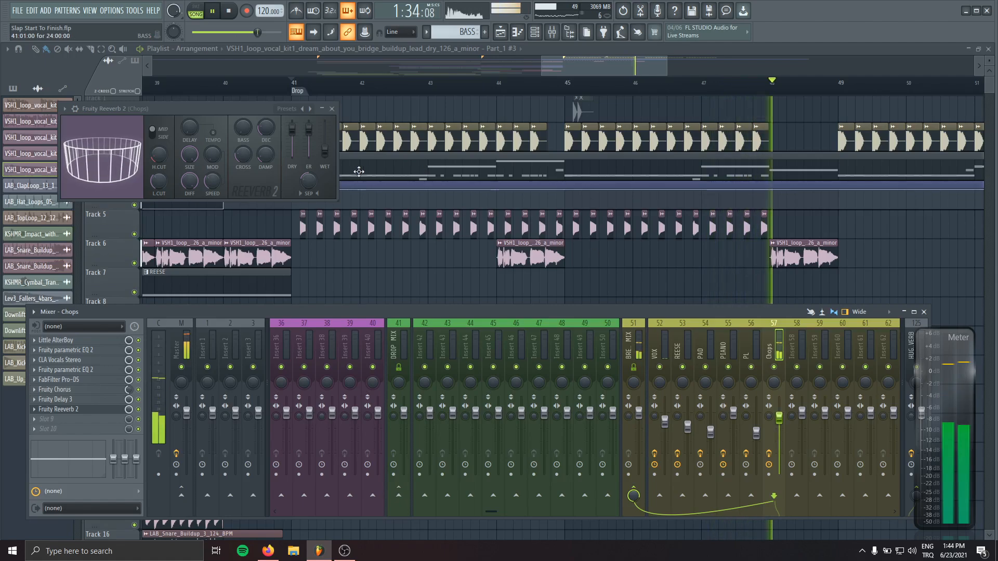
pyautogui.moveTo(325, 151); pyautogui.dragTo(324, 145)
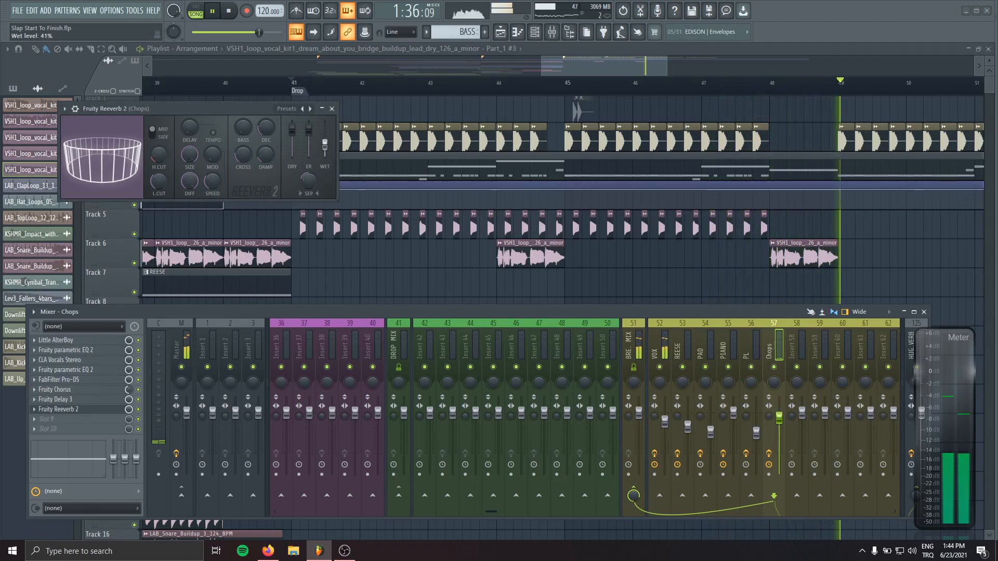
pyautogui.click(322, 109)
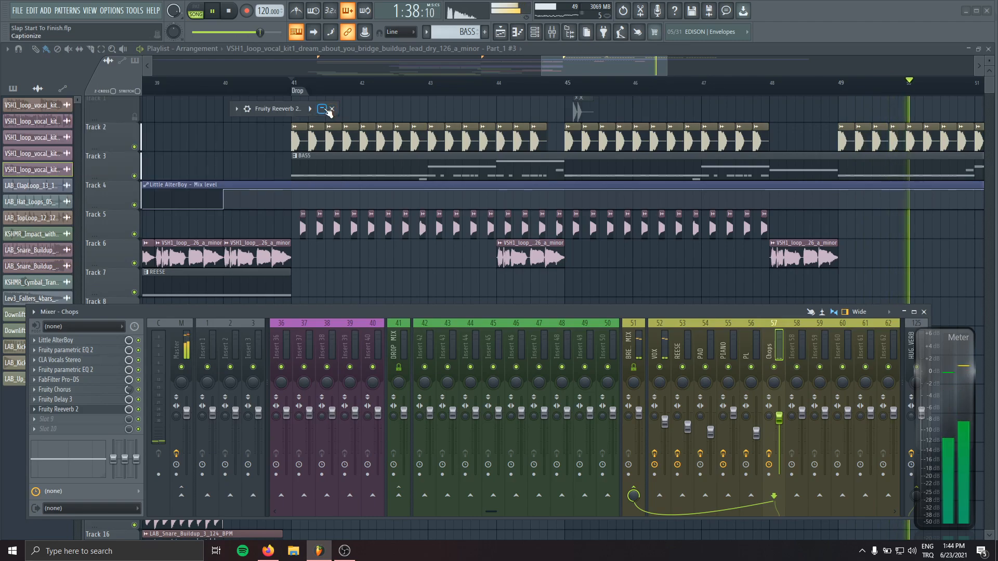
pyautogui.click(332, 109)
pyautogui.press('F9')
# Step: Replay the drop and set the VOX mixer track's volume to 79% (-5.0 dB)
pyautogui.scroll(-4, 323, 248)
pyautogui.press('space')
pyautogui.moveTo(483, 242); pyautogui.dragTo(582, 241)
pyautogui.scroll(-1, 582, 241)
pyautogui.moveTo(237, 253); pyautogui.dragTo(606, 262)
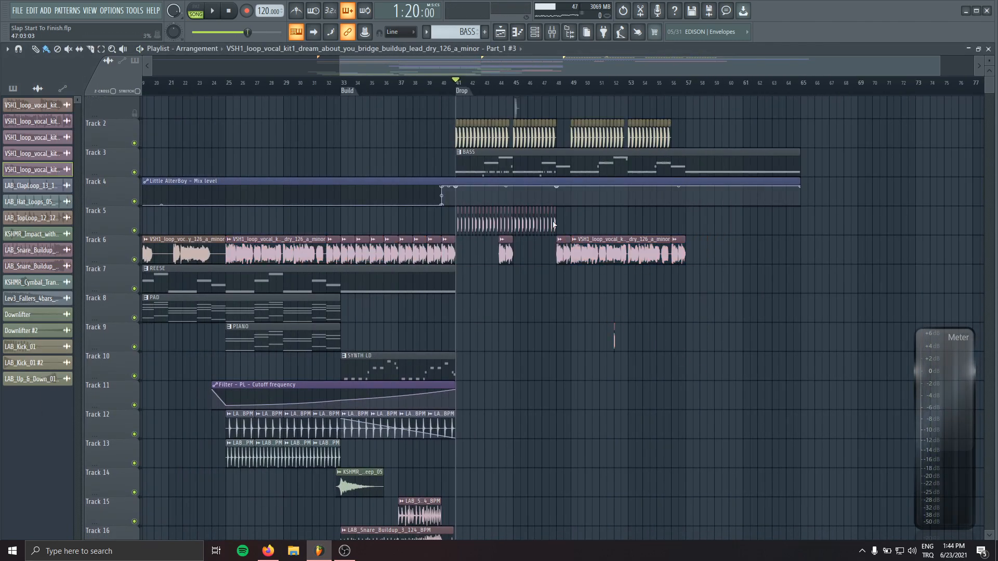
pyautogui.press('space')
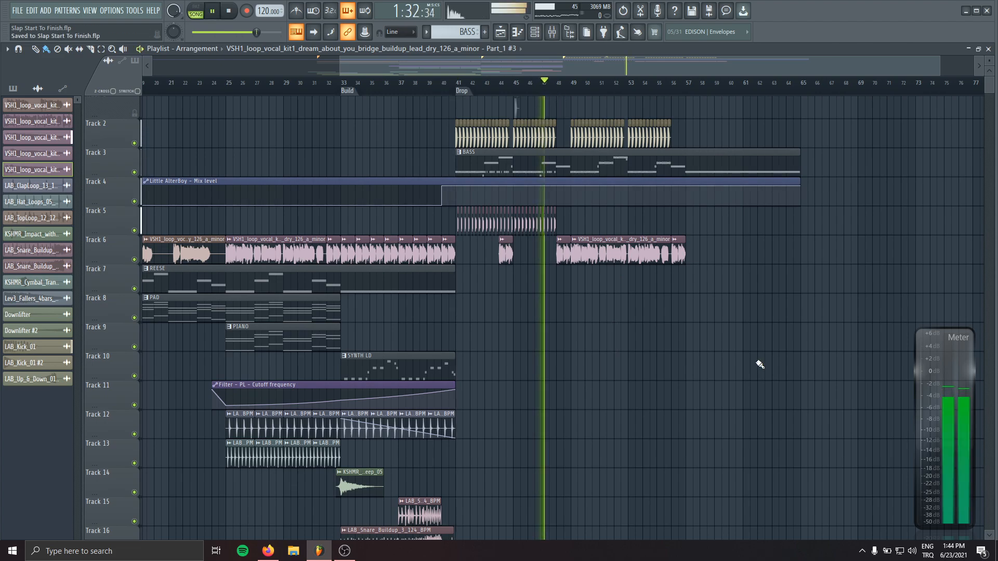
pyautogui.moveTo(760, 365); pyautogui.dragTo(546, 371)
pyautogui.click(545, 371)
pyautogui.rightClick(545, 371)
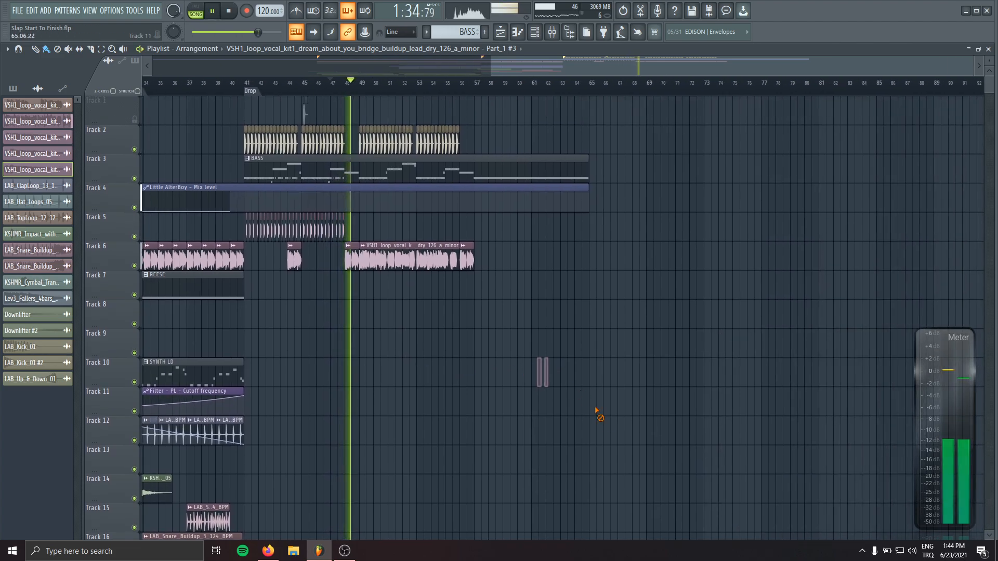
pyautogui.click(552, 31)
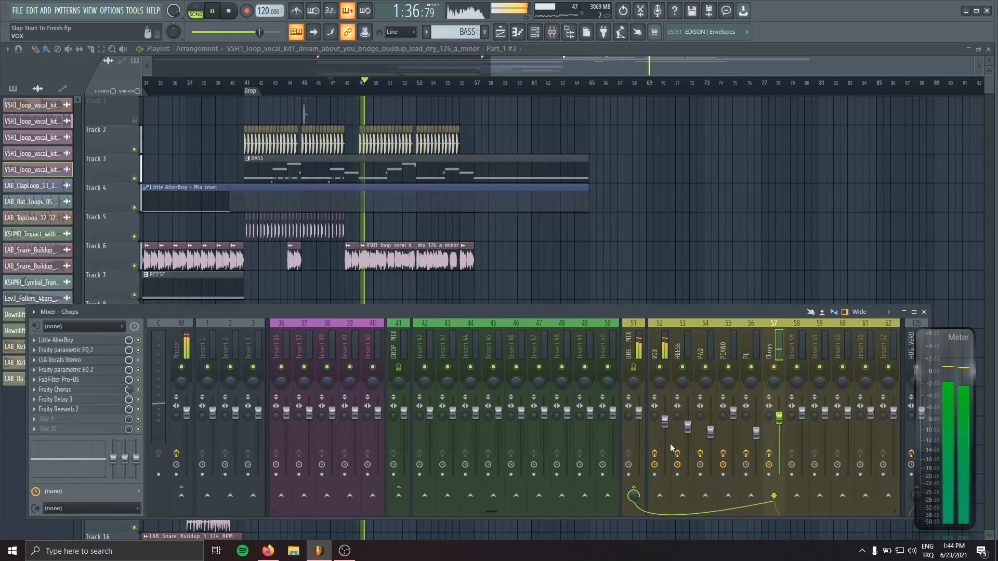
pyautogui.click(665, 424)
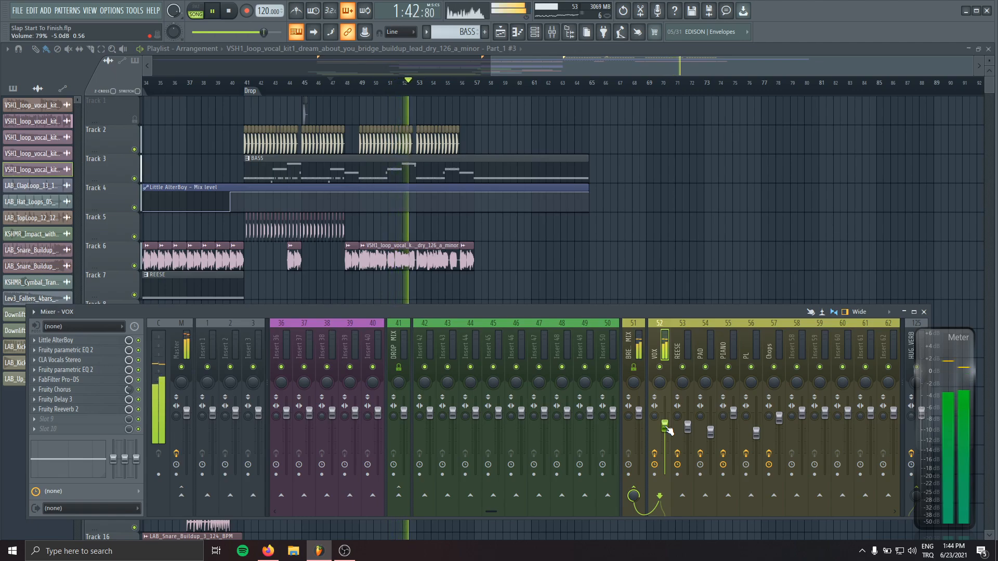
# Step: Shorten the BASS pattern and the Little AlterBoy mix-level automation clip to end at bar 57 with the vocals
pyautogui.click(575, 201)
pyautogui.click(608, 308)
pyautogui.rightClick(628, 305)
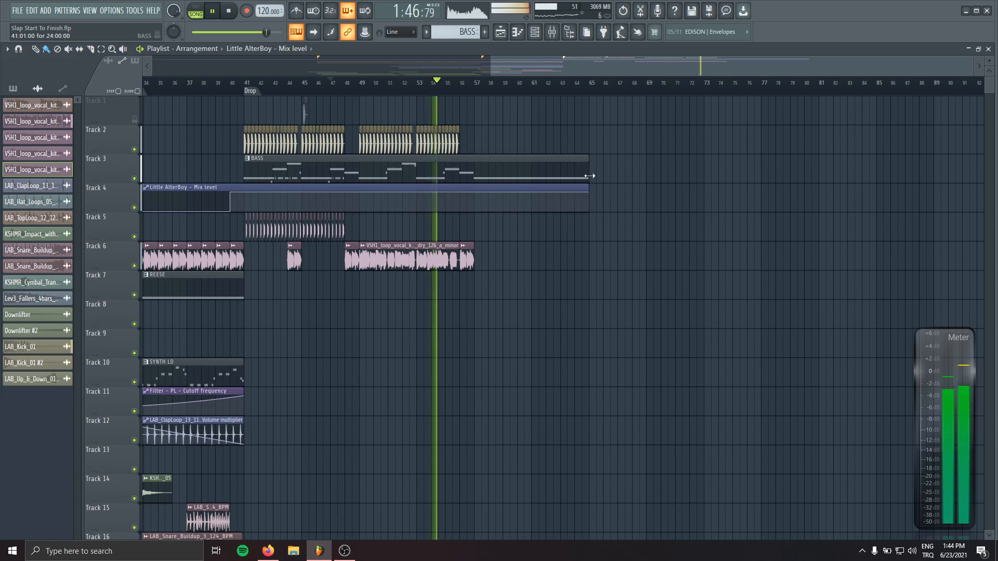
pyautogui.moveTo(589, 176); pyautogui.dragTo(474, 176)
pyautogui.moveTo(589, 198); pyautogui.dragTo(472, 199)
pyautogui.click(571, 253)
pyautogui.rightClick(575, 254)
pyautogui.click(584, 337)
pyautogui.rightClick(588, 341)
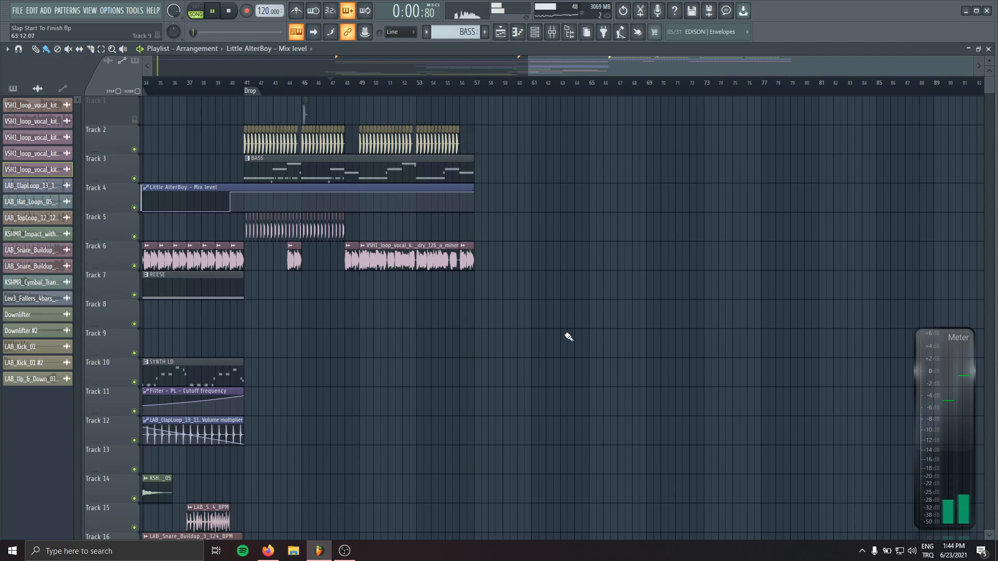
# Step: Stop playback, place the playhead at bar 56 and save the project
pyautogui.press('space')
pyautogui.moveTo(454, 83); pyautogui.dragTo(460, 85)
pyautogui.scroll(2, 597, 323)
pyautogui.hotkey('ctrl', 's')
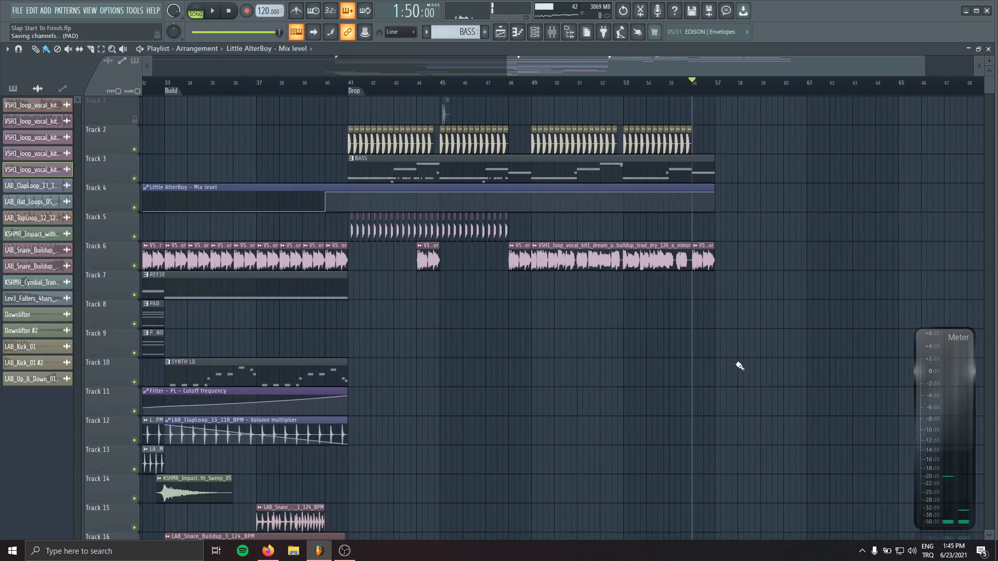
# Step: Insert a playlist track at Track 6, copy the bar 56 vocal phrase onto it and solo the track
pyautogui.scroll(2, 676, 343)
pyautogui.rightClick(129, 252)
pyautogui.click(156, 431)
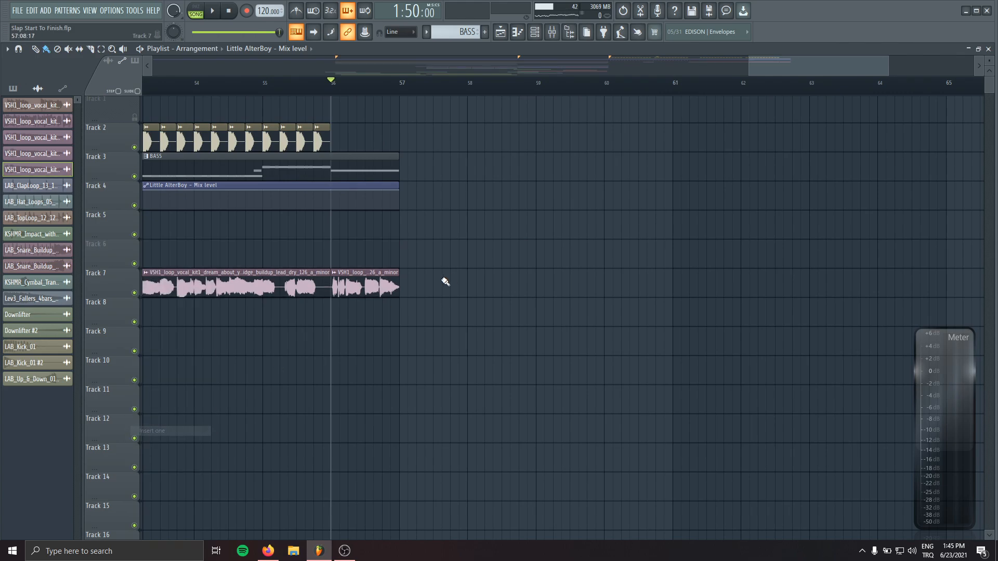
pyautogui.keyDown('shift'); pyautogui.moveTo(362, 280); pyautogui.dragTo(333, 248); pyautogui.keyUp('shift')
pyautogui.keyDown('ctrl'); pyautogui.click(134, 264); pyautogui.keyUp('ctrl')
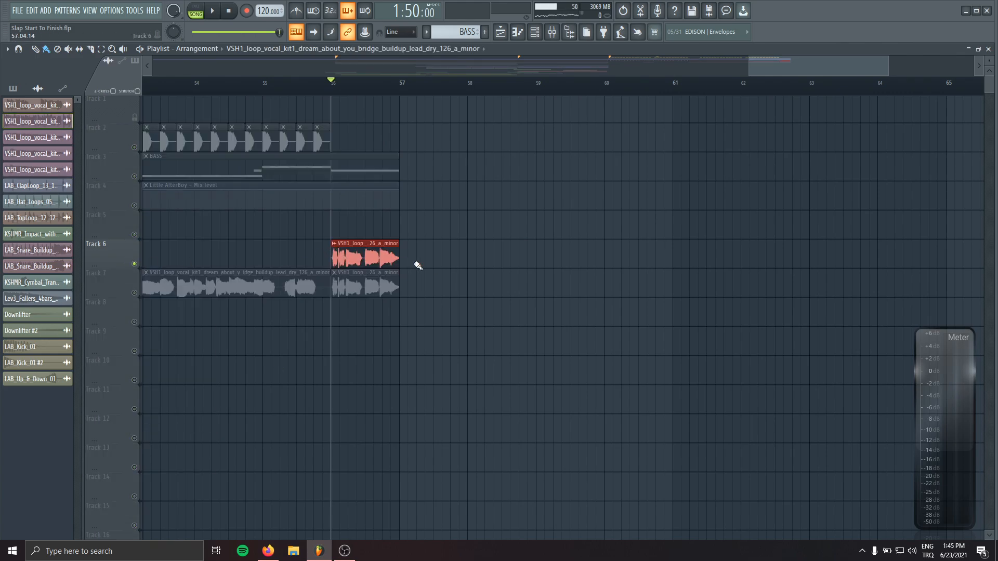
# Step: Make the copied bar 56 vocal phrase unique and route it to mixer insert 66
pyautogui.click(338, 247)
pyautogui.click(365, 325)
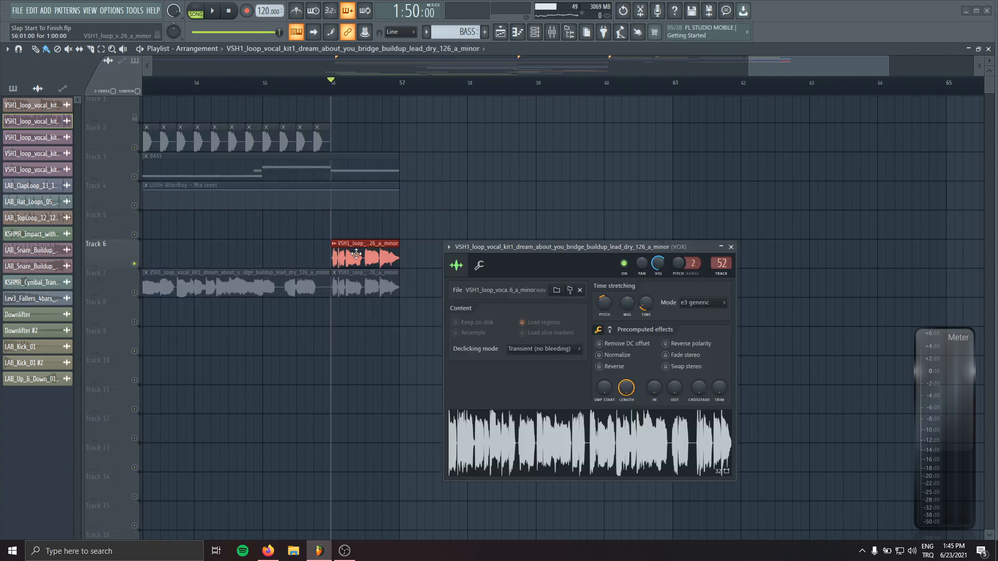
pyautogui.click(337, 250)
pyautogui.click(368, 322)
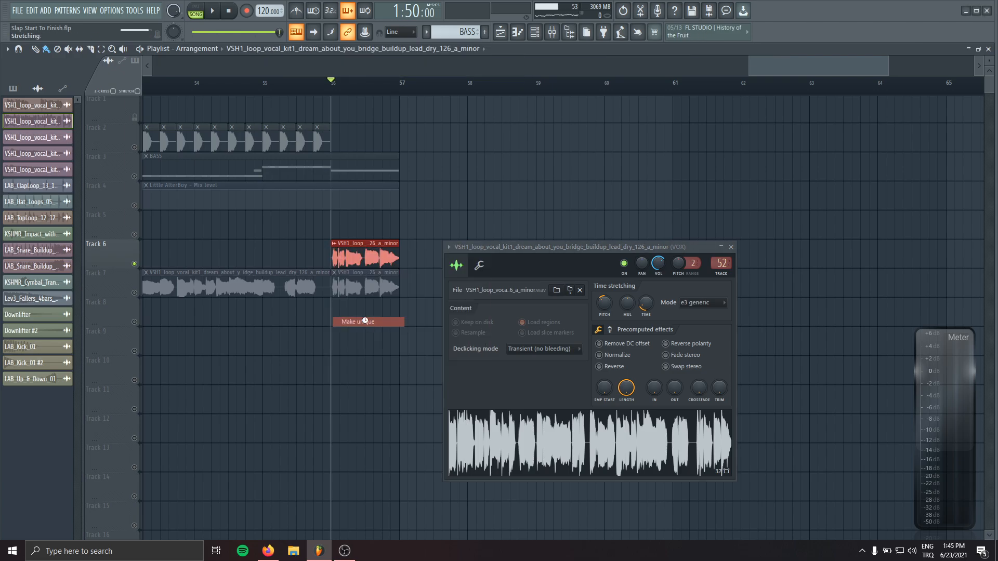
pyautogui.scroll(9, 283, 72)
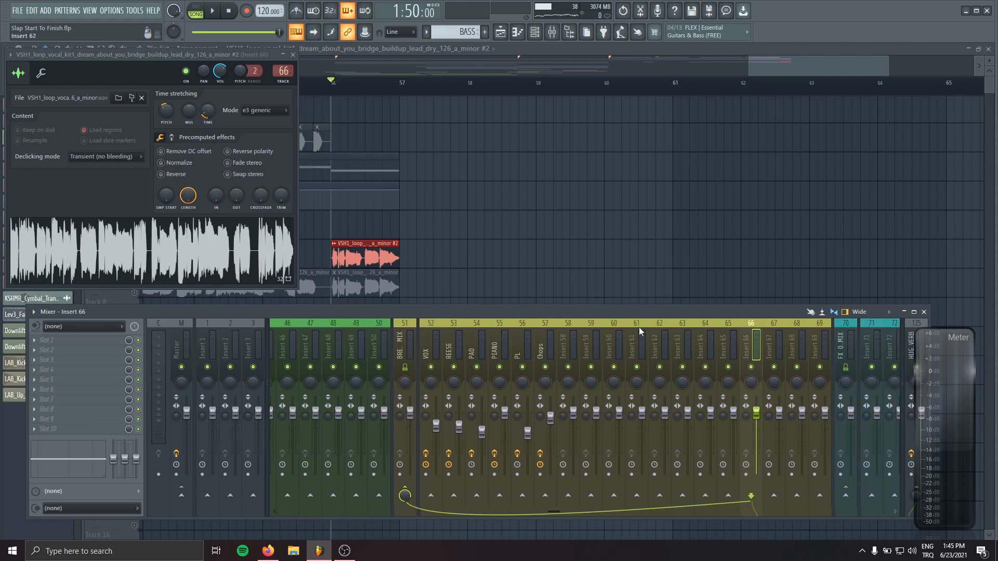
pyautogui.click(294, 54)
# Step: Load Waves Tune Stereo on insert 66 and place its window clear of the soloed vocal phrase
pyautogui.moveTo(310, 139); pyautogui.dragTo(658, 151)
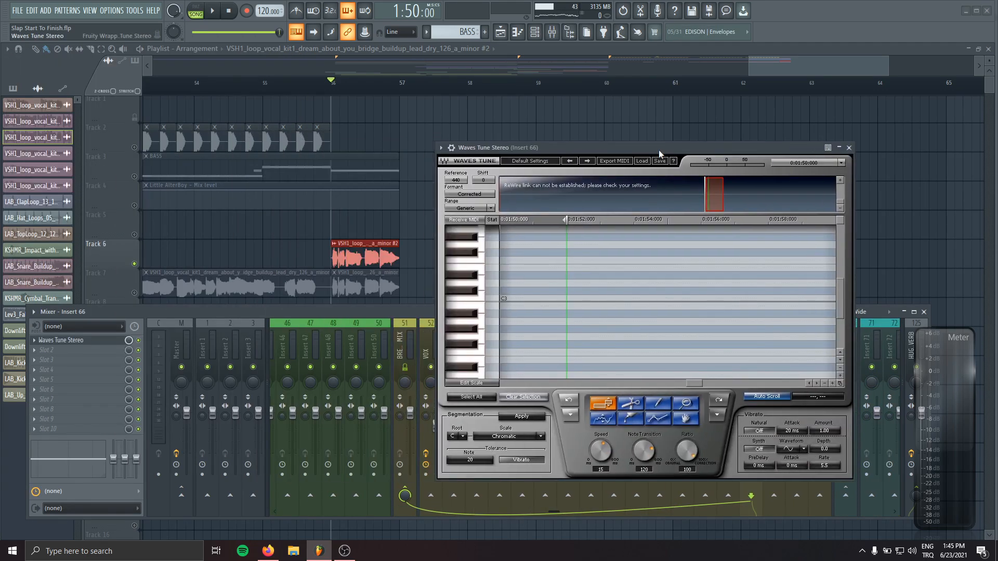
pyautogui.moveTo(659, 150); pyautogui.dragTo(676, 129)
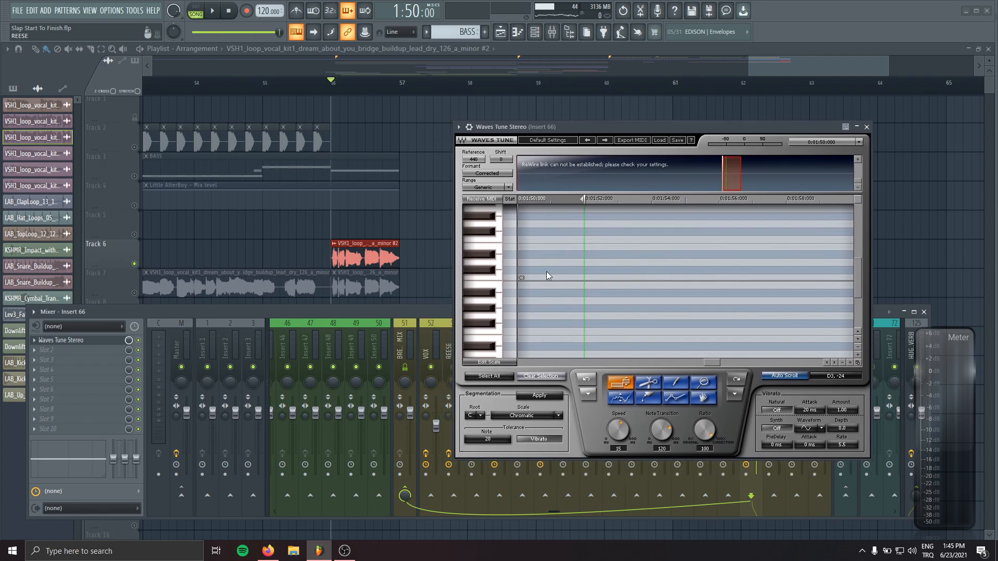
# Step: Play the bar 56 vocal phrase to scan it into Waves Tune, and lower its last note to F#2
pyautogui.press('space')
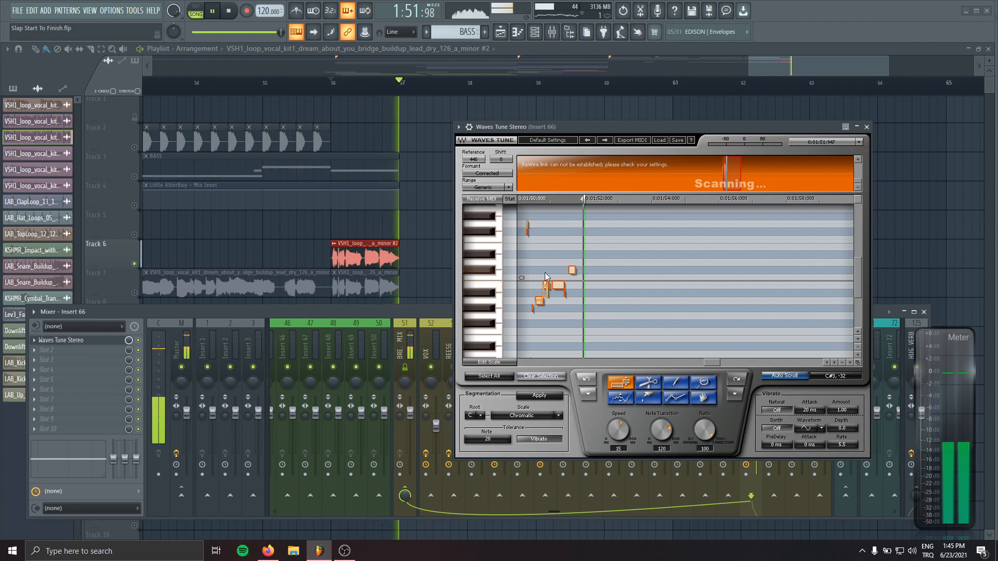
pyautogui.press('space')
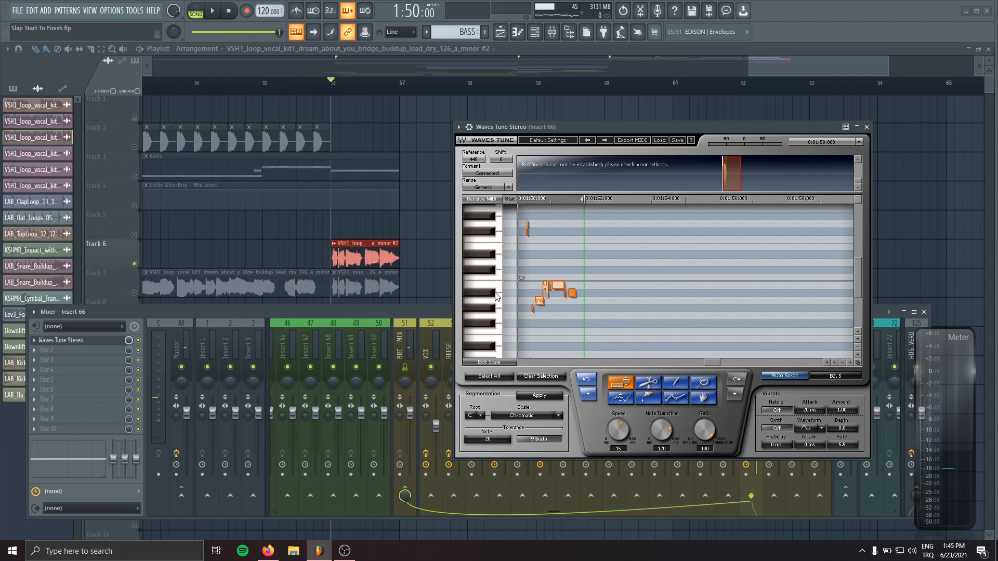
pyautogui.click(493, 325)
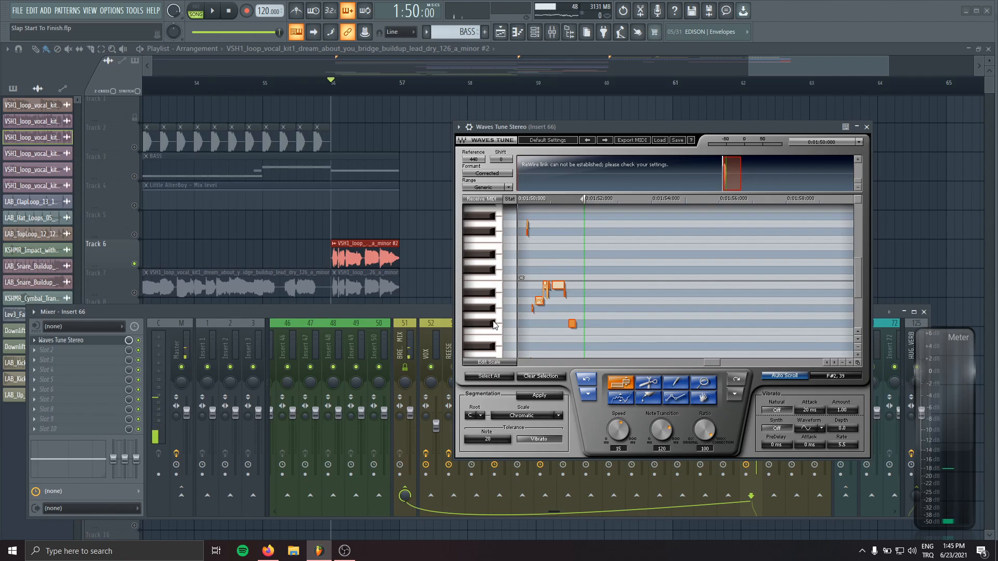
# Step: Lower the long note before the phrase's last note to F#2 and audition the edit from the middle of bar 55
pyautogui.click(300, 92)
pyautogui.press('space')
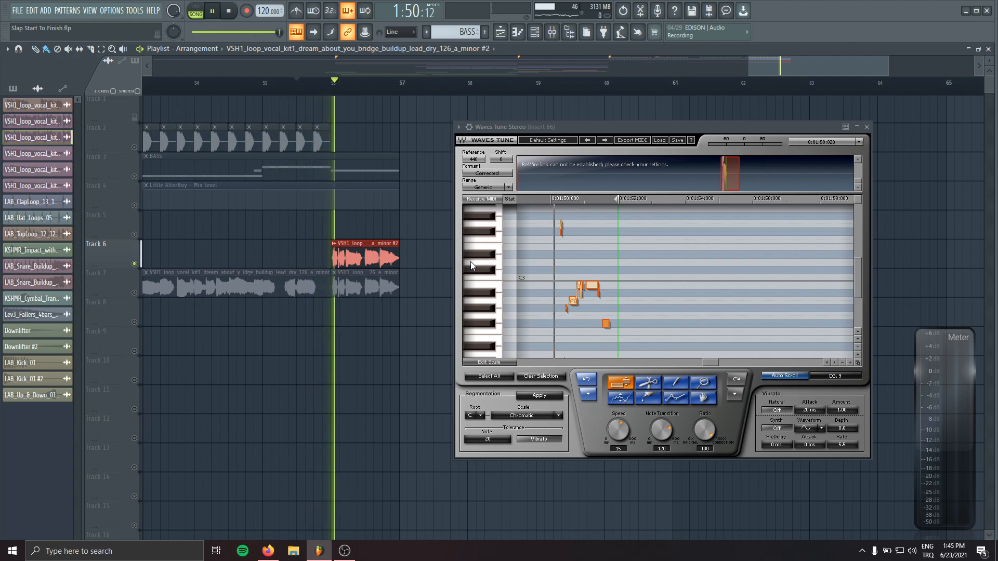
pyautogui.press('space')
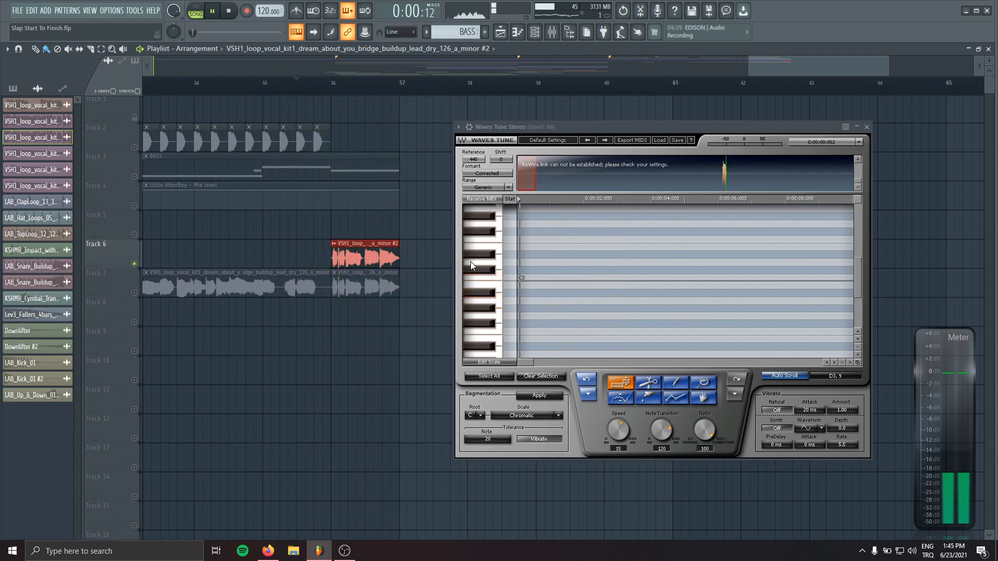
pyautogui.click(484, 326)
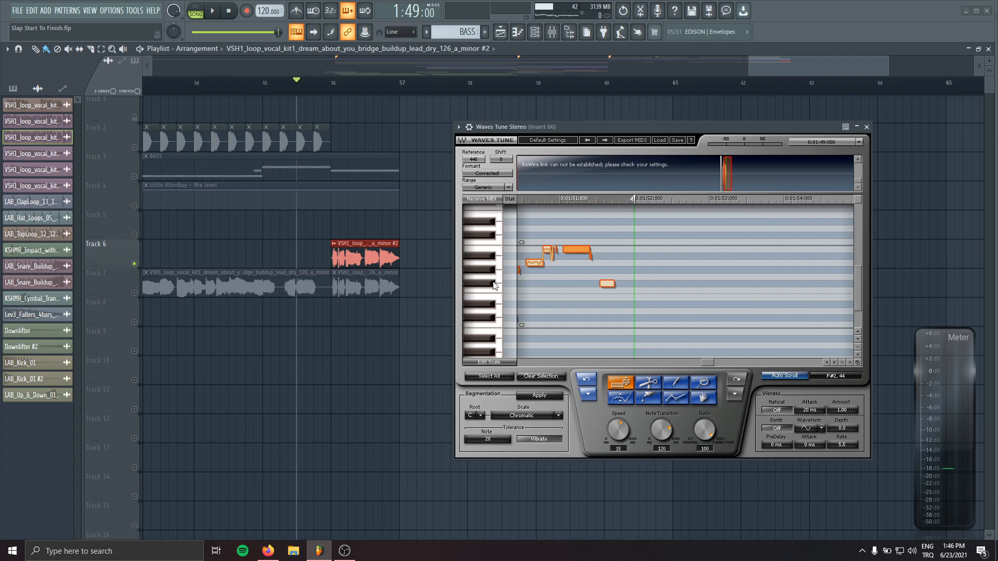
pyautogui.click(492, 285)
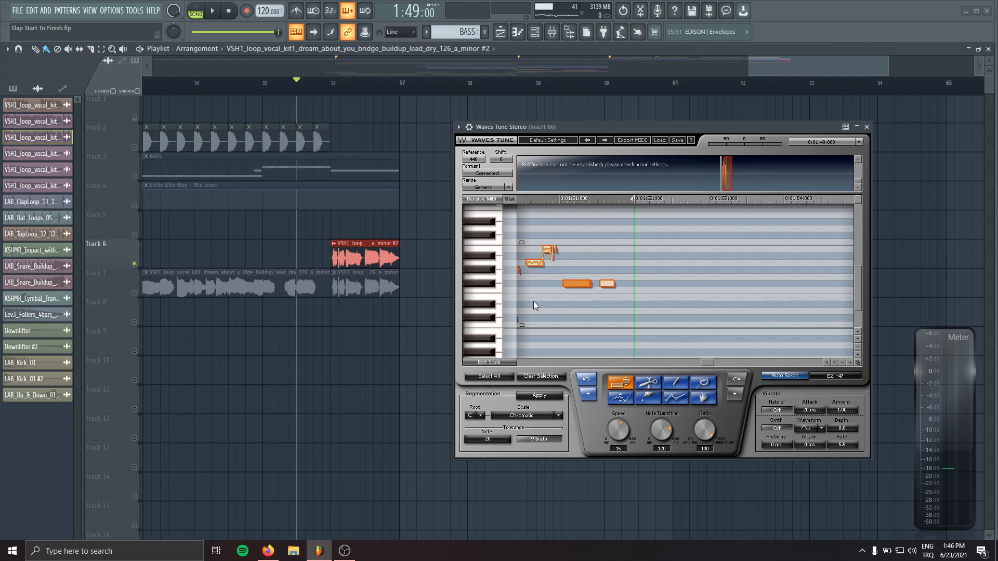
pyautogui.press('space')
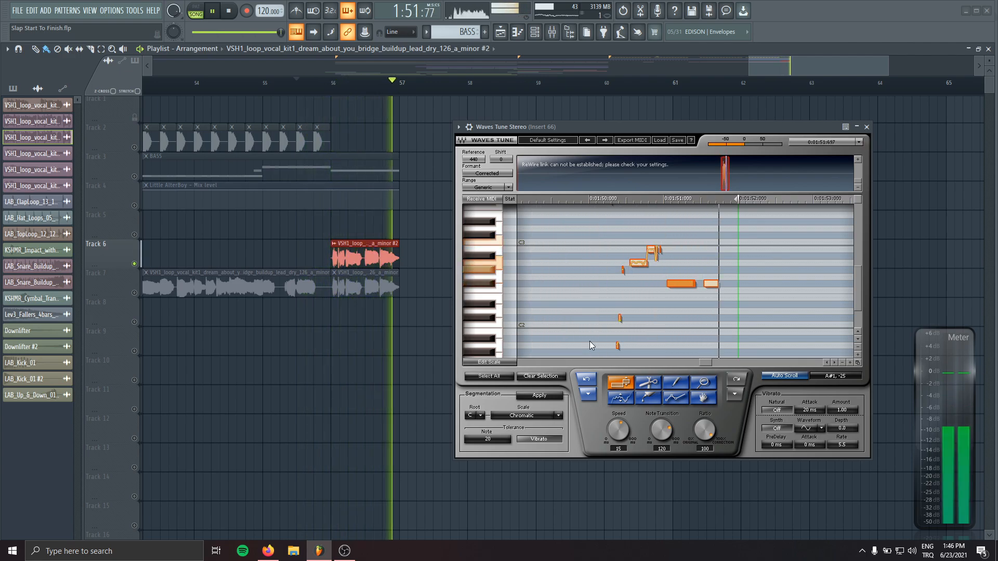
pyautogui.press('space')
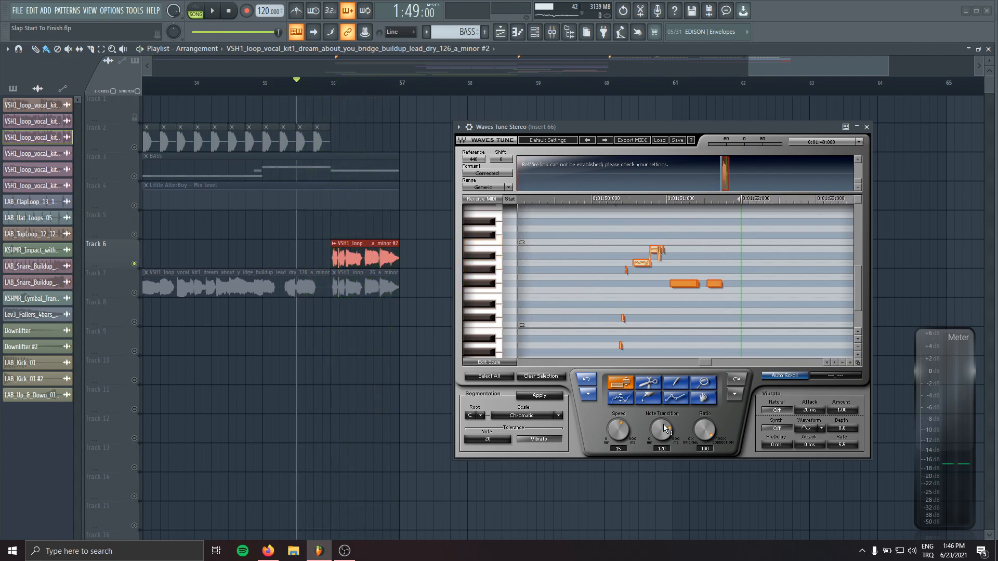
# Step: Set Waves Tune's Note Transition to 0 and audition the retuned phrase, toggling the plugin window's Detached option between playbacks
pyautogui.press('space')
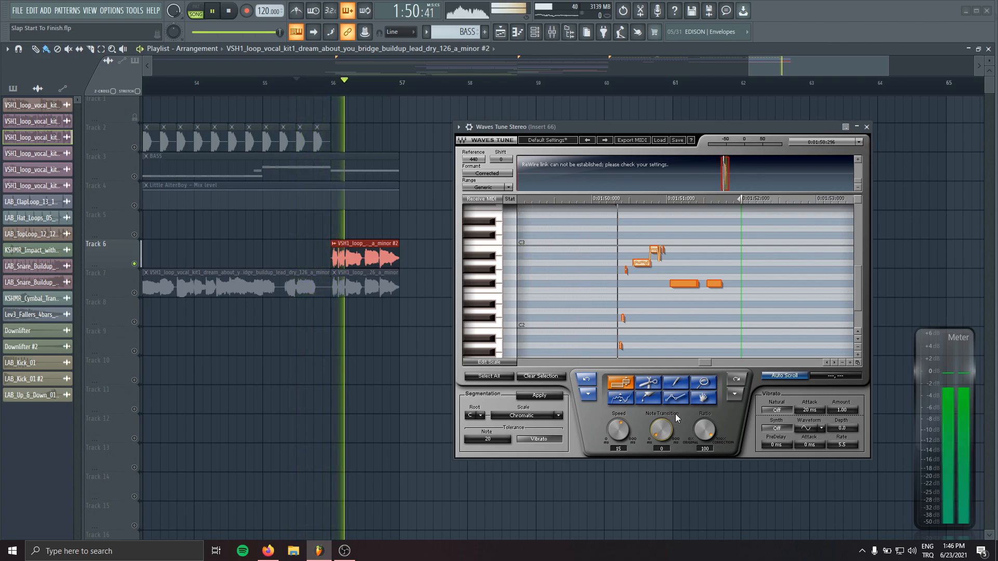
pyautogui.press('space')
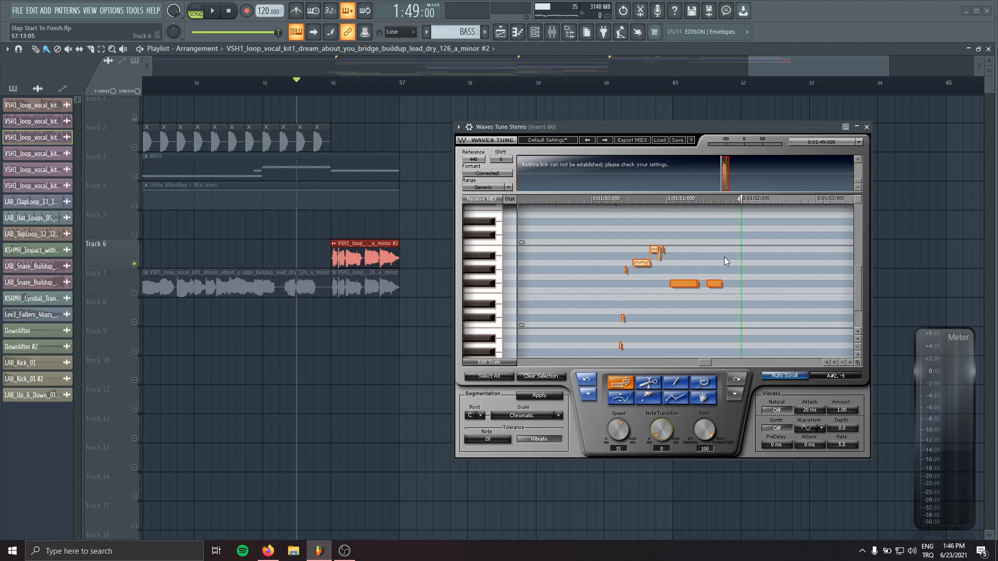
pyautogui.click(458, 127)
pyautogui.click(477, 344)
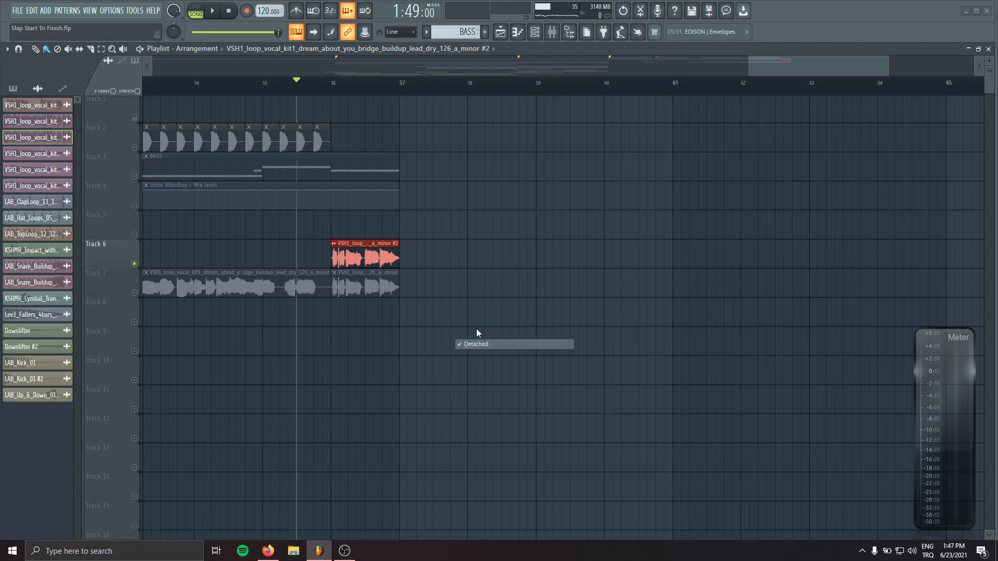
pyautogui.press('space')
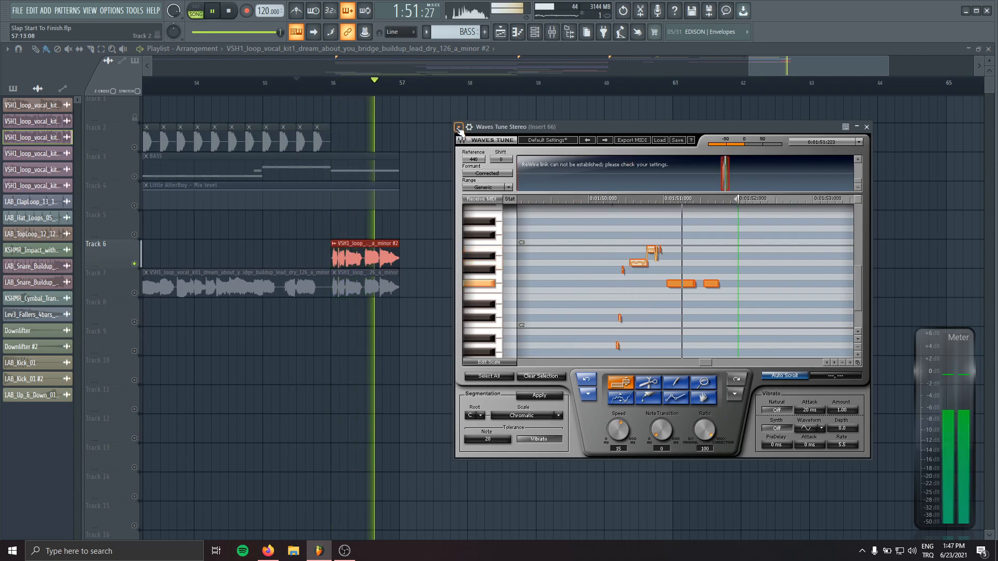
pyautogui.press('space')
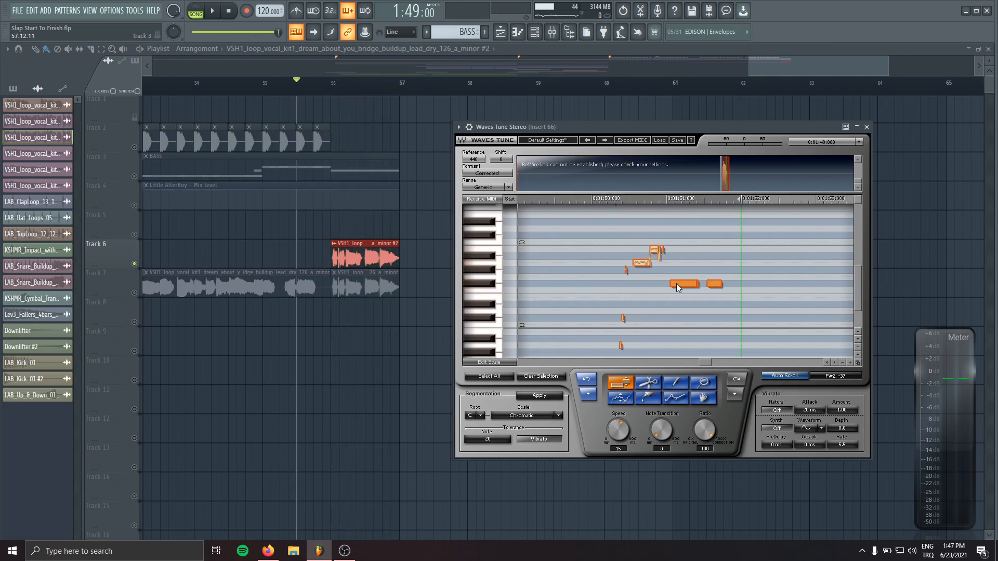
# Step: Consolidate Track 6's pitch-edited phrase from bar 56 into a rendered WAV clip with insert effects enabled
pyautogui.moveTo(671, 306); pyautogui.dragTo(671, 305)
pyautogui.rightClick(124, 242)
pyautogui.moveTo(161, 398)
pyautogui.click(240, 400)
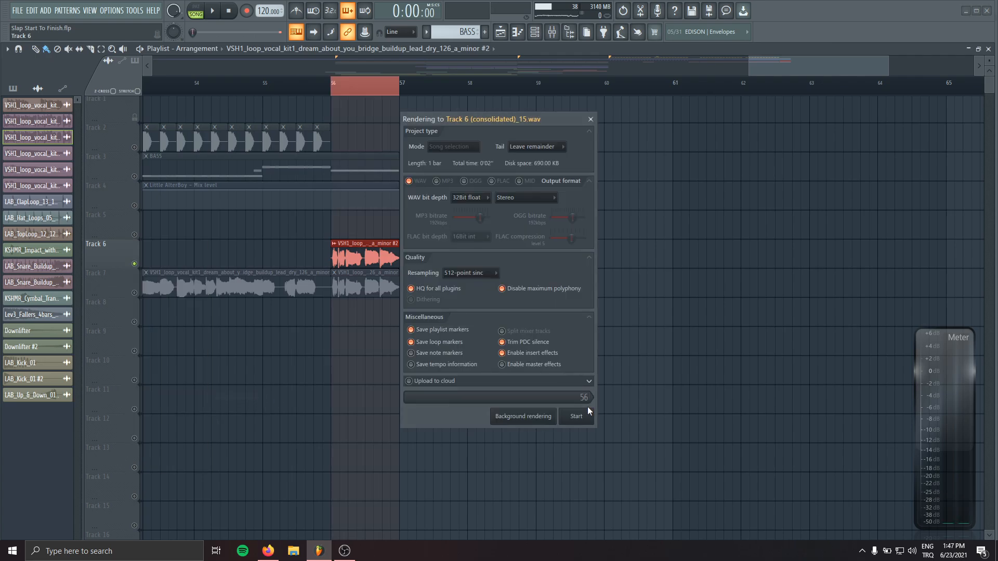
pyautogui.click(576, 417)
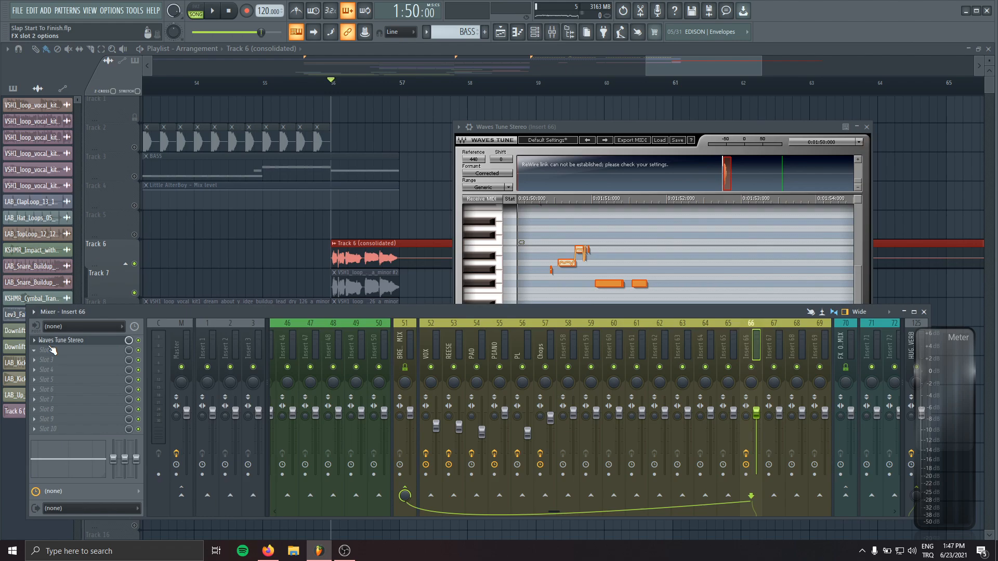
# Step: Delete Waves Tune Stereo from mixer insert 66 and slice the consolidated clip at bar 57
pyautogui.click(34, 341)
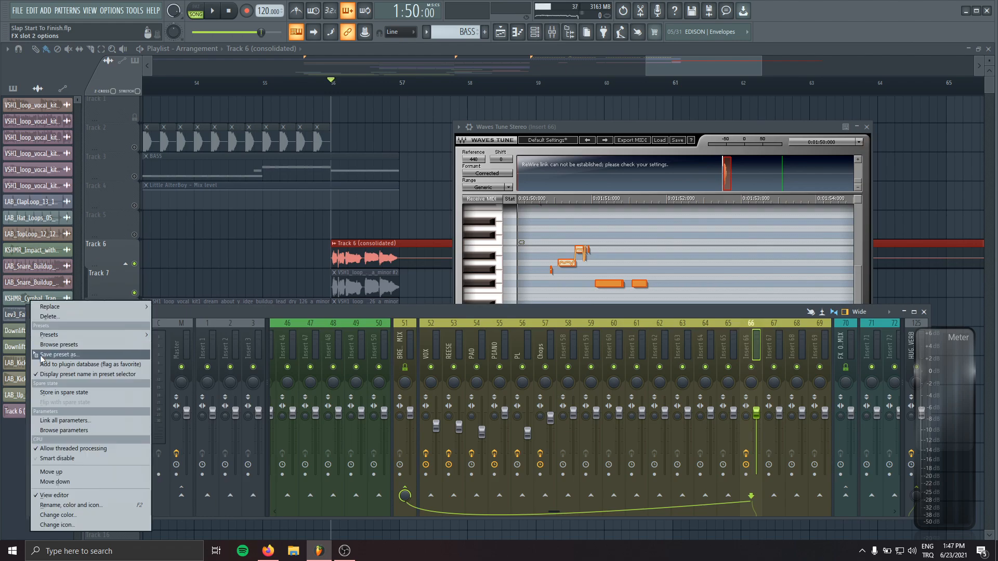
pyautogui.click(45, 316)
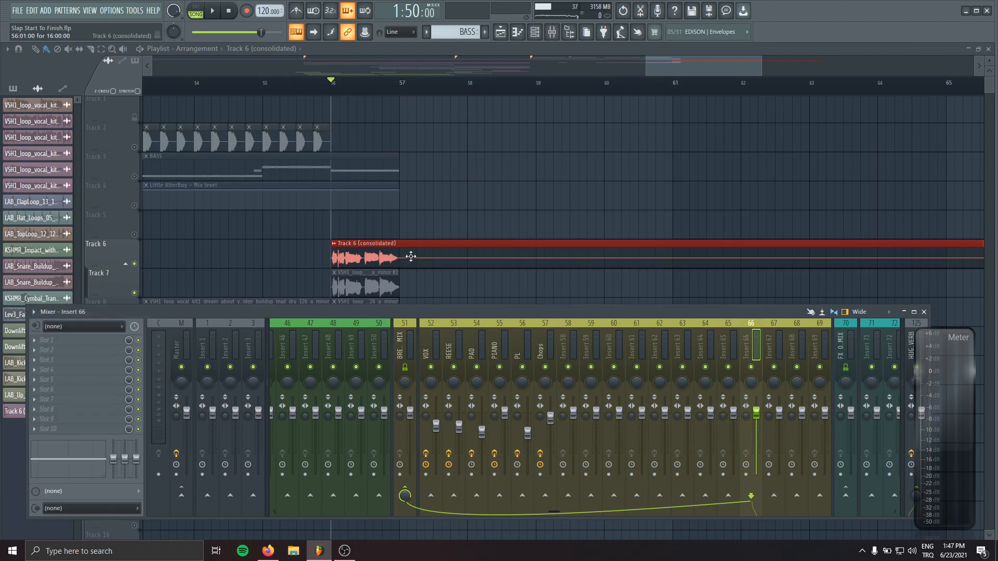
pyautogui.press('F9')
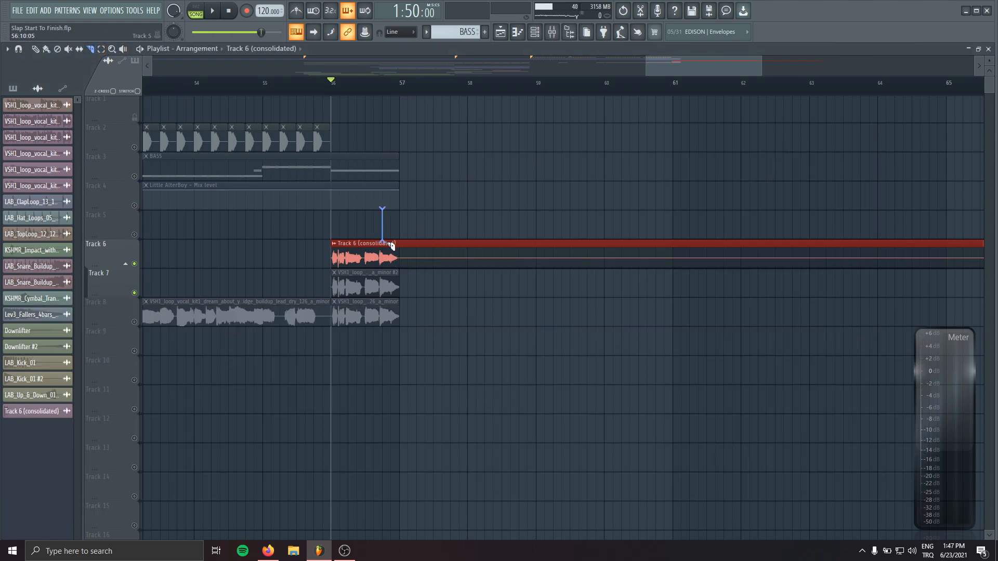
pyautogui.moveTo(390, 246); pyautogui.dragTo(392, 247)
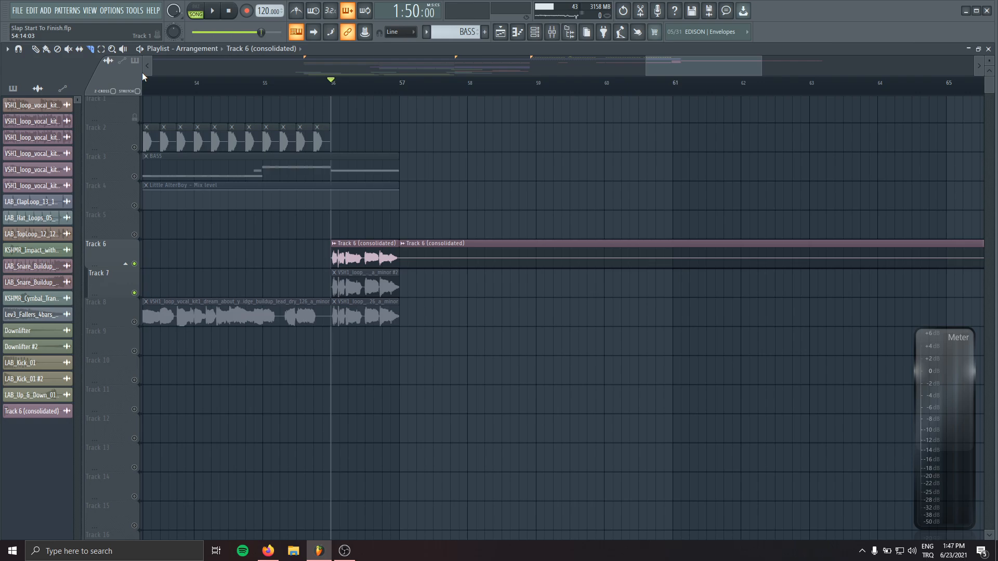
# Step: Copy the original vocal's mixer track setting onto the consolidated clip so it routes to track 52 (VOX)
pyautogui.doubleClick(365, 307)
pyautogui.rightClick(720, 262)
pyautogui.click(751, 386)
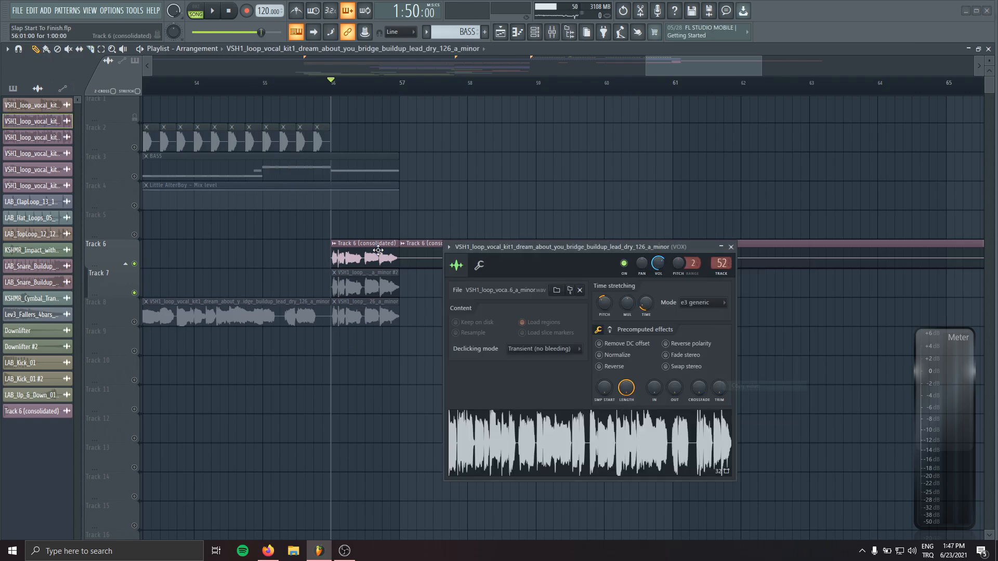
pyautogui.doubleClick(379, 252)
pyautogui.rightClick(295, 87)
pyautogui.click(348, 219)
# Step: Delete the consolidated clip's tail after bar 57 and replace the bar 56 phrase on Track 8 with the remaining piece
pyautogui.rightClick(432, 241)
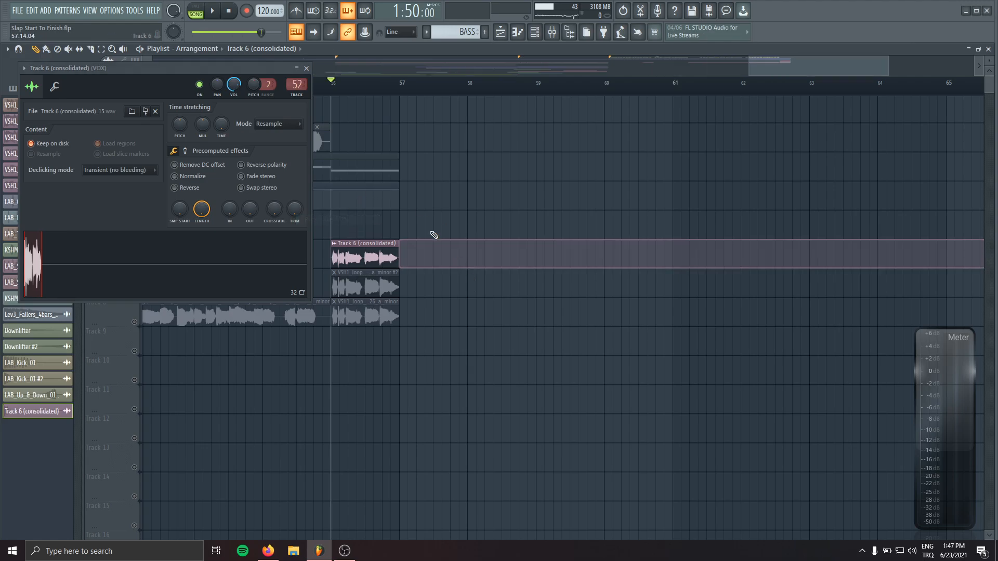
pyautogui.moveTo(378, 241); pyautogui.dragTo(378, 299)
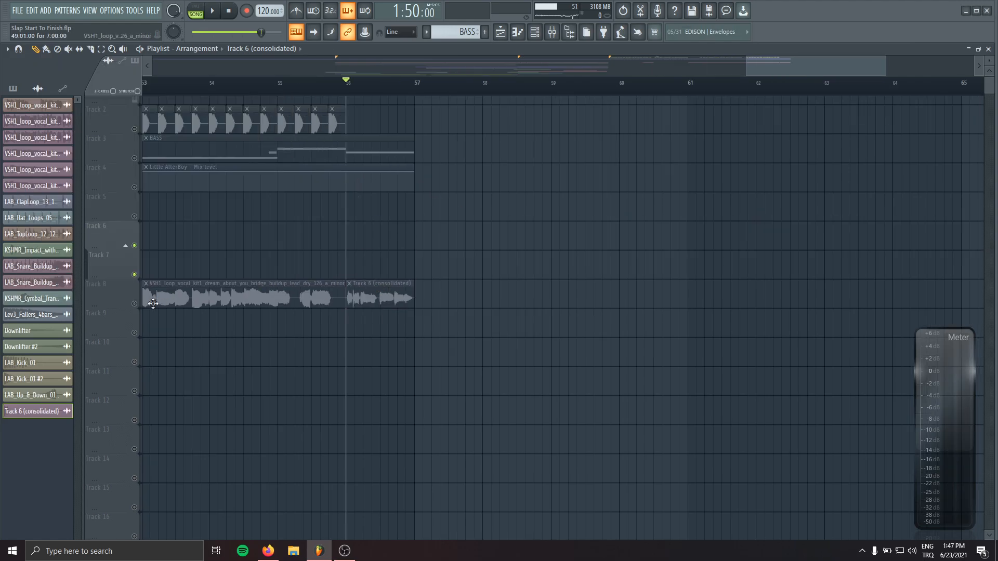
# Step: Solo Track 8 and audition the transition into the pitch-edited phrase from bar 55
pyautogui.click(153, 304)
pyautogui.click(286, 86)
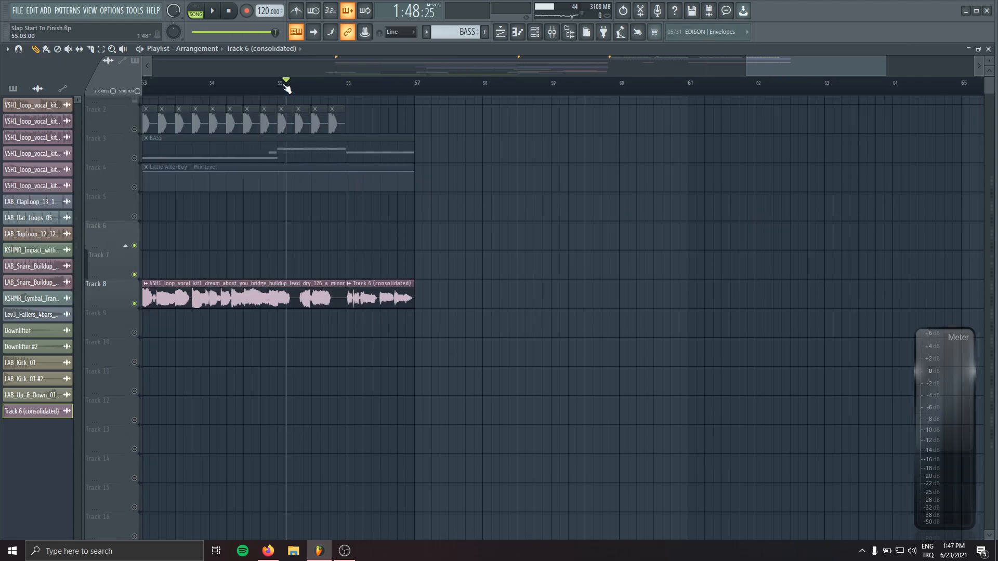
pyautogui.press('space')
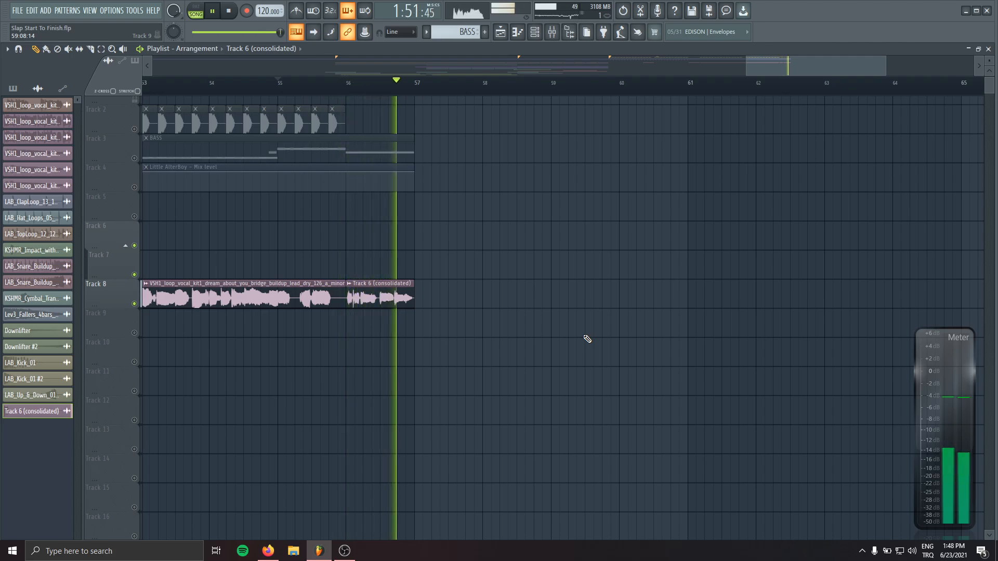
pyautogui.press('space')
# Step: Stop playback and unsolo Track 8 to bring the other playlist tracks back in
pyautogui.scroll(-3, 562, 338)
pyautogui.click(230, 12)
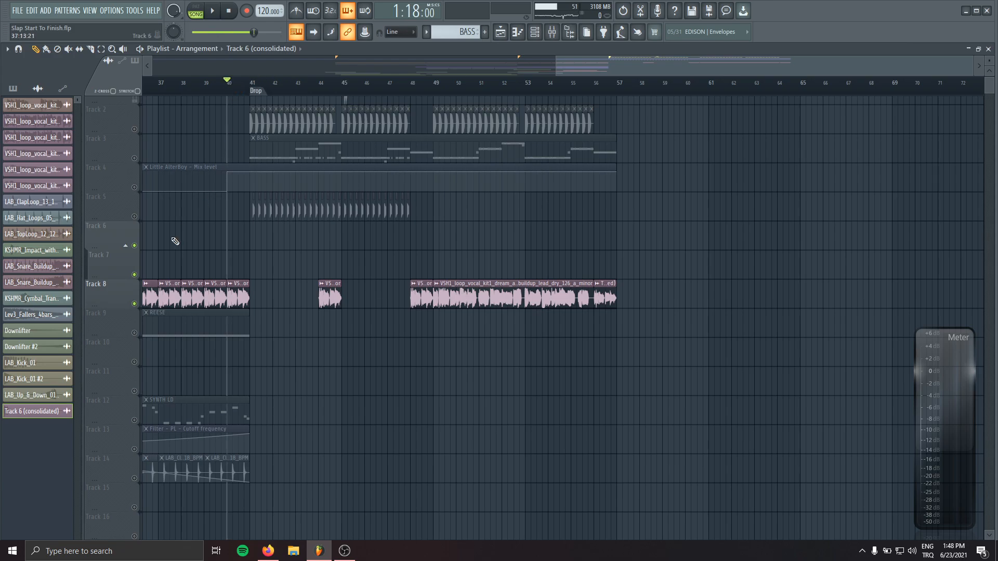
pyautogui.rightClick(134, 305)
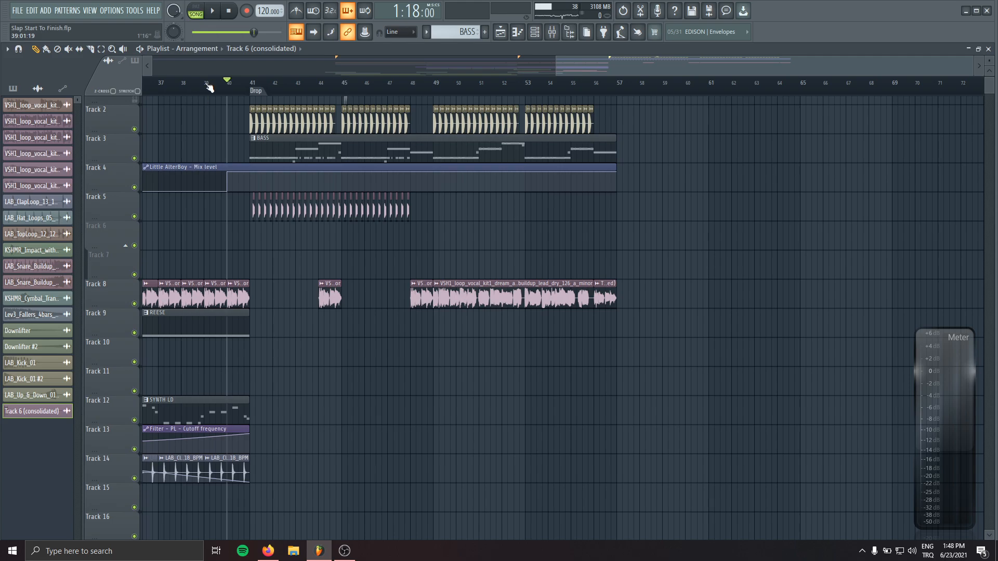
# Step: Play the arrangement from bar 39 and listen through the end of the build and the drop
pyautogui.click(206, 86)
pyautogui.press('space')
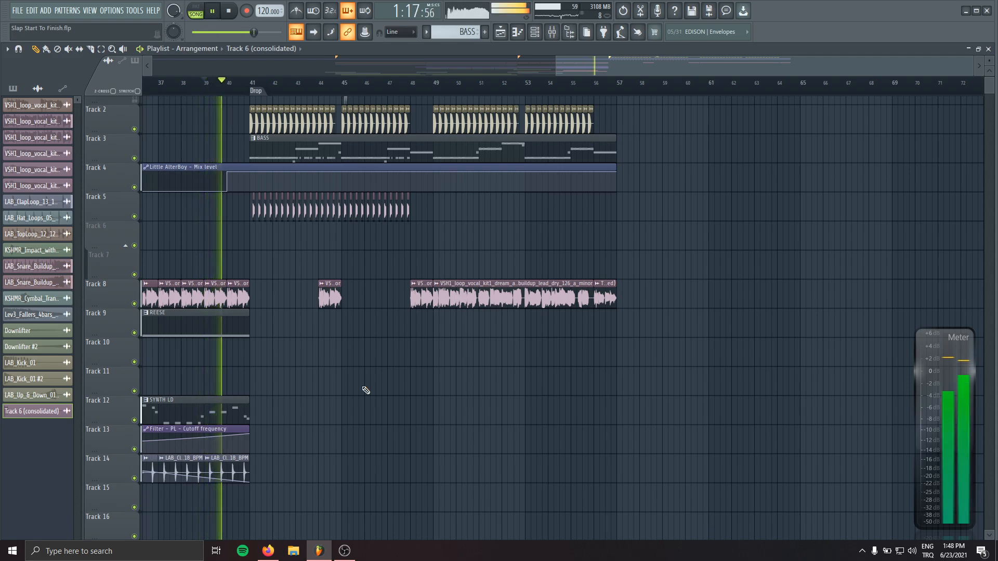
pyautogui.click(386, 409)
pyautogui.moveTo(362, 403); pyautogui.dragTo(439, 330)
pyautogui.rightClick(470, 338)
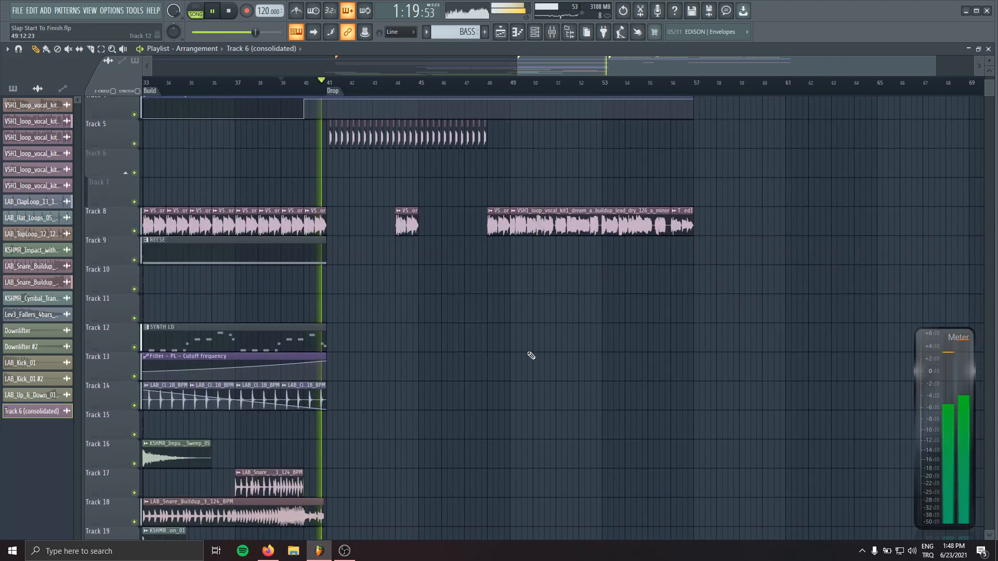
pyautogui.scroll(3, 546, 410)
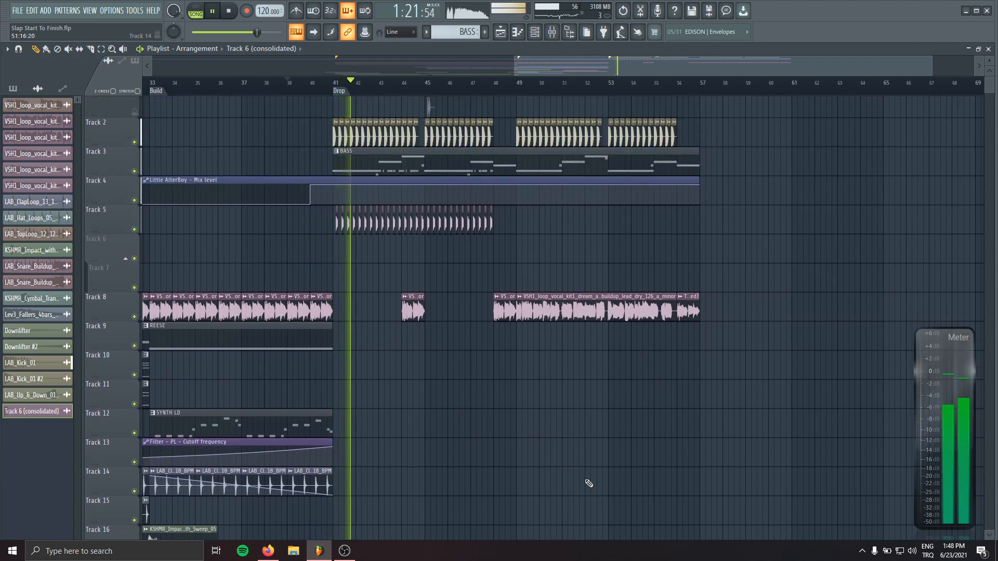
pyautogui.click(587, 453)
pyautogui.rightClick(593, 454)
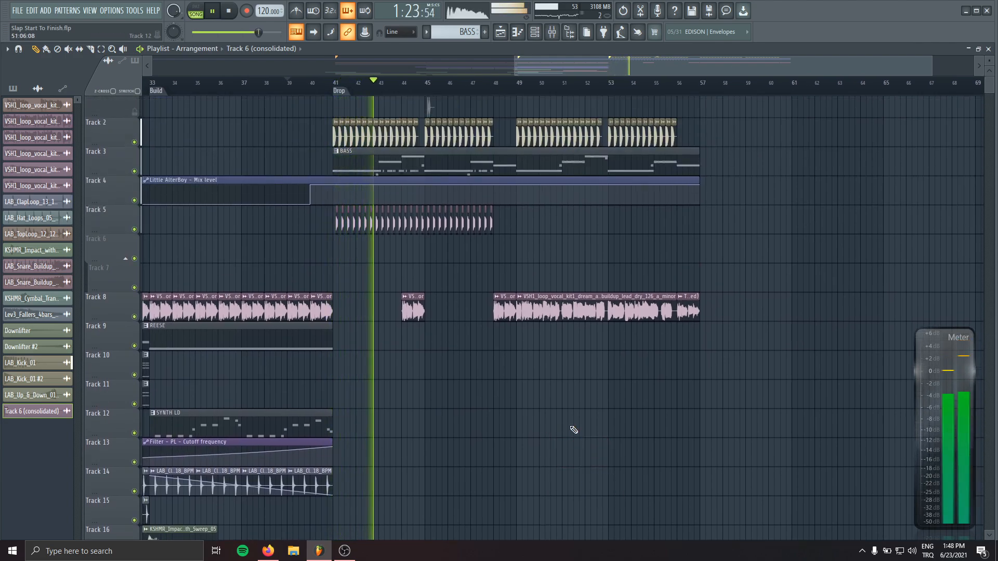
pyautogui.click(574, 430)
pyautogui.rightClick(575, 430)
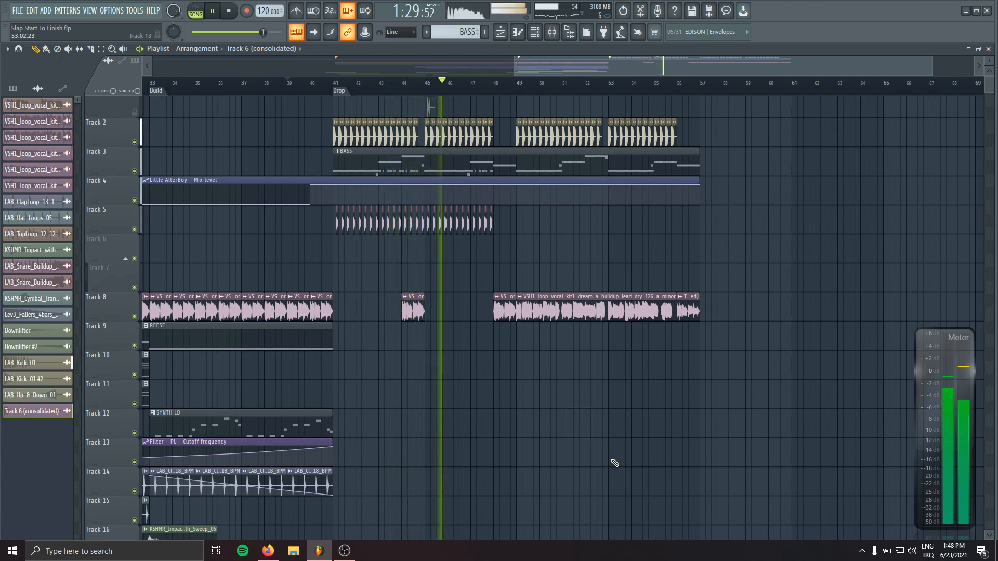
pyautogui.click(613, 462)
pyautogui.rightClick(618, 464)
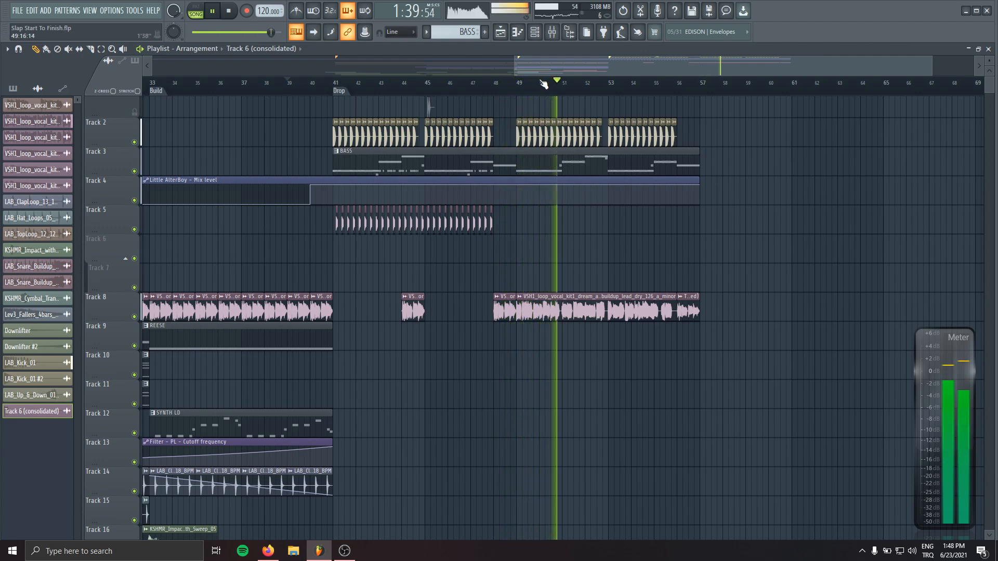
# Step: Load Kickstart into the VOX mixer channel's next free effect slot and set its mix to about 75%
pyautogui.click(552, 34)
pyautogui.click(97, 424)
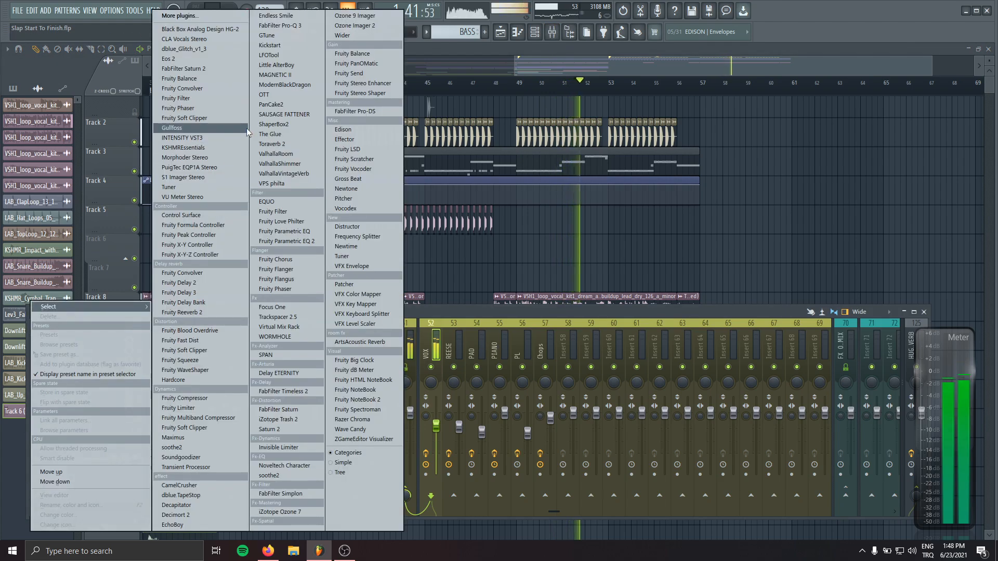
pyautogui.click(269, 46)
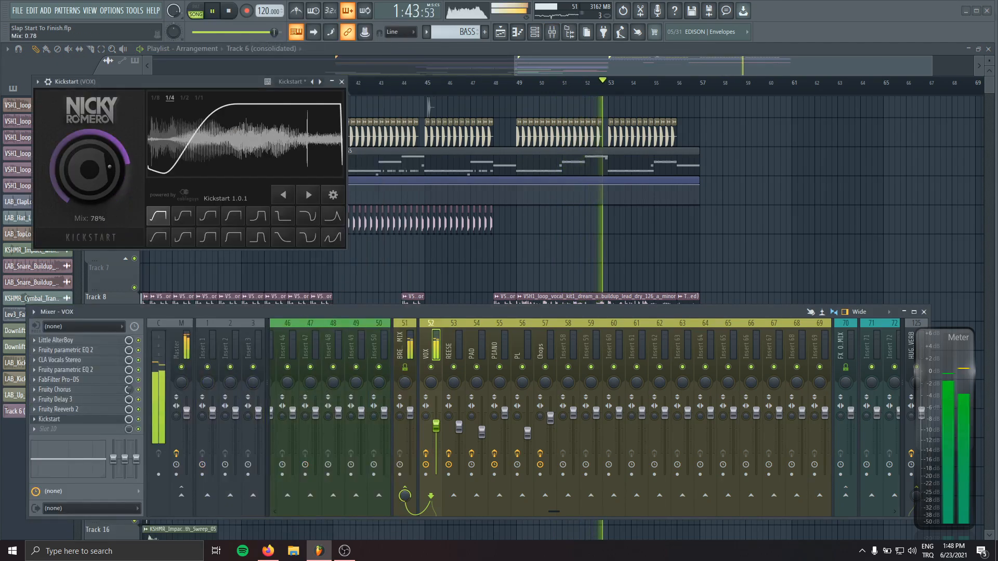
pyautogui.moveTo(104, 180); pyautogui.dragTo(104, 183)
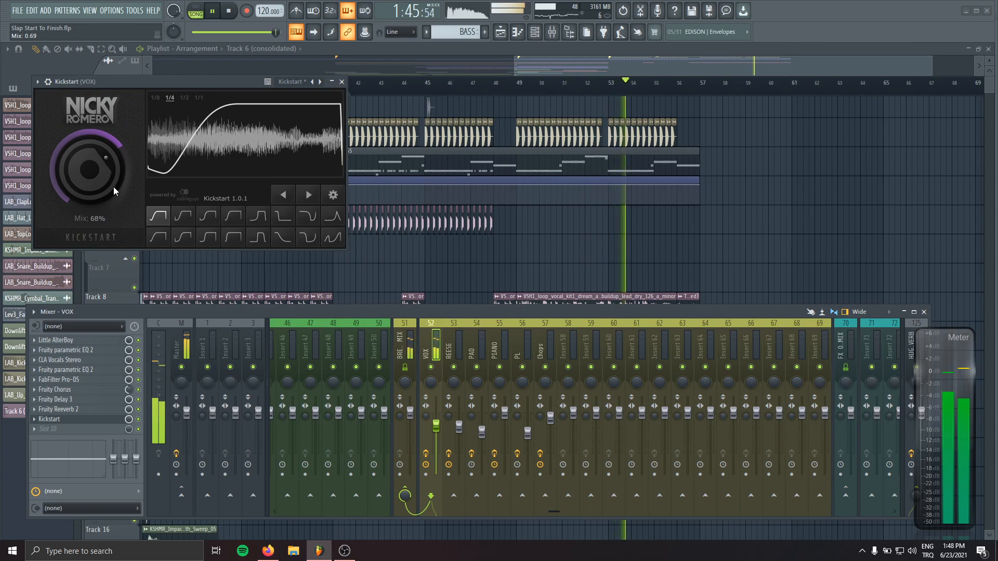
pyautogui.moveTo(113, 186); pyautogui.dragTo(114, 187)
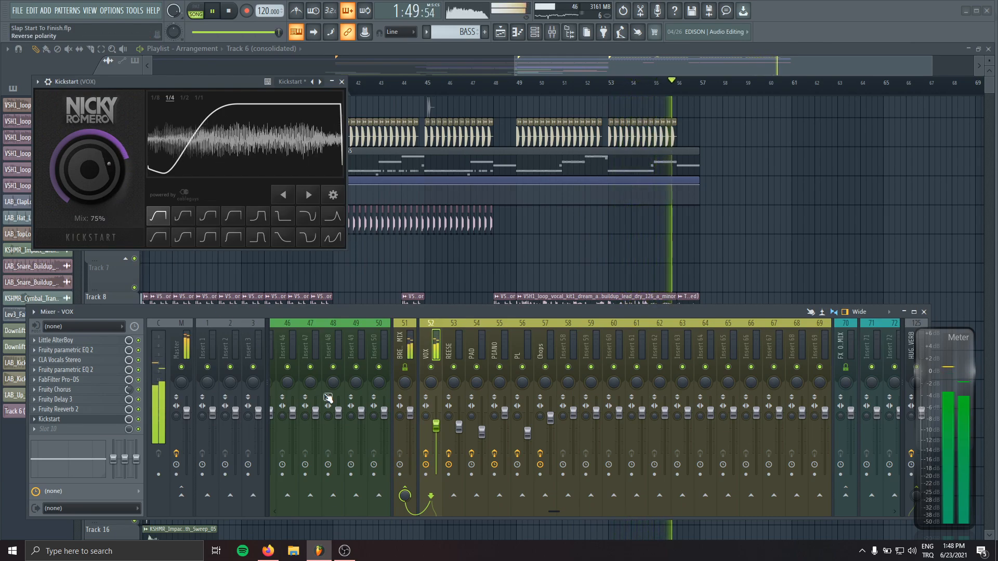
pyautogui.click(342, 82)
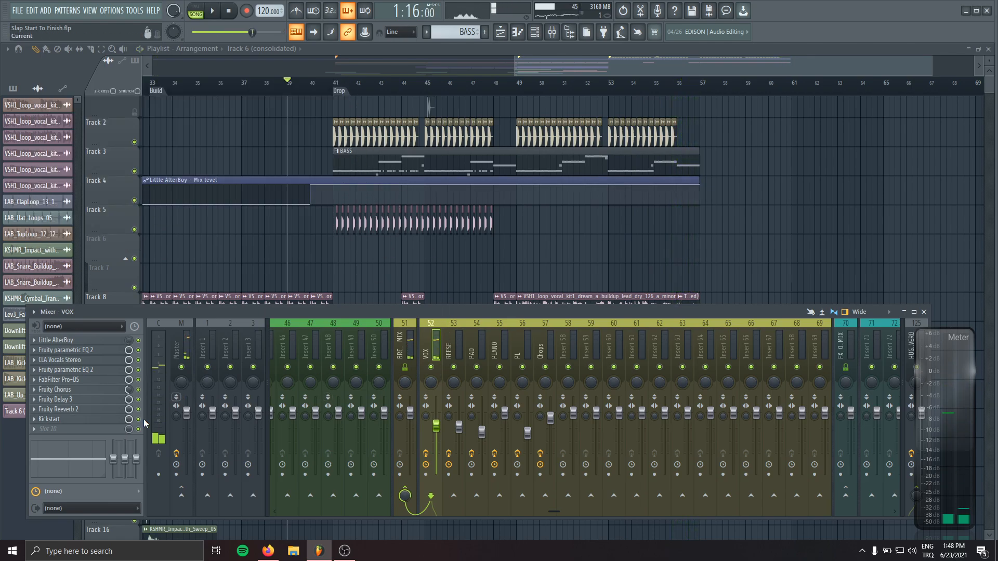
# Step: Create an automation clip for Kickstart's mix level and move its track to the top of the playlist
pyautogui.rightClick(128, 419)
pyautogui.click(171, 455)
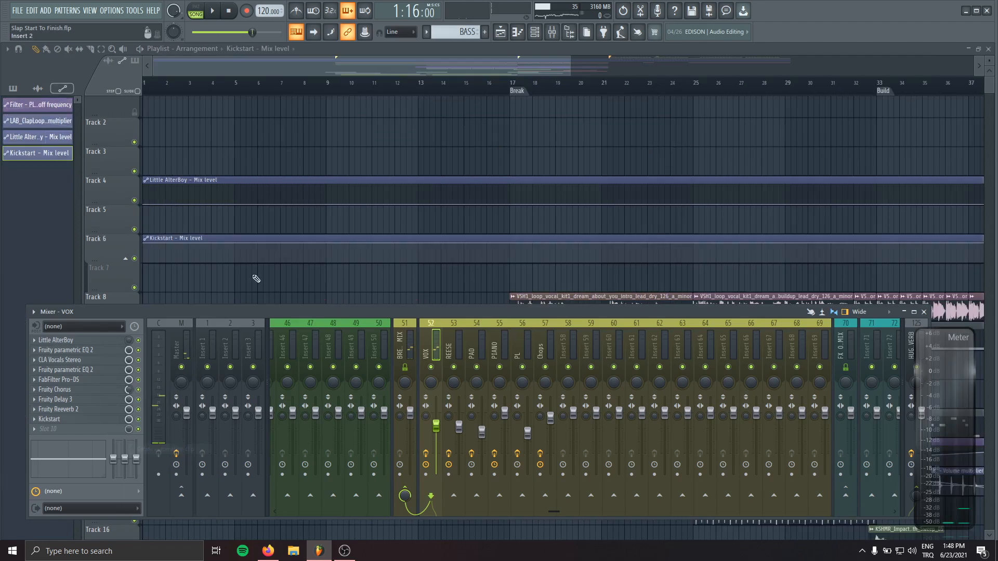
pyautogui.click(188, 255)
pyautogui.scroll(-3, 182, 254)
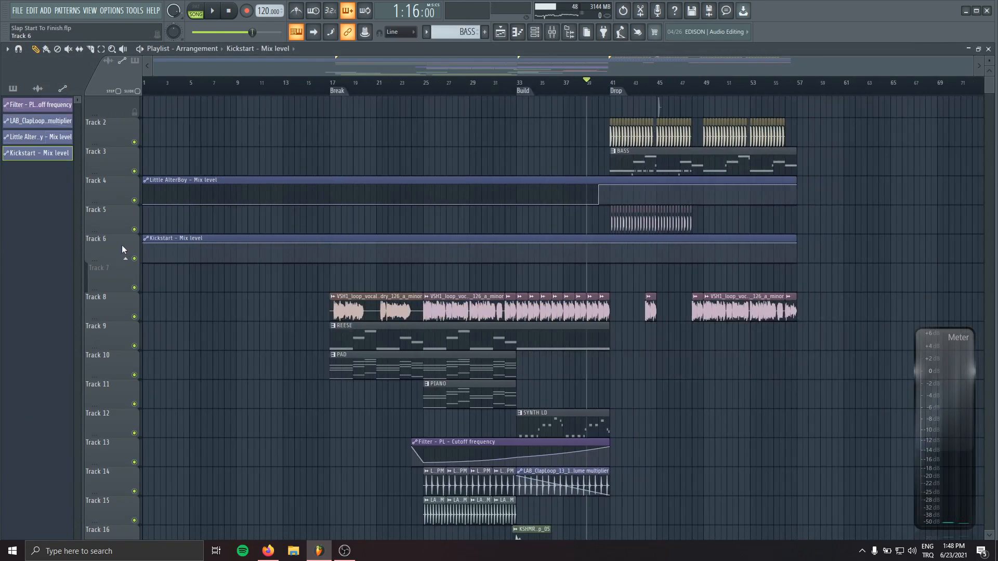
pyautogui.moveTo(122, 244); pyautogui.dragTo(122, 110)
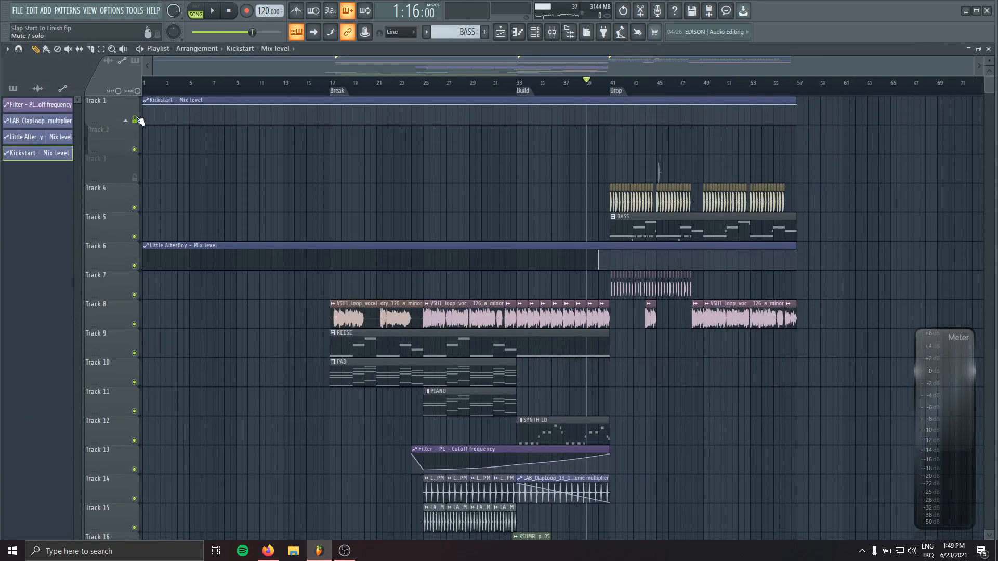
# Step: Rename the Kickstart mix level automation clip as SC MAIN
pyautogui.middleClick(158, 100)
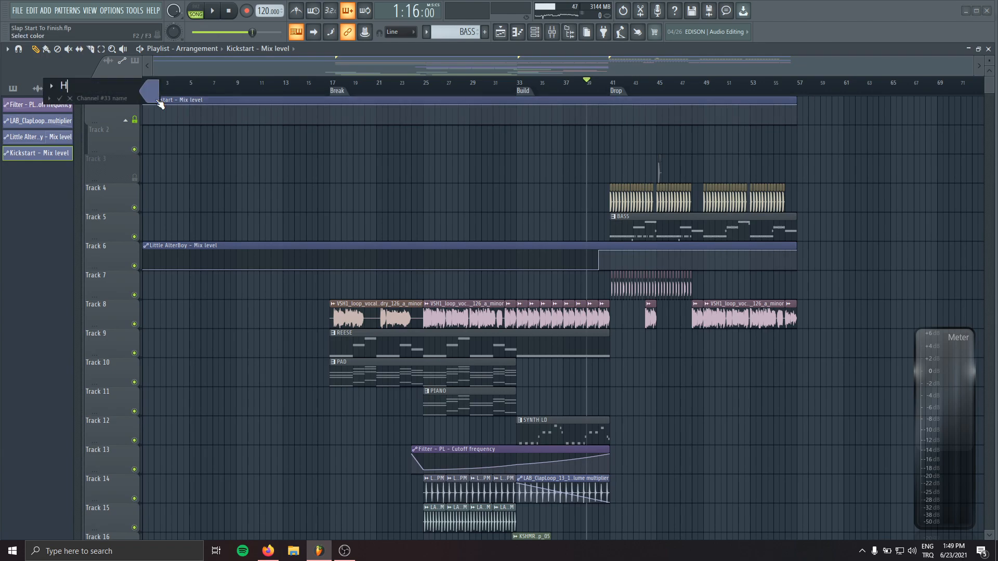
pyautogui.write('SC MAIN')
pyautogui.press('Return')
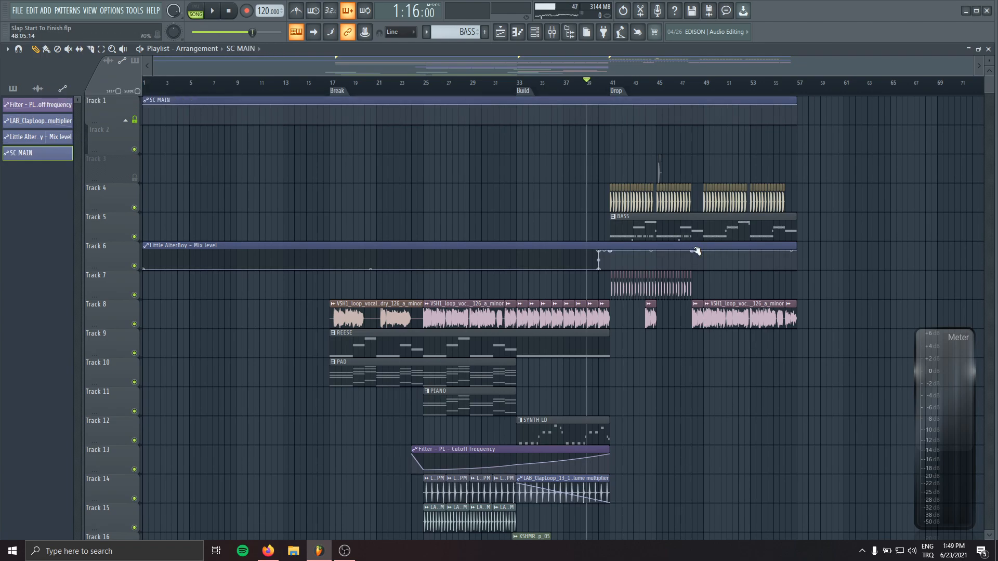
# Step: Shape the SC MAIN automation to drop to zero from bar 17 until the drop at bar 41
pyautogui.keyDown('ctrl'); pyautogui.scroll(4, 584, 142); pyautogui.keyUp('ctrl')
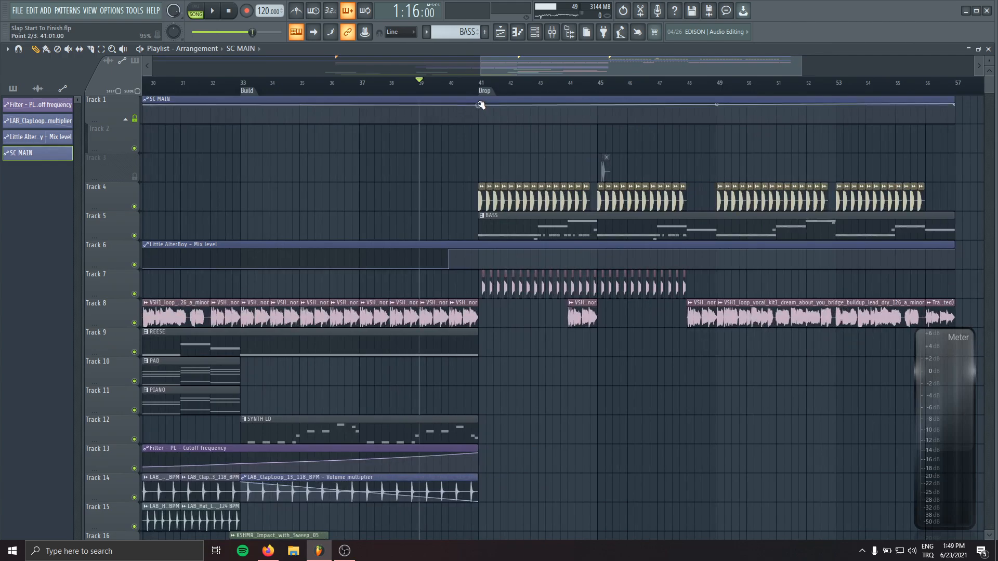
pyautogui.keyDown('ctrl'); pyautogui.scroll(-4, 345, 147); pyautogui.keyUp('ctrl')
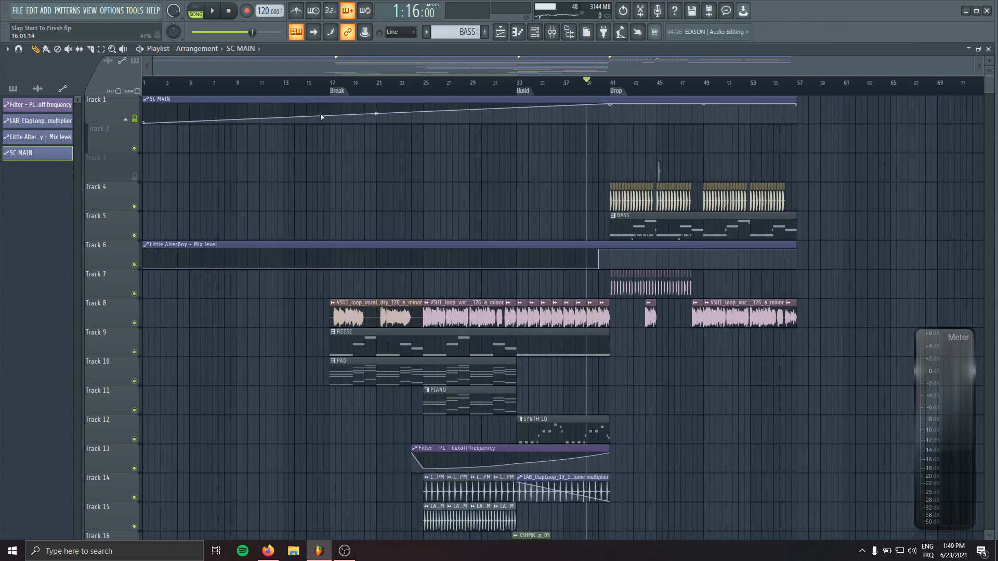
pyautogui.hotkey('ctrl', 'z')
pyautogui.rightClick(334, 101)
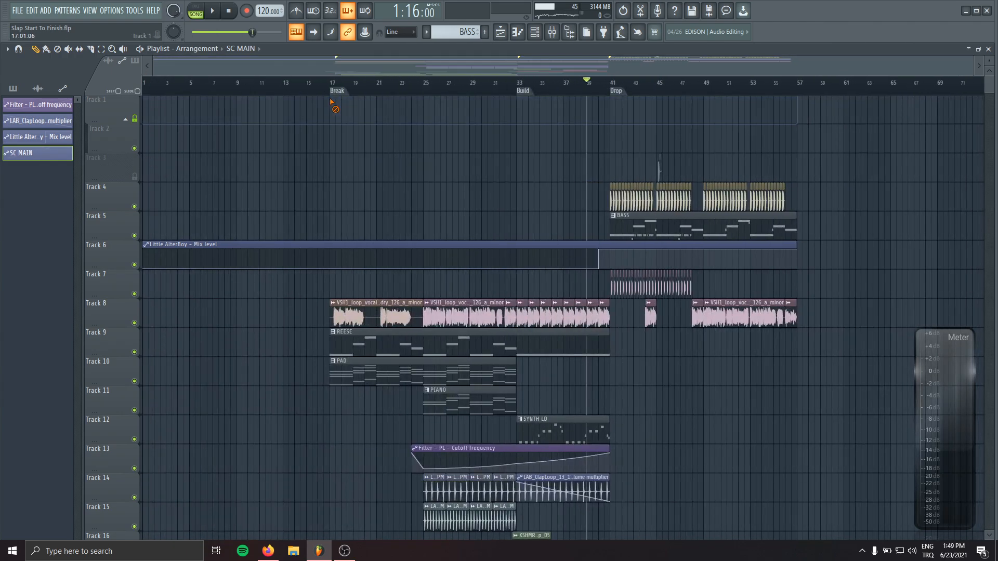
pyautogui.hotkey('ctrl', 'z')
pyautogui.moveTo(331, 106); pyautogui.dragTo(331, 125)
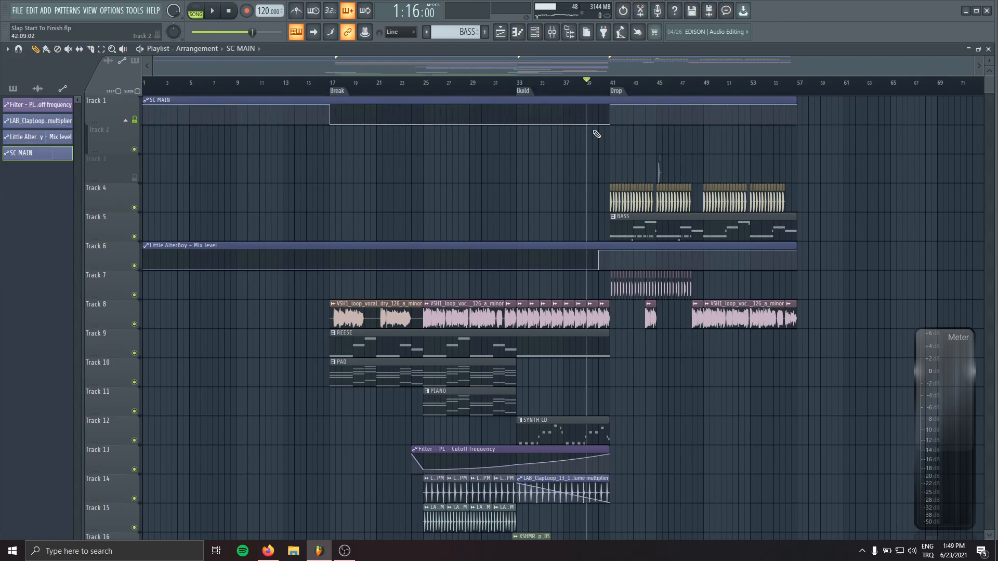
# Step: Drop the SC MAIN automation to zero between bars 48 and 49 and again from bar 56 onwards
pyautogui.keyDown('ctrl'); pyautogui.scroll(4, 704, 133); pyautogui.keyUp('ctrl')
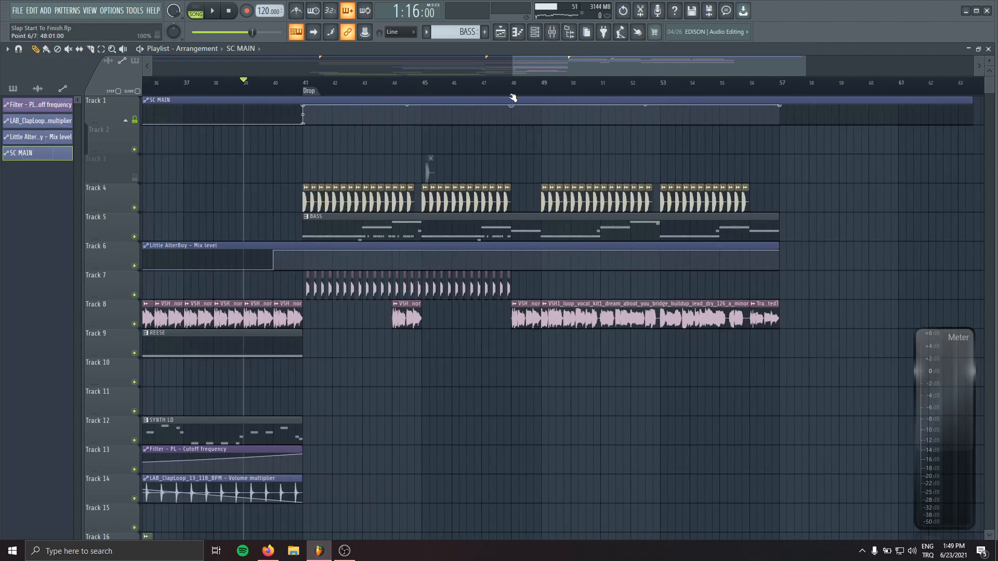
pyautogui.hotkey('ctrl', 'z')
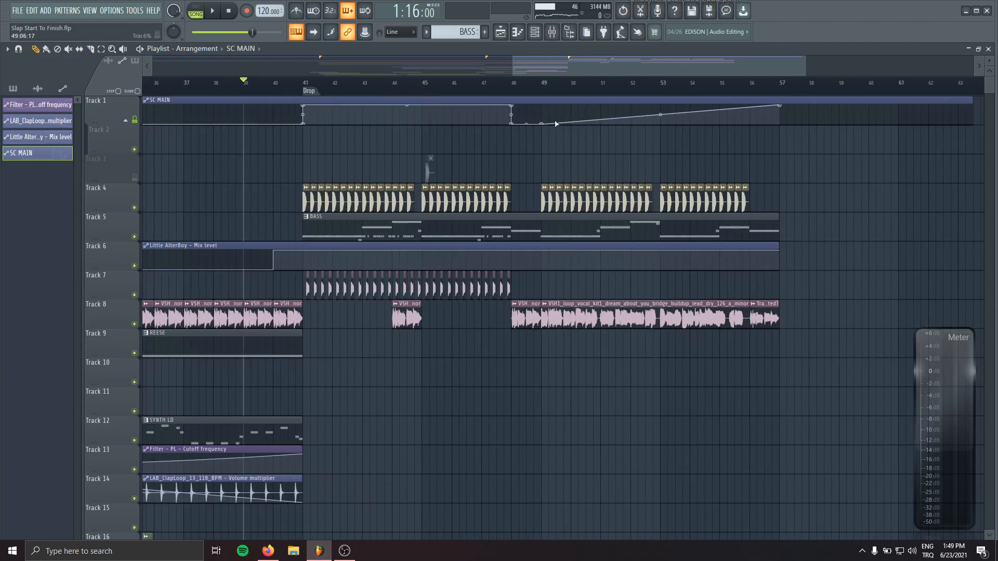
pyautogui.moveTo(556, 124); pyautogui.dragTo(571, 108)
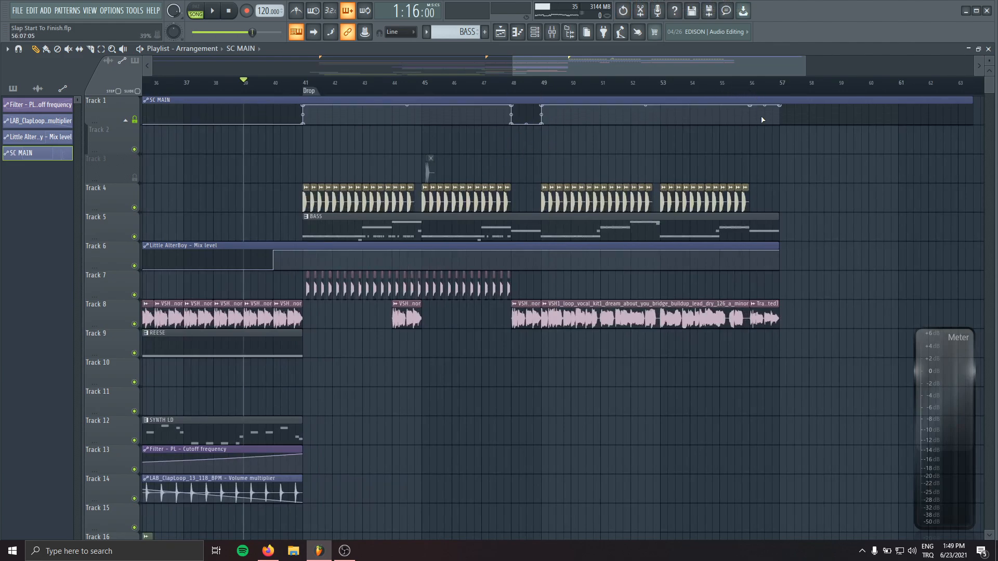
pyautogui.keyDown('ctrl'); pyautogui.scroll(-4, 810, 170); pyautogui.keyUp('ctrl')
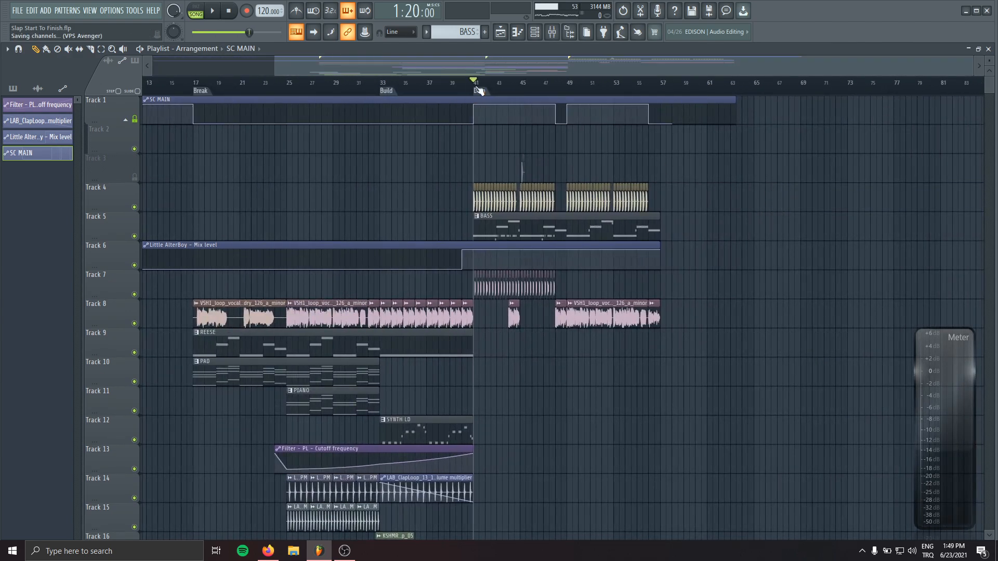
# Step: Insert an empty playlist track directly below the Little AlterBoy mix level automation
pyautogui.moveTo(632, 250); pyautogui.dragTo(488, 196)
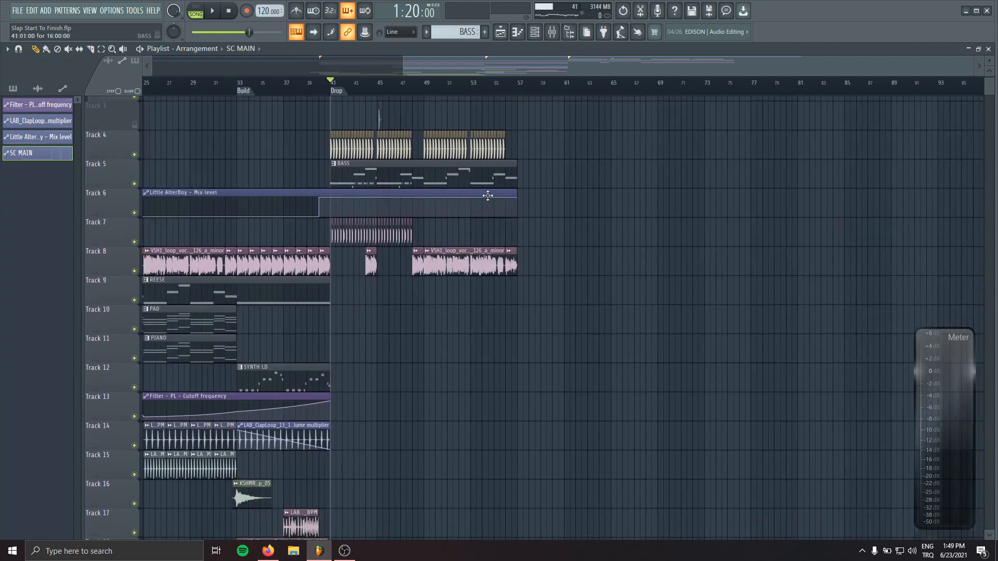
pyautogui.keyDown('alt'); pyautogui.scroll(-3, 509, 209); pyautogui.keyUp('alt')
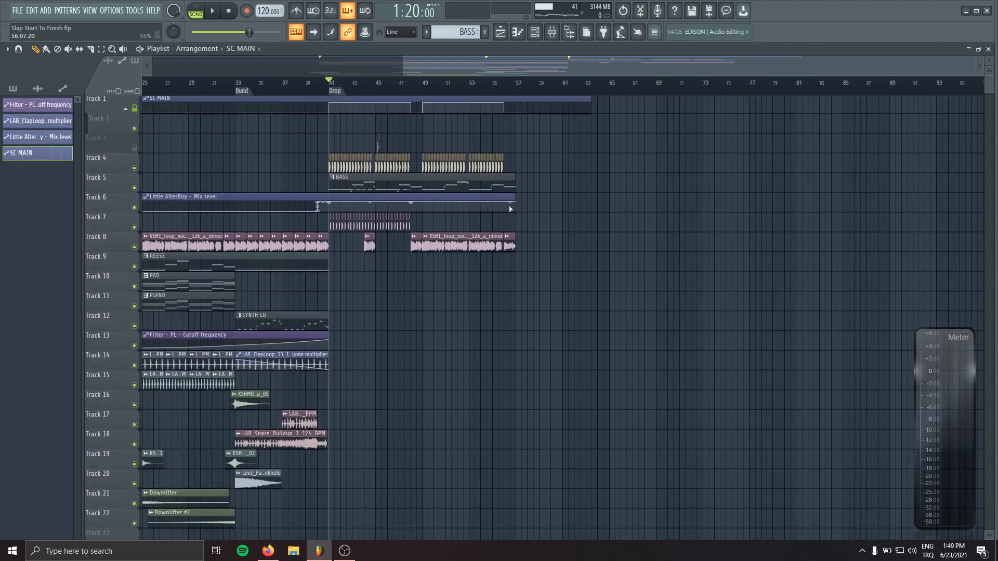
pyautogui.rightClick(123, 242)
pyautogui.click(155, 431)
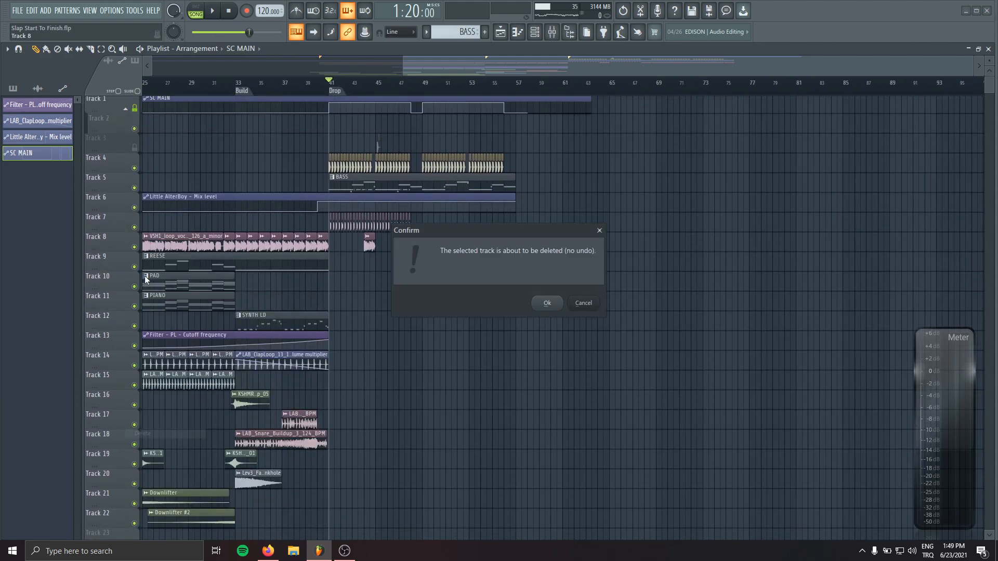
pyautogui.press('Escape')
# Step: Audition samples in the LAB_Top_Loops folder and place LAB_TopLoop_08_116_BPM at bar 49 on Track 7
pyautogui.hotkey('alt', 'F8')
pyautogui.click(137, 267)
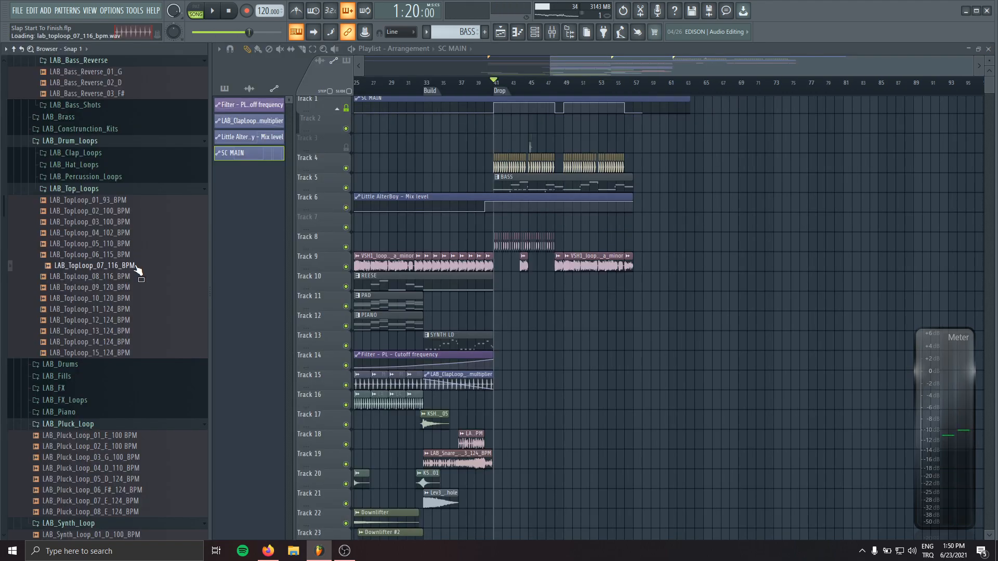
pyautogui.click(134, 277)
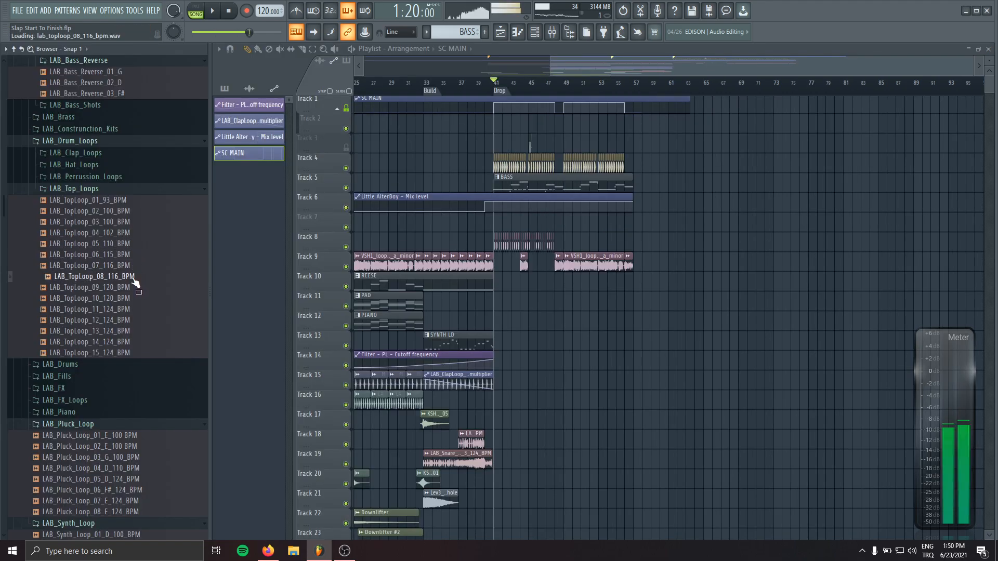
pyautogui.click(132, 287)
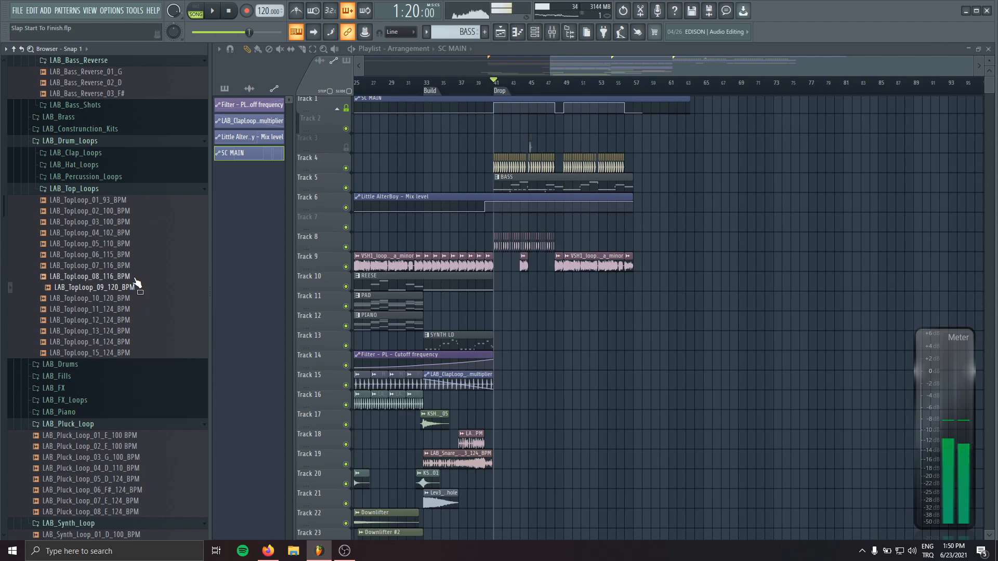
pyautogui.moveTo(135, 279); pyautogui.dragTo(565, 224)
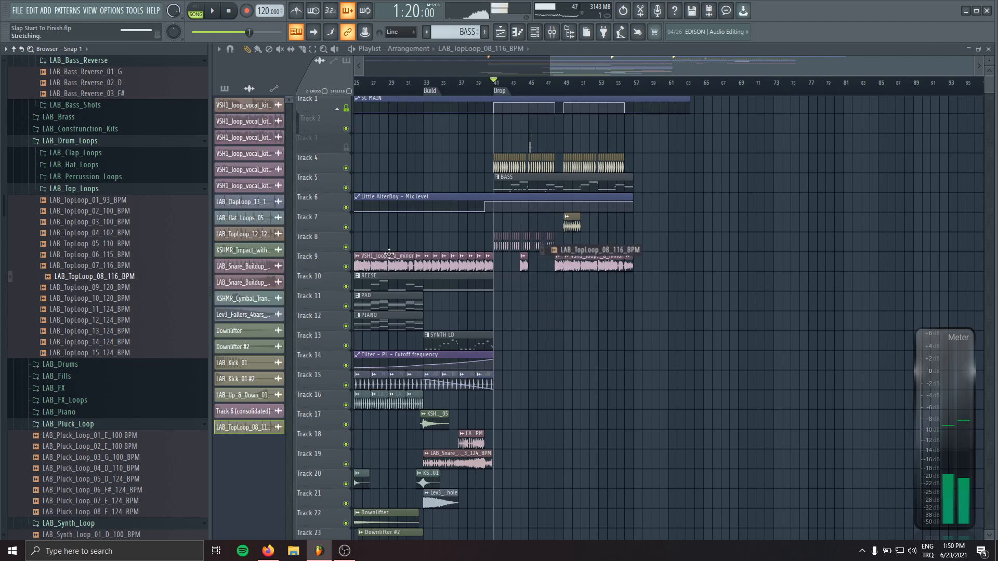
pyautogui.scroll(3, 536, 259)
pyautogui.hscroll(3, 537, 218)
pyautogui.click(468, 85)
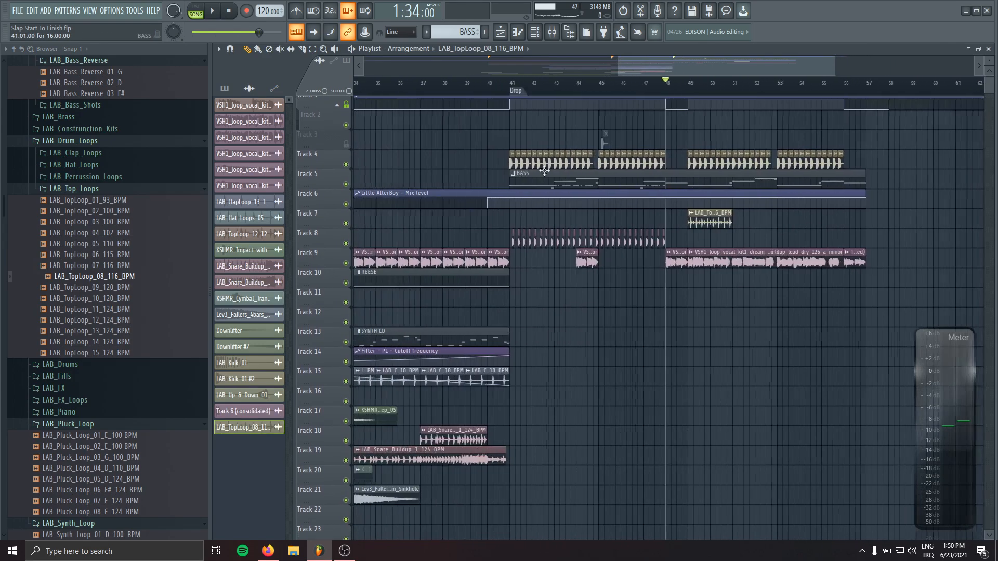
# Step: Insert an empty Track 7, audition samples in LAB_Clap_Loops and place LAB_ClapLoop_12_116_BPM on it at bar 45
pyautogui.click(101, 154)
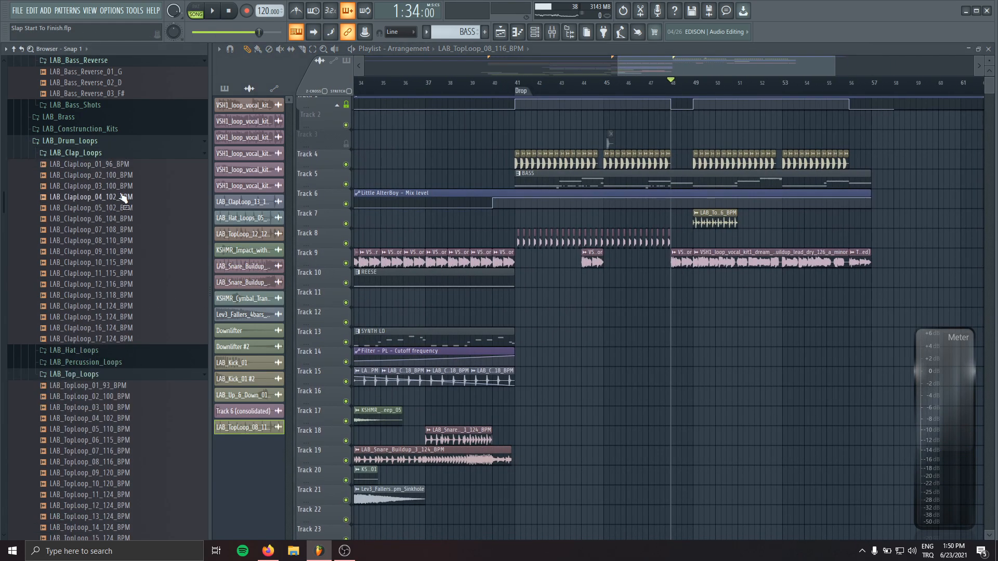
pyautogui.rightClick(332, 213)
pyautogui.click(354, 399)
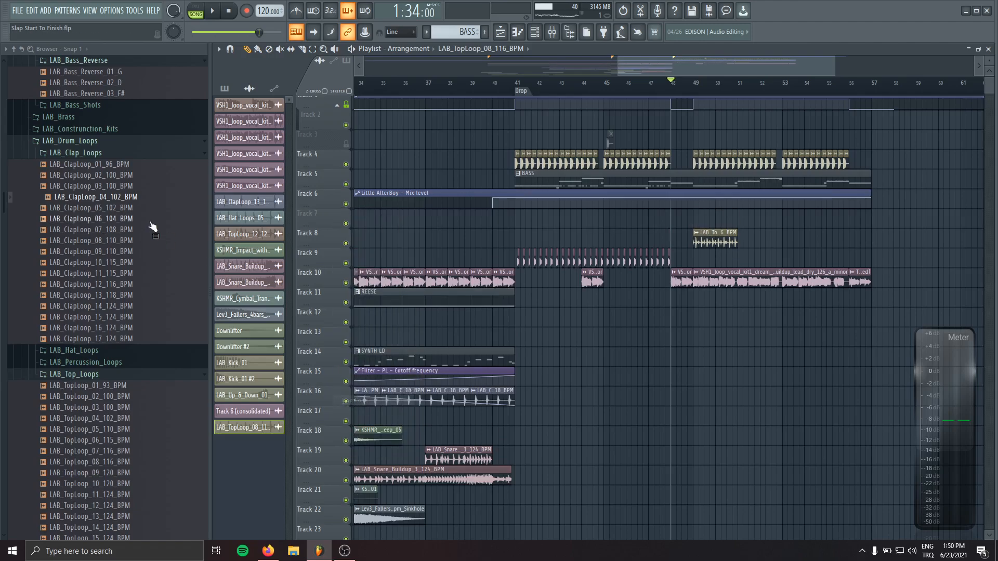
pyautogui.click(130, 241)
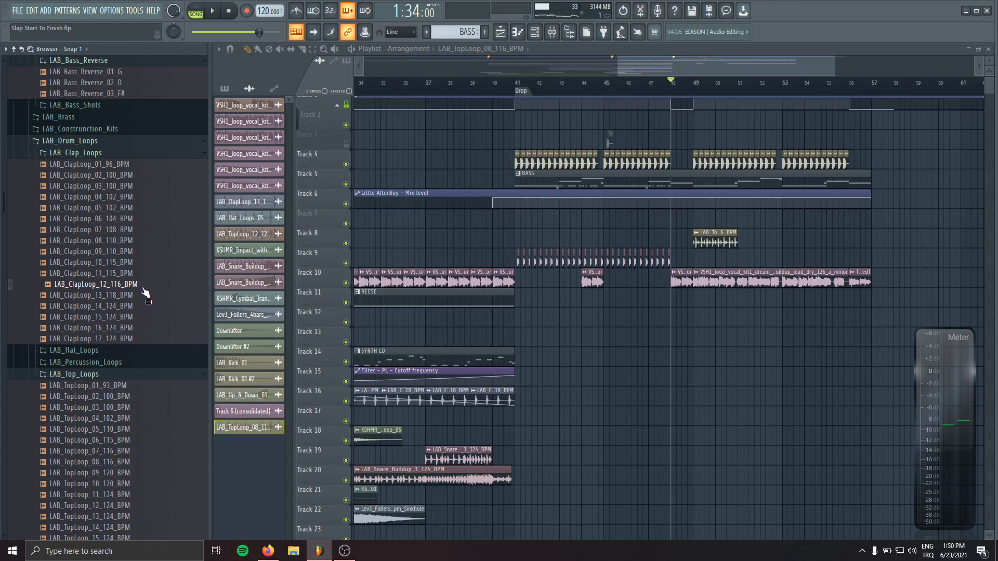
pyautogui.moveTo(146, 293); pyautogui.dragTo(607, 219)
# Step: Insert another empty track above the placed clap loop and add LAB_ClapLoop_13_118_BPM there at bar 45
pyautogui.rightClick(316, 211)
pyautogui.click(333, 400)
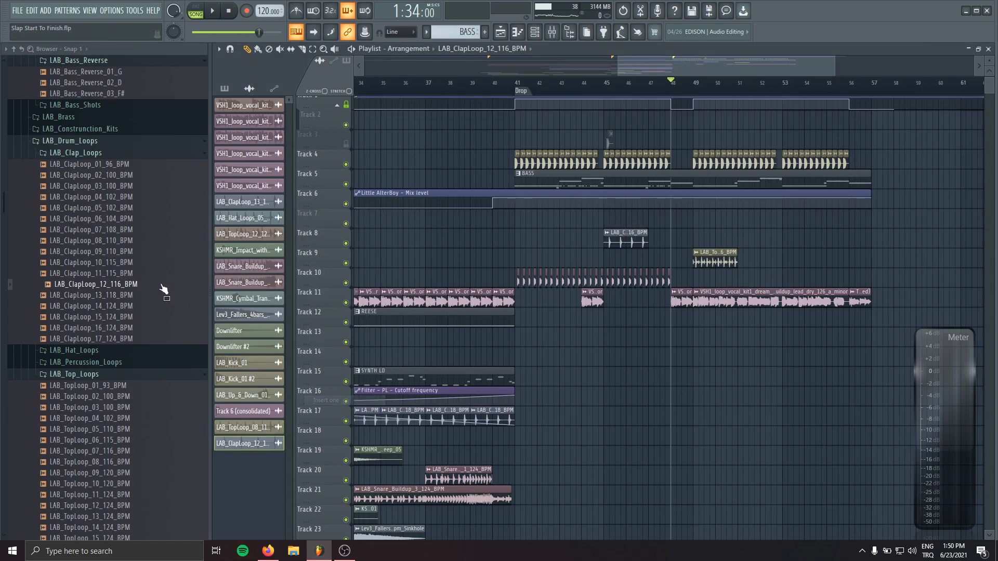
pyautogui.moveTo(123, 296); pyautogui.dragTo(605, 219)
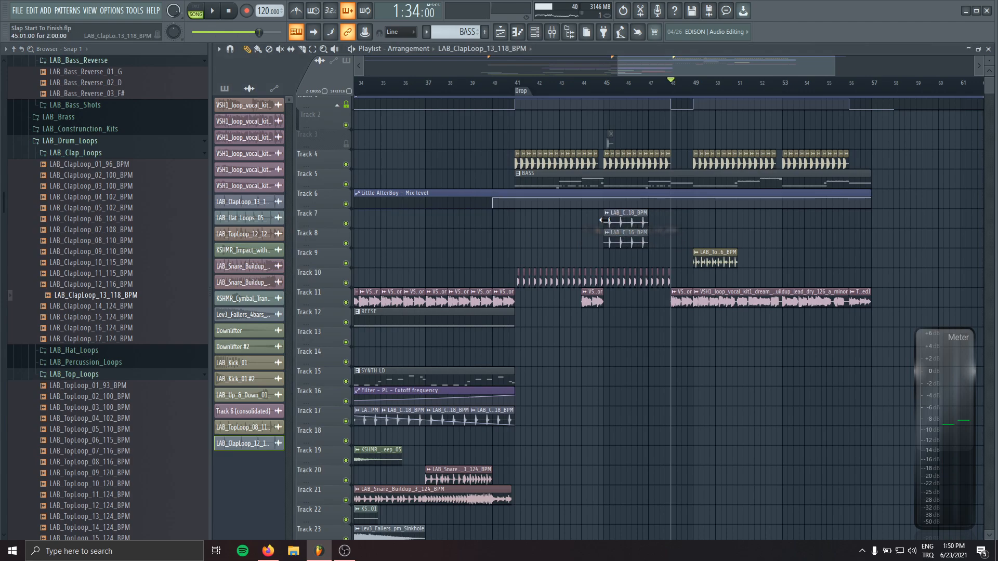
# Step: Repeat both clap loops on Tracks 7 and 8 so they run from bar 45 to bar 49, and play the section
pyautogui.scroll(4, 737, 228)
pyautogui.moveTo(522, 214); pyautogui.dragTo(528, 240)
pyautogui.press('space')
pyautogui.click(639, 226)
pyautogui.rightClick(659, 227)
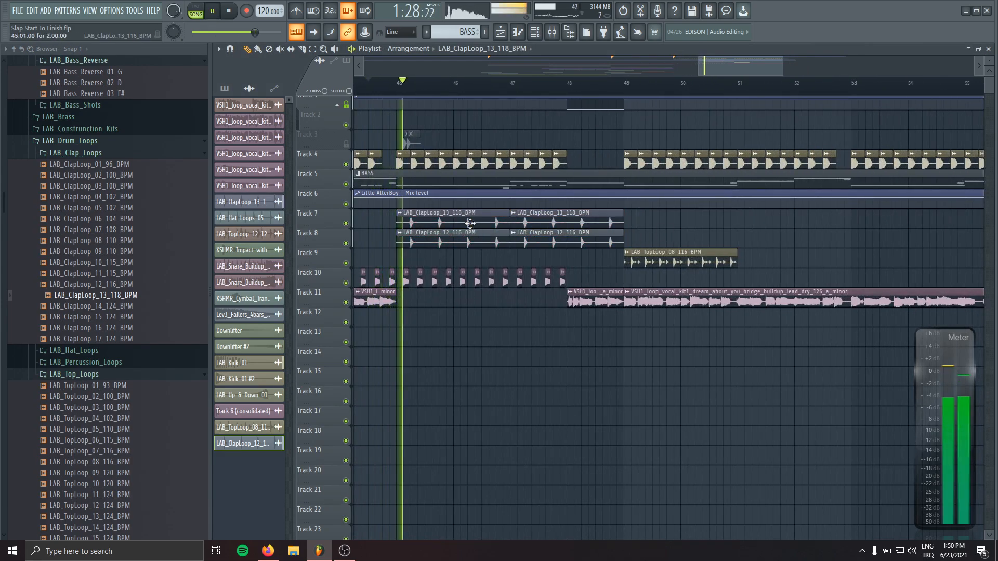
# Step: Listen to the section with Track 8 muted and open the LAB_ClapLoop_13_118_BPM channel settings
pyautogui.click(346, 224)
pyautogui.click(347, 224)
pyautogui.click(346, 244)
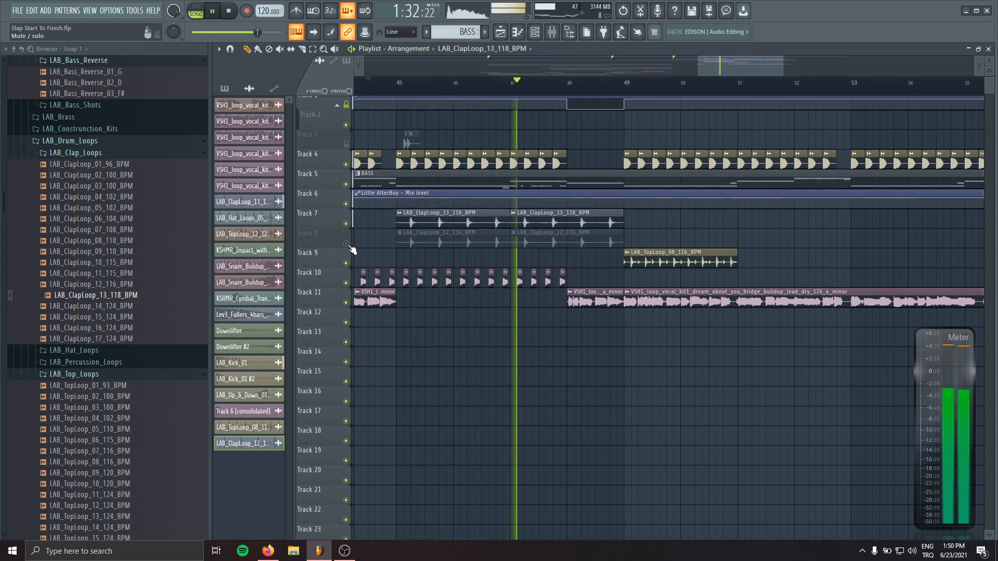
pyautogui.click(243, 202)
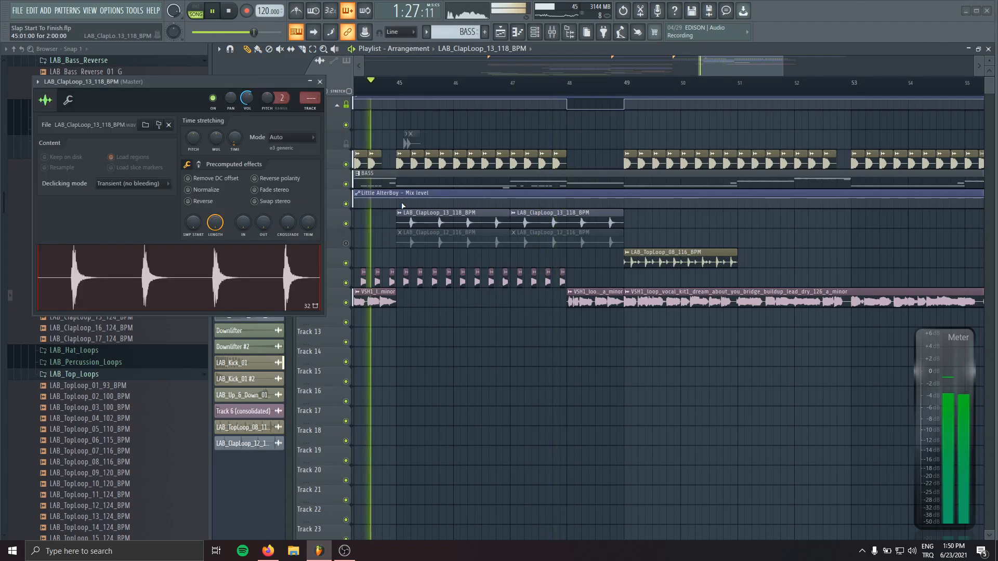
pyautogui.press('space')
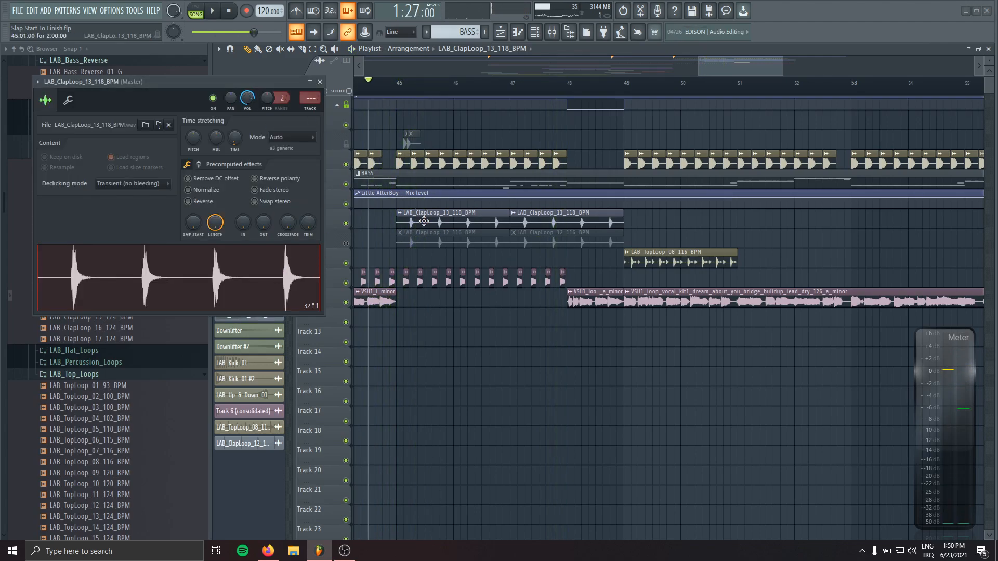
# Step: Compare the two clap loops by soloing Tracks 7 and 8 separately and listening to them together
pyautogui.rightClick(346, 223)
pyautogui.press('space')
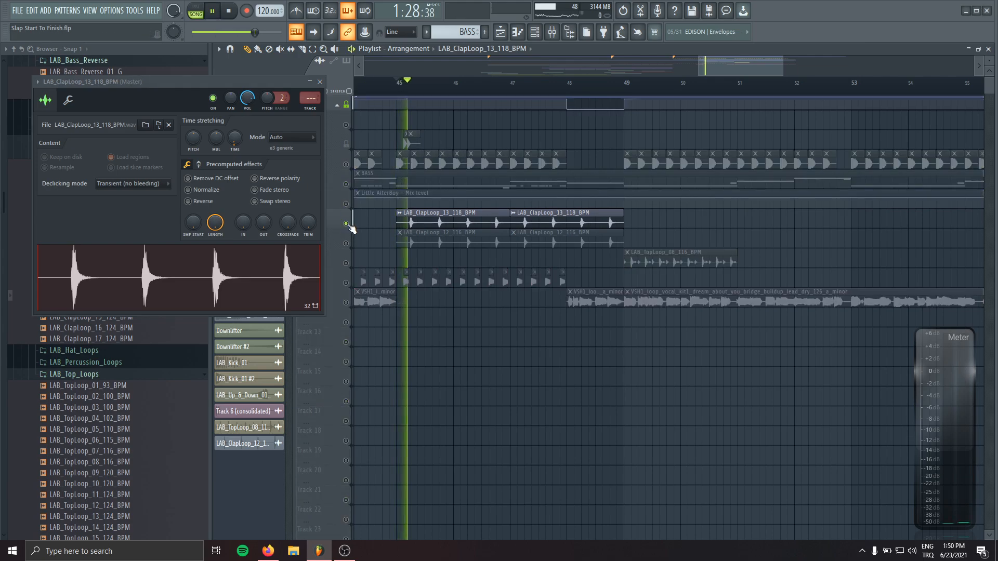
pyautogui.press('space')
pyautogui.rightClick(346, 244)
pyautogui.press('space')
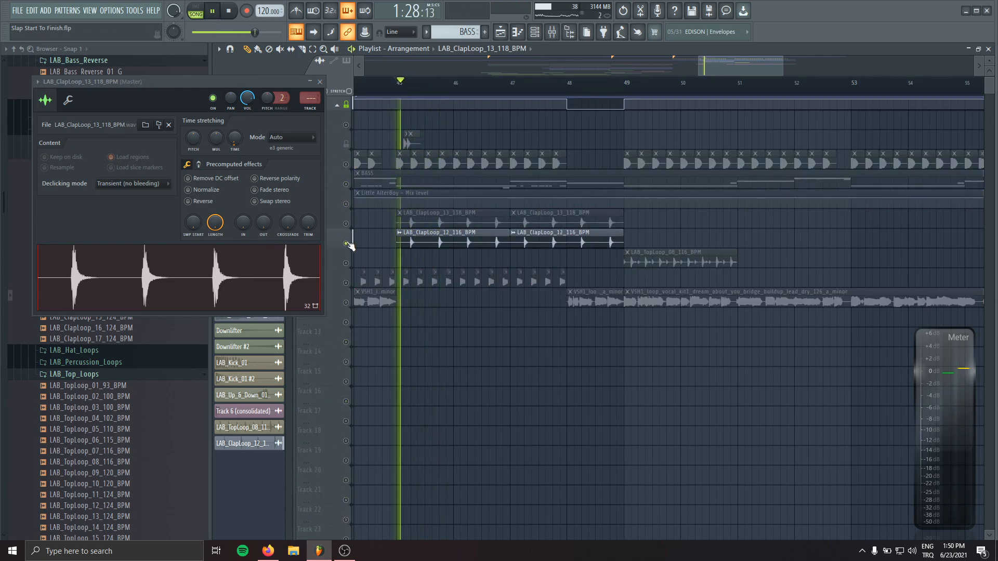
pyautogui.press('space')
pyautogui.click(346, 224)
pyautogui.press('space')
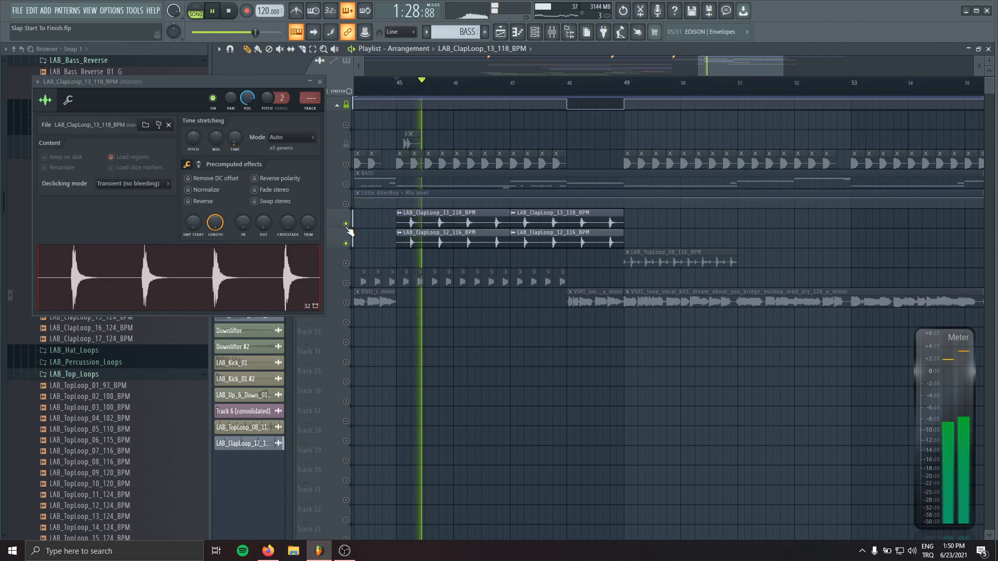
pyautogui.click(346, 244)
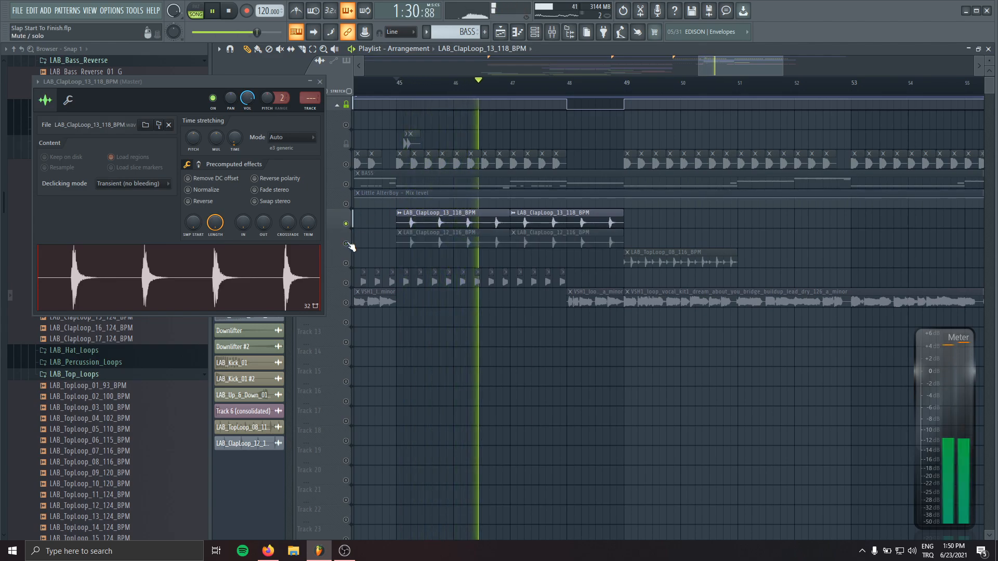
pyautogui.press('space')
pyautogui.click(320, 81)
# Step: Solo Track 8 and replace its clap loop with LAB_ClapLoop_15_124_BPM, repeated from bar 45 to bar 49
pyautogui.rightClick(346, 243)
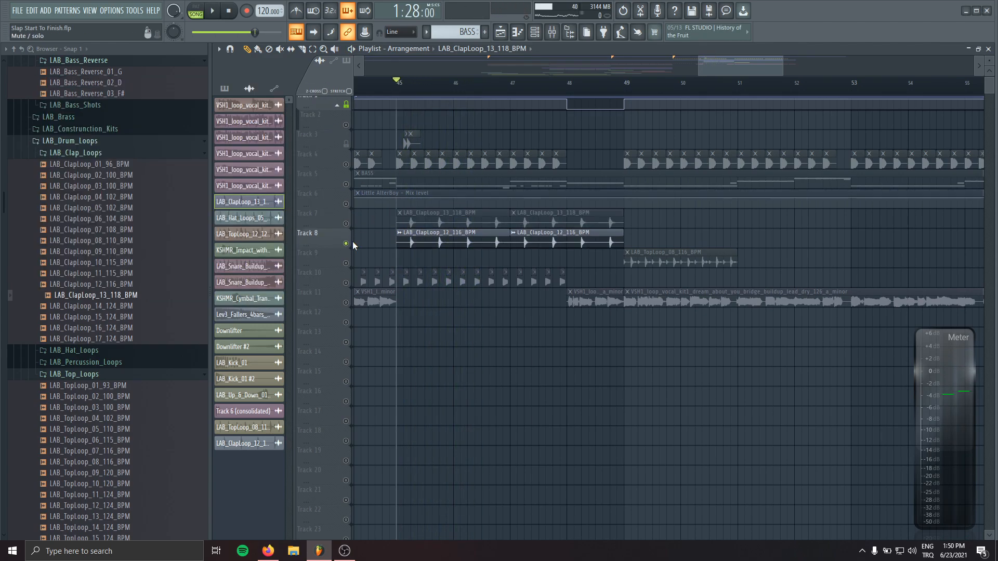
pyautogui.click(159, 319)
pyautogui.moveTo(159, 328); pyautogui.dragTo(509, 238)
pyautogui.press('space')
pyautogui.moveTo(384, 232); pyautogui.dragTo(599, 235)
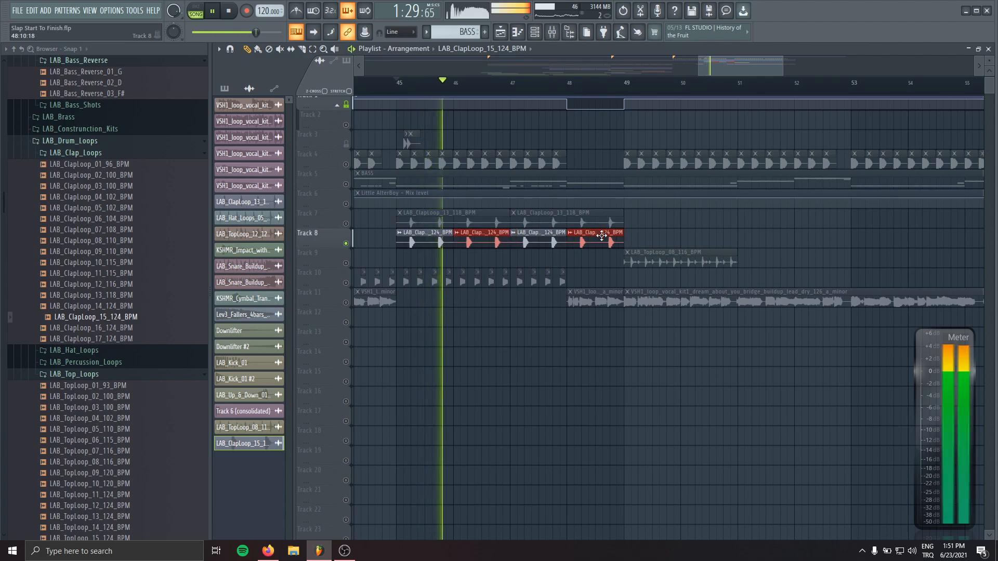
# Step: Unmute the kick and bass tracks and lower the LAB_ClapLoop_15_124_BPM channel volume to about 43%
pyautogui.click(346, 165)
pyautogui.click(346, 184)
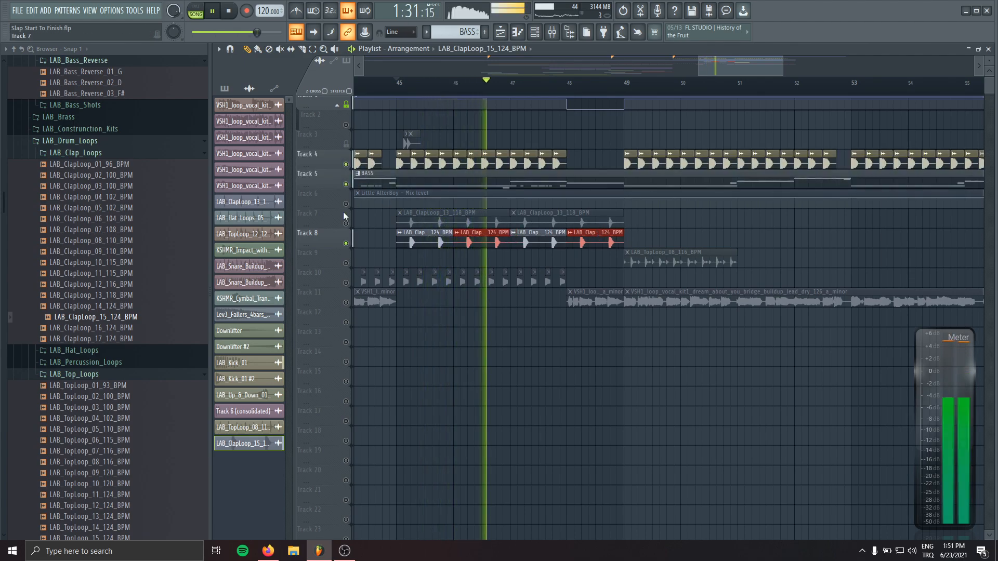
pyautogui.doubleClick(435, 232)
pyautogui.press('space')
pyautogui.press('space')
pyautogui.moveTo(275, 126); pyautogui.dragTo(275, 149)
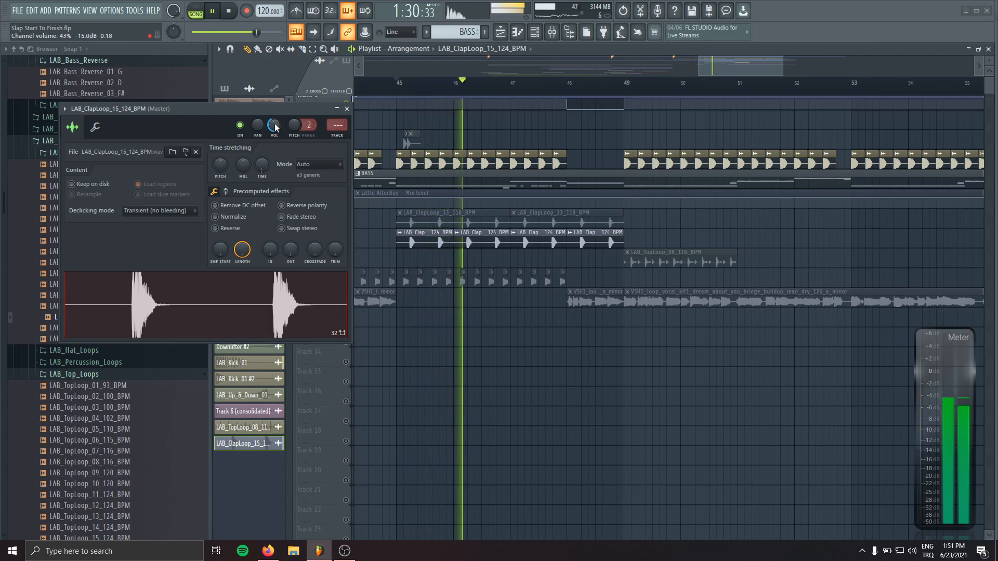
pyautogui.click(346, 108)
# Step: Unmute Track 7 and lower the LAB_ClapLoop_13_118_BPM channel volume to 47%
pyautogui.click(346, 224)
pyautogui.click(447, 221)
pyautogui.doubleClick(447, 221)
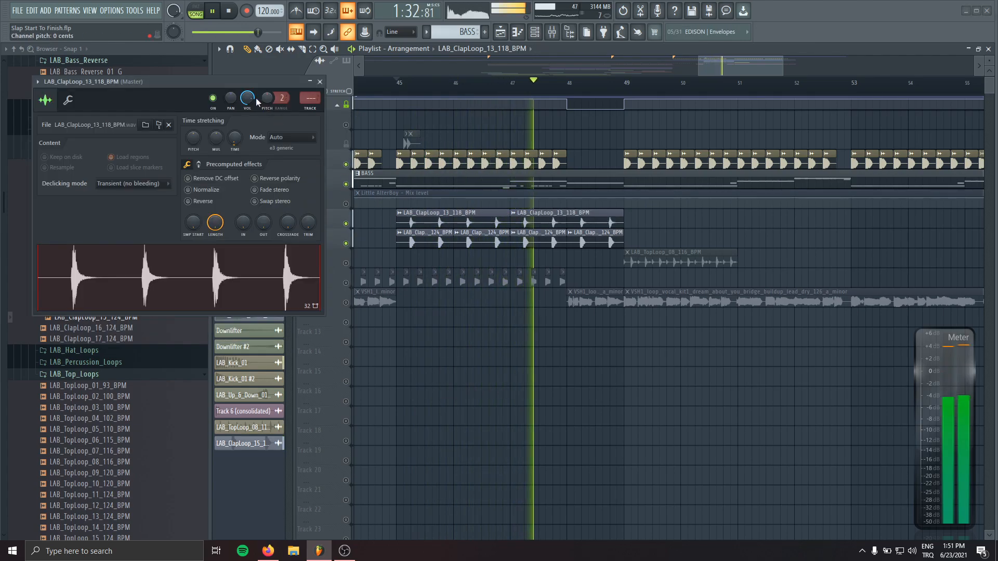
pyautogui.moveTo(249, 98); pyautogui.dragTo(250, 100)
pyautogui.press('space')
pyautogui.press('space')
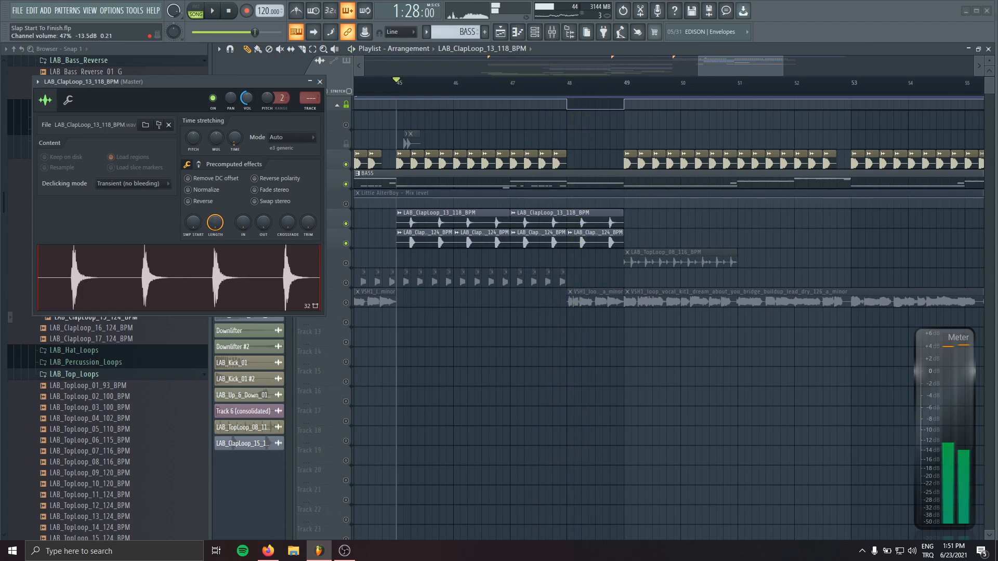
pyautogui.click(320, 81)
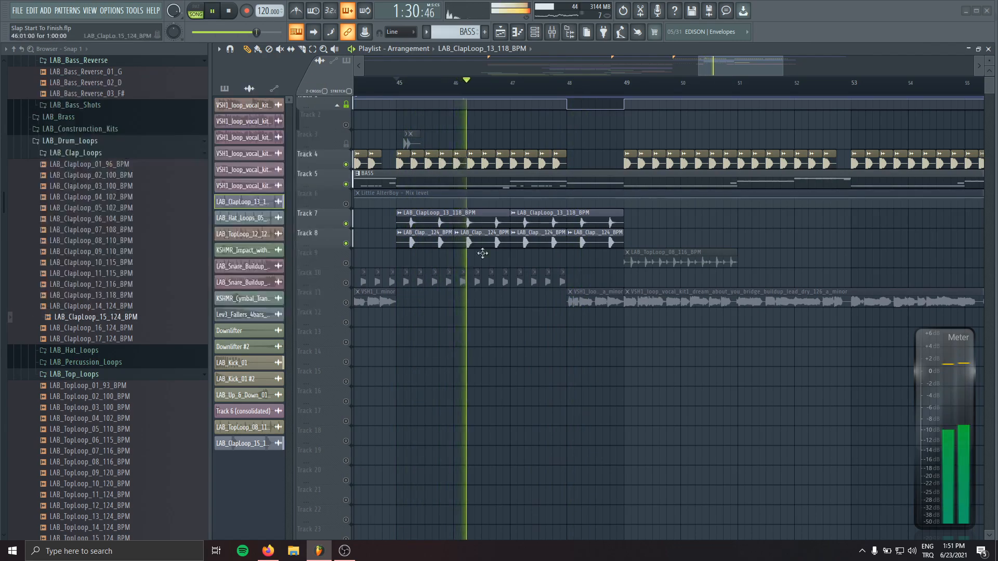
# Step: Check the clap transients against the kick, route LAB_ClapLoop_13_118_BPM to mixer Insert 6 and name that insert Clap
pyautogui.doubleClick(490, 221)
pyautogui.press('space')
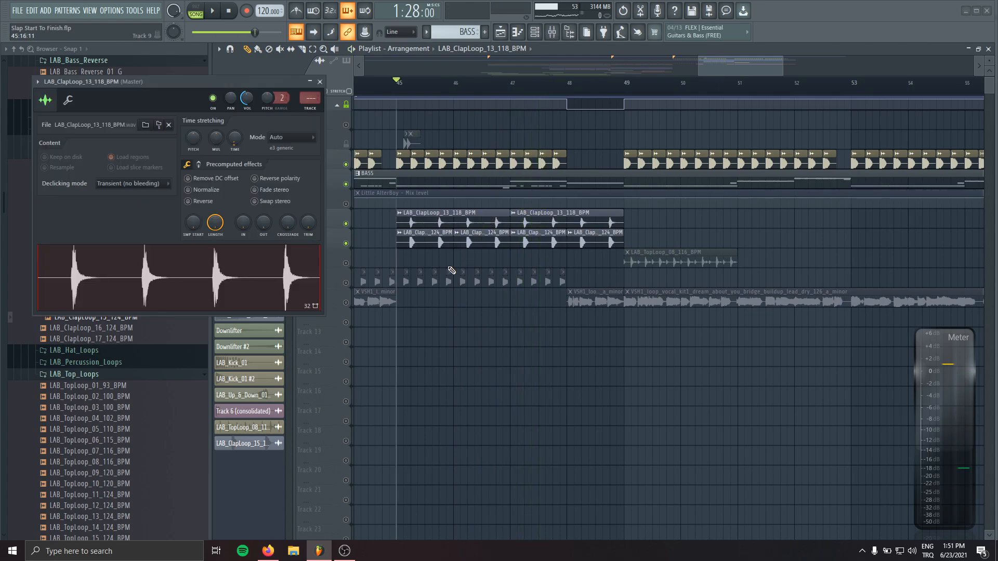
pyautogui.scroll(5, 451, 271)
pyautogui.moveTo(660, 323); pyautogui.dragTo(545, 316)
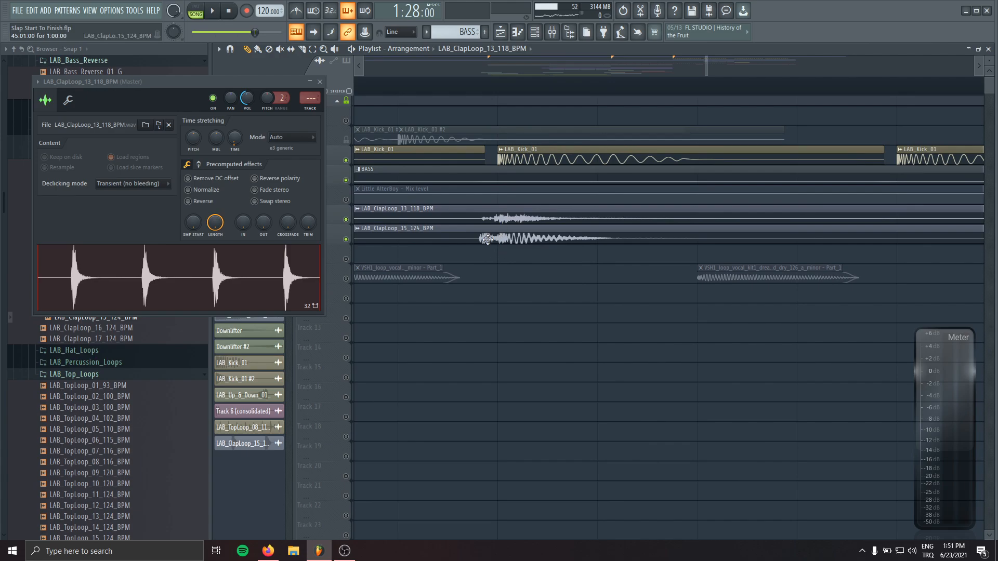
pyautogui.scroll(-6, 528, 318)
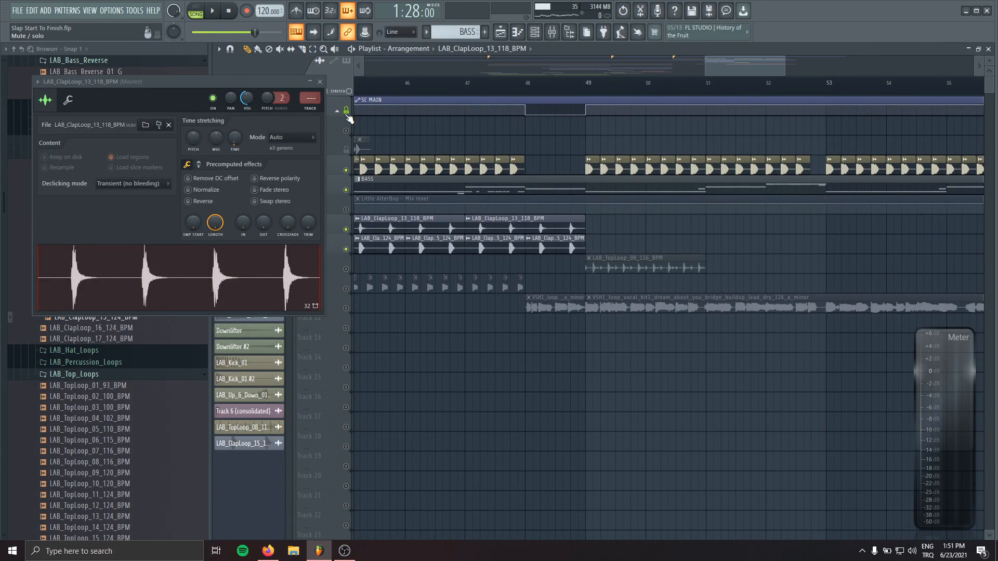
pyautogui.press('F9')
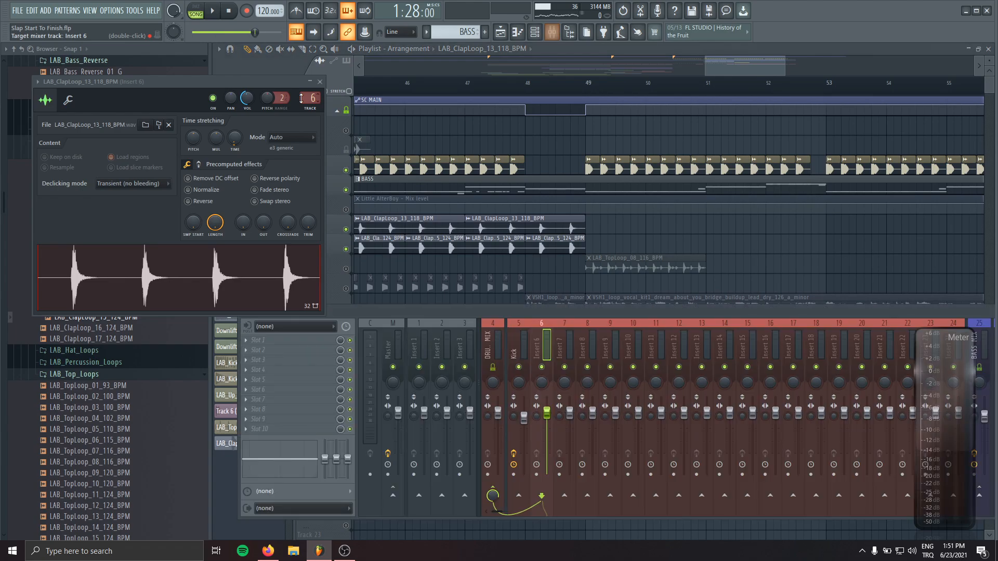
pyautogui.doubleClick(540, 342)
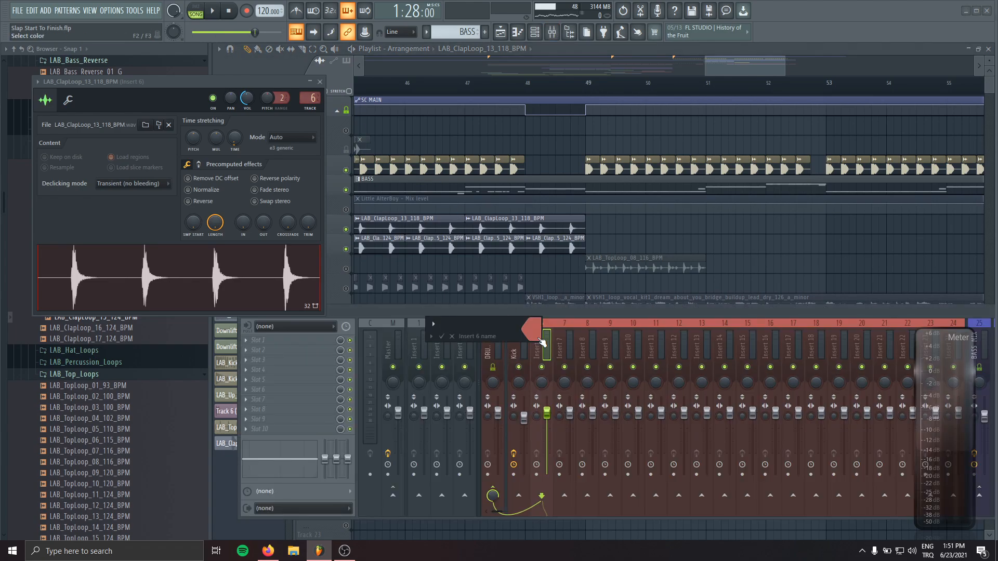
pyautogui.write('Clap')
pyautogui.press('Return')
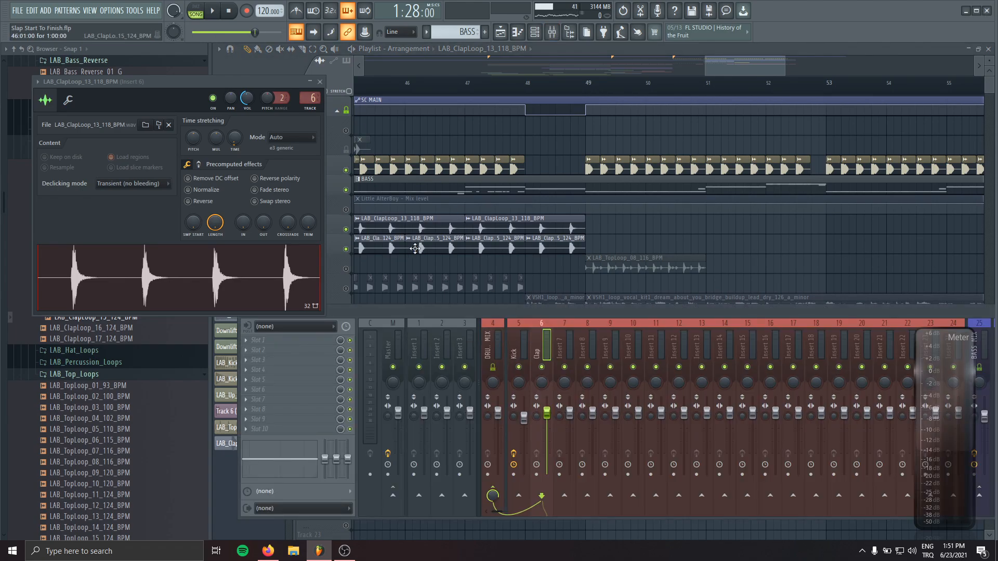
# Step: Route LAB_ClapLoop_15_124_BPM to the Clap mixer track and close its channel settings and the mixer
pyautogui.doubleClick(416, 246)
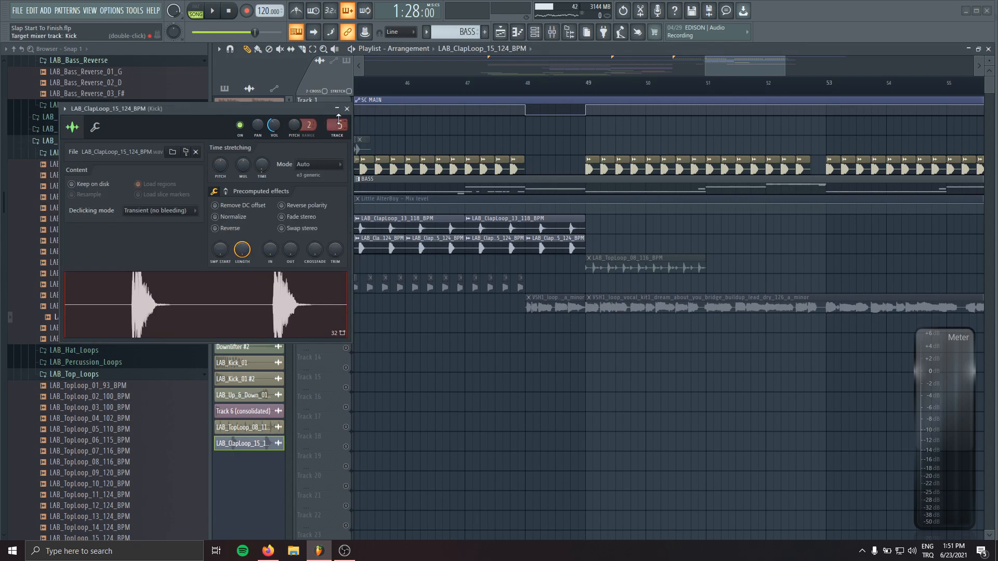
pyautogui.click(346, 109)
pyautogui.click(542, 33)
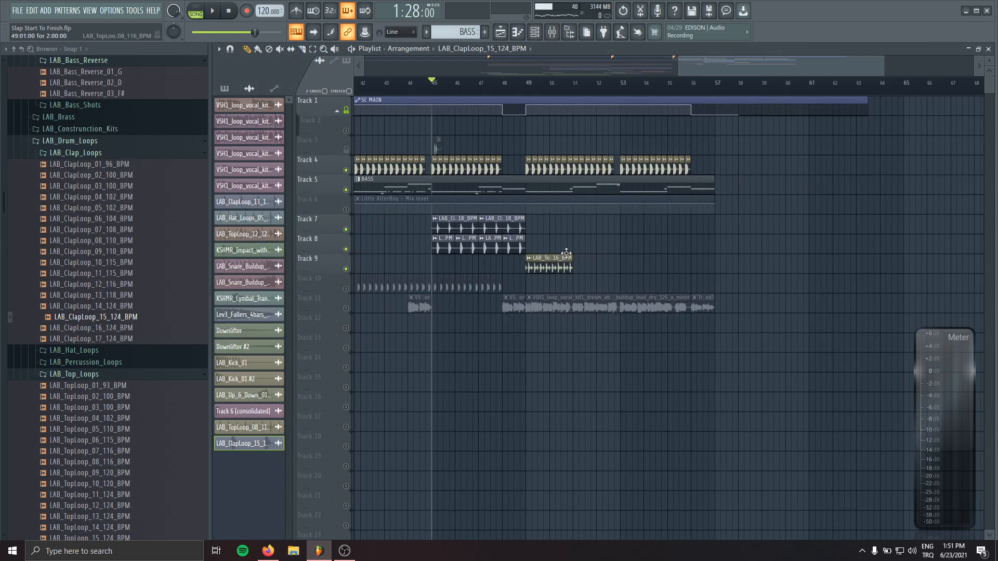
# Step: End both clap loops at bar 48, copy them across bars 49 to 56 and play from bar 49
pyautogui.moveTo(548, 230); pyautogui.dragTo(448, 243)
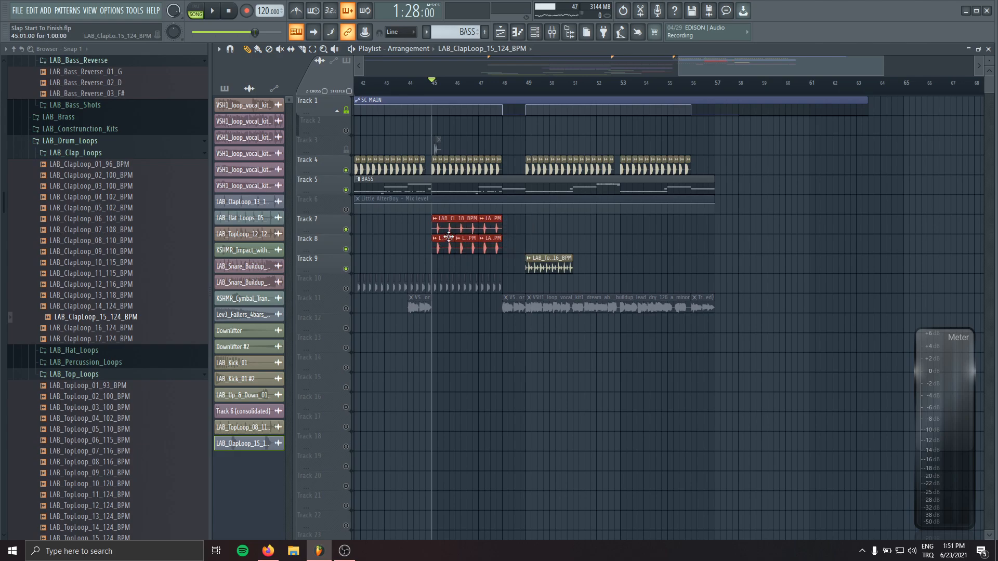
pyautogui.moveTo(449, 237); pyautogui.dragTo(588, 255)
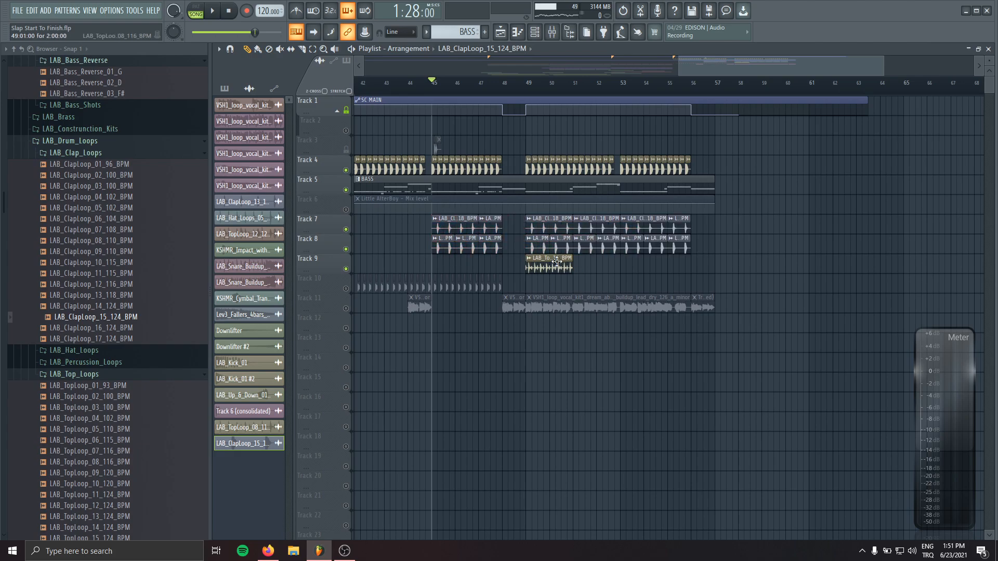
pyautogui.press('space')
pyautogui.click(528, 83)
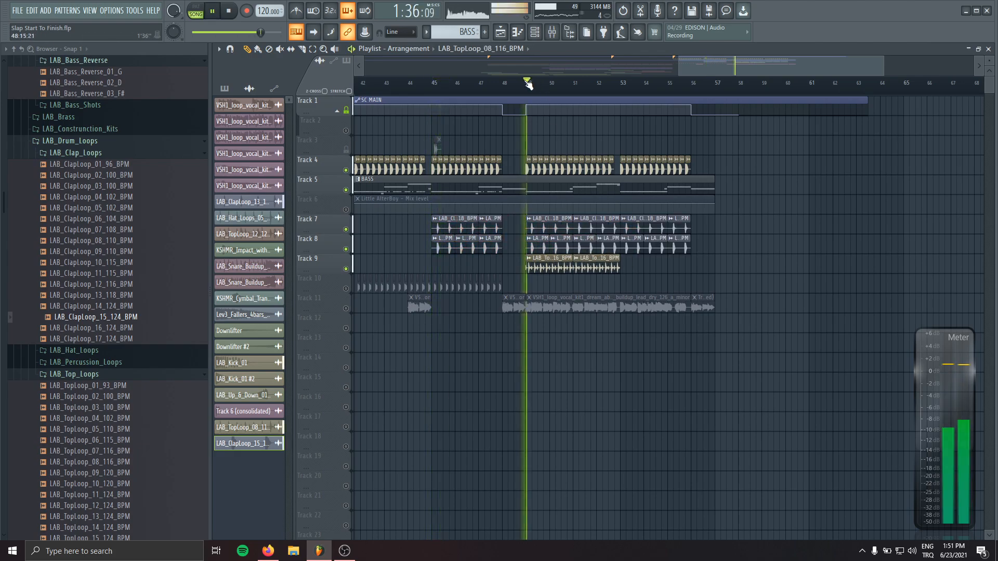
# Step: Add another LAB_TopLoop_08_116_BPM clip at bar 53 on Track 9 and lower its channel volume to 60%
pyautogui.click(632, 266)
pyautogui.doubleClick(646, 264)
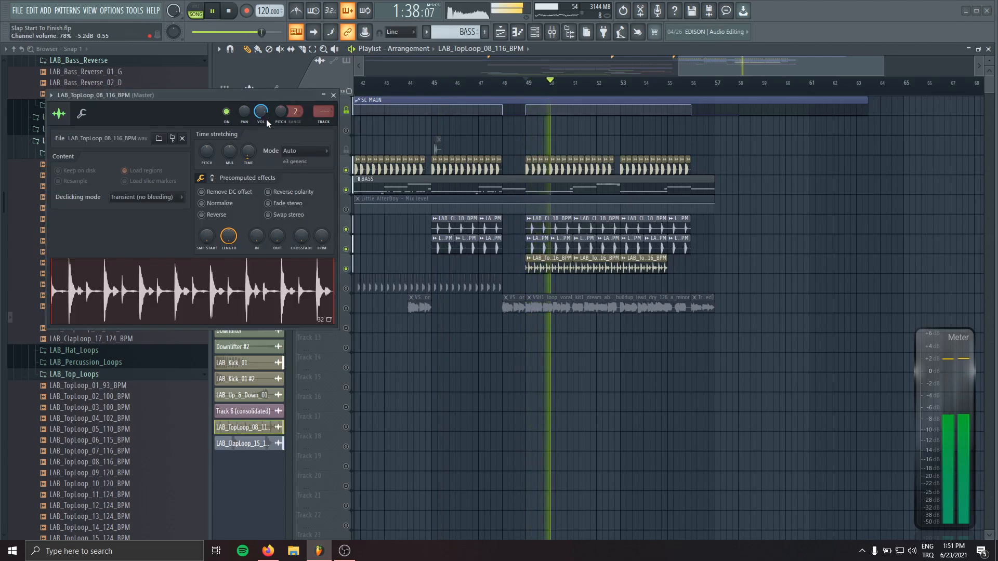
pyautogui.moveTo(266, 119); pyautogui.dragTo(266, 136)
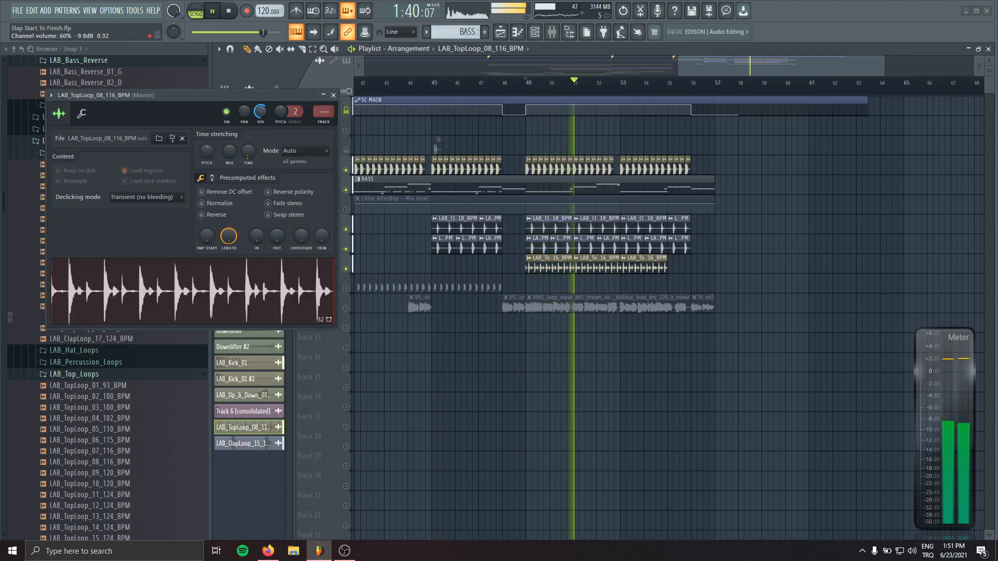
pyautogui.click(333, 96)
# Step: Add a top loop clip at bar 55 on Track 9, trim it to end at bar 56 and stop playback
pyautogui.click(675, 266)
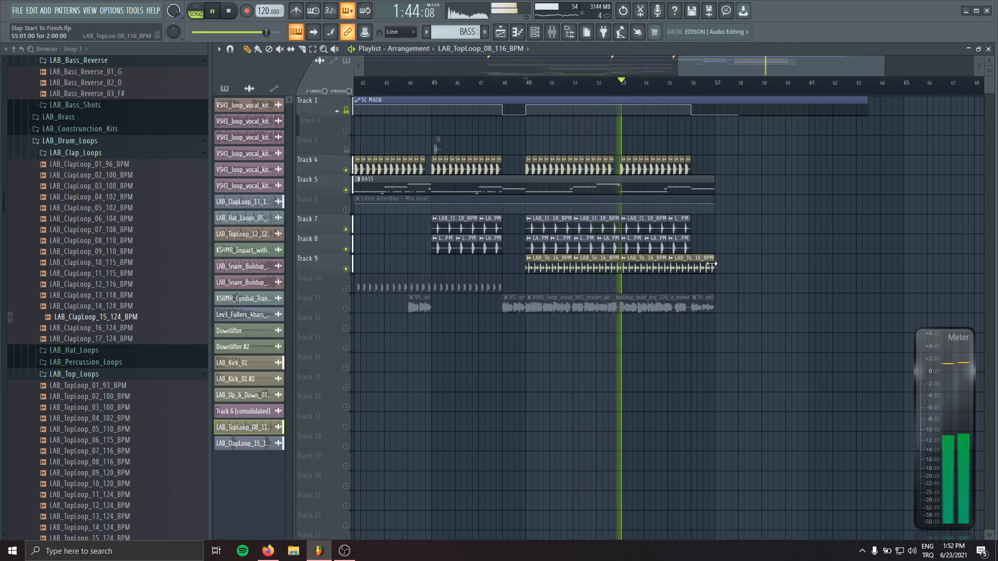
pyautogui.moveTo(712, 264); pyautogui.dragTo(691, 264)
pyautogui.click(737, 265)
pyautogui.rightClick(743, 267)
pyautogui.press('space')
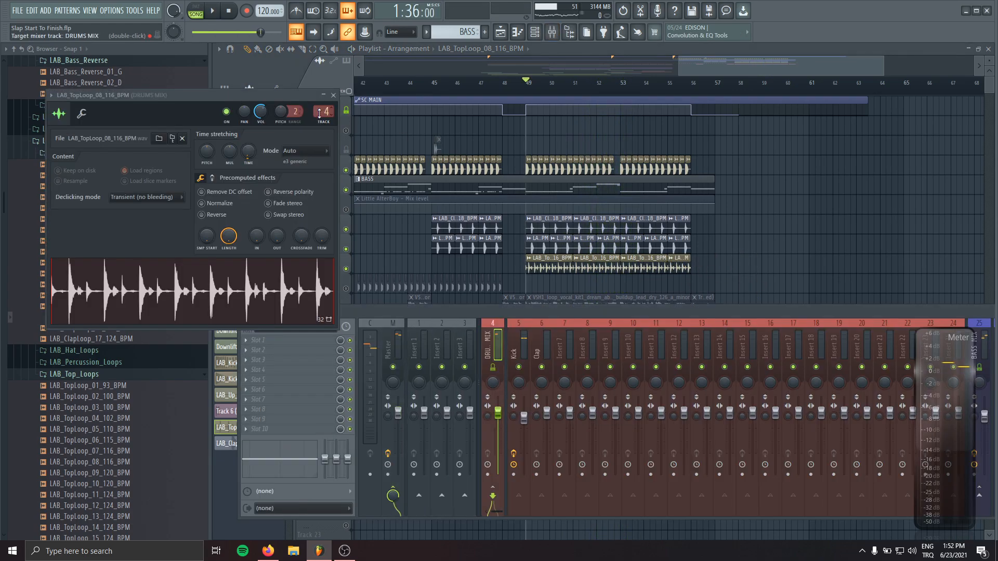
# Step: Route LAB_TopLoop_08_116_BPM to mixer track 7, name that track for the top loop and close the channel settings and mixer
pyautogui.doubleClick(572, 342)
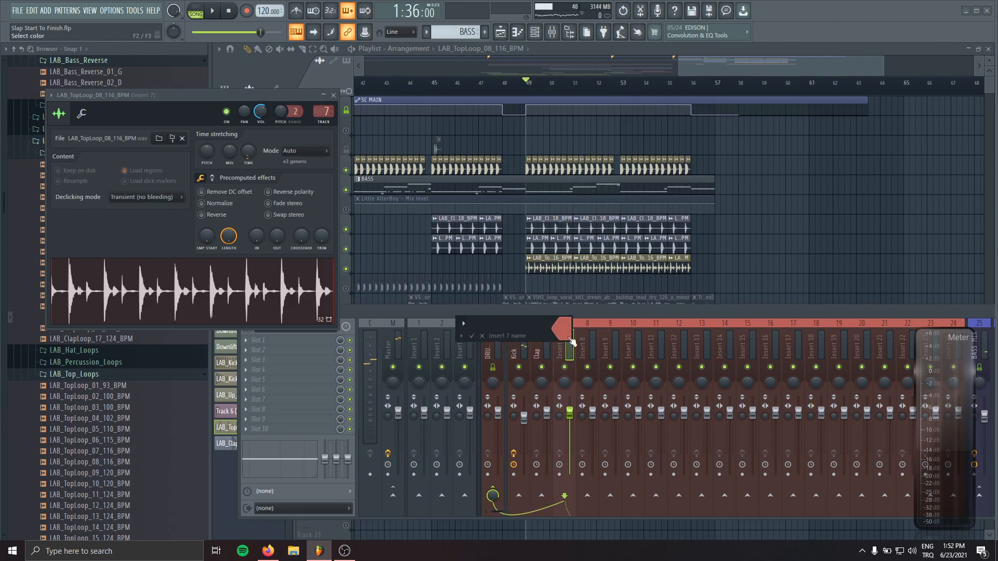
pyautogui.press('Escape')
pyautogui.click(334, 96)
pyautogui.press('F9')
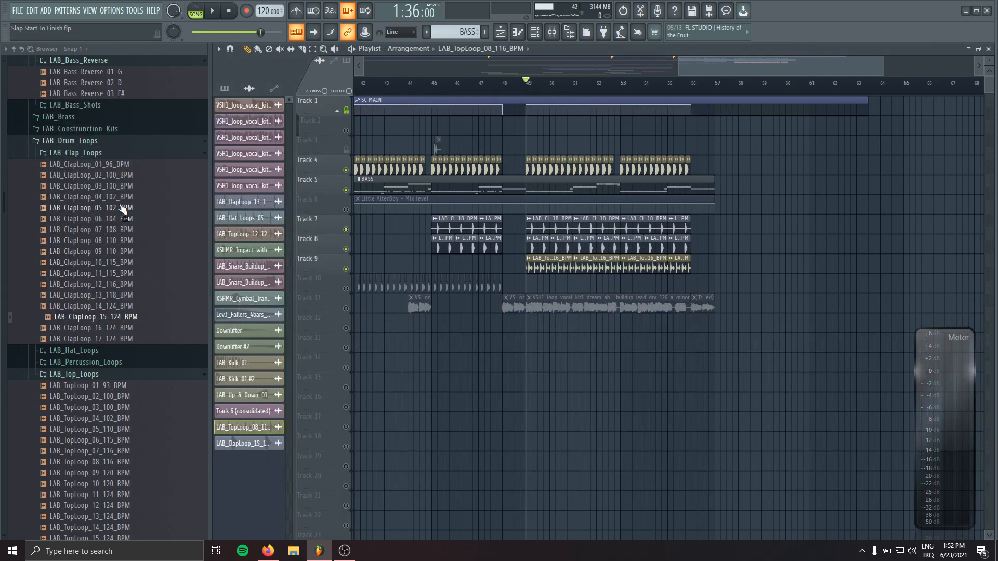
# Step: Audition the LAB_Hat_Loops samples, place LAB_Hat_Loops_05_124 BPM on Track 10 at bars 45 and 47 and start playback
pyautogui.click(100, 350)
pyautogui.click(125, 384)
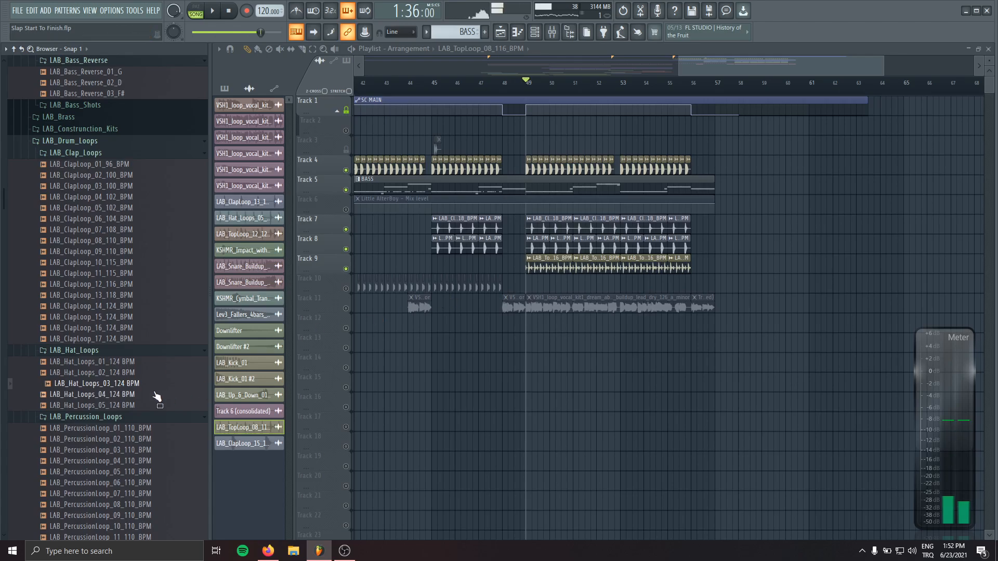
pyautogui.click(144, 375)
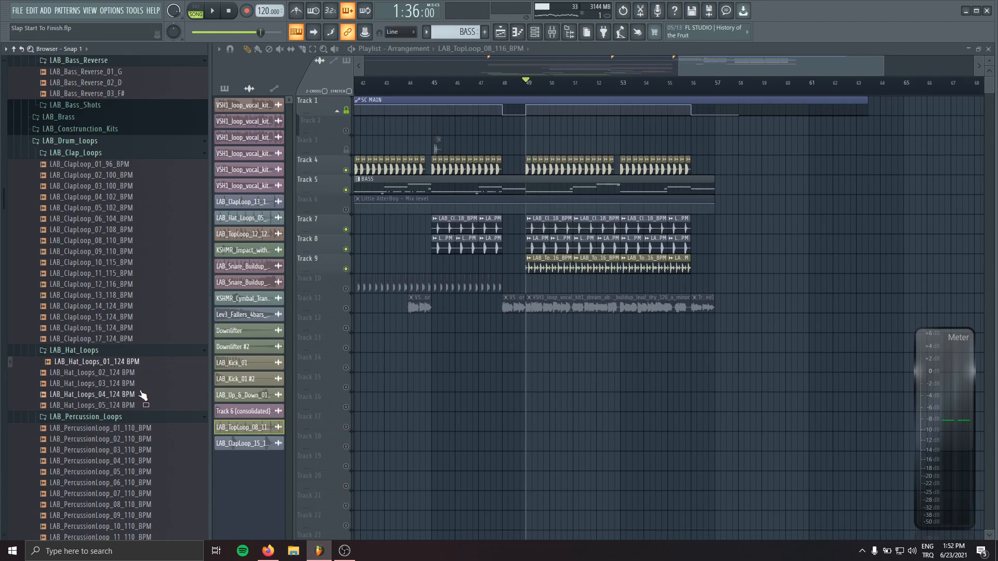
pyautogui.click(142, 395)
pyautogui.click(143, 406)
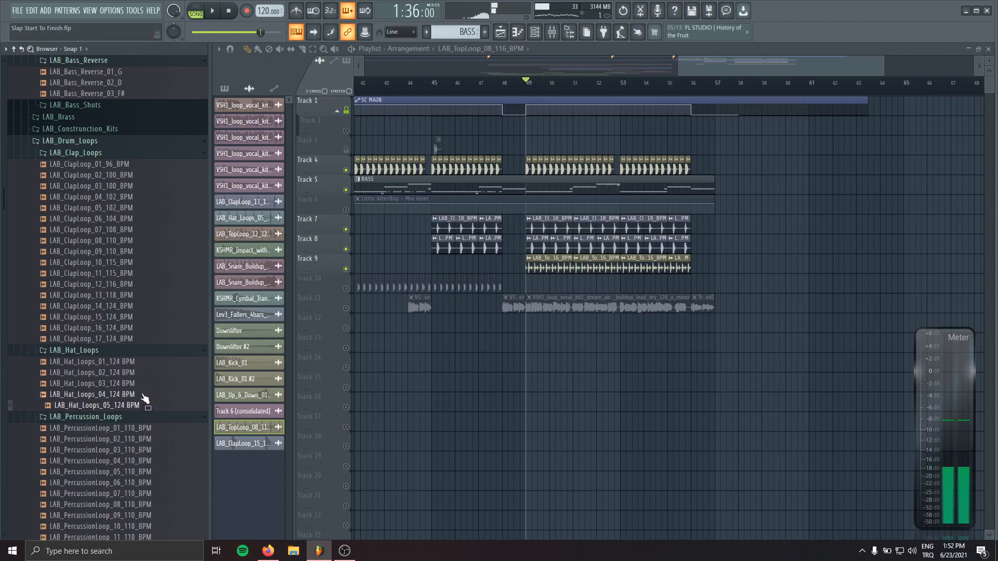
pyautogui.click(141, 396)
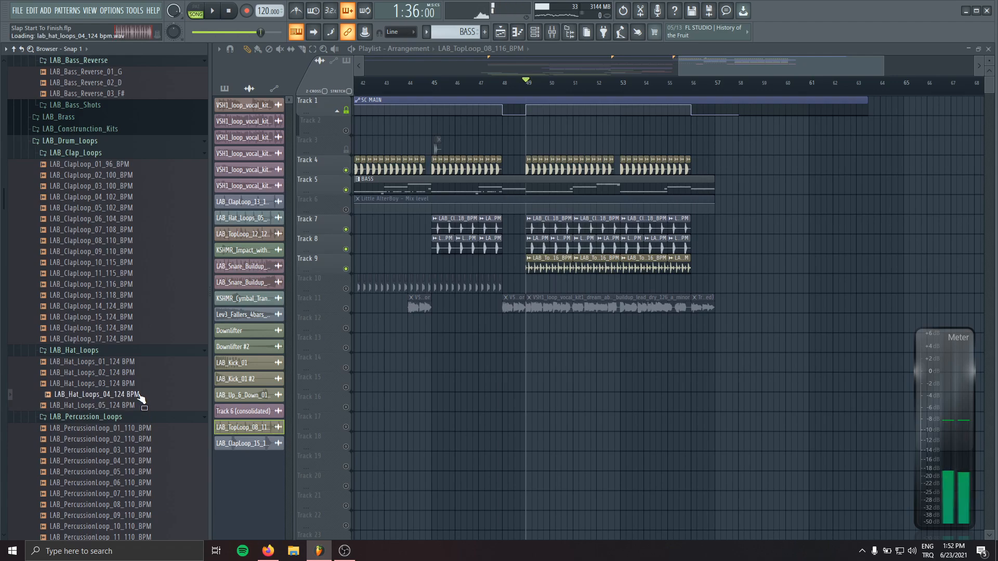
pyautogui.moveTo(372, 370); pyautogui.dragTo(493, 285)
pyautogui.press('space')
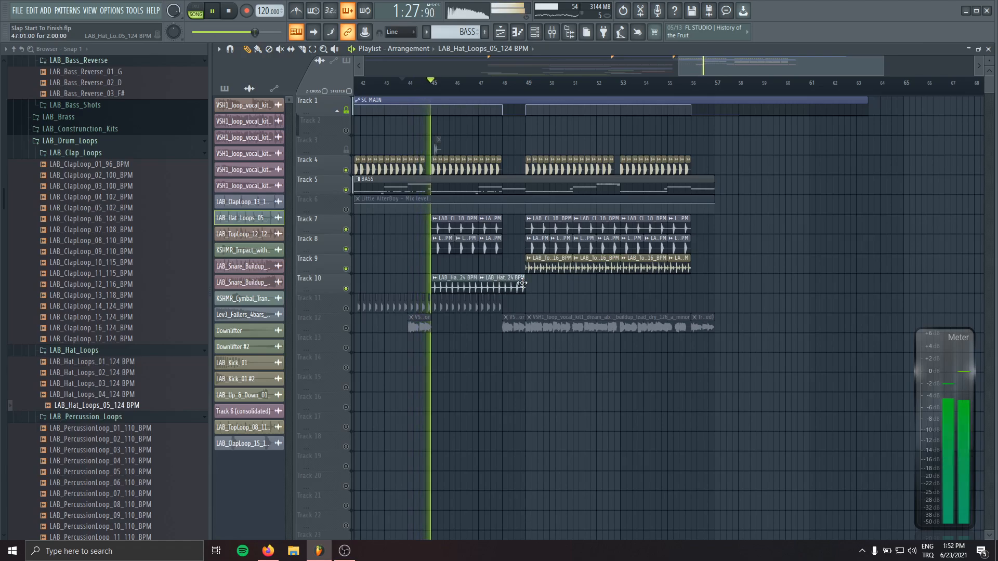
# Step: Fill bars 49 to 56 of Track 10 with hat loops, delete the bar 45 clip and set their channel volume to 64%
pyautogui.doubleClick(498, 285)
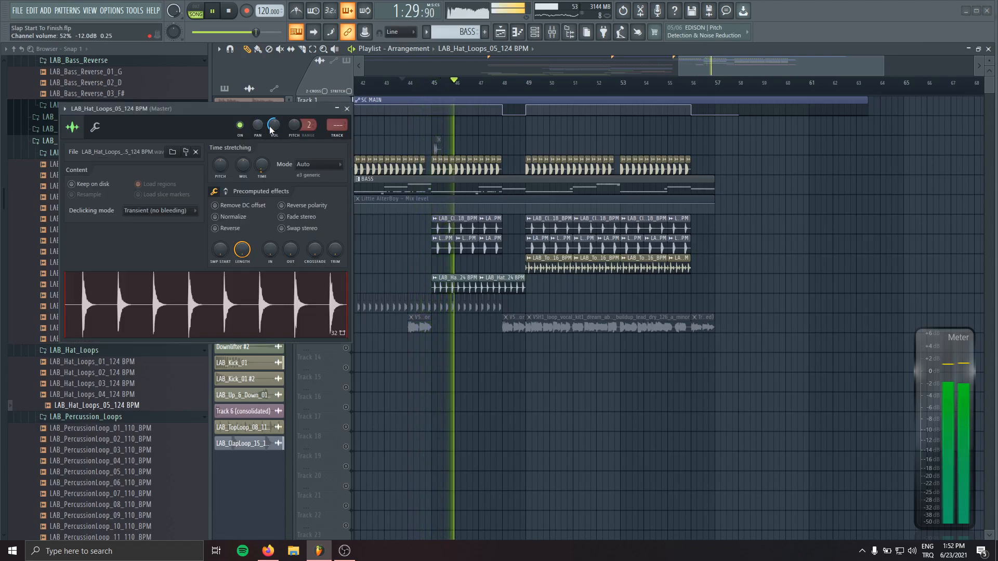
pyautogui.moveTo(273, 125); pyautogui.dragTo(274, 127)
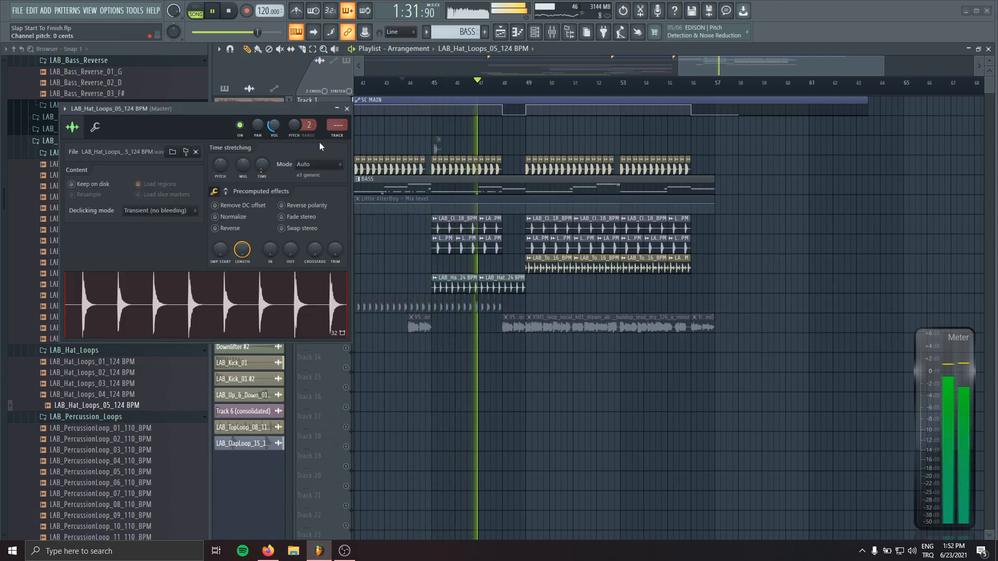
pyautogui.moveTo(494, 278); pyautogui.dragTo(542, 278)
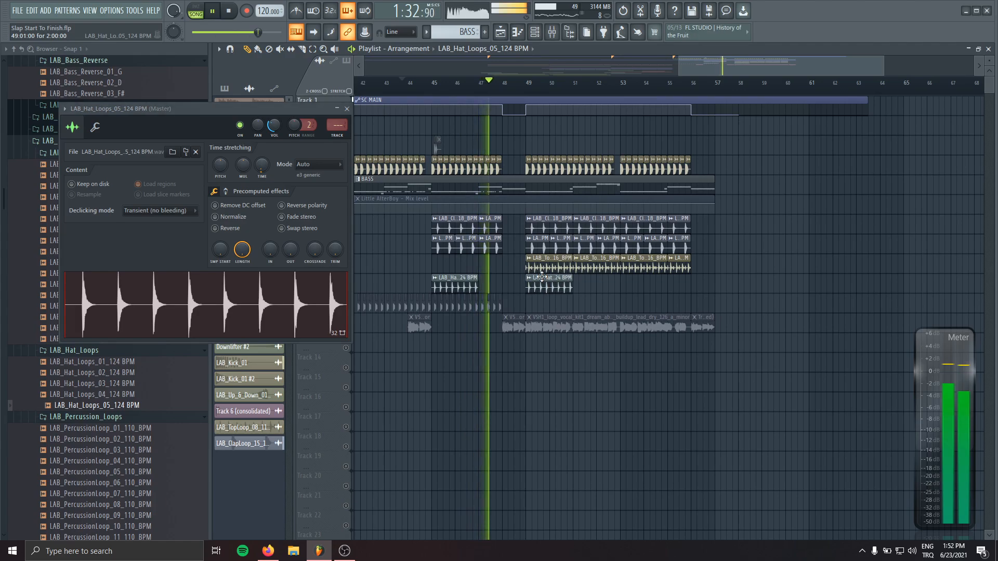
pyautogui.rightClick(468, 281)
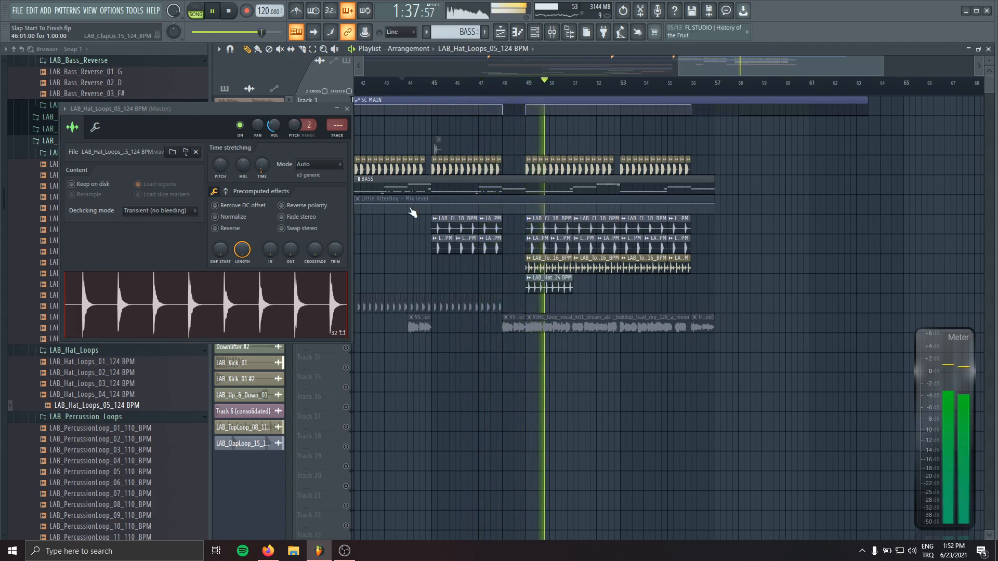
pyautogui.moveTo(274, 126); pyautogui.dragTo(275, 138)
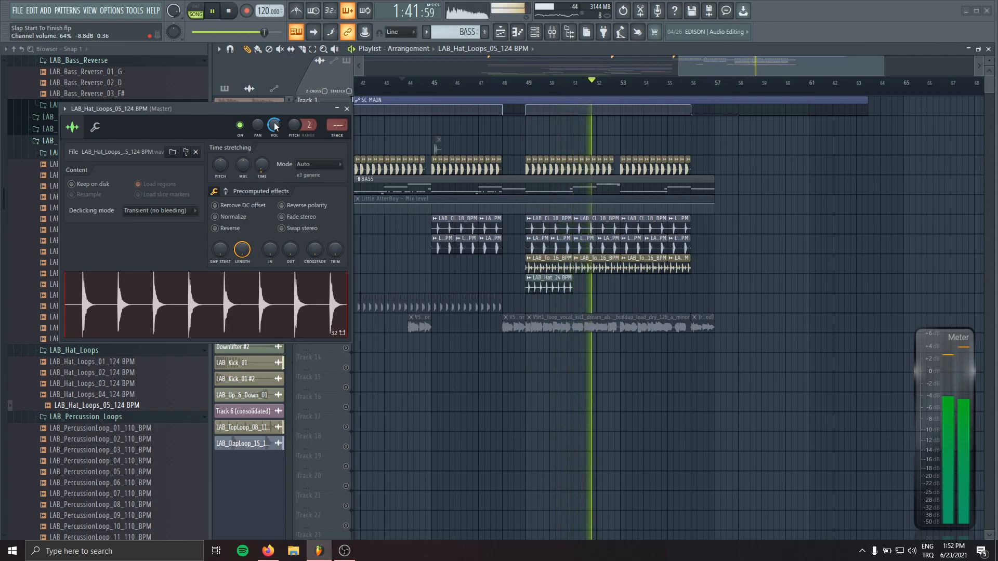
pyautogui.press('space')
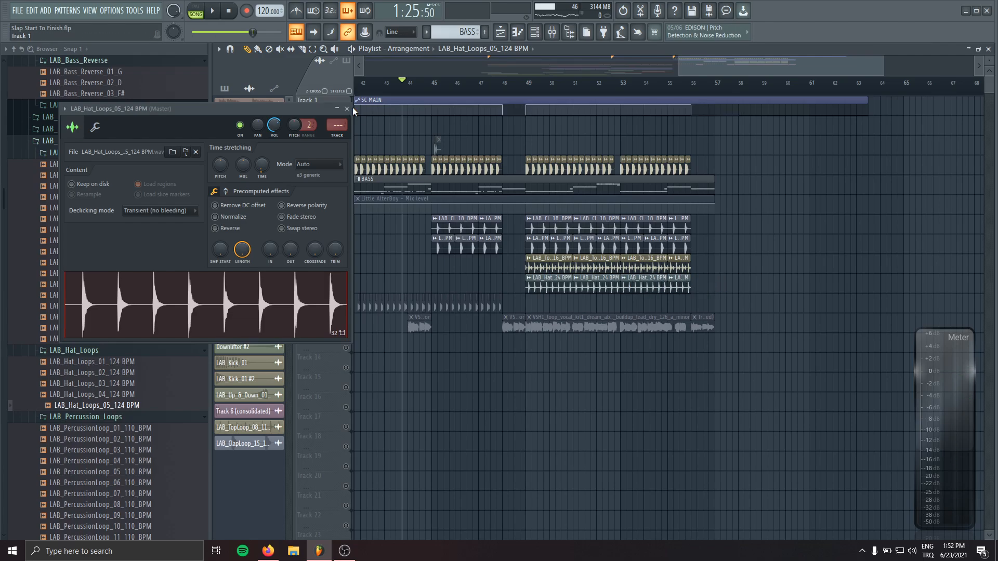
# Step: Route LAB_Hat_Loops_05_124 BPM to mixer track 8 and name that track Hat
pyautogui.moveTo(337, 127); pyautogui.dragTo(336, 125)
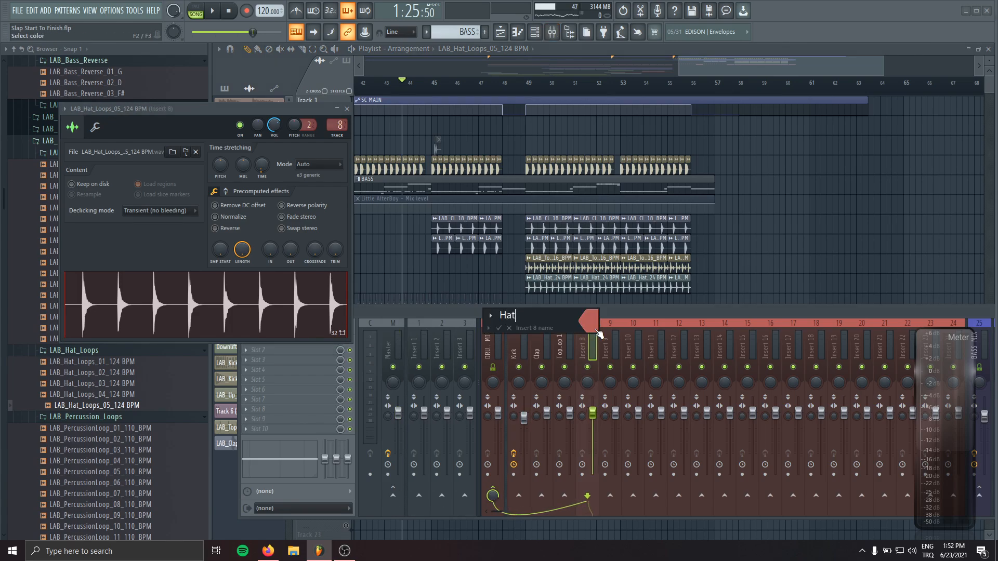
pyautogui.write('Hat')
pyautogui.press('Return')
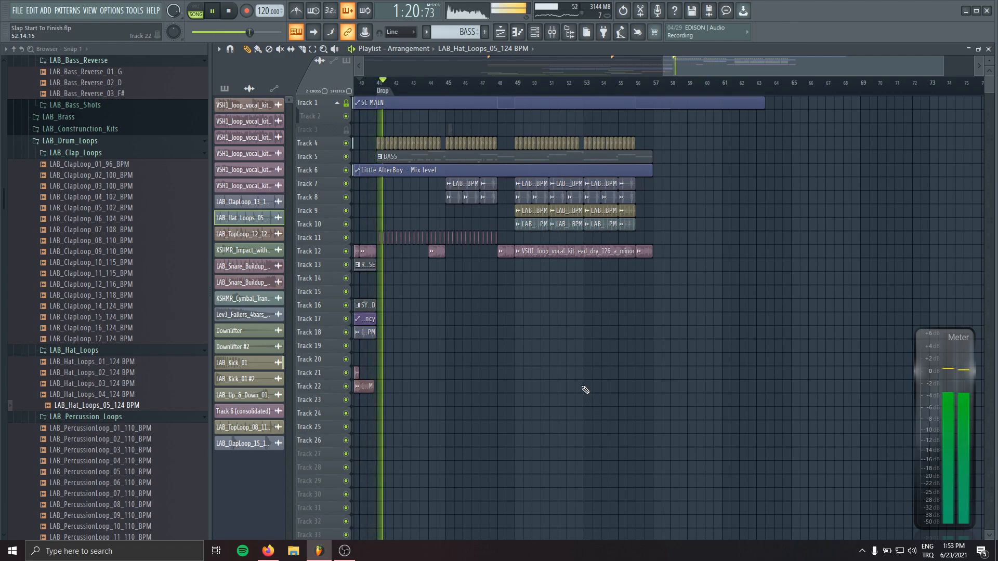
# Step: Play through the drop, and place LAB_PercussionLoop_04_110_BPM at bar 41 on a newly inserted Track 11 below the hat loops
pyautogui.scroll(-2, 114, 416)
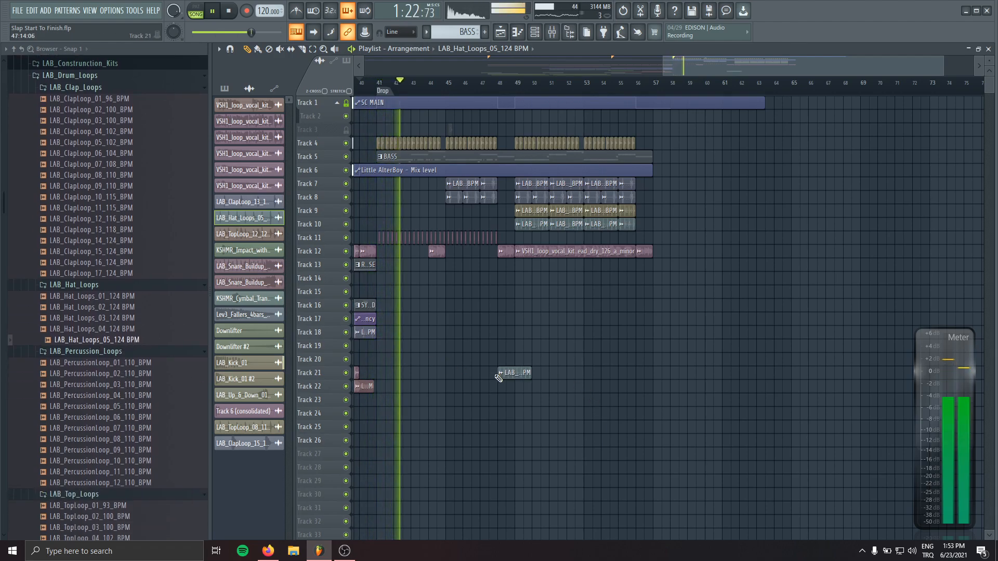
pyautogui.scroll(2, 543, 375)
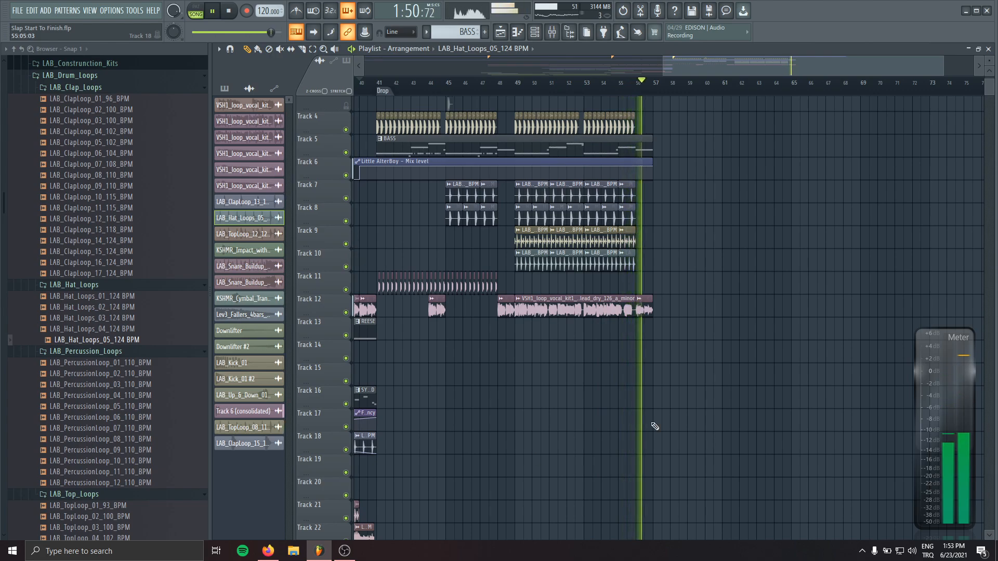
pyautogui.press('space')
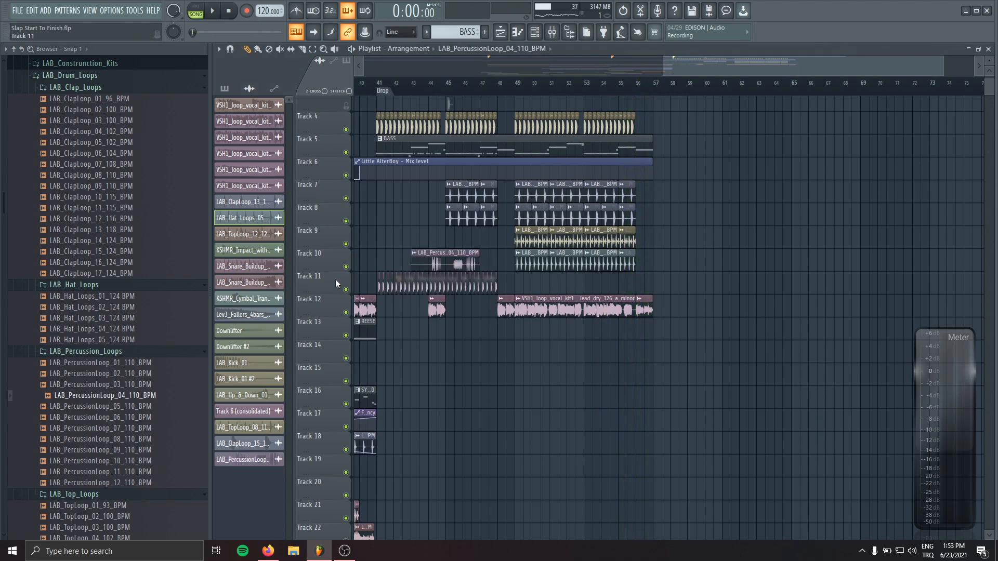
pyautogui.rightClick(337, 275)
pyautogui.click(377, 463)
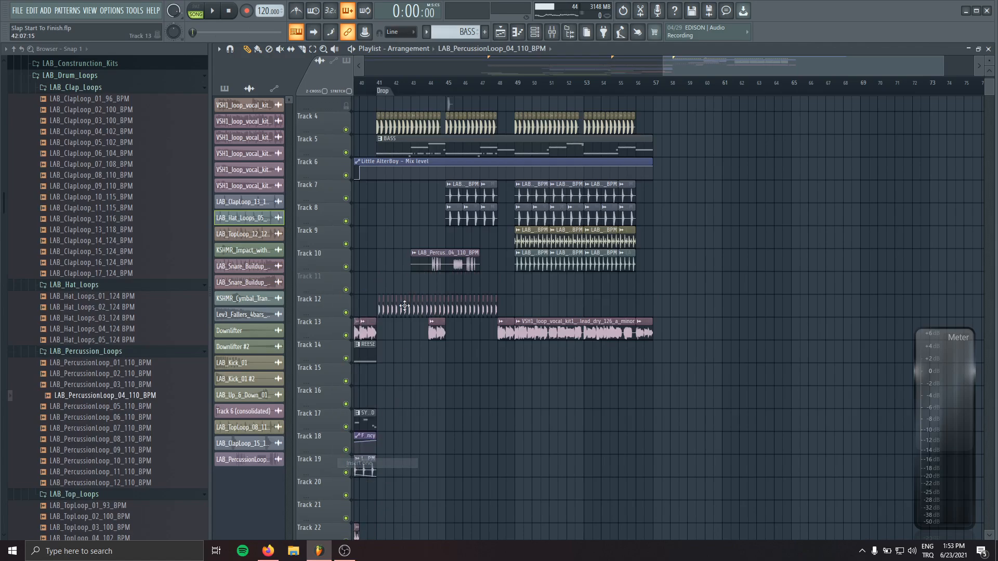
pyautogui.scroll(3, 397, 312)
pyautogui.moveTo(448, 289); pyautogui.dragTo(489, 298)
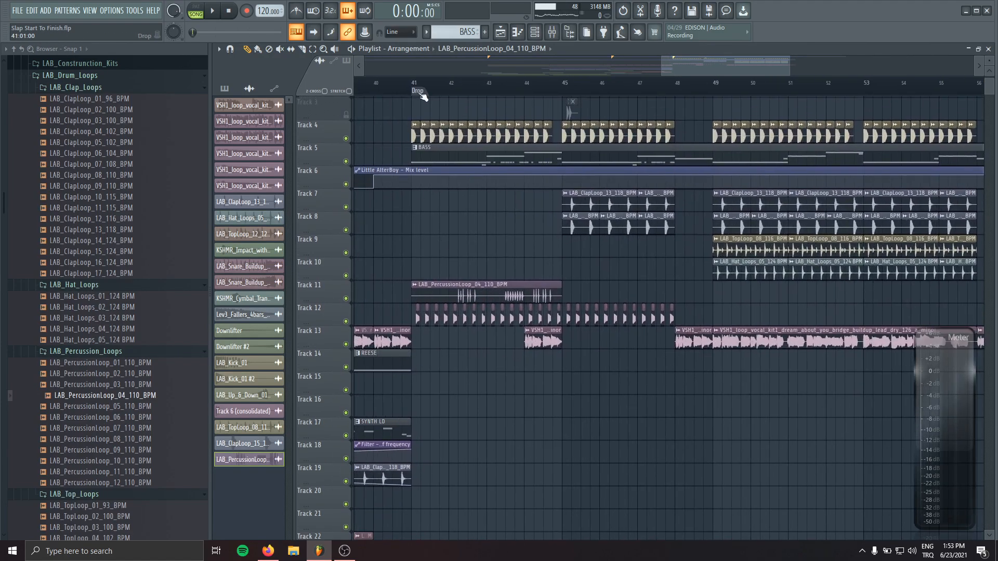
# Step: Play the drop, replace the Track 11 percussion clip with LAB_PercussionLoop_12_110_BPM and move it to start at bar 45
pyautogui.press('space')
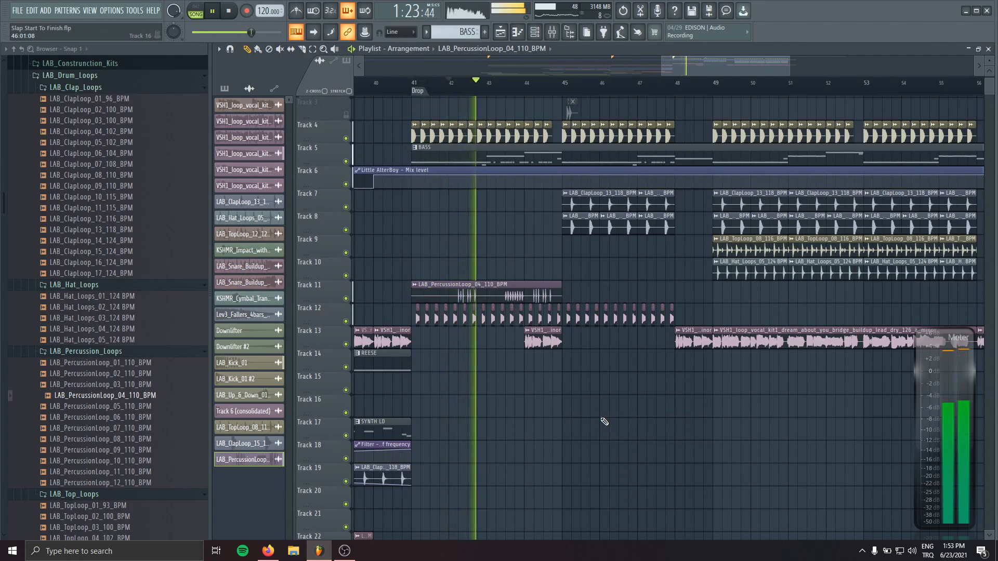
pyautogui.scroll(1, 605, 438)
pyautogui.scroll(2, 605, 438)
pyautogui.moveTo(462, 223); pyautogui.dragTo(478, 183)
pyautogui.scroll(-2, 479, 183)
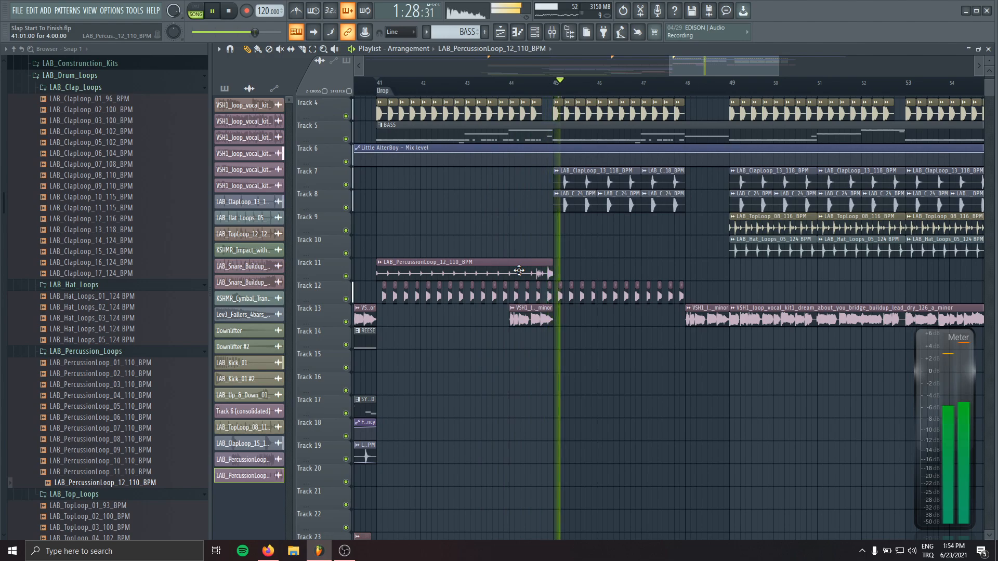
pyautogui.moveTo(519, 271); pyautogui.dragTo(696, 271)
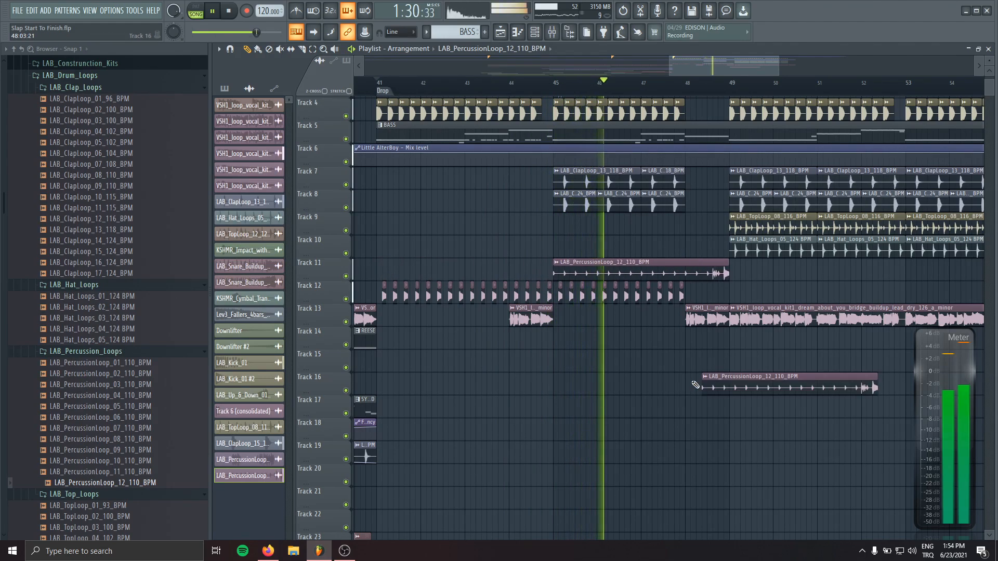
# Step: Lower the LAB_PercussionLoop_12_110_BPM channel volume to 67% and close its channel settings
pyautogui.moveTo(723, 363); pyautogui.dragTo(486, 385)
pyautogui.doubleClick(455, 290)
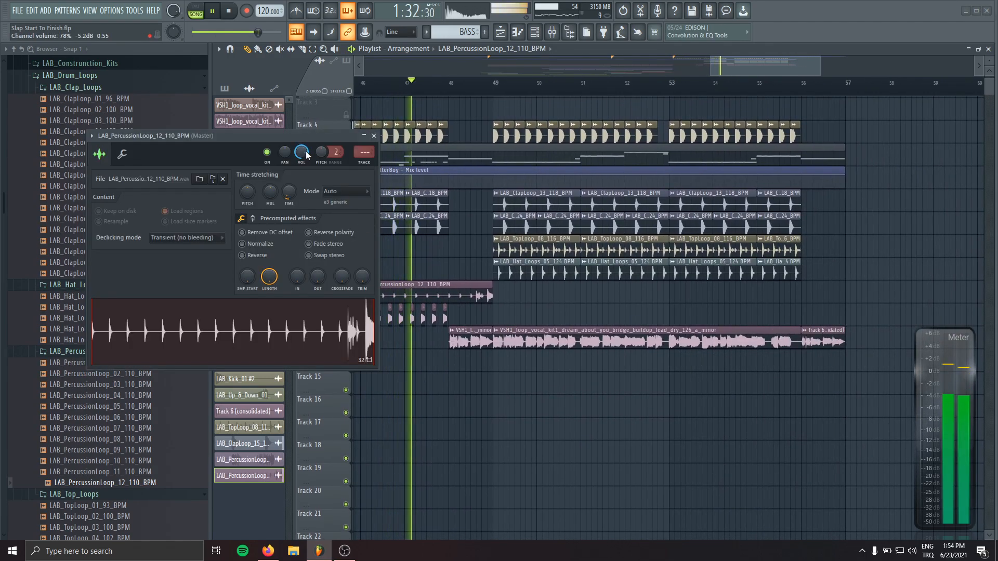
pyautogui.moveTo(302, 152); pyautogui.dragTo(304, 157)
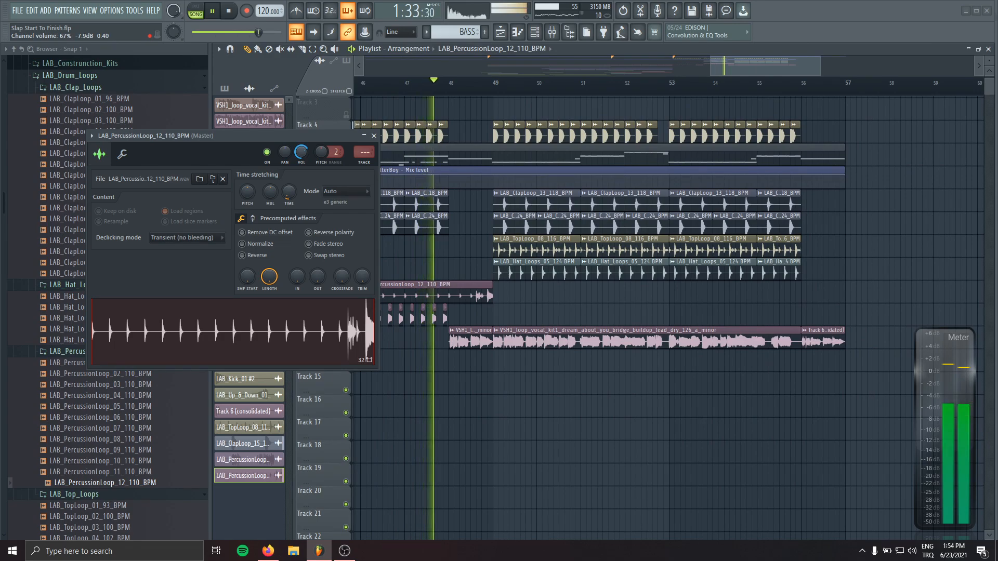
pyautogui.click(374, 136)
# Step: Try a second LAB_PercussionLoop_12_110_BPM clip at bar 49 on Track 11, listen to it from bar 49 and remove it
pyautogui.click(570, 467)
pyautogui.rightClick(571, 468)
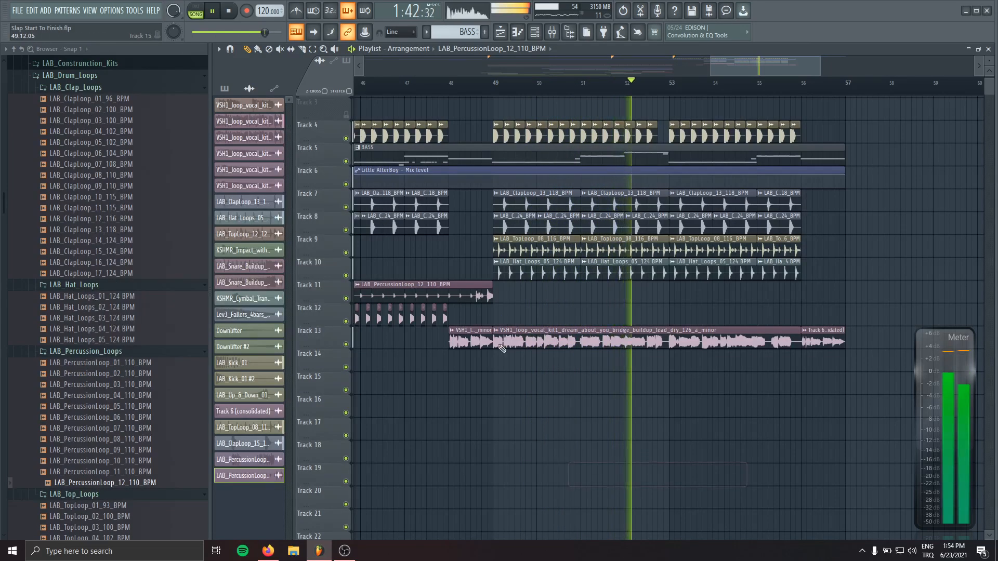
pyautogui.click(511, 297)
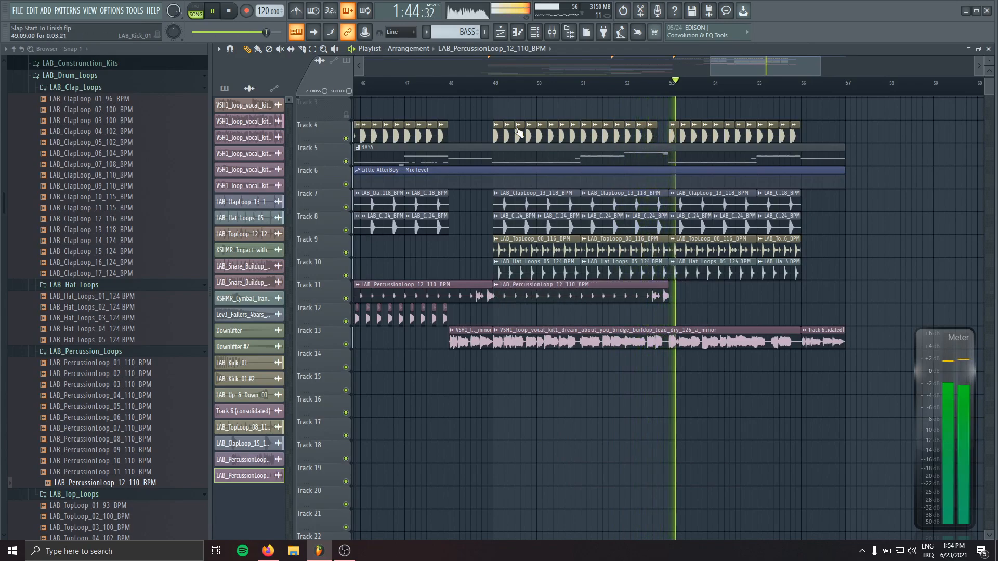
pyautogui.click(500, 84)
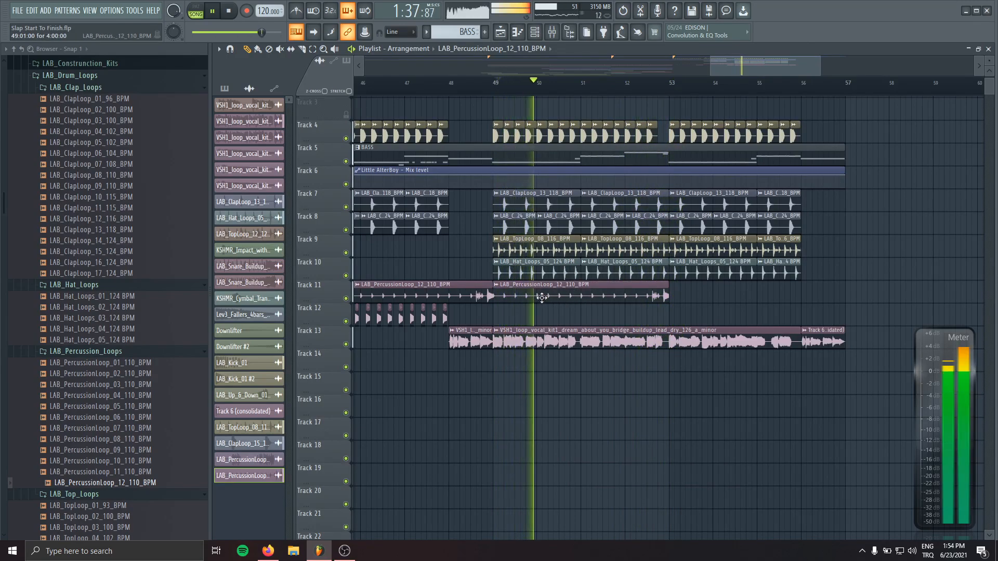
pyautogui.rightClick(550, 295)
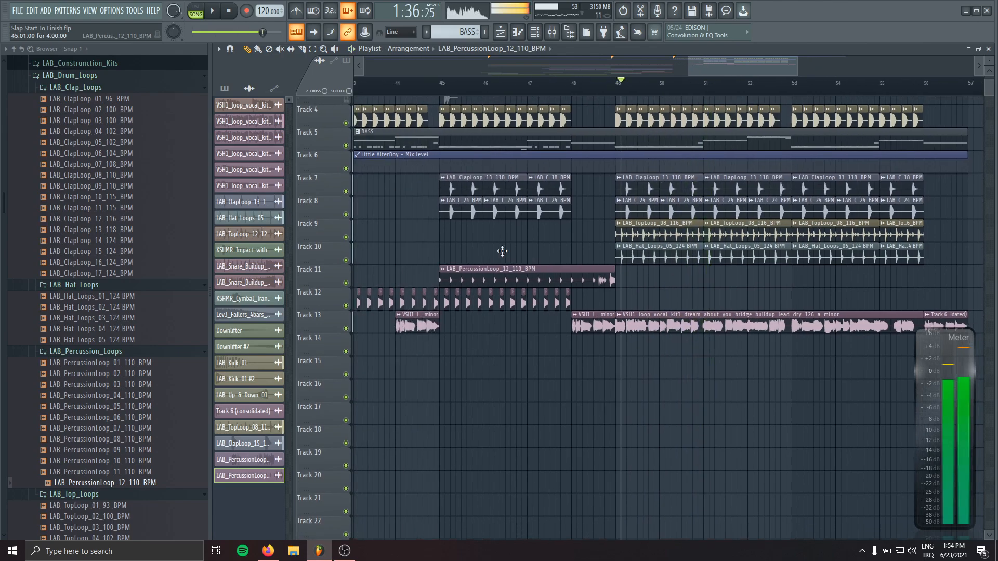
# Step: Play from bar 45, set the LAB_PercussionLoop_12_110_BPM channel volume to 62% and assign the channel to a mixer track
pyautogui.press('space')
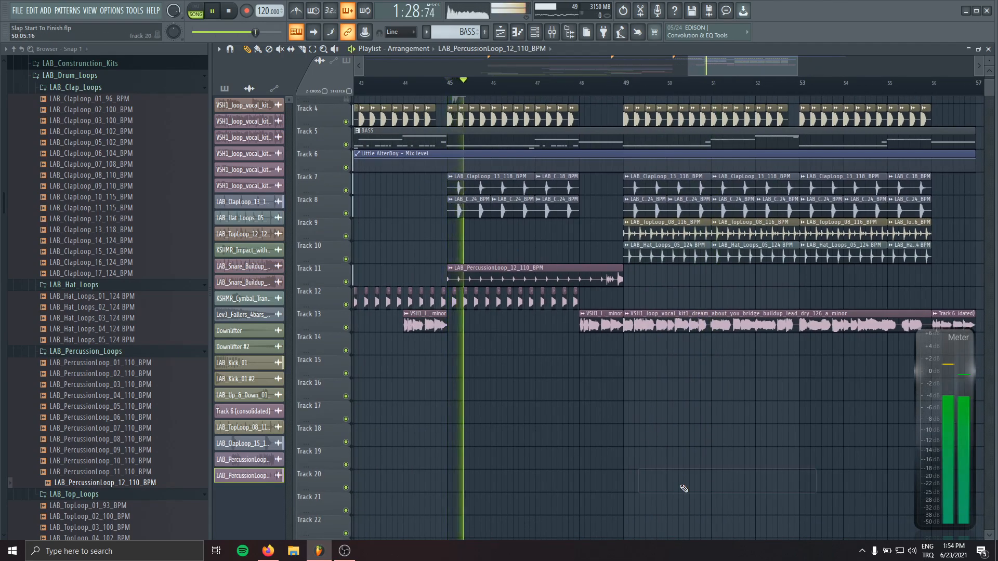
pyautogui.doubleClick(559, 269)
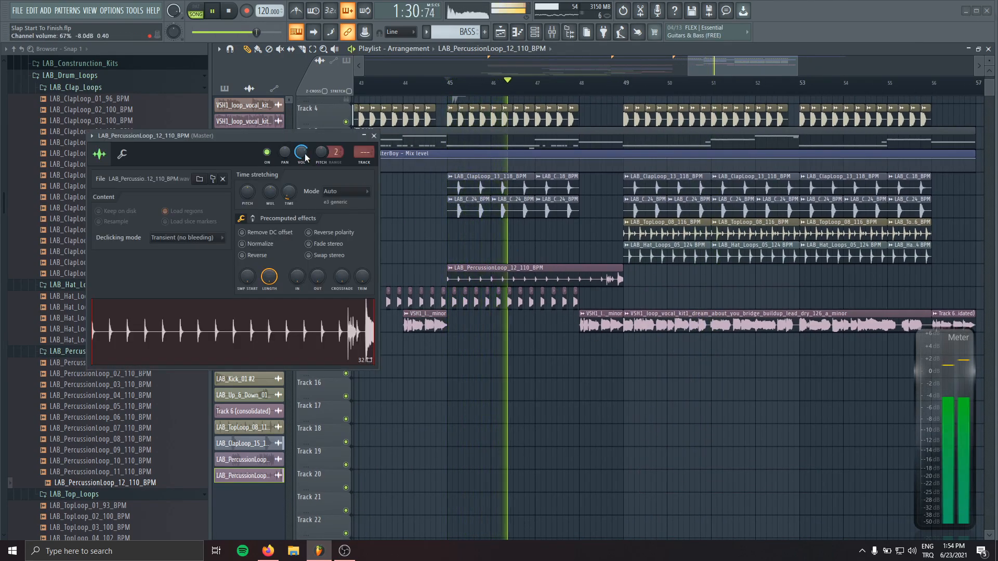
pyautogui.moveTo(302, 152); pyautogui.dragTo(301, 165)
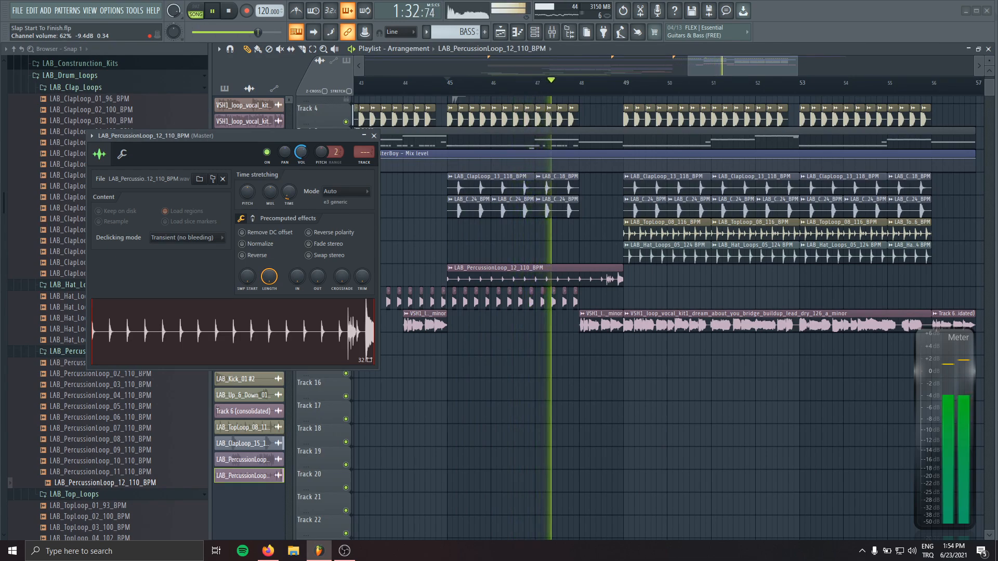
pyautogui.press('space')
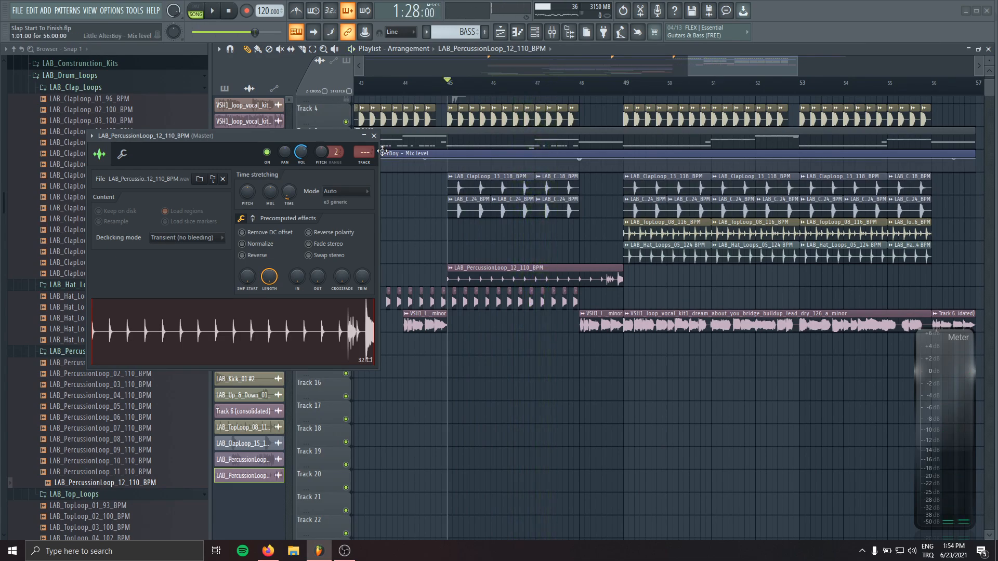
pyautogui.doubleClick(365, 153)
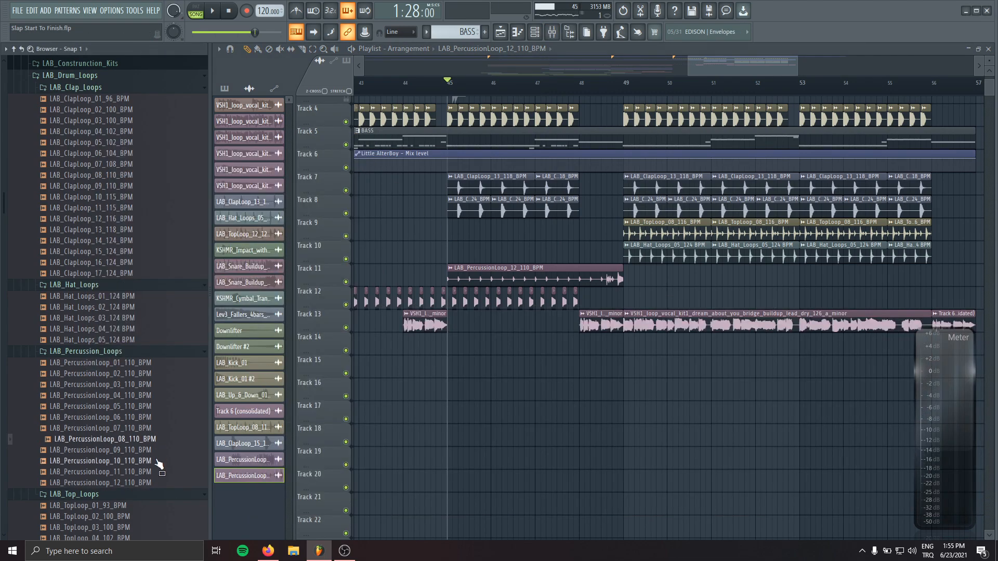
# Step: Open the LAB_Drum_Fills folder in the sample library and audition its drum fills
pyautogui.scroll(-10, 156, 457)
pyautogui.click(92, 354)
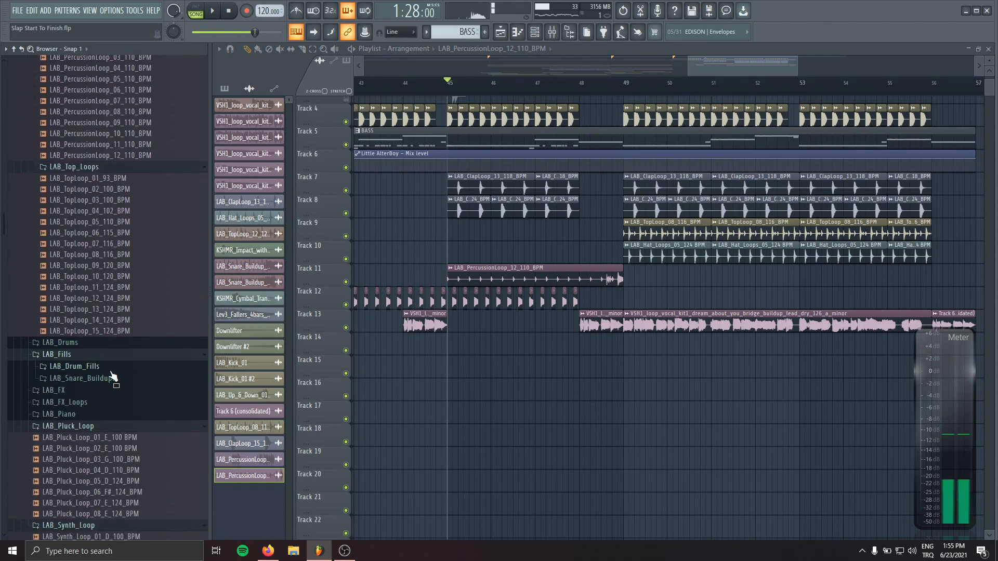
pyautogui.click(86, 366)
pyautogui.click(112, 378)
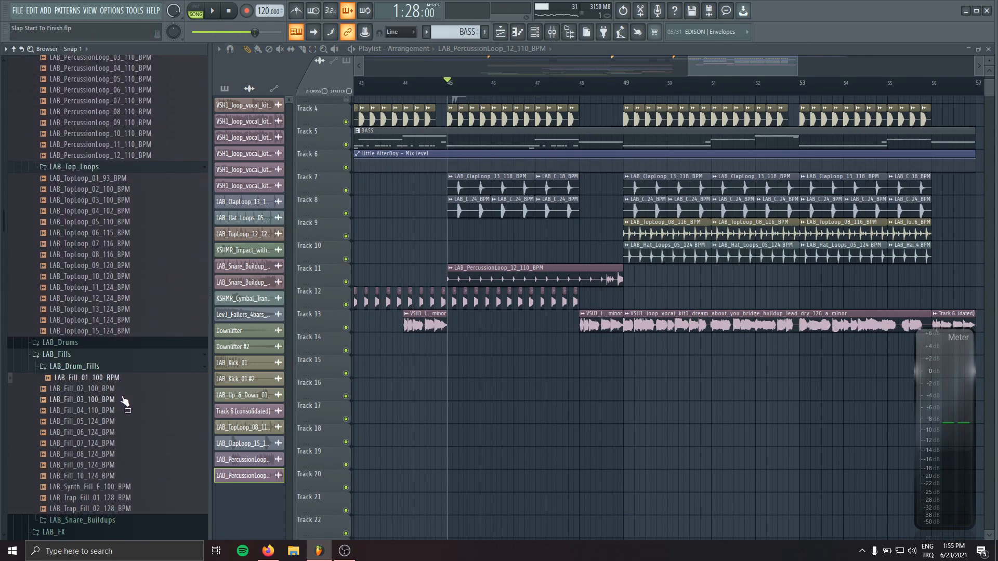
pyautogui.click(124, 401)
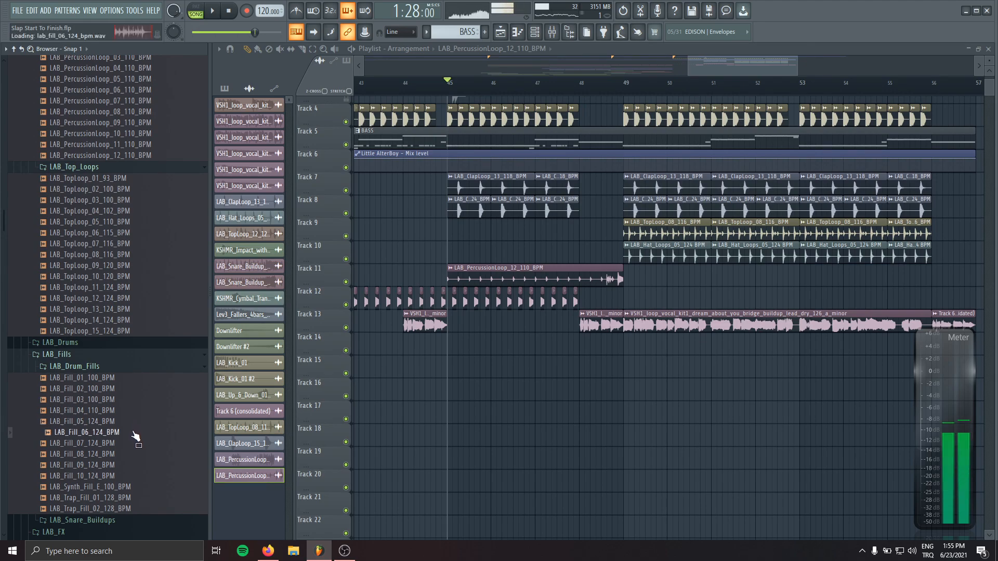
pyautogui.click(129, 390)
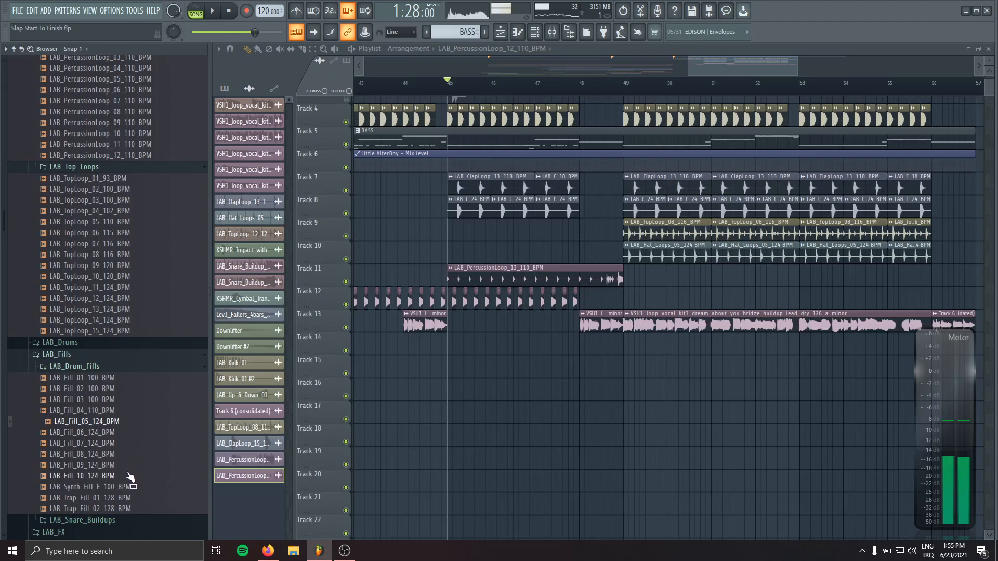
# Step: Insert an empty playlist track at Track 11 and place LAB_Fill_10_124_BPM on it starting at bar 44
pyautogui.rightClick(312, 274)
pyautogui.click(338, 454)
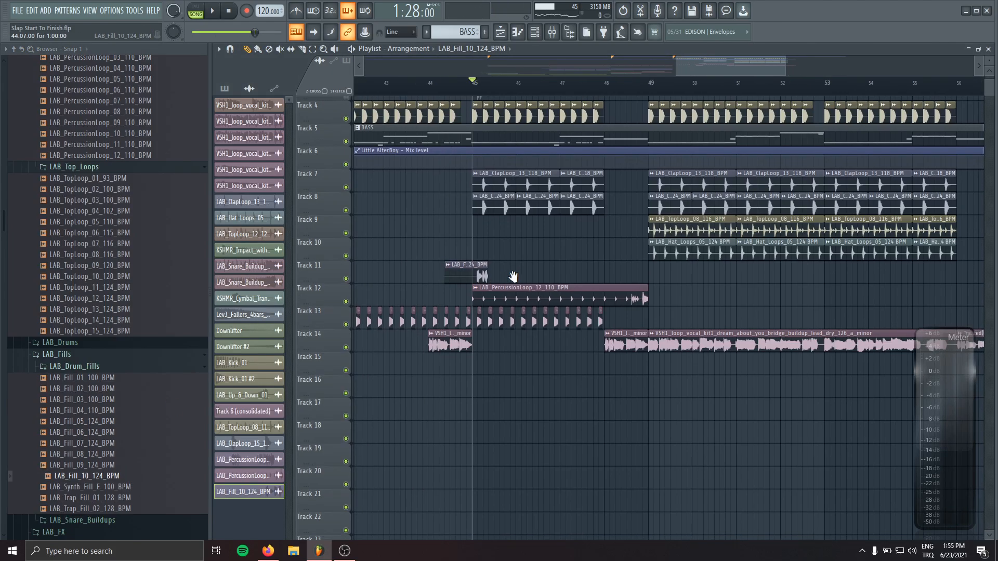
pyautogui.moveTo(512, 276); pyautogui.dragTo(559, 271)
pyautogui.moveTo(503, 267); pyautogui.dragTo(492, 266)
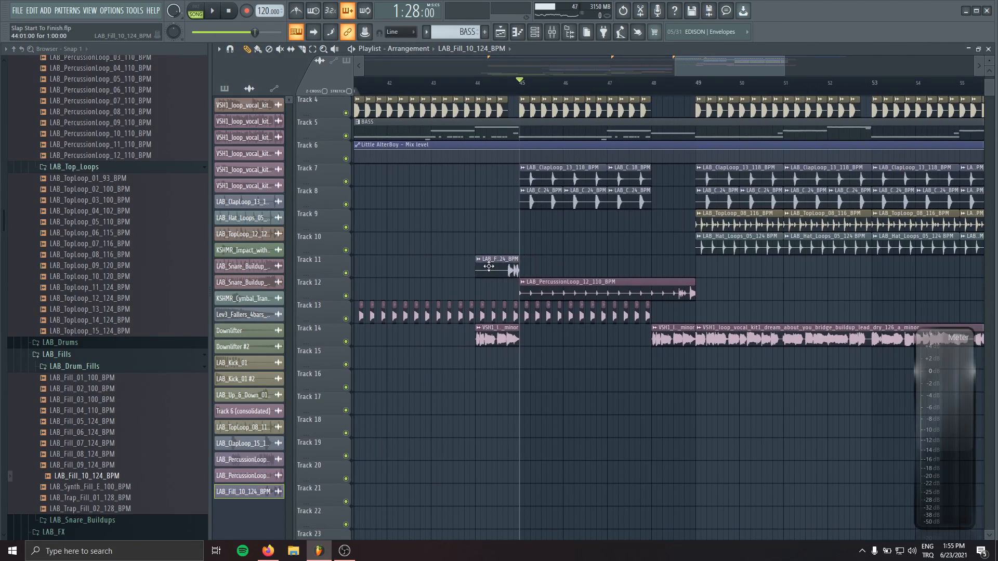
# Step: Play from bar 44, set the LAB_Fill_10_124_BPM channel volume to 63% and close its channel settings
pyautogui.click(481, 86)
pyautogui.press('space')
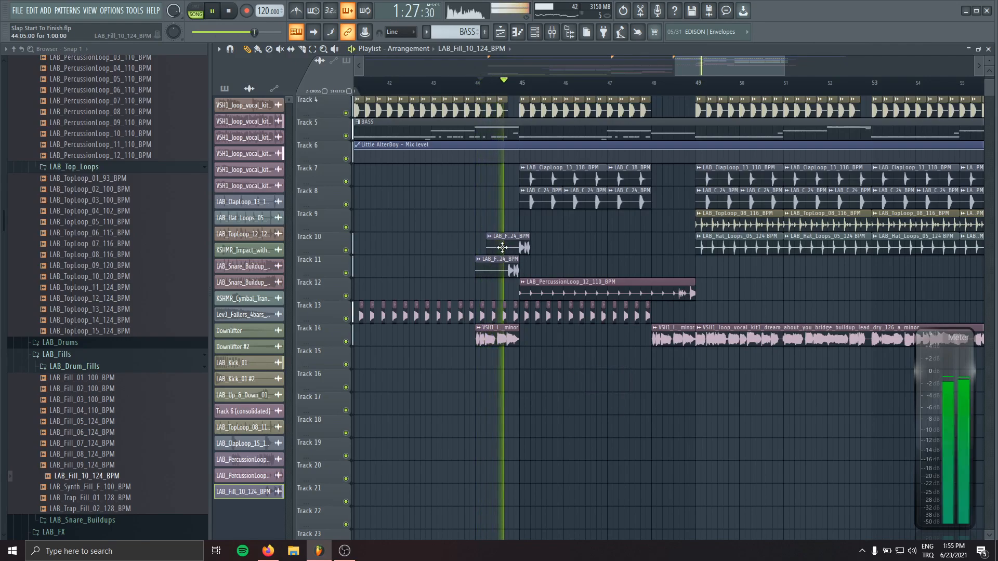
pyautogui.doubleClick(506, 269)
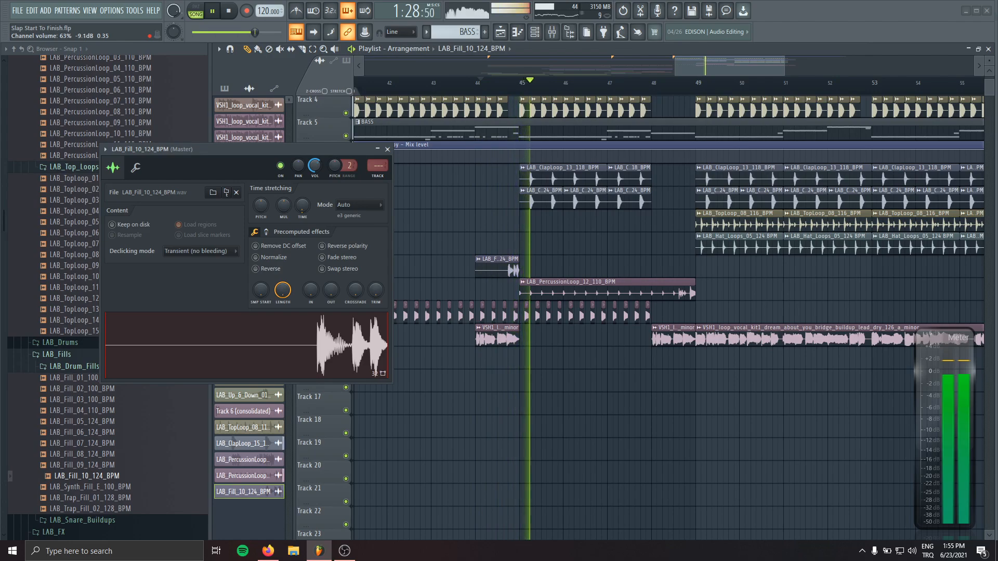
pyautogui.press('space')
pyautogui.click(387, 149)
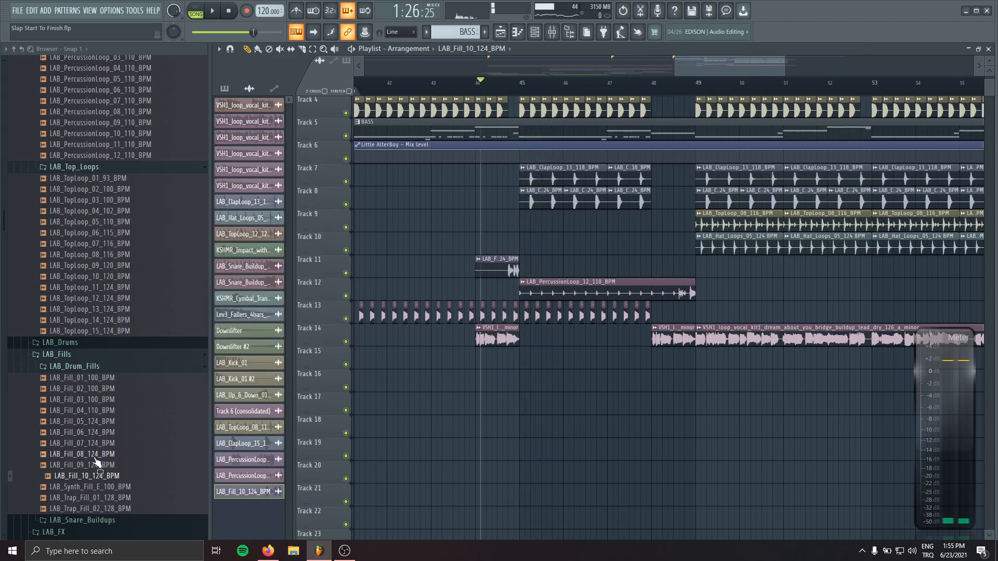
# Step: Add LAB_Fill_09_124_BPM with channel volume 56%, insert another playlist track at Track 11 and put the fill there at bar 48
pyautogui.moveTo(126, 468); pyautogui.dragTo(496, 241)
pyautogui.press('space')
pyautogui.press('space')
pyautogui.doubleClick(490, 243)
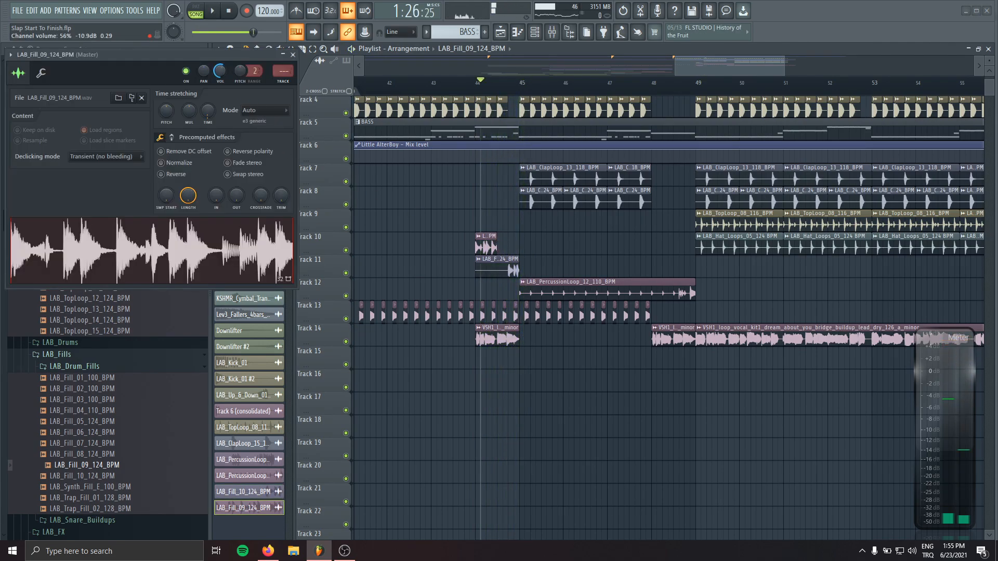
pyautogui.rightClick(335, 261)
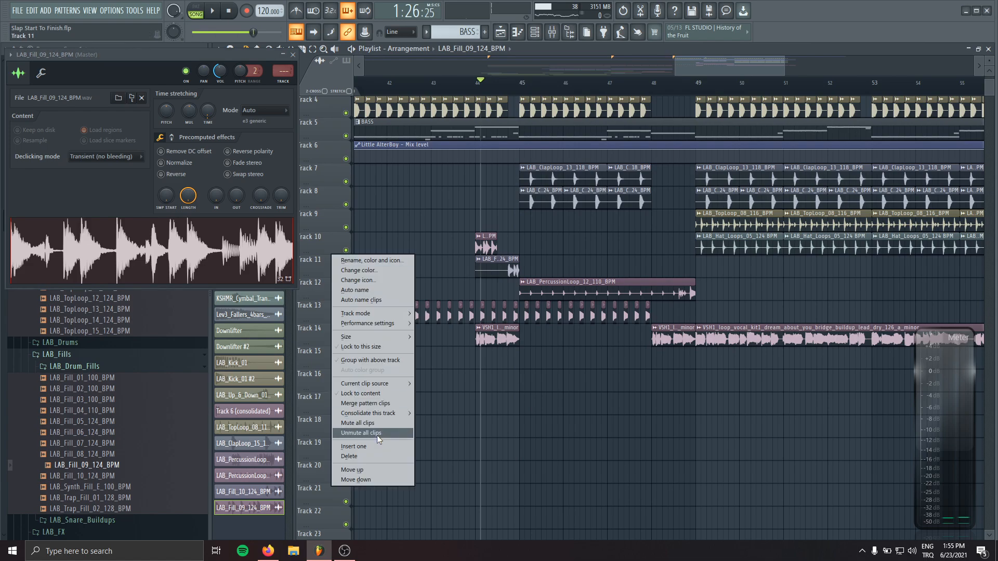
pyautogui.click(364, 446)
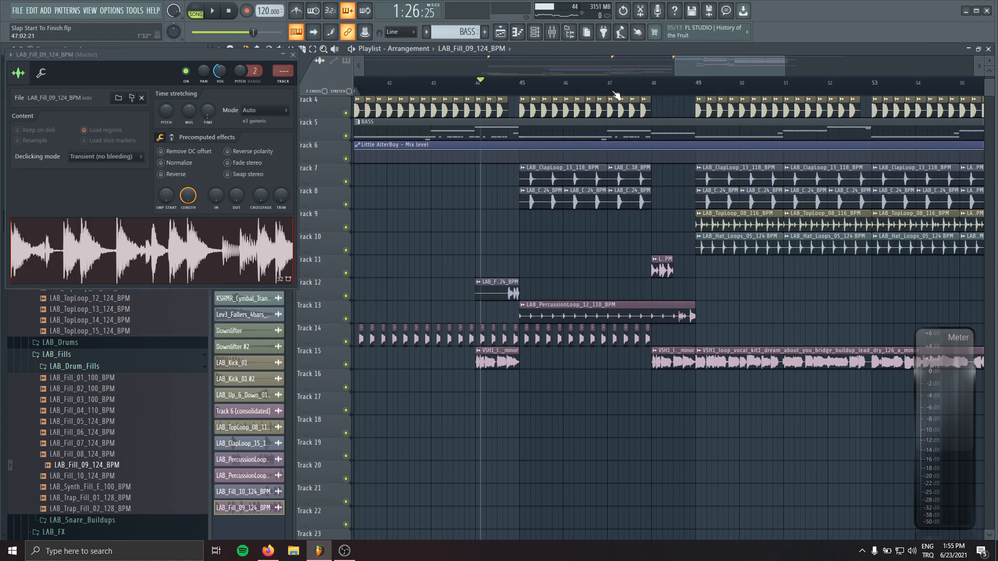
# Step: Lengthen the LAB_Fill_09_124_BPM clip on Track 11 to about three quarters of a bar while playing from bar 47
pyautogui.click(615, 92)
pyautogui.press('space')
pyautogui.moveTo(788, 338); pyautogui.dragTo(598, 292)
pyautogui.click(598, 292)
pyautogui.rightClick(598, 292)
pyautogui.moveTo(482, 223); pyautogui.dragTo(495, 224)
pyautogui.click(561, 240)
pyautogui.rightClick(567, 243)
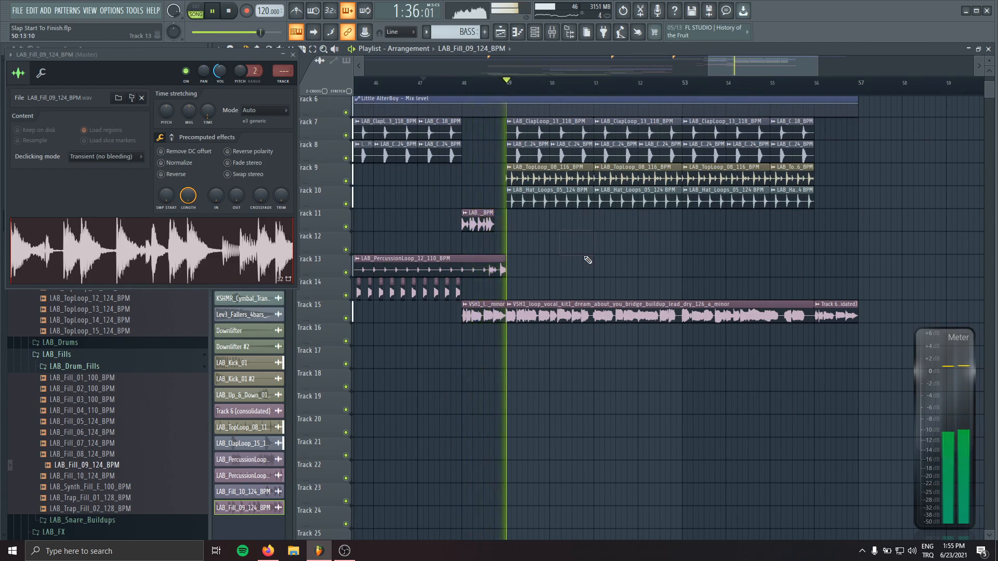
pyautogui.press('space')
# Step: Audition other drum fills, replace the Track 11 fill's sample with LAB_Fill_05_124_BPM and listen to it in the track
pyautogui.click(124, 455)
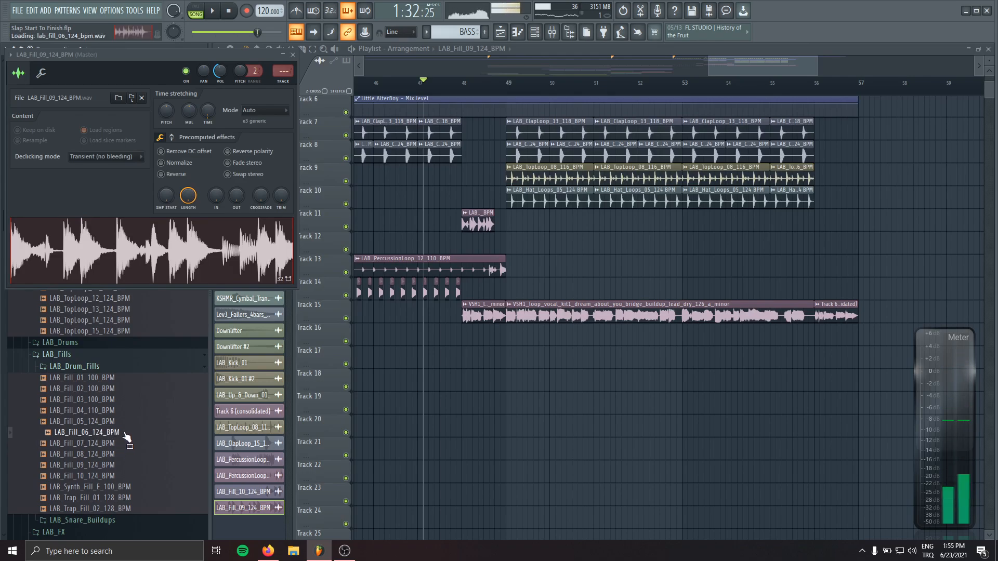
pyautogui.moveTo(498, 233); pyautogui.dragTo(491, 225)
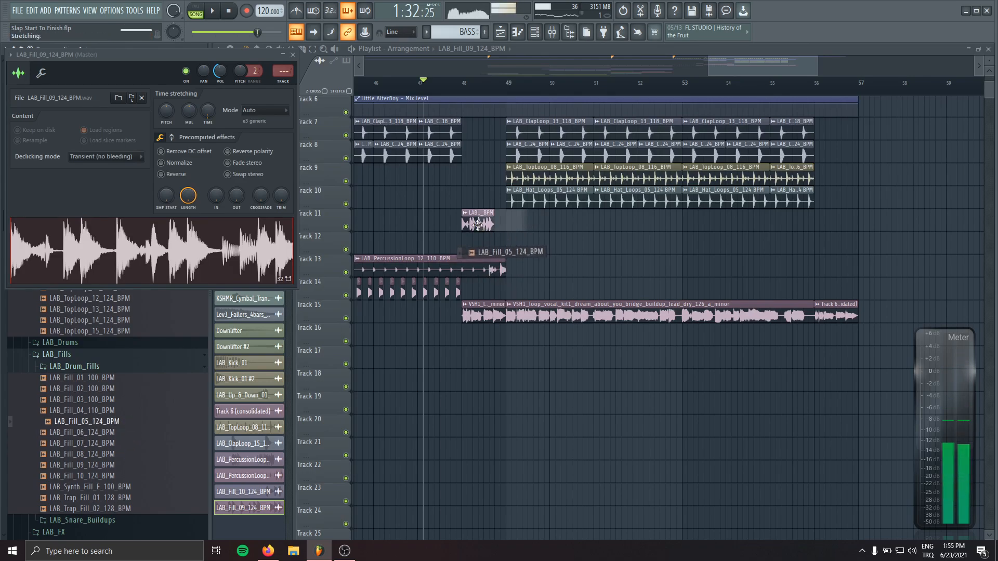
pyautogui.press('space')
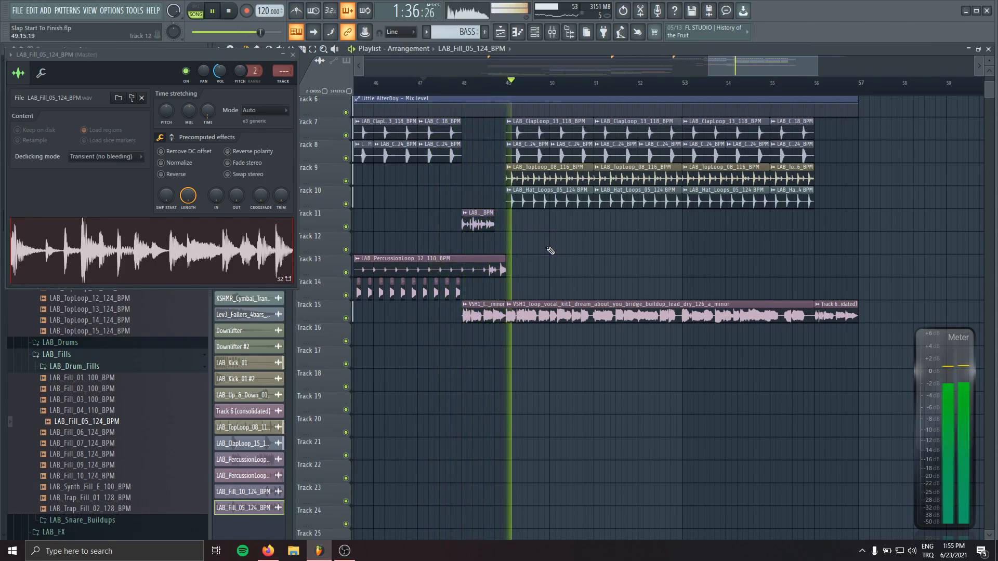
pyautogui.press('space')
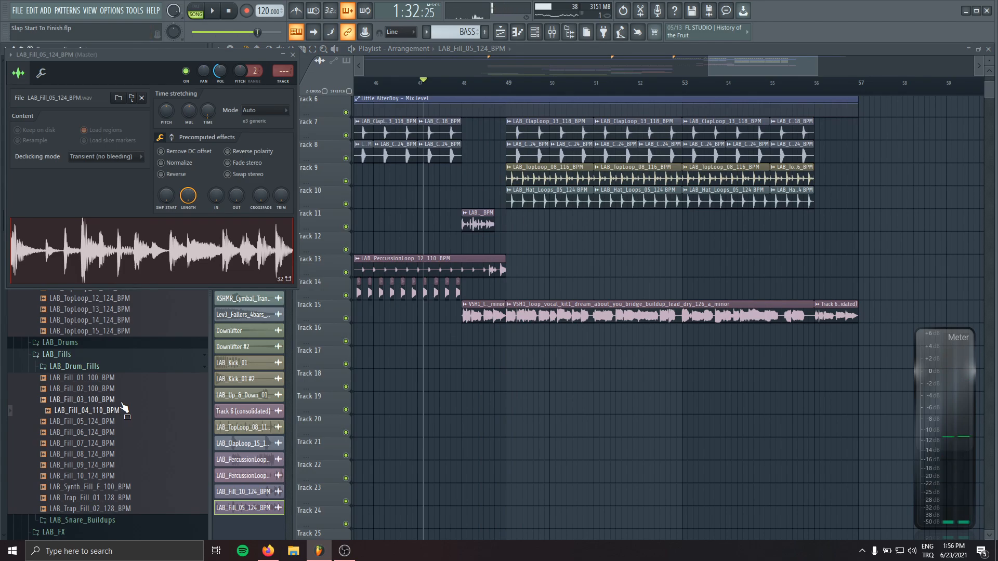
# Step: Replace the Track 11 fill with LAB_Fill_04_110_BPM, trim its end to just before bar 49 and listen to it
pyautogui.moveTo(457, 242); pyautogui.dragTo(531, 239)
pyautogui.press('space')
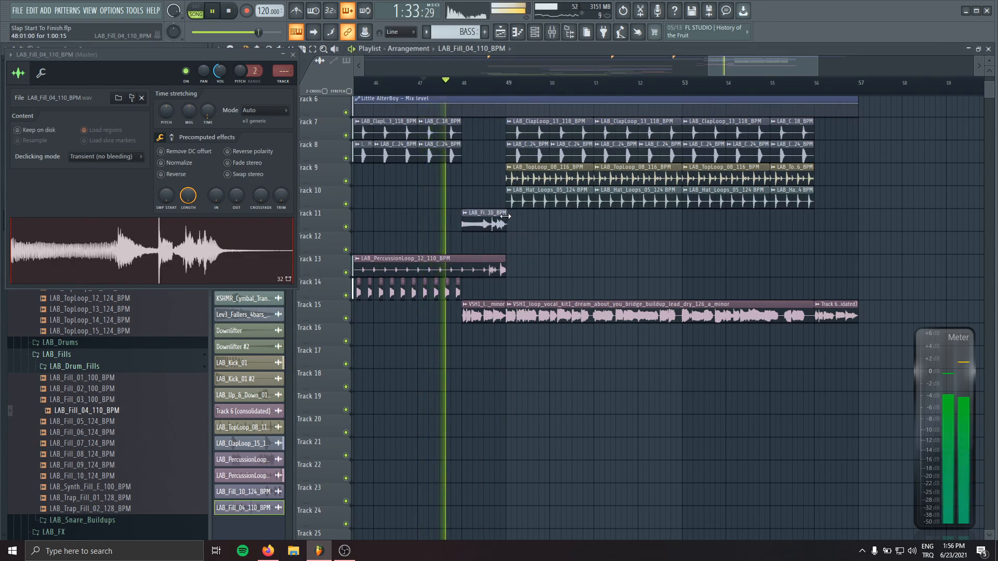
pyautogui.click(530, 236)
pyautogui.click(543, 222)
pyautogui.rightClick(541, 242)
pyautogui.scroll(5, 497, 282)
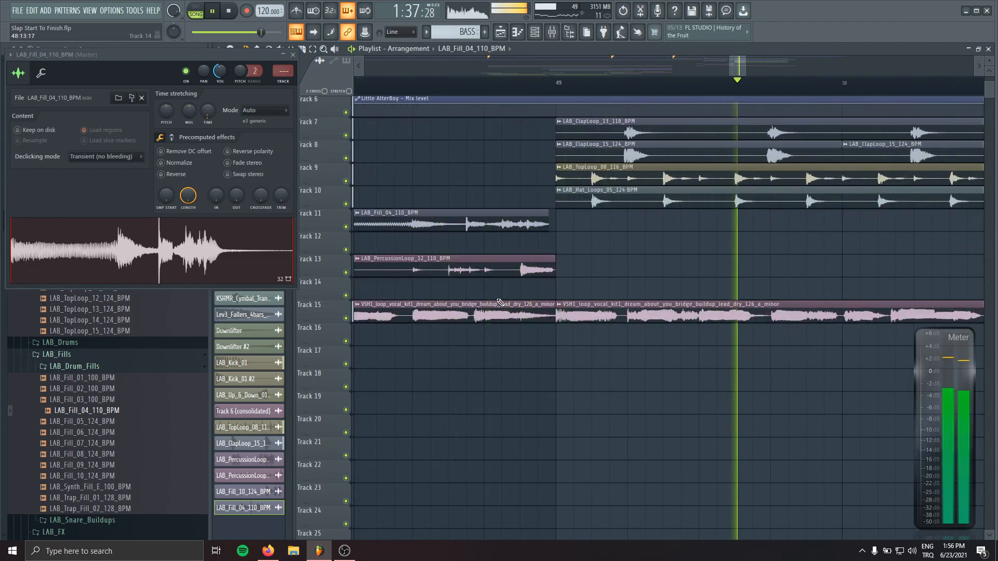
pyautogui.scroll(-5, 482, 284)
pyautogui.scroll(4, 482, 284)
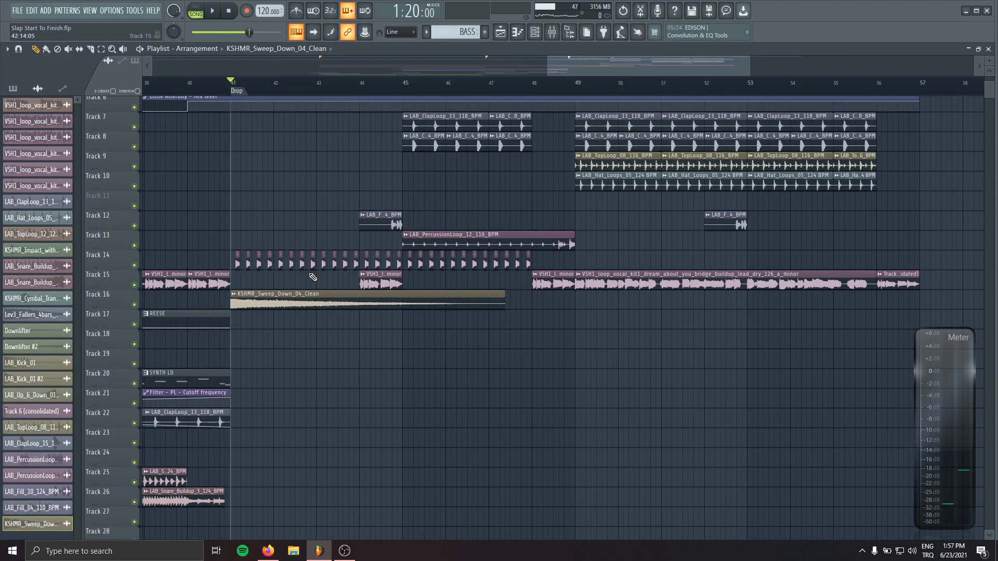
# Step: Audition the KSHMR_Sweep_Down_04_Clean sample, lower its channel volume and play the drop from bar 41
pyautogui.doubleClick(315, 302)
pyautogui.click(206, 245)
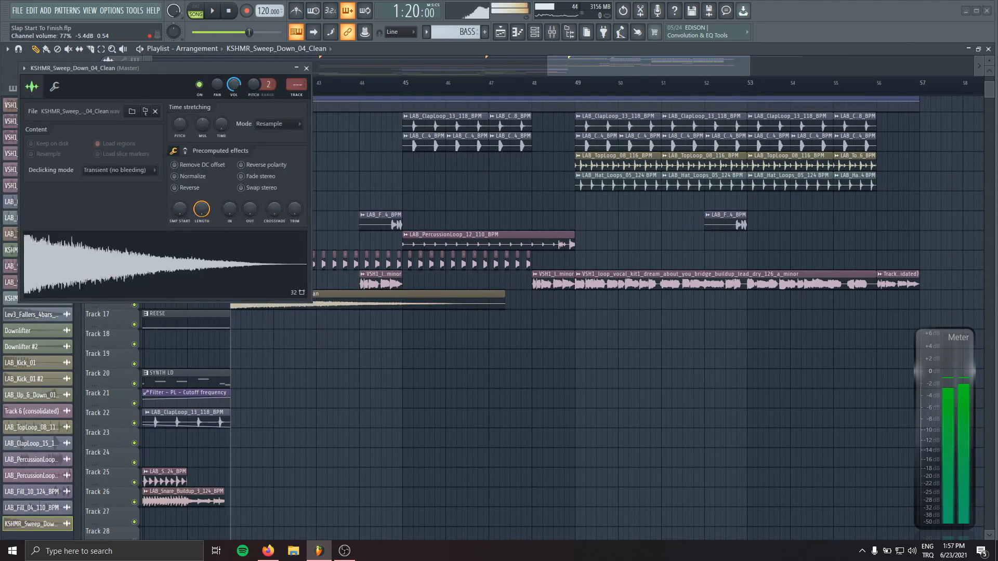
pyautogui.moveTo(248, 75); pyautogui.dragTo(344, 171)
pyautogui.press('space')
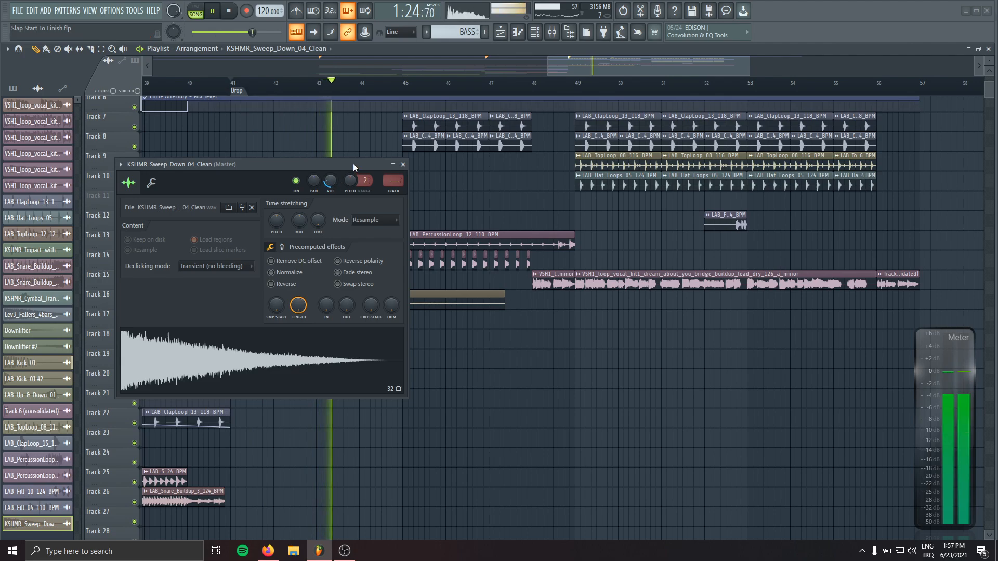
pyautogui.press('space')
# Step: Route the sweep channel to mixer track 71 named Sweep Down and add Kickstart there with its mix at 76%
pyautogui.moveTo(354, 165); pyautogui.dragTo(430, 106)
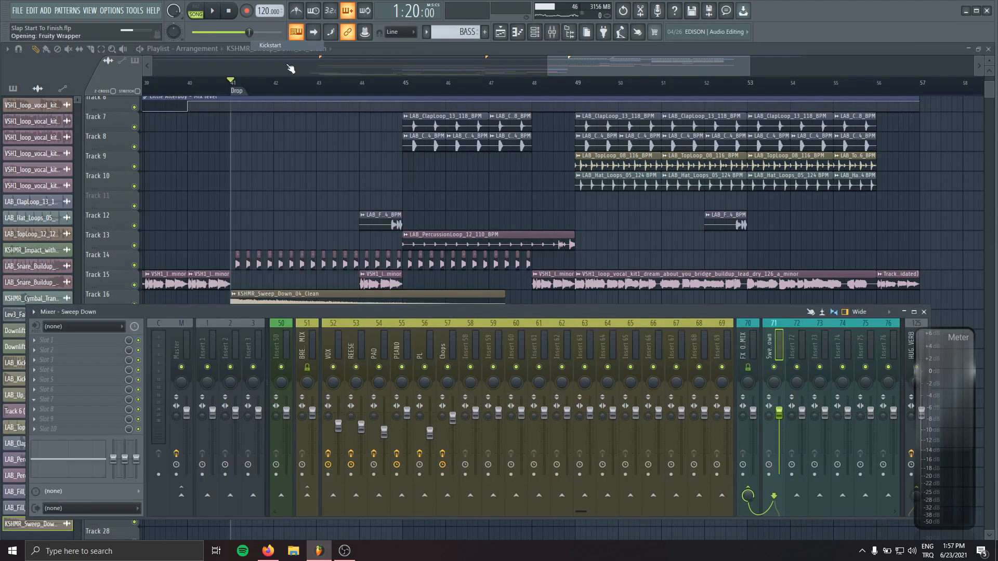
pyautogui.moveTo(106, 211); pyautogui.dragTo(130, 232)
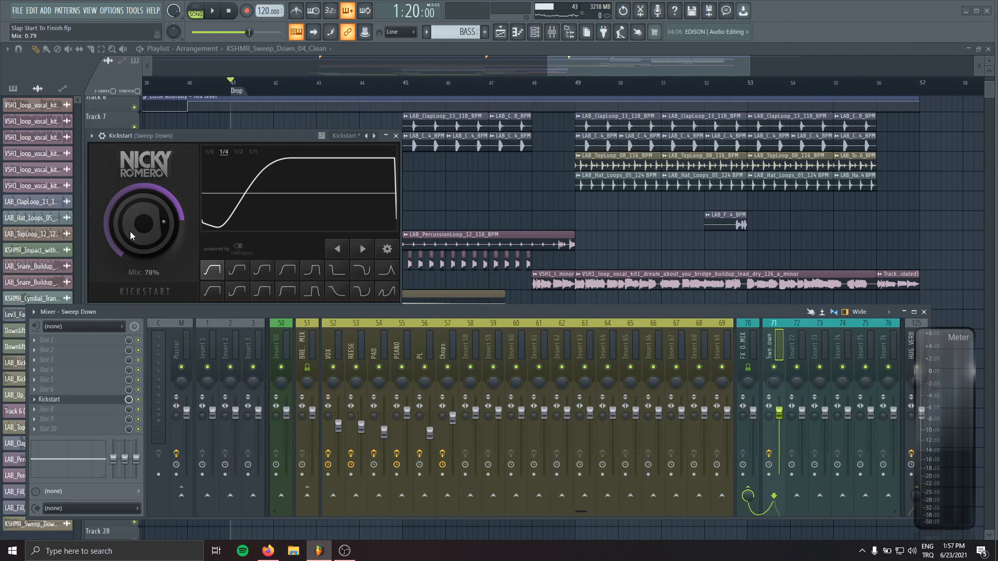
pyautogui.press('space')
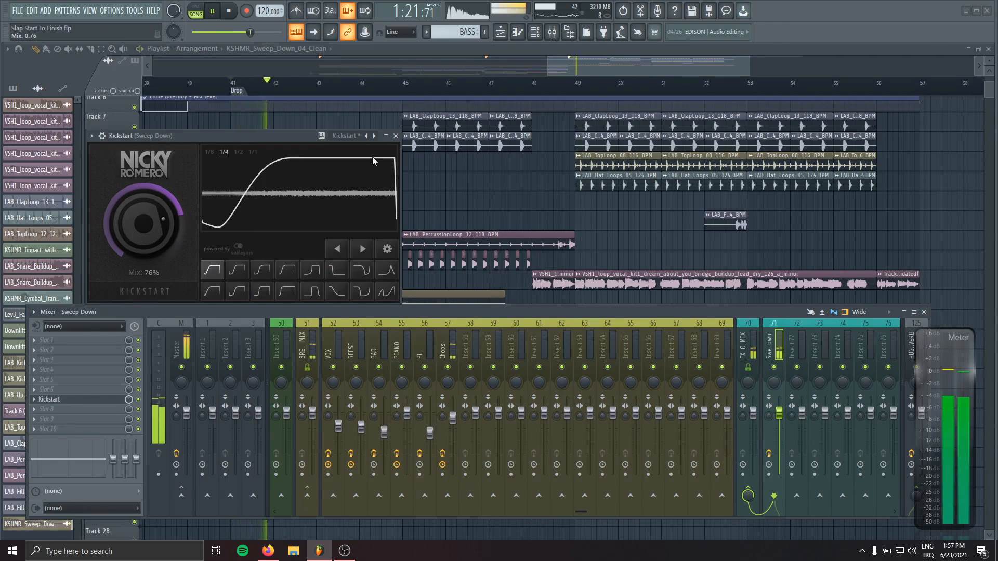
pyautogui.click(396, 137)
# Step: Add FabFilter Pro-Q 3 with a 36 dB/oct low cut to the Sweep Down mixer track and set its fader to -3.0 dB
pyautogui.click(79, 344)
pyautogui.click(308, 21)
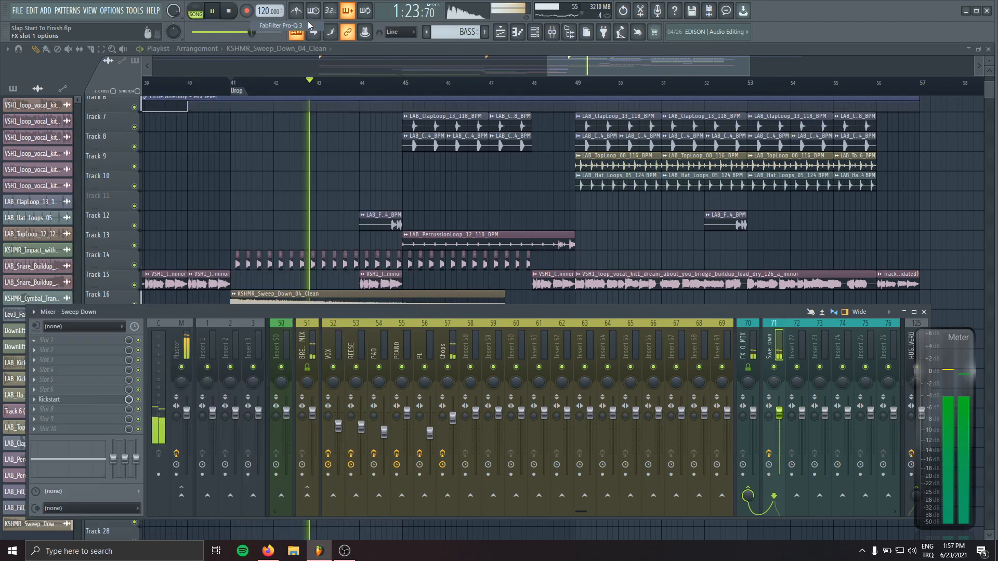
pyautogui.moveTo(11, 168); pyautogui.dragTo(266, 235)
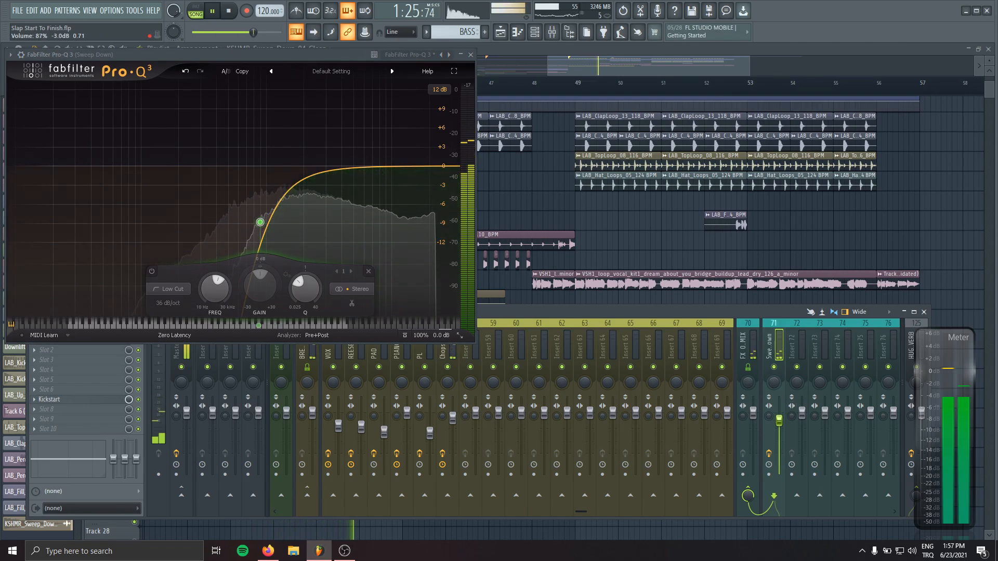
pyautogui.click(471, 55)
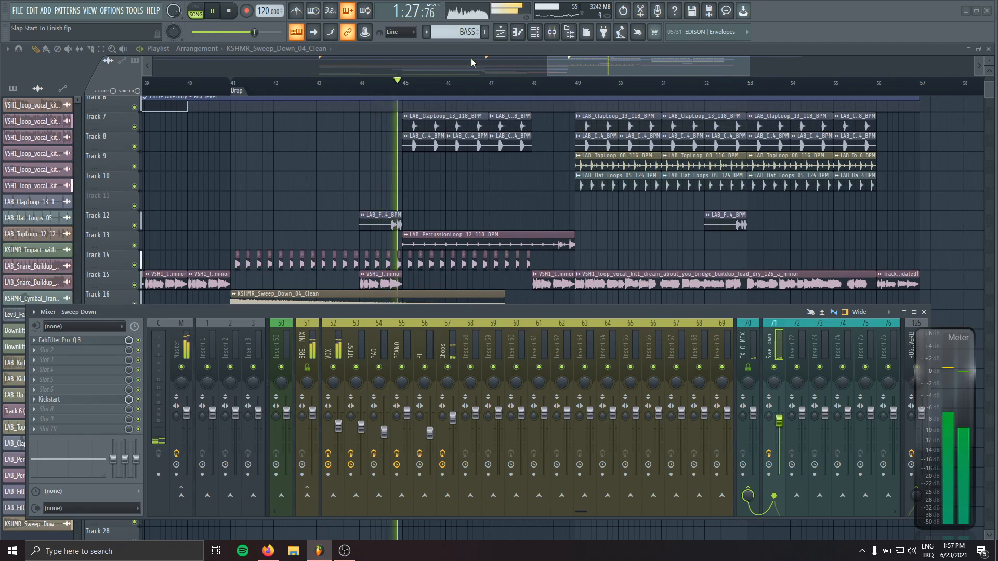
pyautogui.press('F9')
# Step: Place a second KSHMR_Sweep_Down_04_Clean clip on Track 16 at bar 49 and save the project
pyautogui.moveTo(634, 382); pyautogui.dragTo(618, 310)
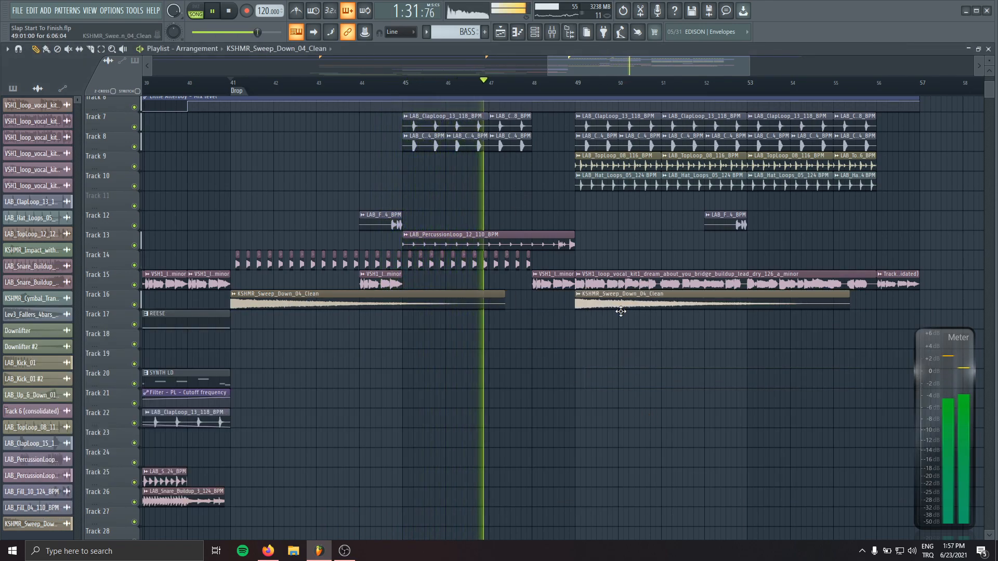
pyautogui.moveTo(776, 319); pyautogui.dragTo(570, 359)
pyautogui.scroll(-1, 561, 378)
pyautogui.click(547, 395)
pyautogui.rightClick(545, 394)
pyautogui.scroll(-3, 624, 377)
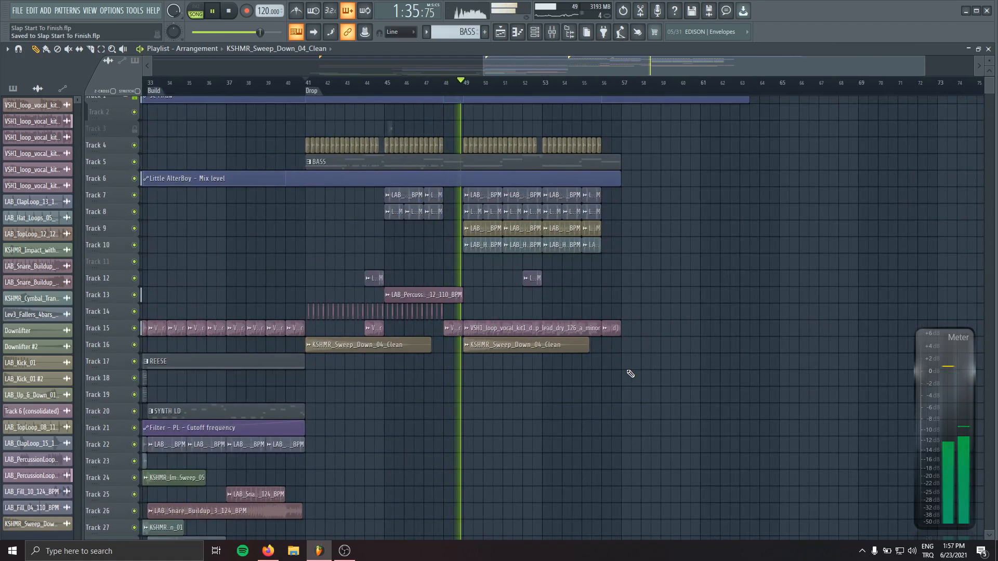
pyautogui.click(631, 428)
pyautogui.rightClick(637, 428)
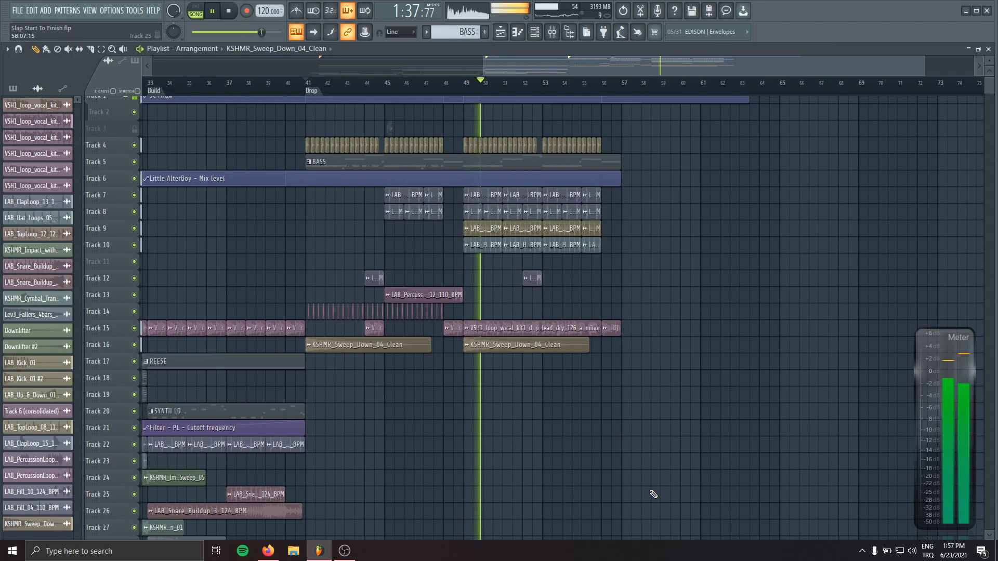
# Step: Set the KSHMR_Sweep_Down_04_Clean channel volume to 23% during playback, close its settings and remove the stray clip beyond the drop
pyautogui.doubleClick(537, 345)
pyautogui.moveTo(361, 186); pyautogui.dragTo(362, 208)
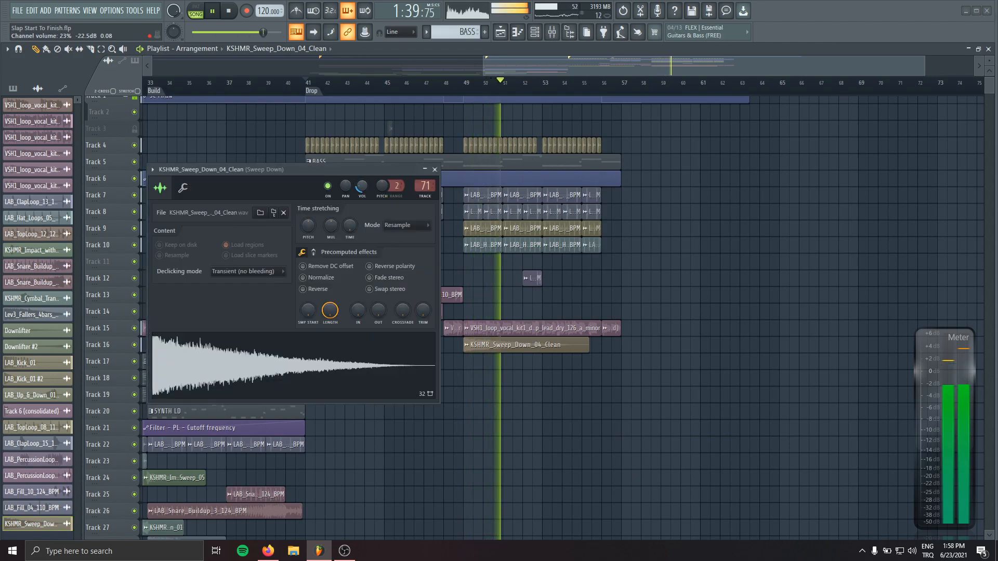
pyautogui.click(435, 169)
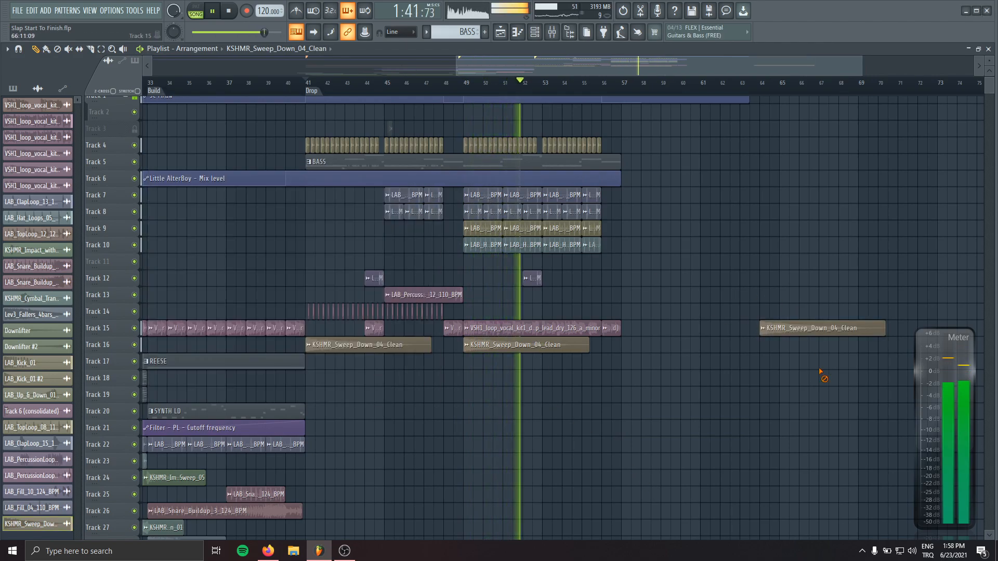
pyautogui.click(810, 428)
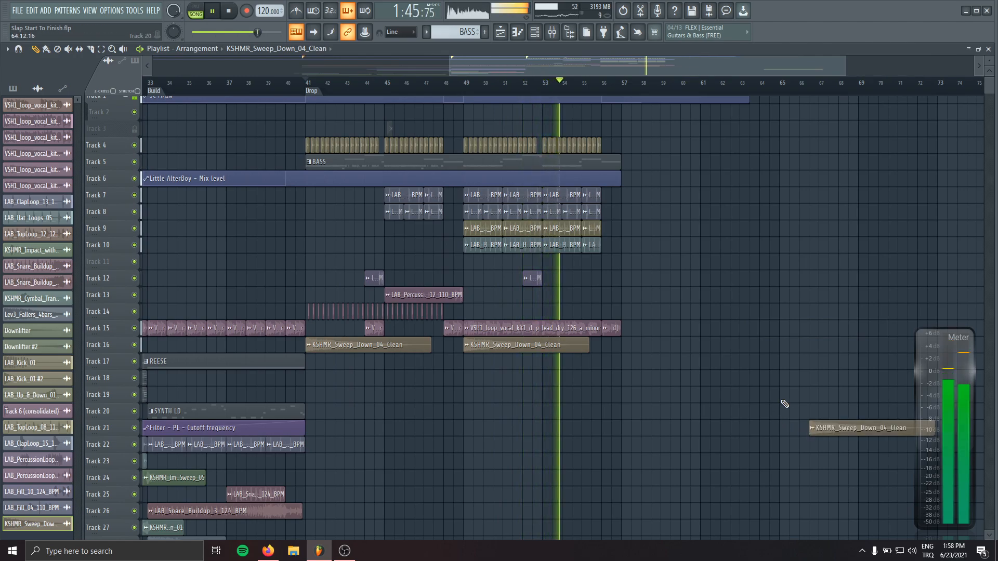
pyautogui.rightClick(812, 430)
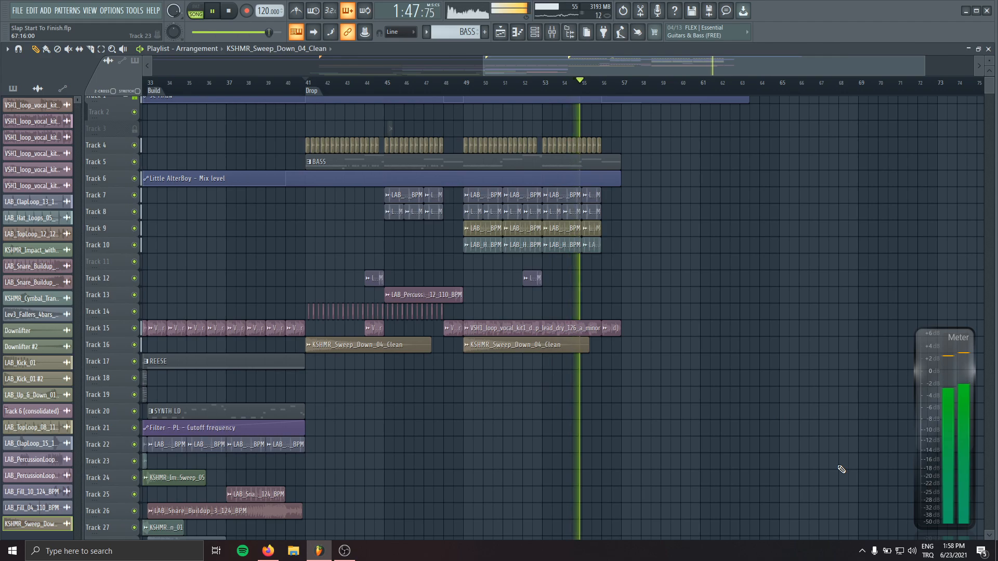
# Step: Insert one empty playlist track at Track 16, above the sweep-down clips, and stop playback
pyautogui.scroll(2, 753, 403)
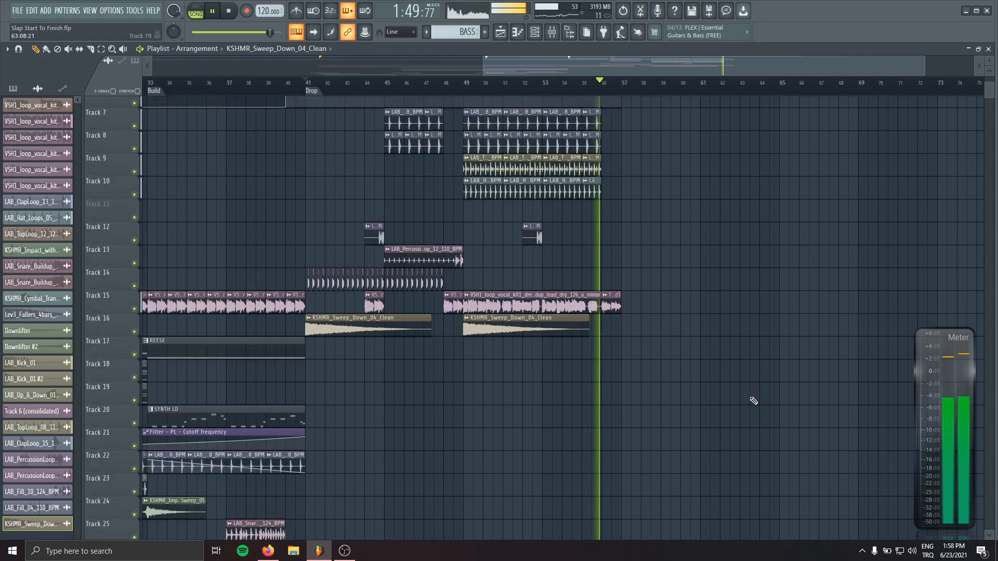
pyautogui.rightClick(128, 321)
pyautogui.click(167, 492)
pyautogui.press('space')
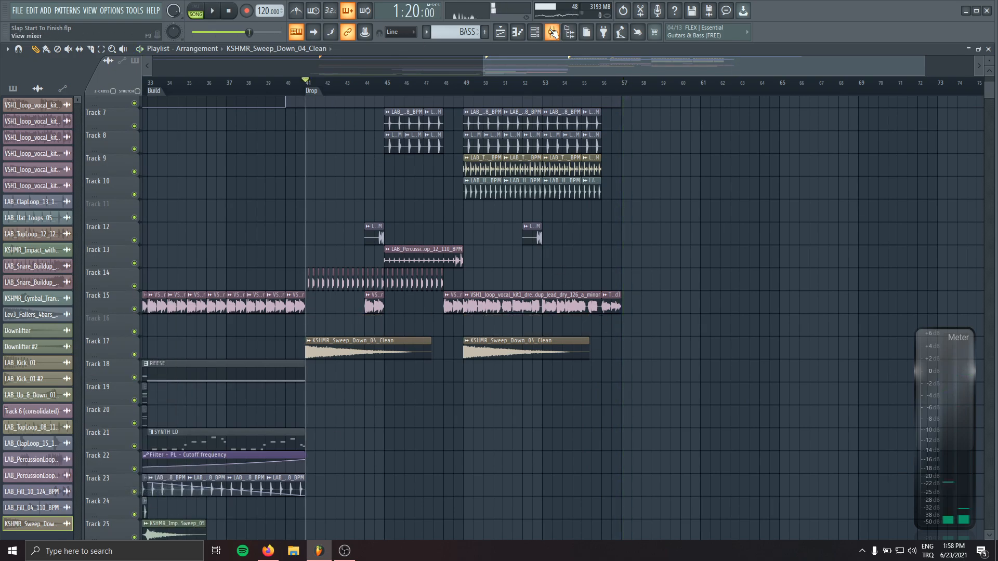
# Step: Detect the tempo of the KSHMR_Short_Drum_Fill_25_128 sample and fit it using the estimated 127.998 BPM
pyautogui.click(552, 33)
pyautogui.click(553, 33)
pyautogui.click(534, 33)
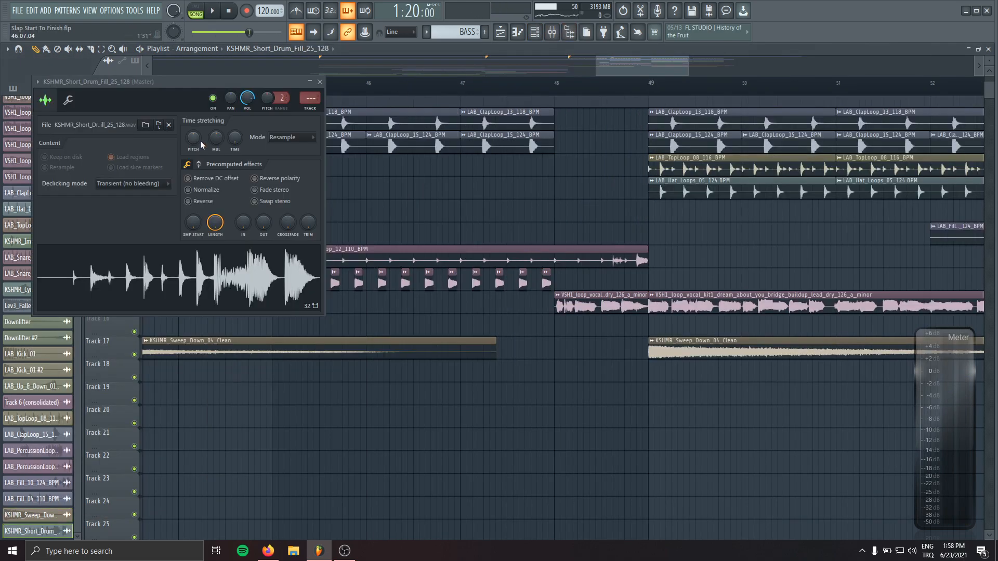
pyautogui.rightClick(235, 136)
pyautogui.rightClick(235, 136)
pyautogui.click(258, 157)
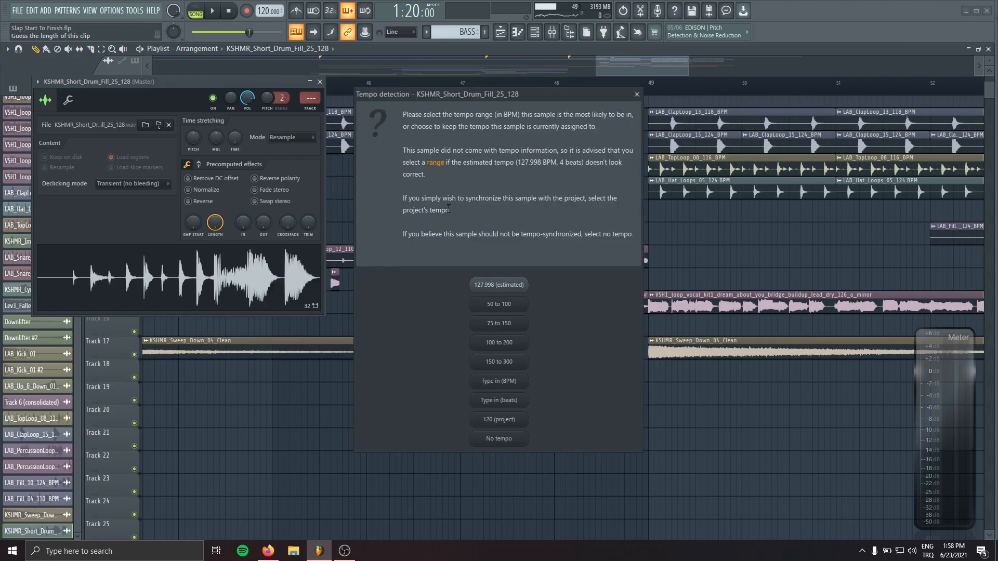
pyautogui.click(493, 286)
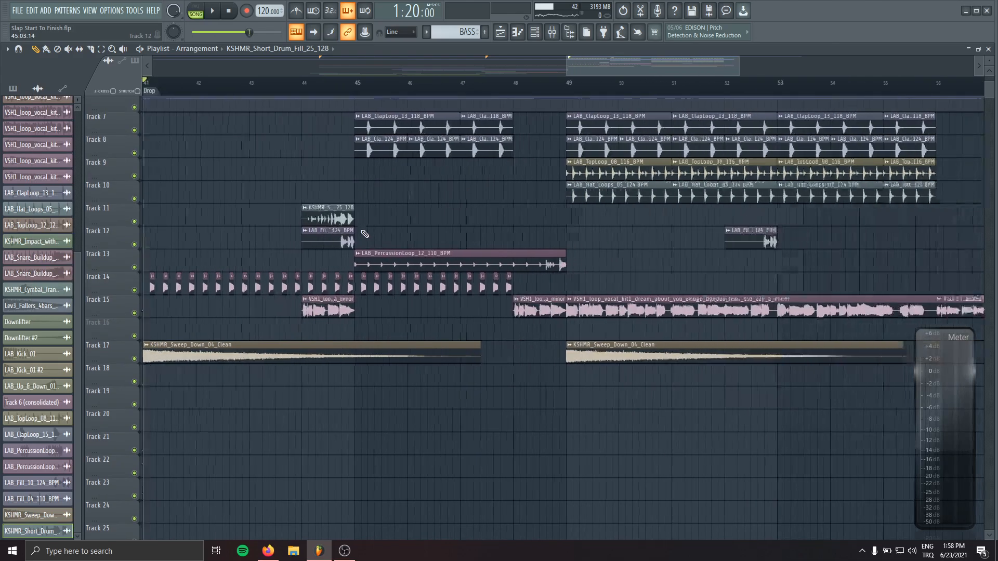
# Step: Move the KSHMR_Short_Drum_Fill_25_128 clip on Track 11 to bar 48 and play the arrangement from there
pyautogui.moveTo(325, 220); pyautogui.dragTo(508, 222)
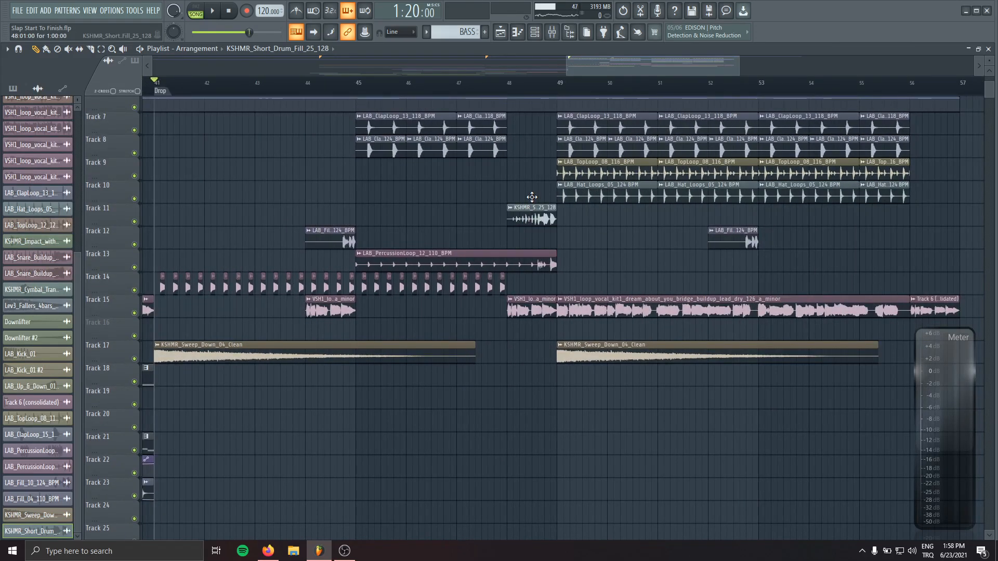
pyautogui.click(507, 83)
pyautogui.press('space')
# Step: Set the KSHMR_Short_Drum_Fill_25_128 channel volume to 39% during playback and close its settings
pyautogui.doubleClick(524, 216)
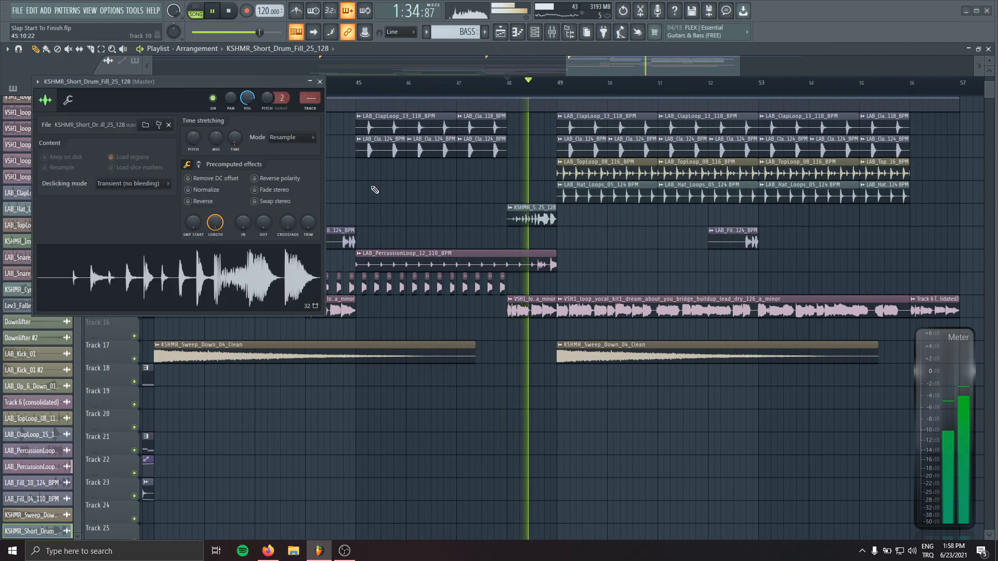
pyautogui.moveTo(248, 98)
pyautogui.mouseDown()
pyautogui.moveTo(248, 122)
pyautogui.moveTo(246, 100)
pyautogui.mouseUp()
pyautogui.press('space')
pyautogui.press('space')
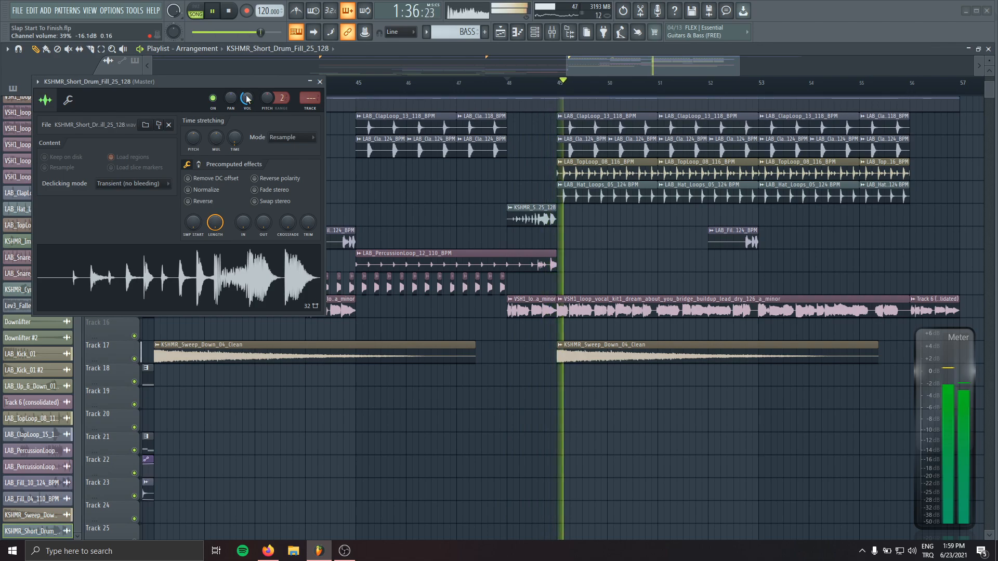
pyautogui.click(319, 82)
# Step: Listen to the second half of the drop through to its end, removing the stray clip placed beyond it
pyautogui.scroll(-1, 555, 290)
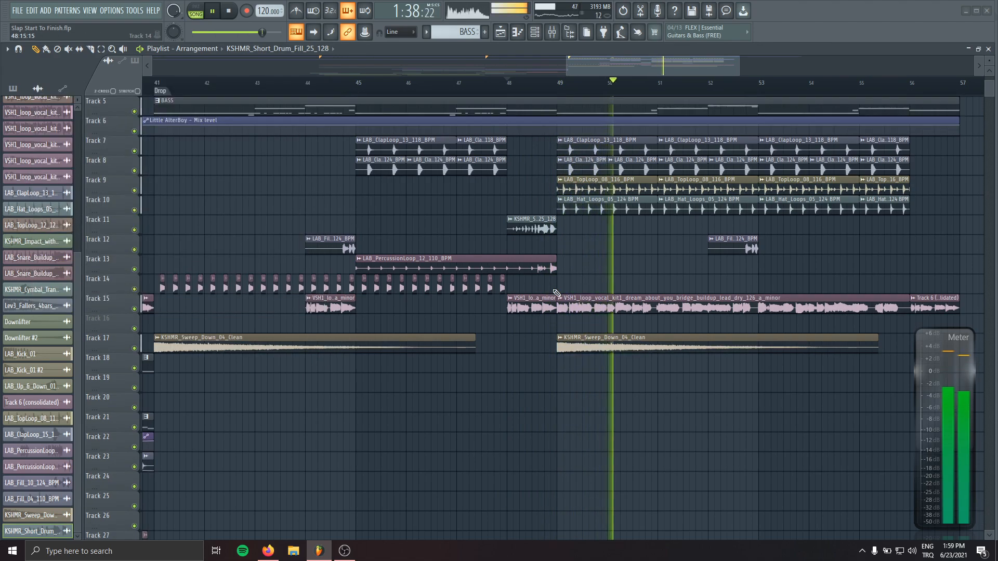
pyautogui.scroll(-2, 479, 314)
pyautogui.scroll(-1, 481, 316)
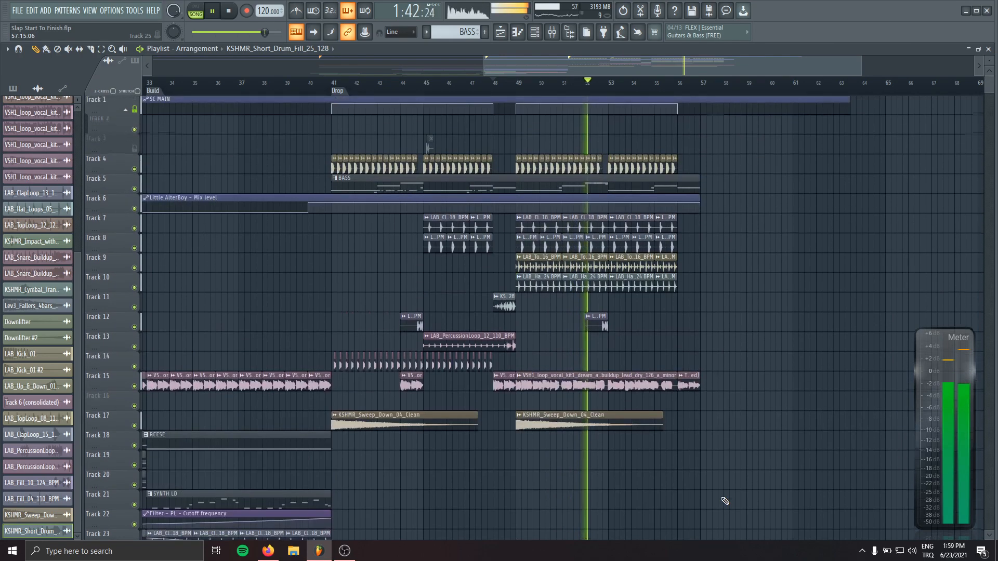
pyautogui.scroll(2, 723, 503)
pyautogui.click(753, 408)
pyautogui.rightClick(761, 406)
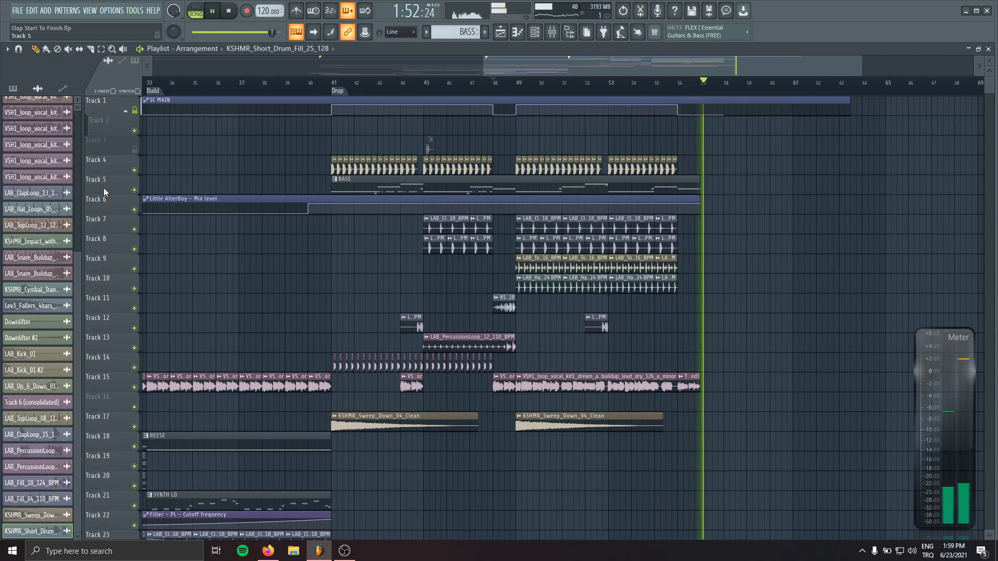
pyautogui.press('space')
# Step: Copy the SYNTH LD clip on Track 21 to bar 49 and play the arrangement from bar 48
pyautogui.scroll(-4, 291, 121)
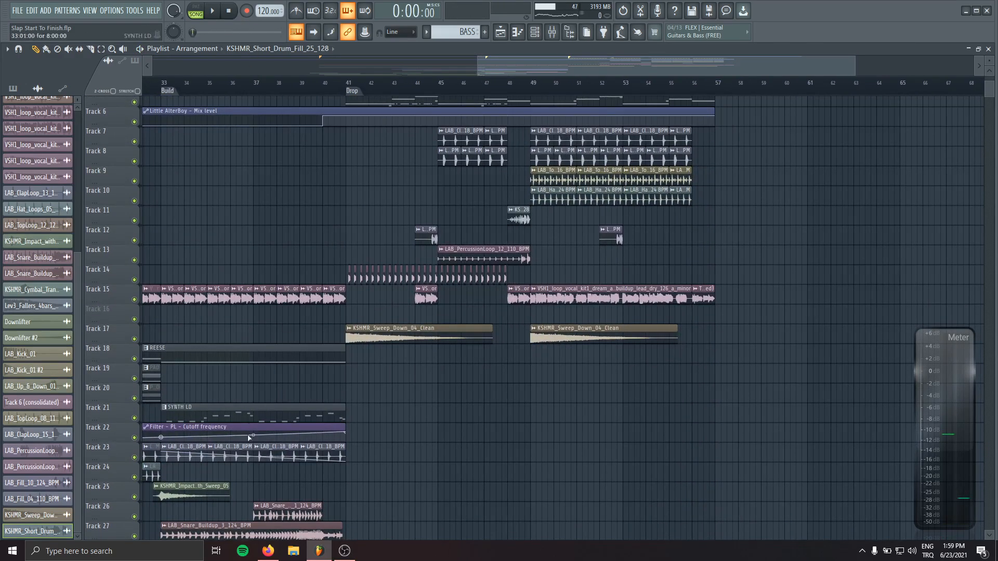
pyautogui.moveTo(191, 412); pyautogui.dragTo(583, 424)
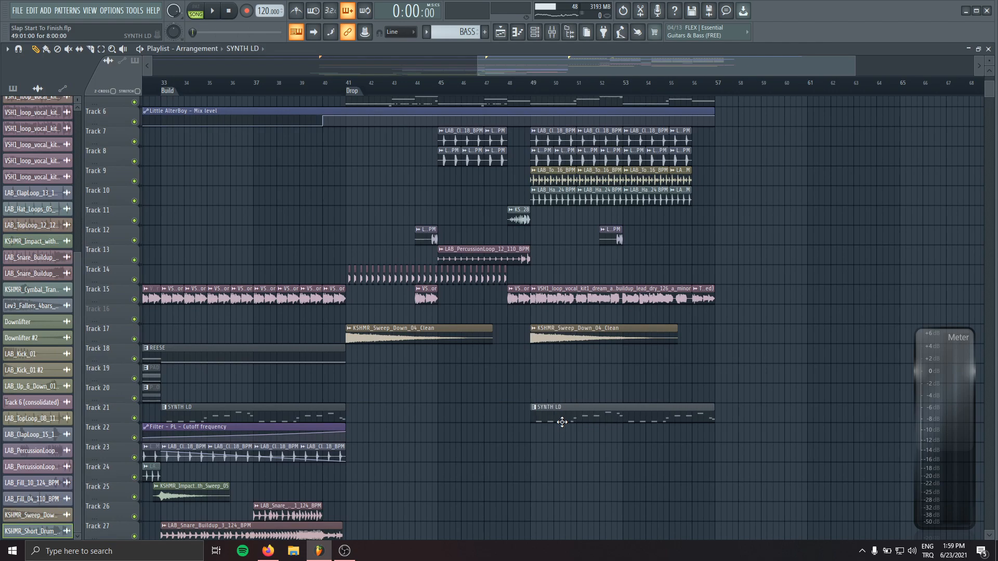
pyautogui.moveTo(595, 325); pyautogui.dragTo(475, 302)
pyautogui.click(693, 331)
pyautogui.rightClick(696, 333)
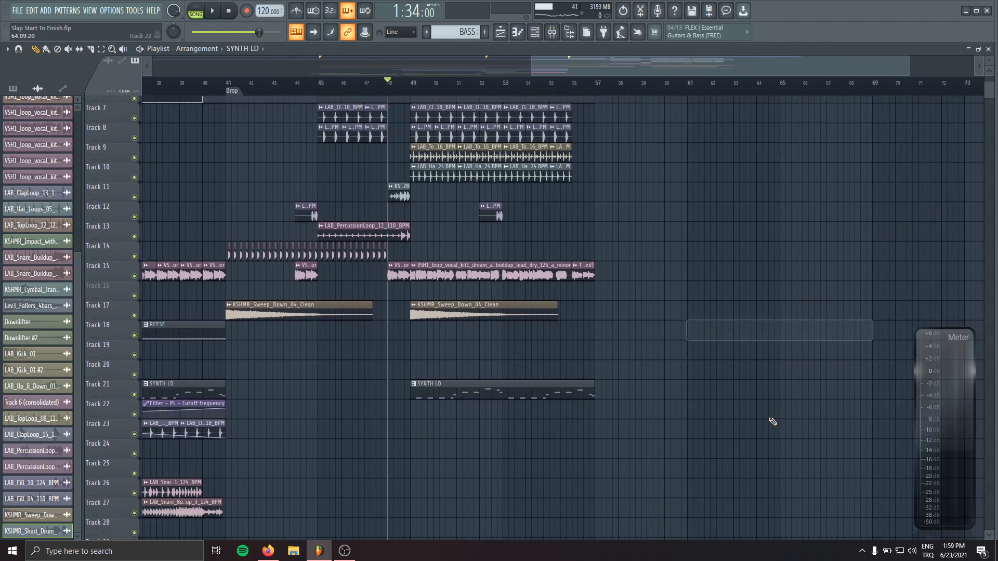
pyautogui.press('space')
# Step: Set the PL mixer track's fader to -9.5 dB while the copied SYNTH LD clip plays
pyautogui.doubleClick(507, 386)
pyautogui.press('Escape')
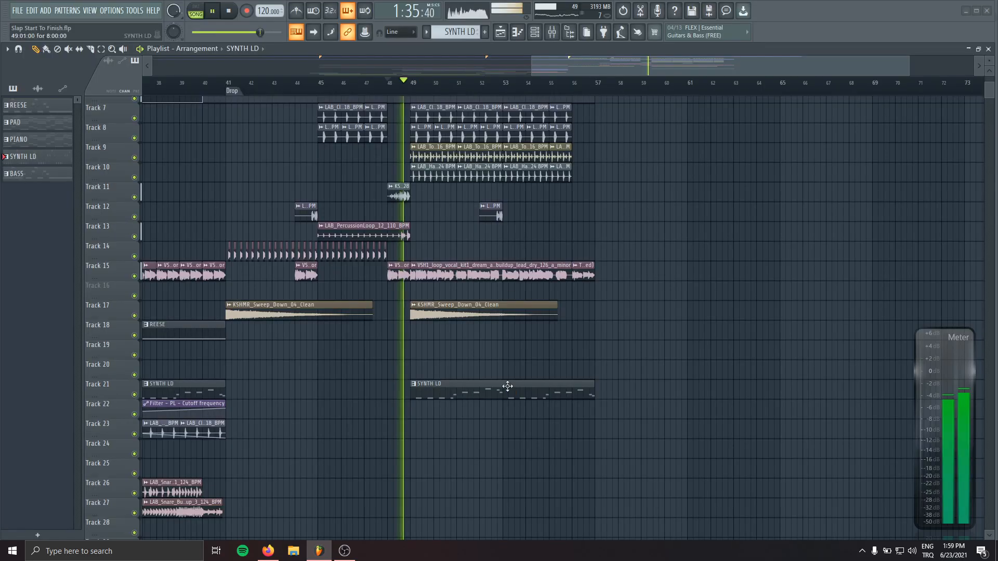
pyautogui.click(552, 31)
pyautogui.click(433, 433)
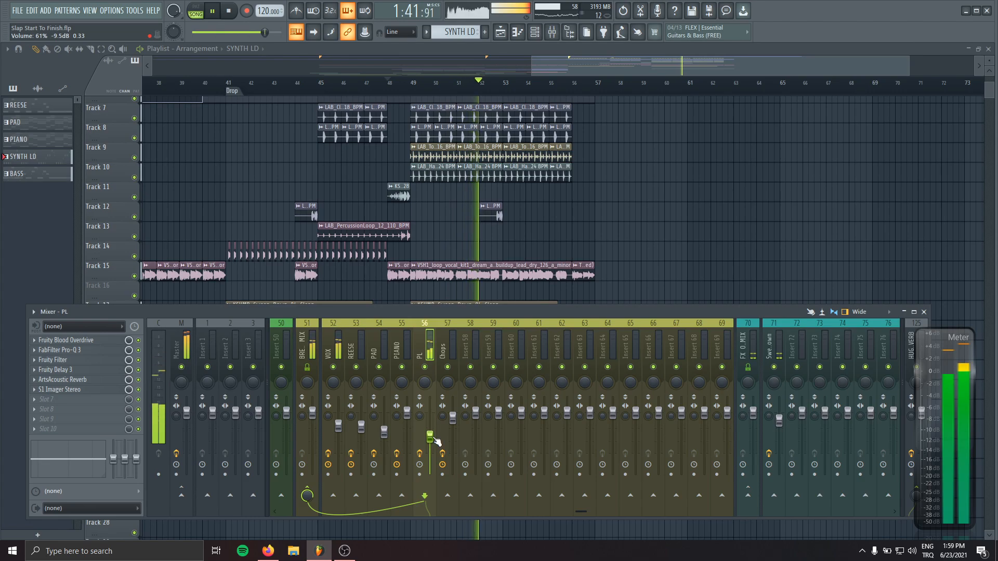
# Step: Add Kickstart to the PL mixer track with its mix at 71% and set the track's fader to -7.5 dB
pyautogui.click(54, 431)
pyautogui.moveTo(94, 307)
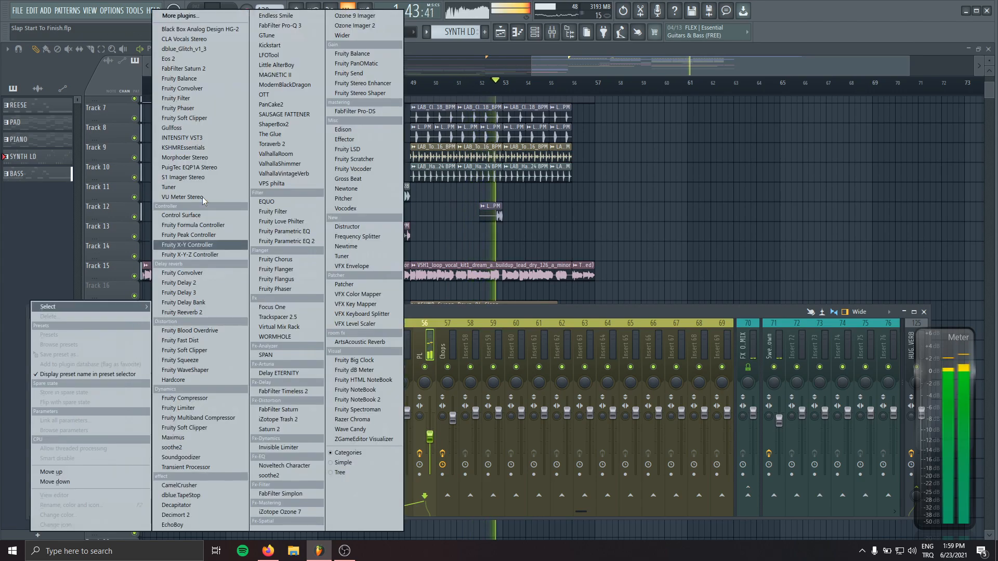
pyautogui.click(276, 46)
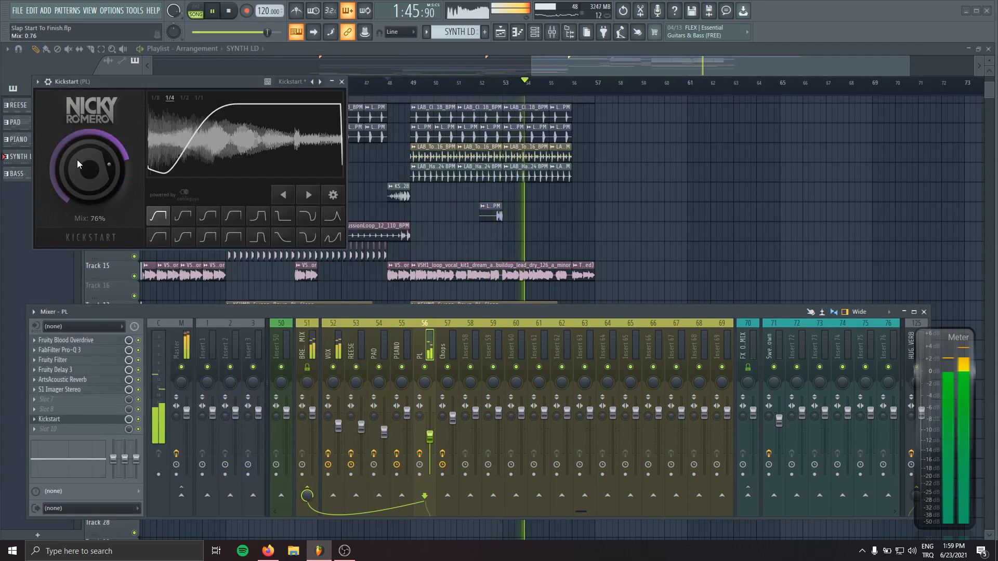
pyautogui.moveTo(77, 160); pyautogui.dragTo(77, 163)
pyautogui.moveTo(430, 438); pyautogui.dragTo(430, 433)
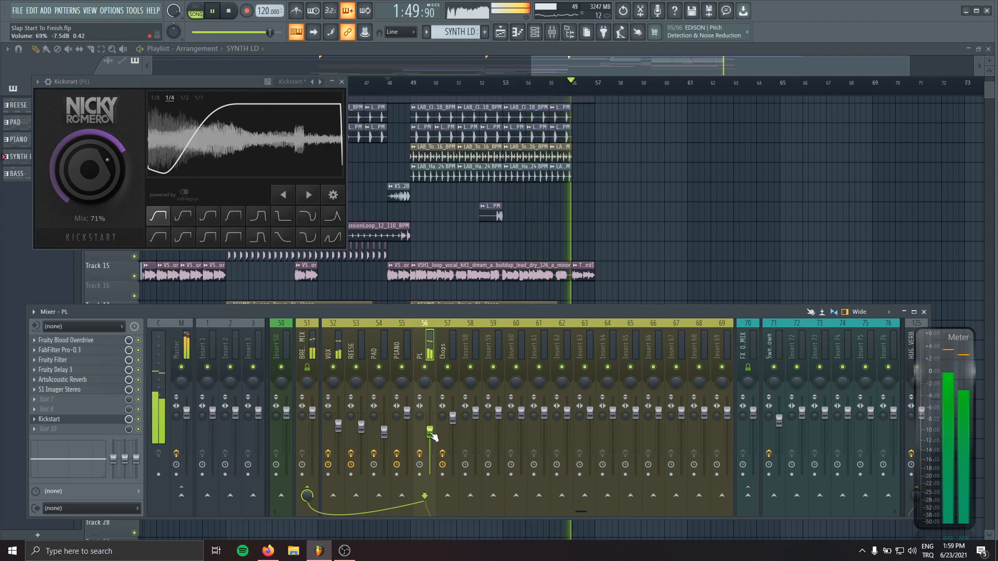
pyautogui.click(341, 82)
# Step: Remove the stray clip beyond the drop, stop playback and save the project
pyautogui.rightClick(626, 194)
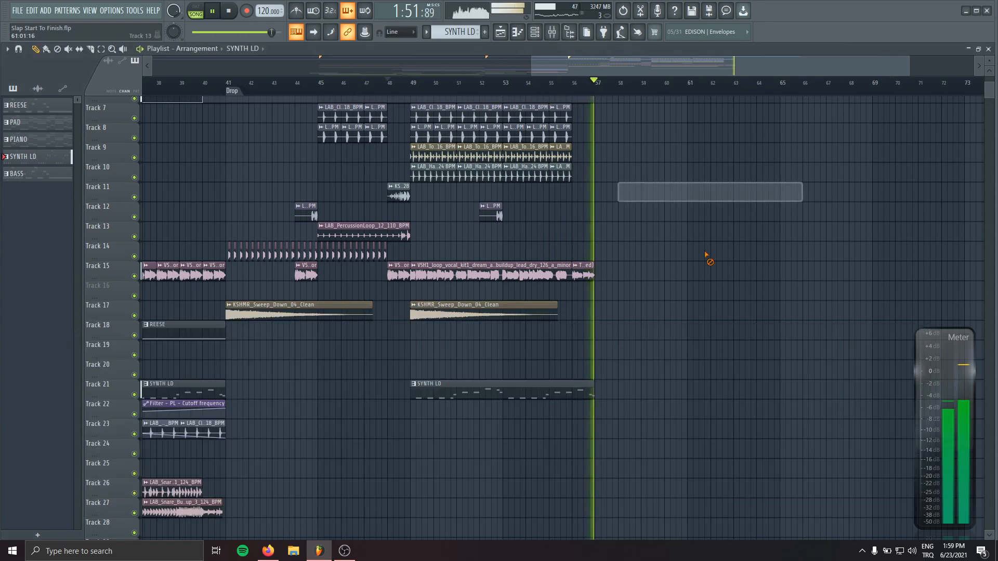
pyautogui.press('space')
pyautogui.scroll(-2, 669, 385)
pyautogui.hotkey('ctrl', 's')
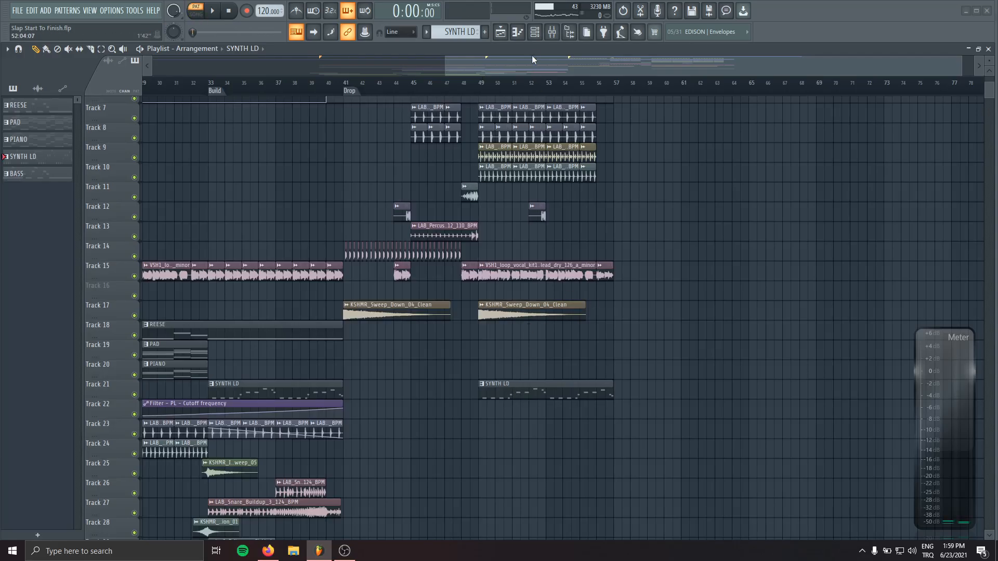
# Step: Clone the PL MELO channel to add a second synth layer
pyautogui.press('F6')
pyautogui.rightClick(257, 294)
pyautogui.click(308, 397)
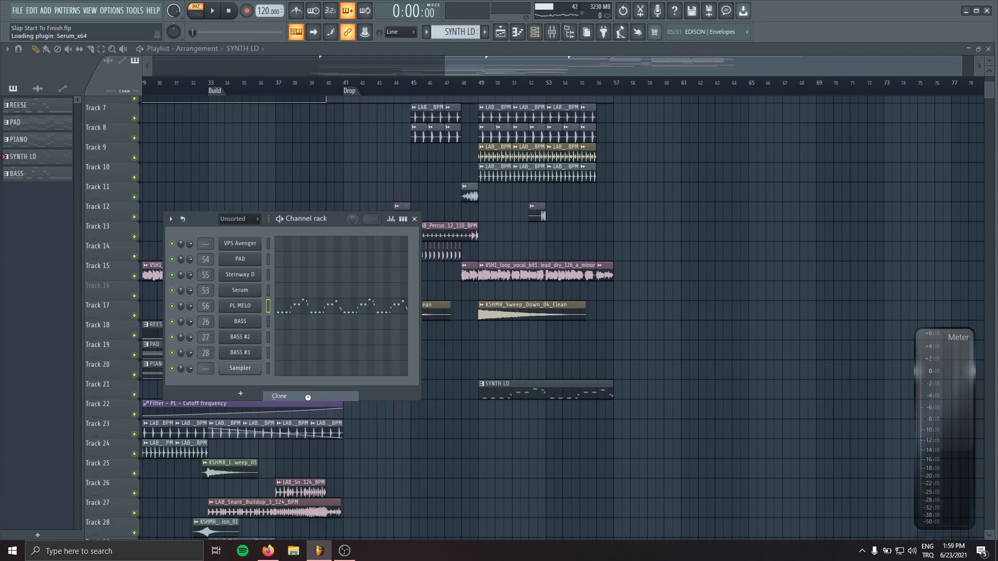
# Step: Audition Serum presets on PL MELO #2 in pattern playback and load PL Sonar
pyautogui.press('space')
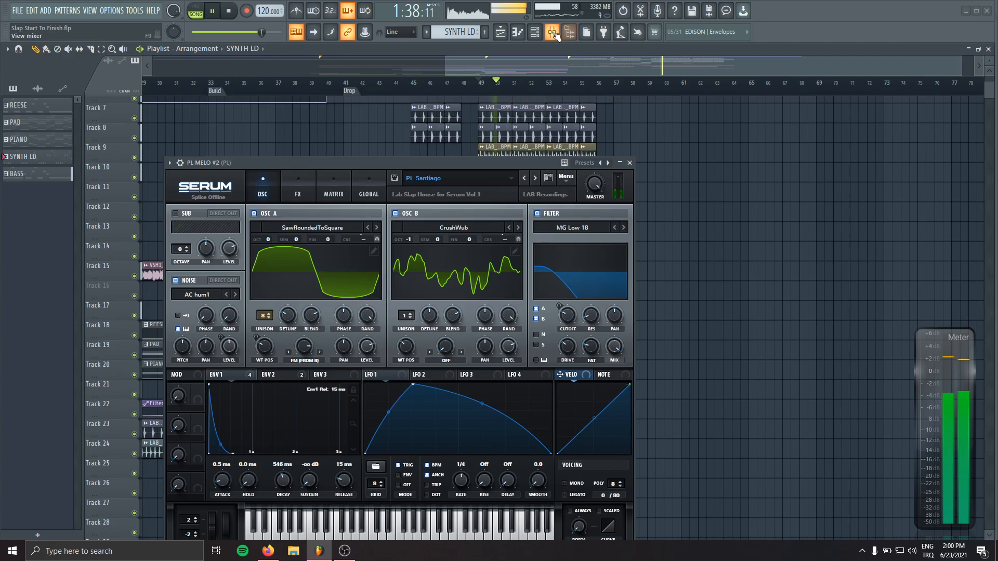
pyautogui.click(196, 10)
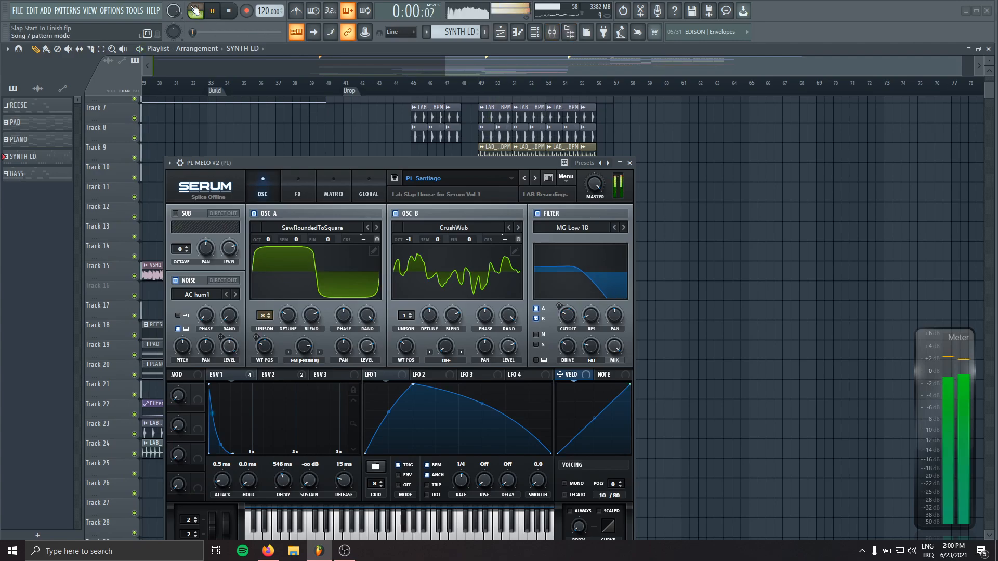
pyautogui.click(535, 177)
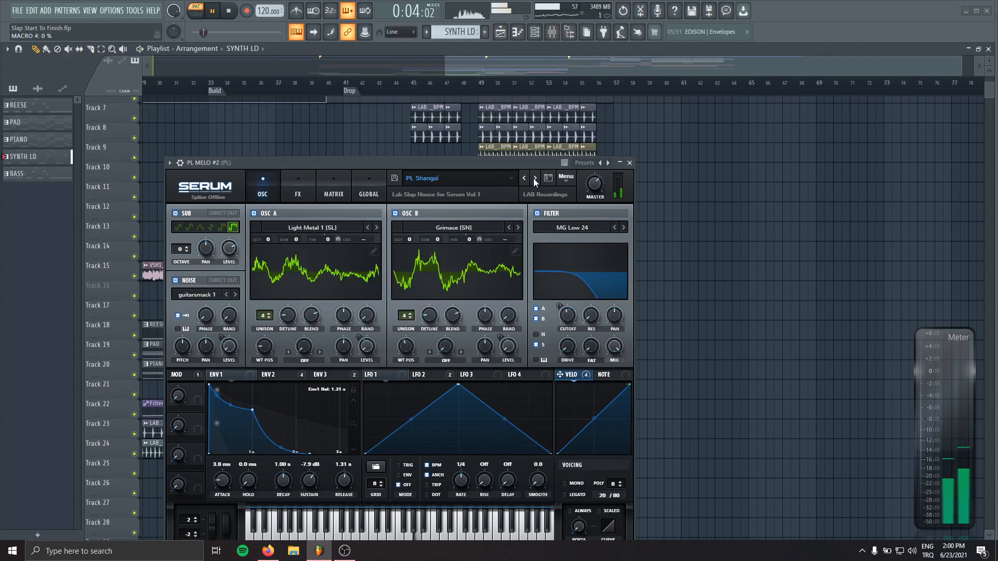
pyautogui.click(534, 178)
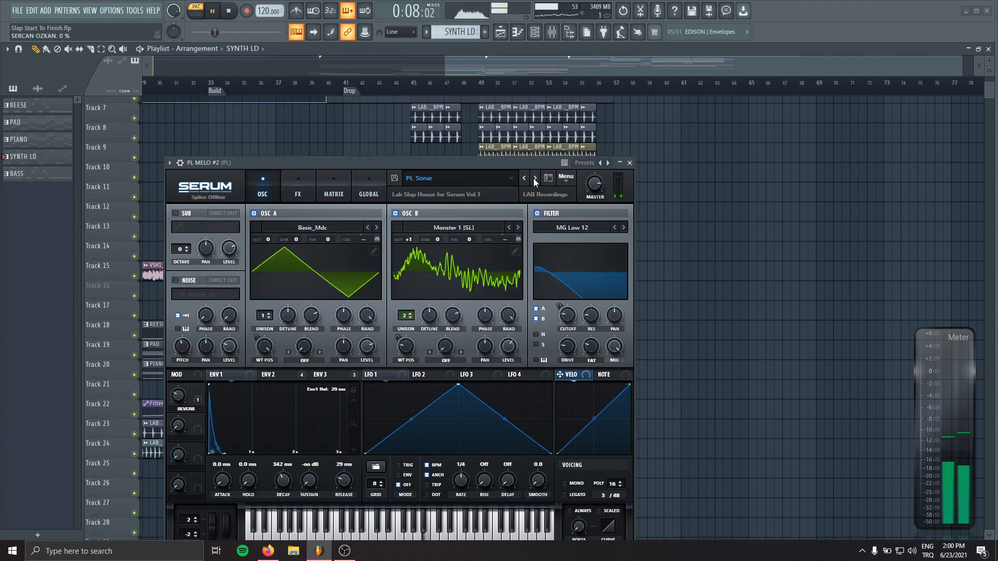
# Step: Play the song from bar 49, set the PL mixer fader to -1.0 dB and its Fruity Blood Overdrive pre-amp to 0.4187
pyautogui.click(481, 87)
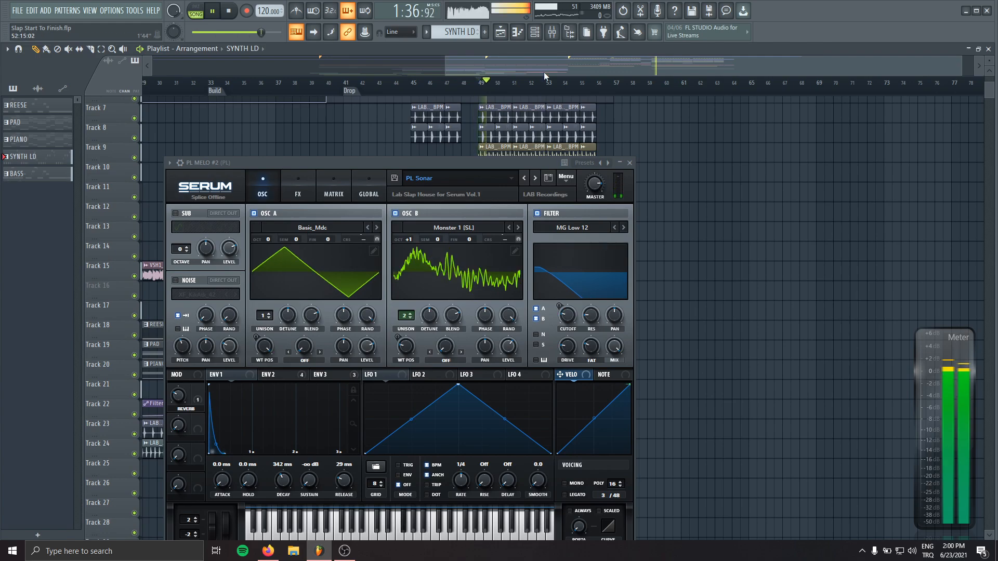
pyautogui.press('F9')
pyautogui.click(629, 163)
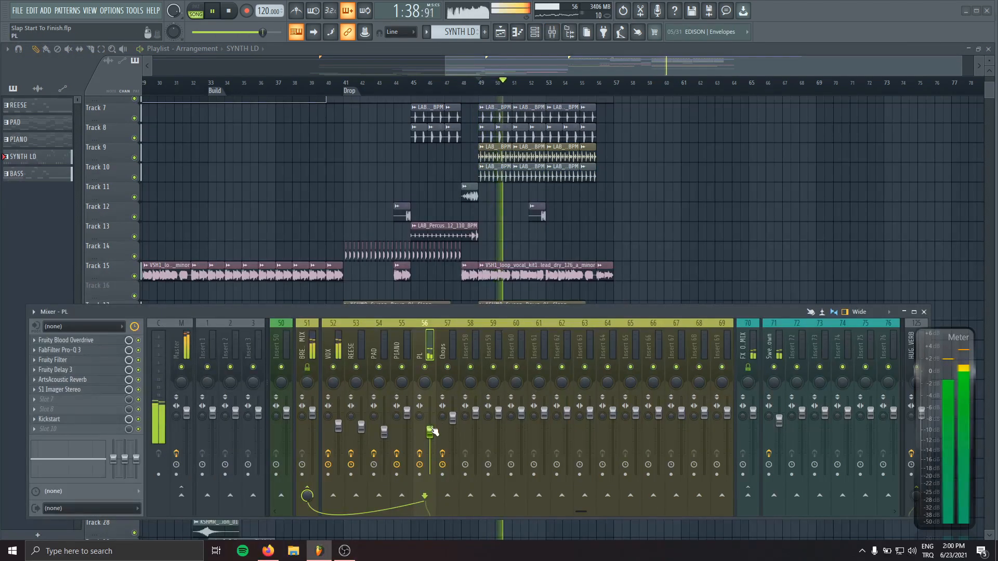
pyautogui.moveTo(432, 431); pyautogui.dragTo(433, 412)
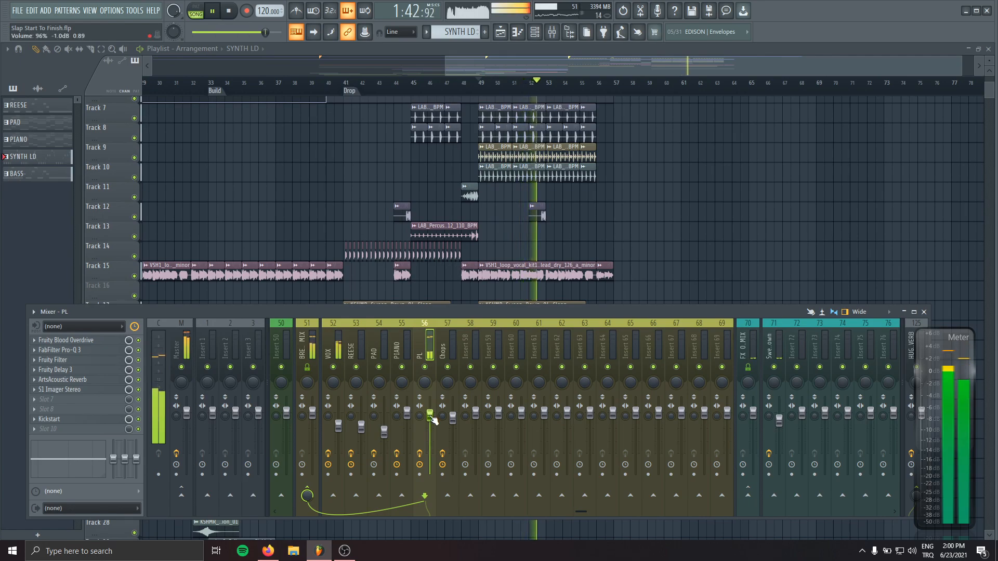
pyautogui.click(66, 340)
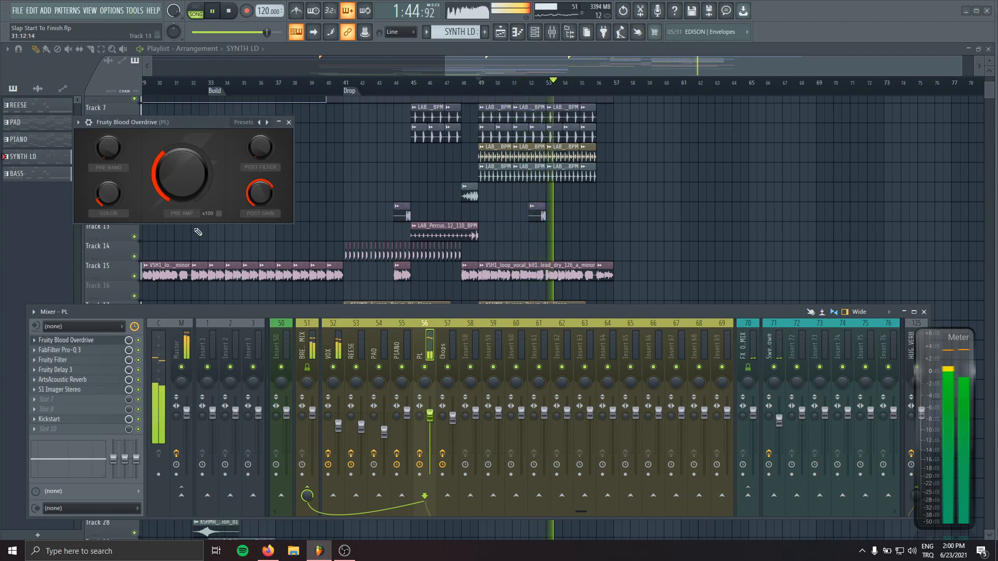
pyautogui.moveTo(181, 174); pyautogui.dragTo(181, 182)
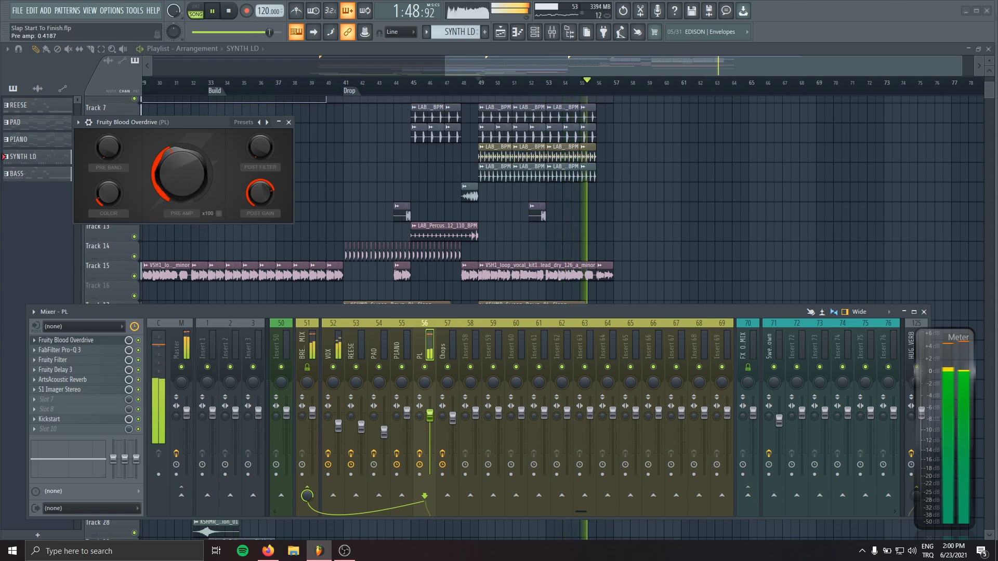
# Step: Reopen PL MELO #2 in pattern playback and set its Env 1 decay to 1.04 s, sustain to -4.8 dB and release to 519 ms
pyautogui.click(195, 10)
pyautogui.click(535, 32)
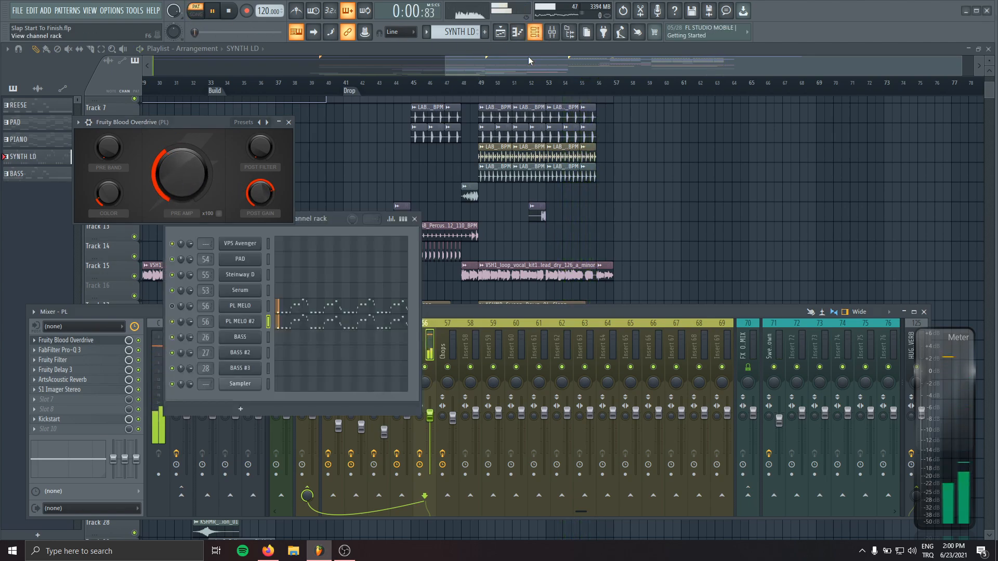
pyautogui.click(241, 321)
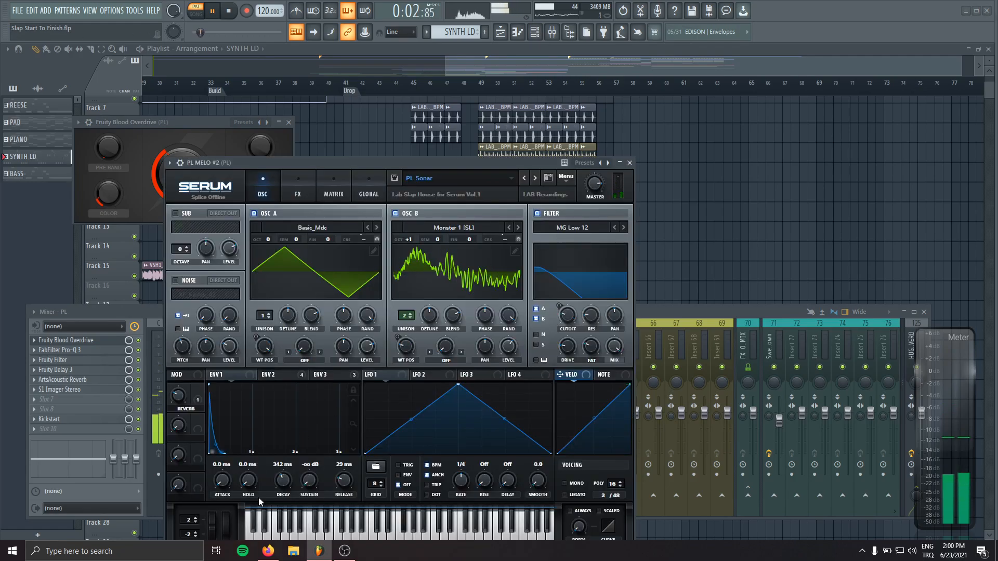
pyautogui.moveTo(309, 481)
pyautogui.mouseDown()
pyautogui.moveTo(311, 471)
pyautogui.moveTo(327, 481)
pyautogui.mouseUp()
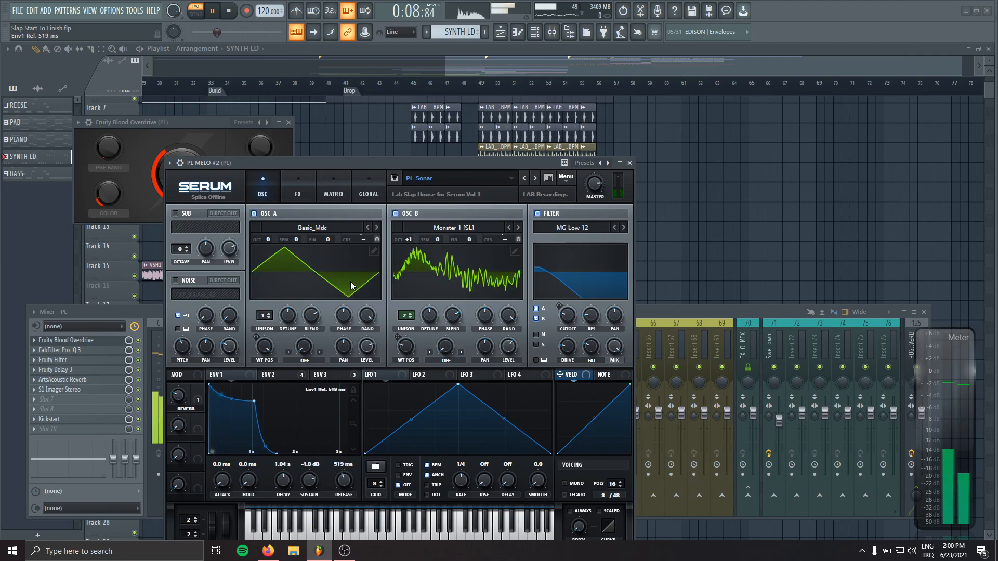
# Step: Move on through the Serum presets for PL MELO #2 and load PL TimeFly
pyautogui.moveTo(372, 161); pyautogui.dragTo(363, 219)
pyautogui.click(350, 324)
pyautogui.press('Escape')
pyautogui.click(484, 233)
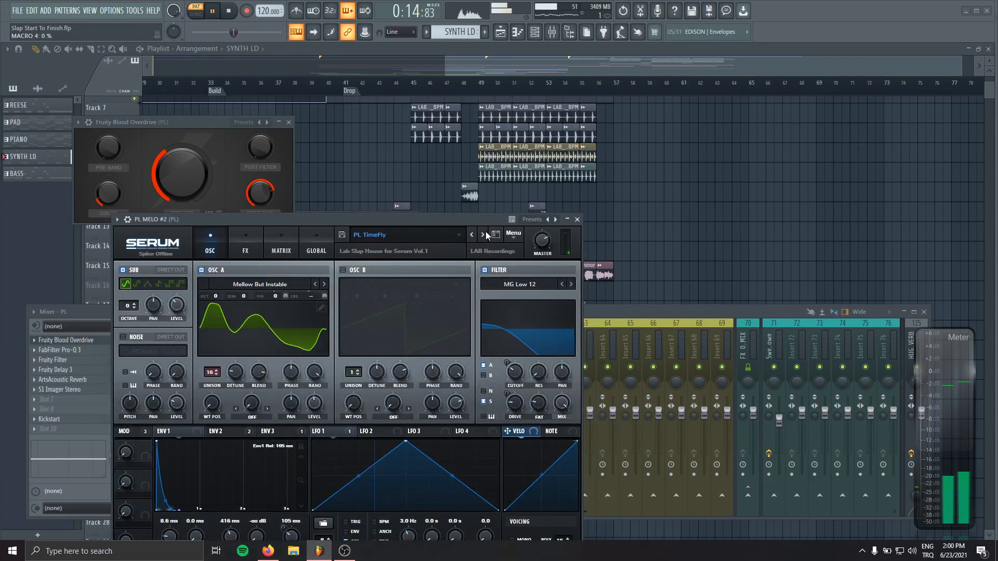
# Step: Browse back through the Serum presets for PL MELO #2 during pattern playback and load PL 6Rings
pyautogui.click(486, 231)
pyautogui.click(475, 238)
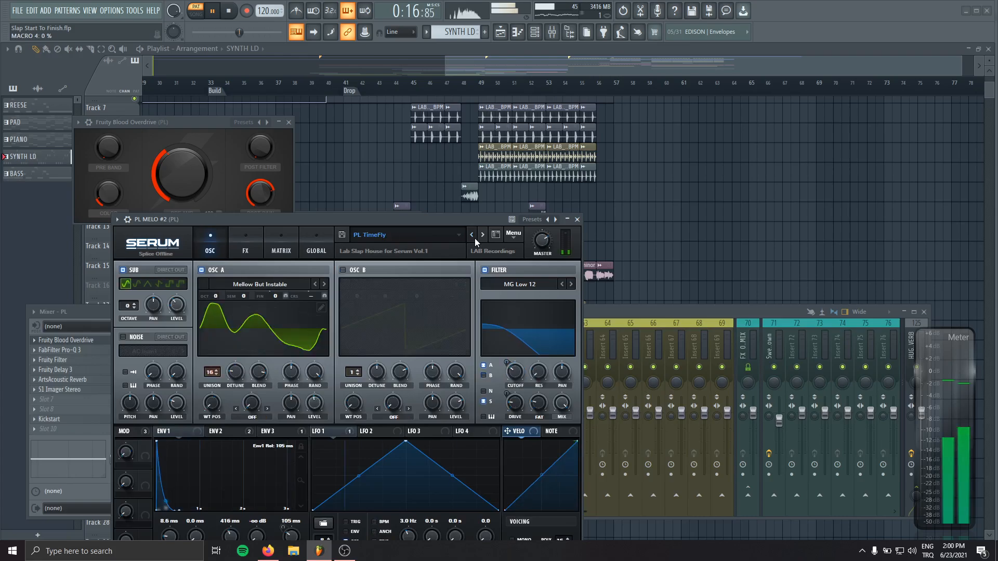
pyautogui.click(475, 238)
pyautogui.click(475, 238)
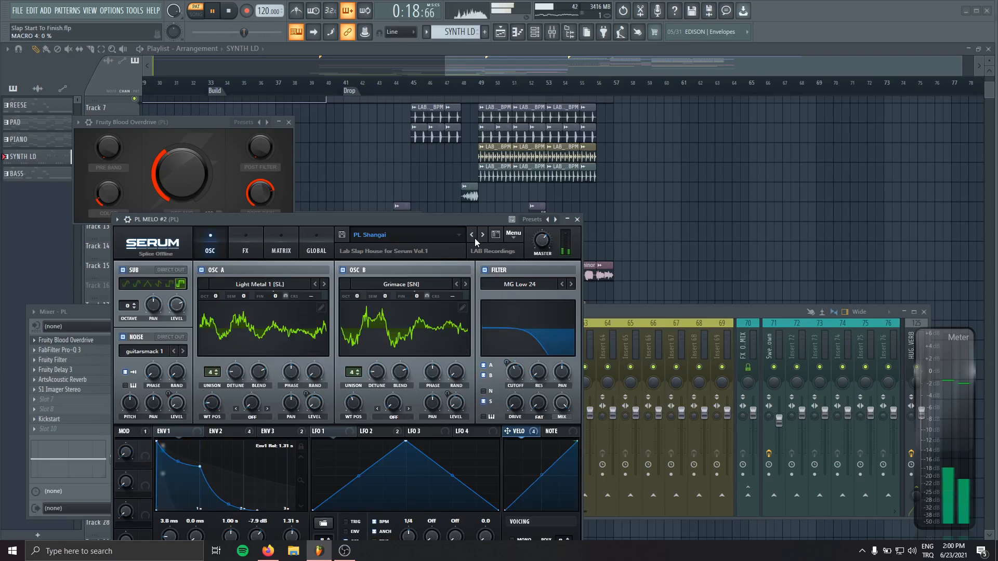
pyautogui.click(475, 238)
pyautogui.click(475, 238)
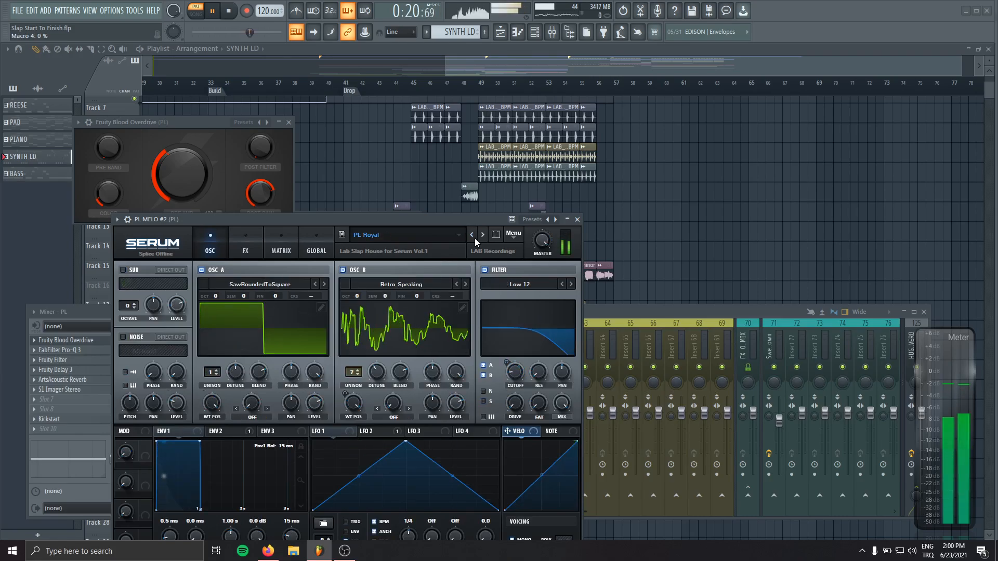
pyautogui.click(475, 238)
pyautogui.click(475, 238)
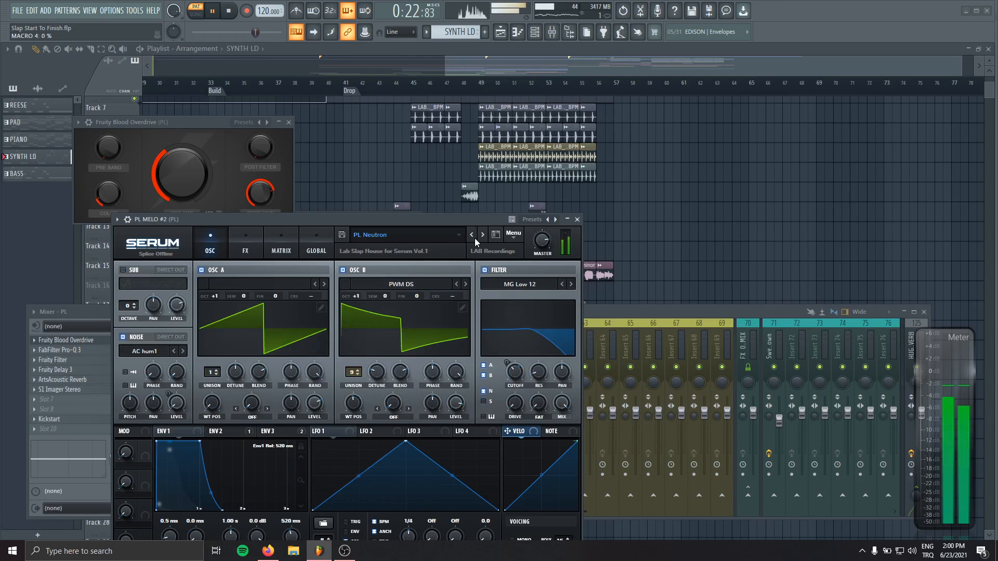
pyautogui.click(475, 238)
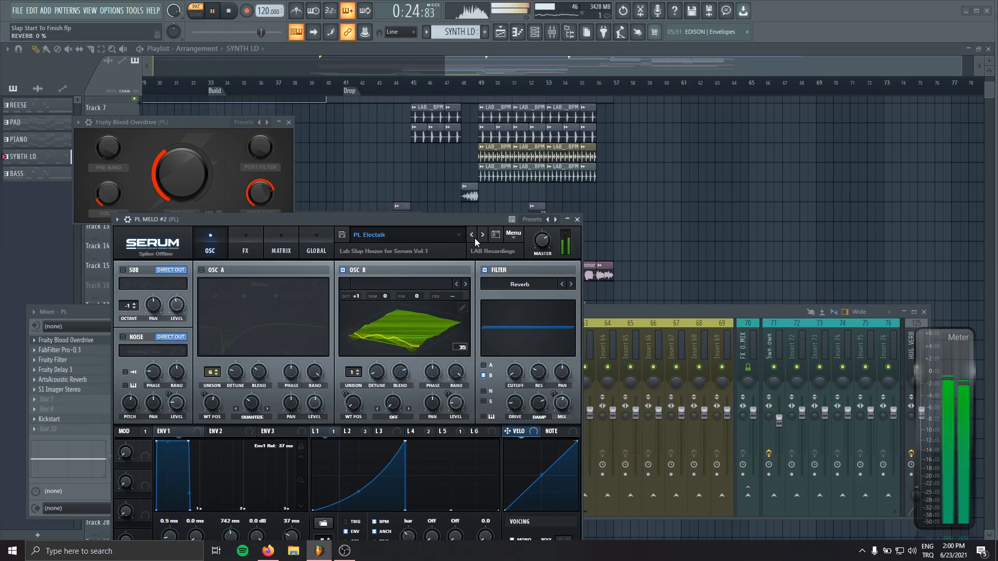
pyautogui.click(475, 238)
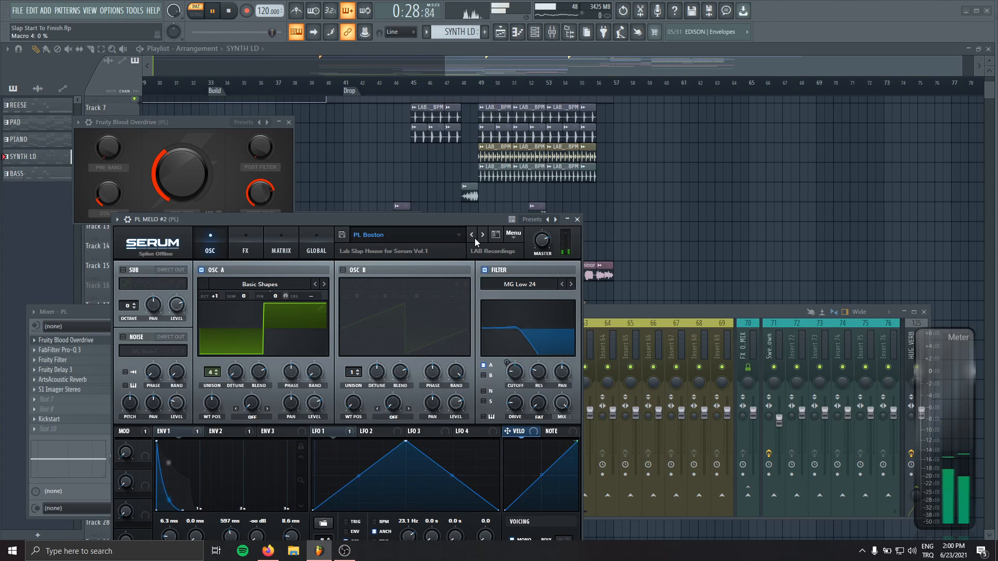
pyautogui.click(475, 238)
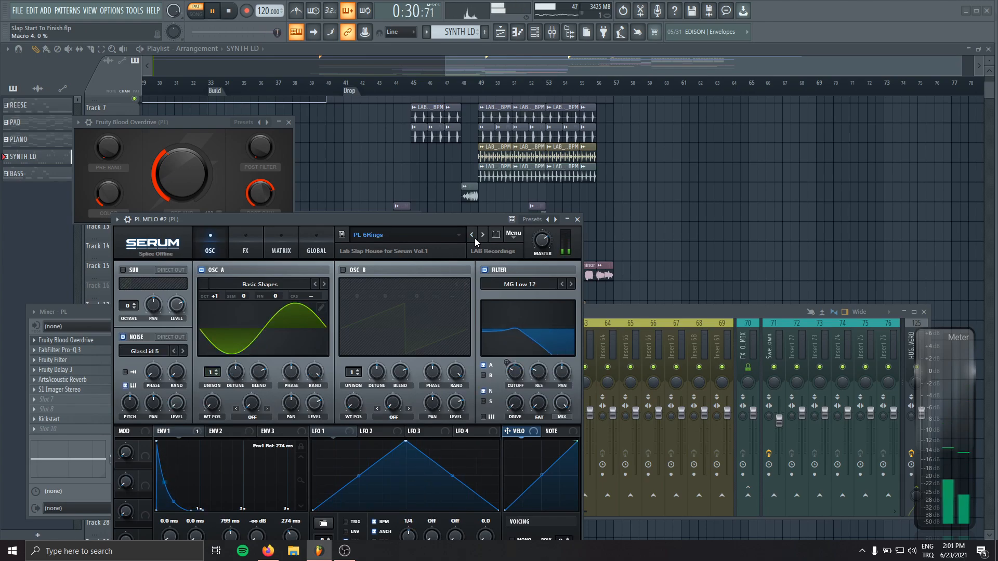
pyautogui.click(475, 238)
pyautogui.click(482, 236)
# Step: Play the song from bar 49 to hear the preset in context and close the PL MELO #2 Serum window
pyautogui.press('F9')
pyautogui.press('l')
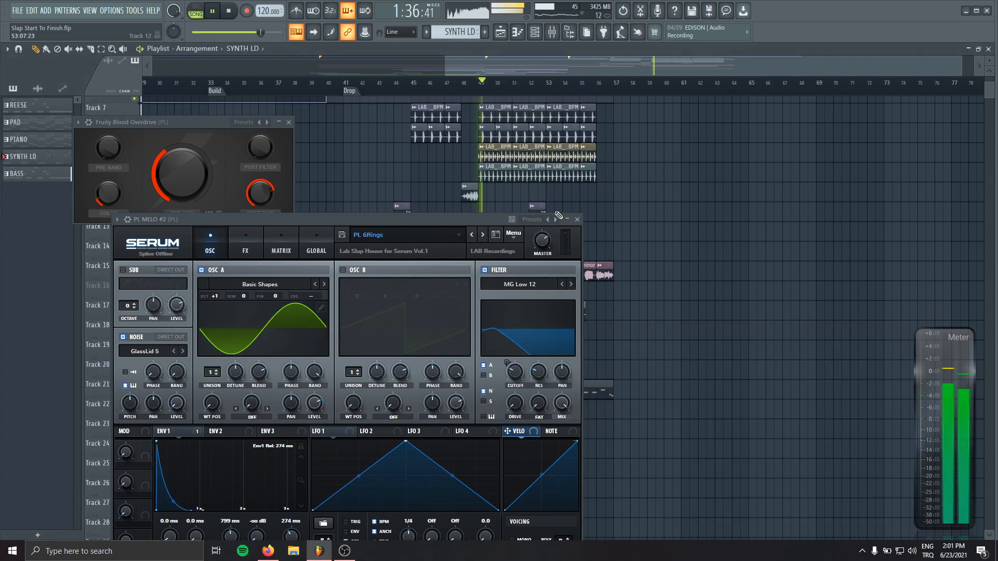
pyautogui.click(577, 219)
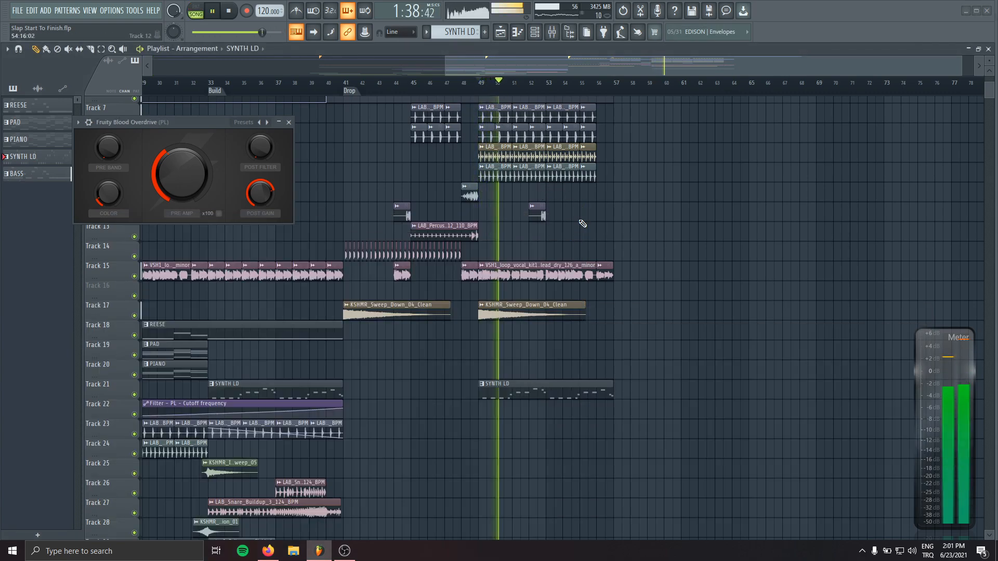
# Step: Stop playback at bar 49 and delete the PL MELO #2 channel from the channel rack
pyautogui.press('F9')
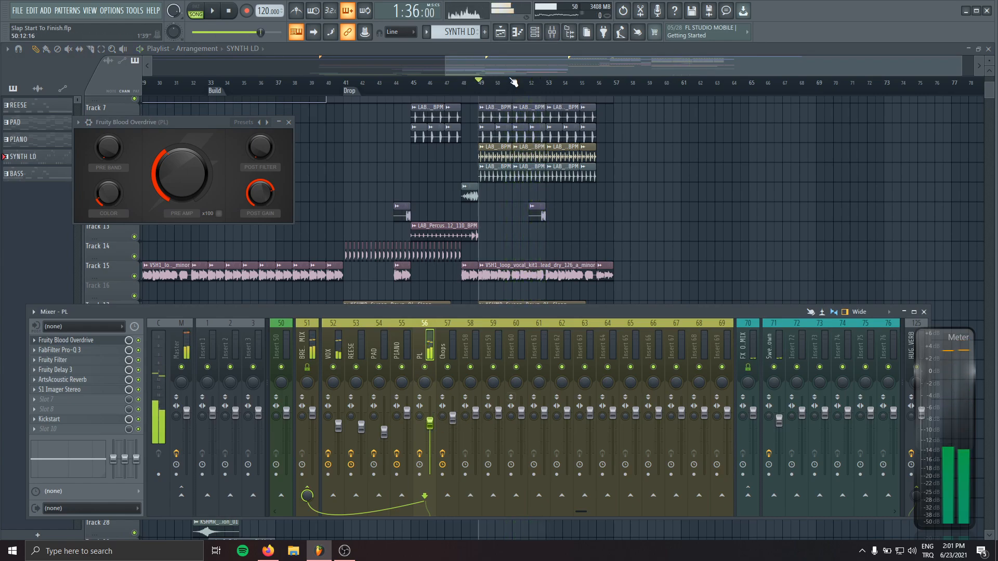
pyautogui.press('F6')
pyautogui.rightClick(217, 323)
pyautogui.click(260, 386)
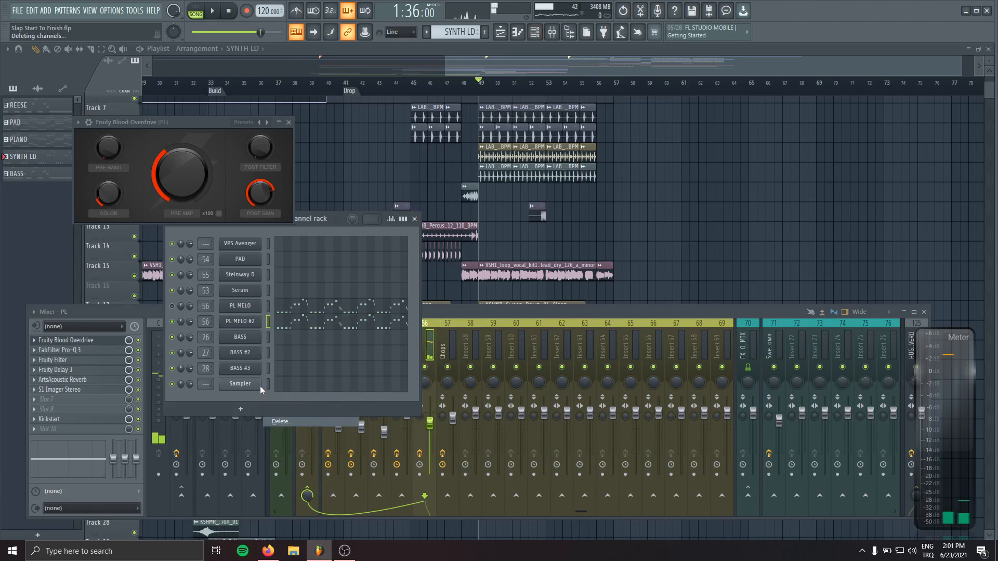
pyautogui.click(414, 219)
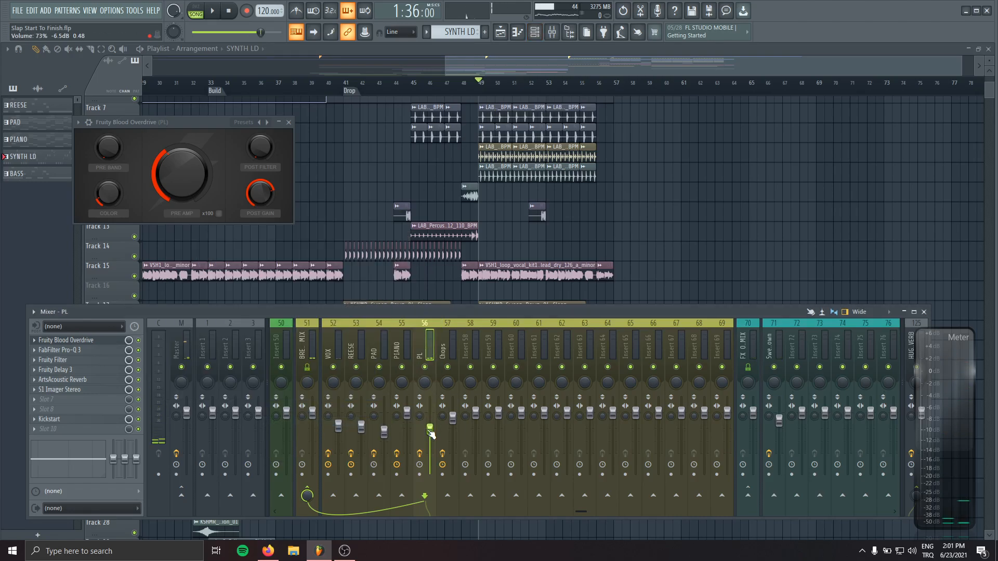
# Step: Play from bar 49, set the PL mixer fader to -5.0 dB and its Fruity Delay 3 feedback level to 81.8%
pyautogui.press('space')
pyautogui.moveTo(212, 146); pyautogui.dragTo(212, 172)
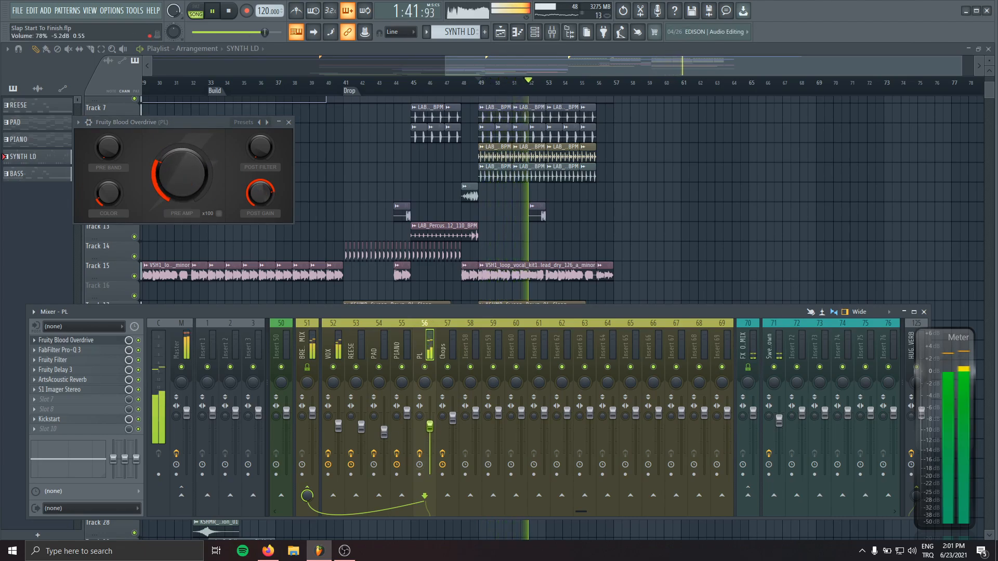
pyautogui.click(85, 370)
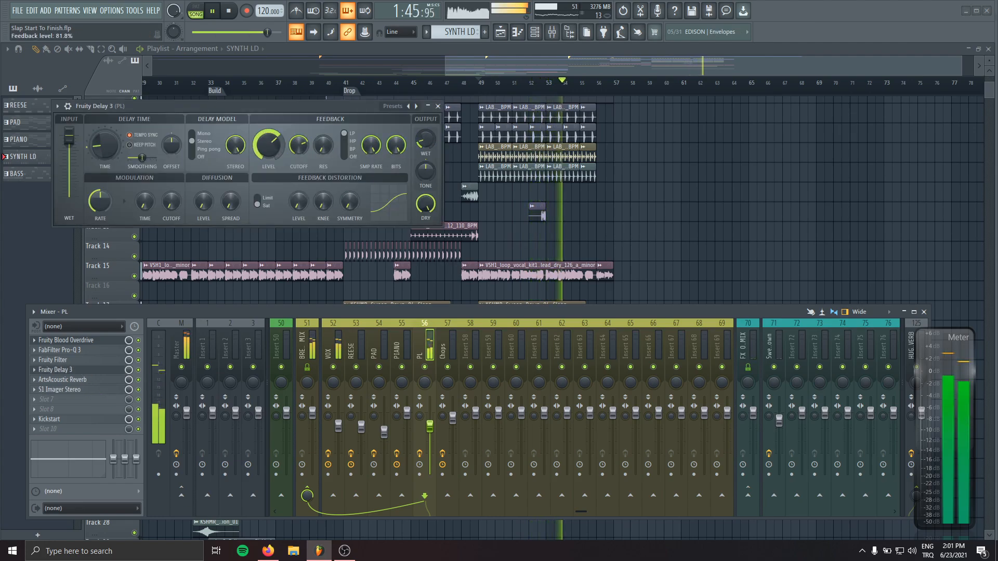
pyautogui.click(438, 106)
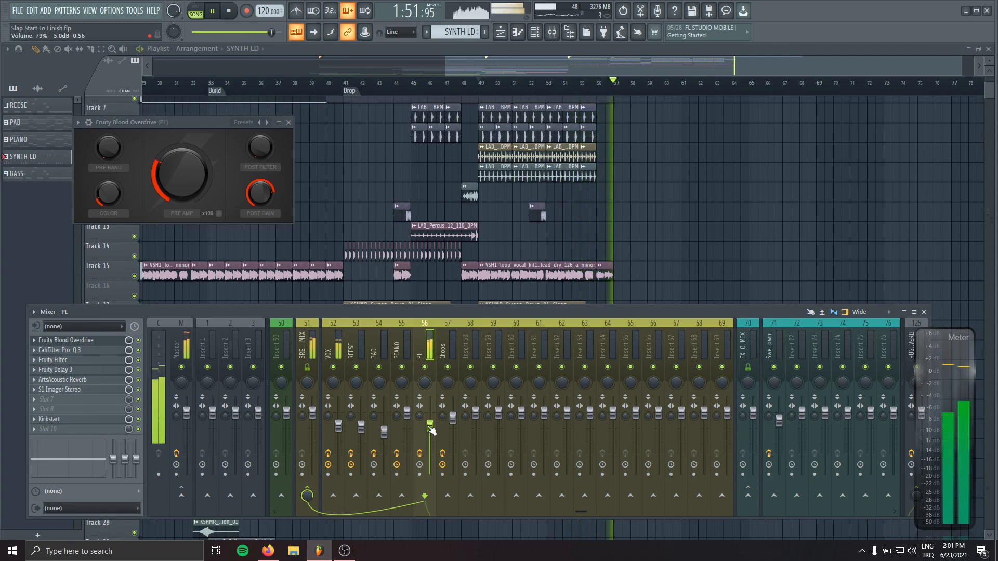
# Step: Stop playback, hide the mixer and open the PL MELO notes from the SYNTH LD clip at bar 49
pyautogui.press('F9')
pyautogui.press('space')
pyautogui.doubleClick(579, 386)
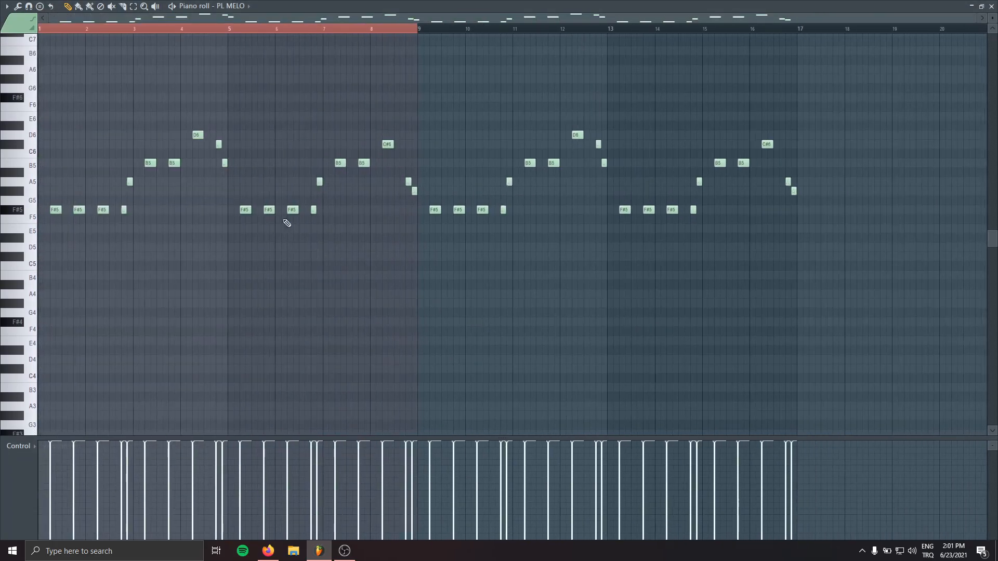
# Step: Play the melody and try an extra G#5 note just before the short F#5 near the end of bar 2
pyautogui.press('space')
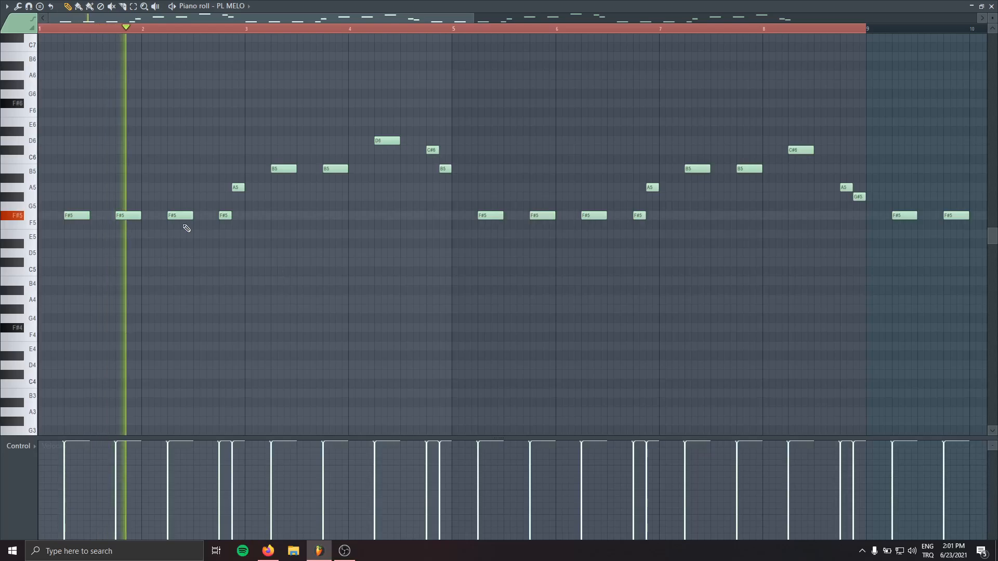
pyautogui.press('space')
pyautogui.scroll(2, 335, 252)
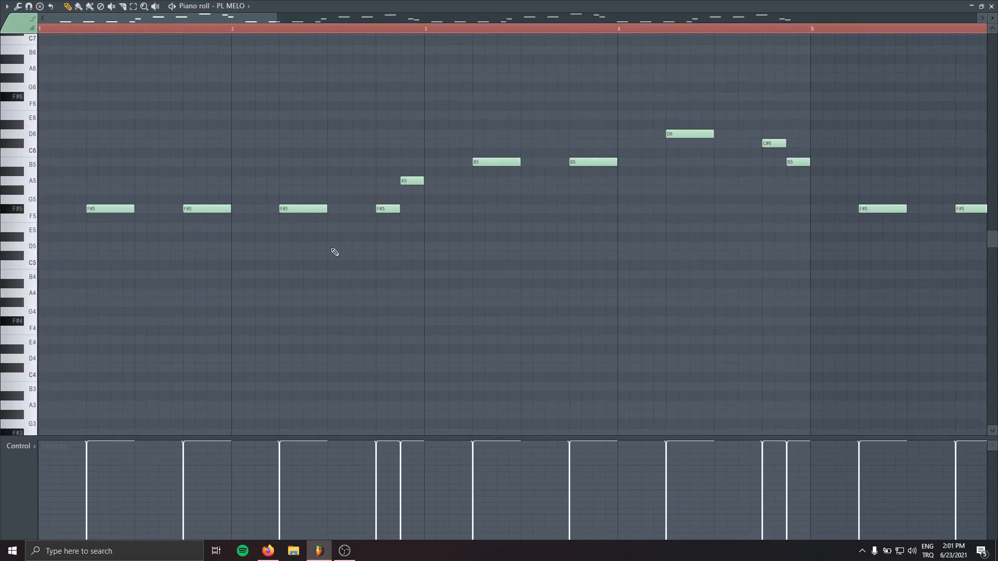
pyautogui.press('space')
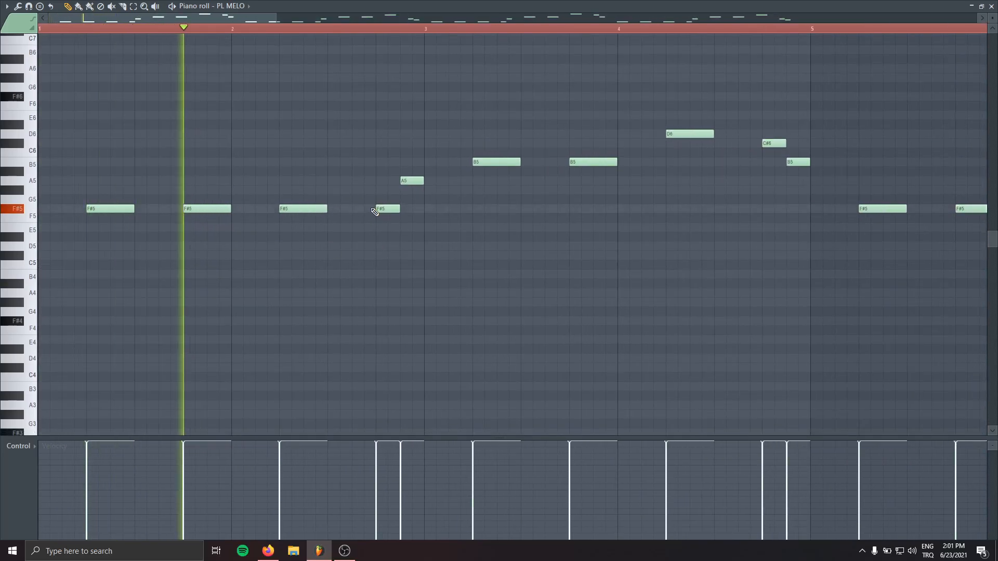
pyautogui.click(361, 190)
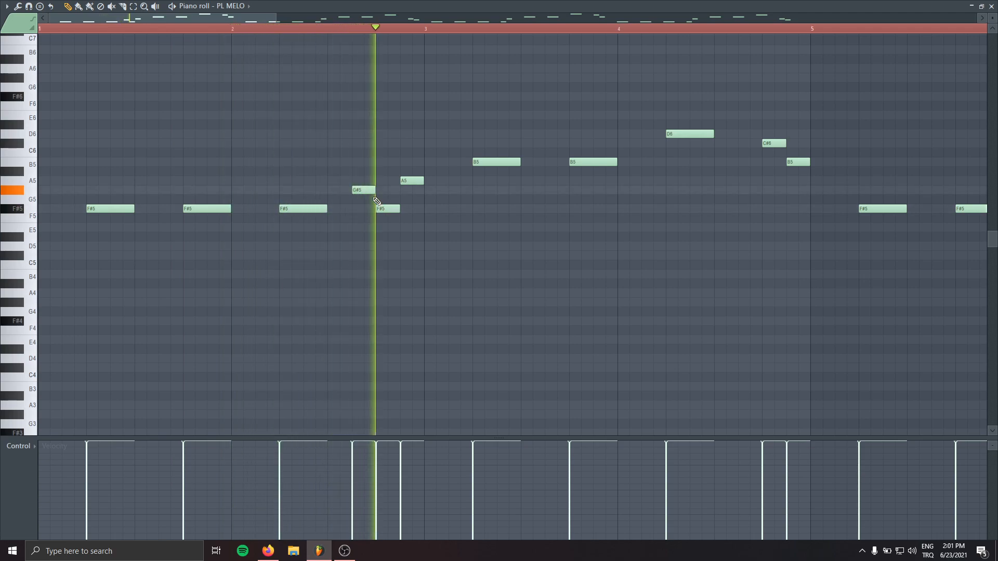
pyautogui.rightClick(363, 191)
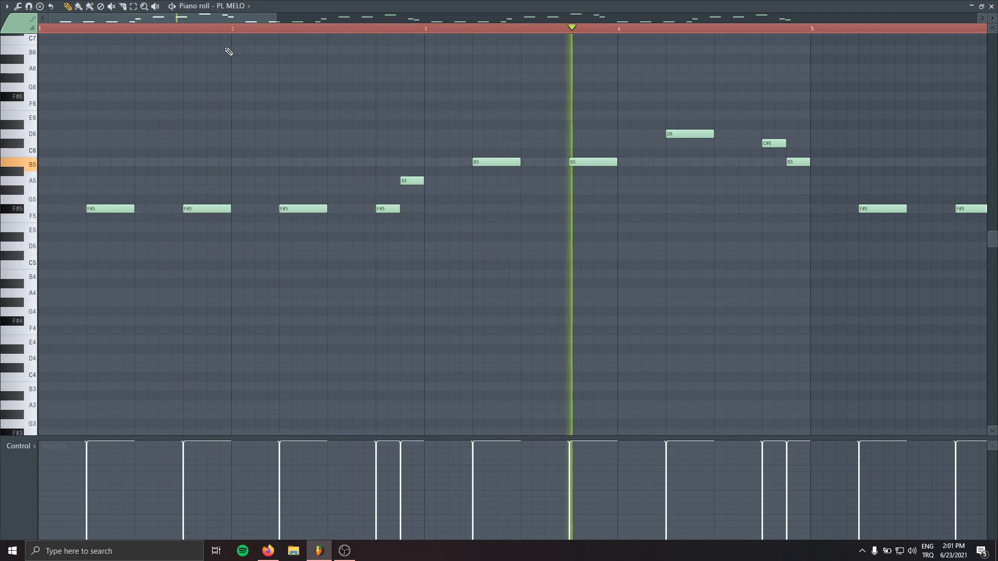
# Step: Delete the short B5 note at the end of bar 4 in the PL MELO melody
pyautogui.click(232, 29)
pyautogui.moveTo(572, 236); pyautogui.dragTo(499, 260)
pyautogui.scroll(-3, 519, 325)
pyautogui.moveTo(520, 326); pyautogui.dragTo(426, 306)
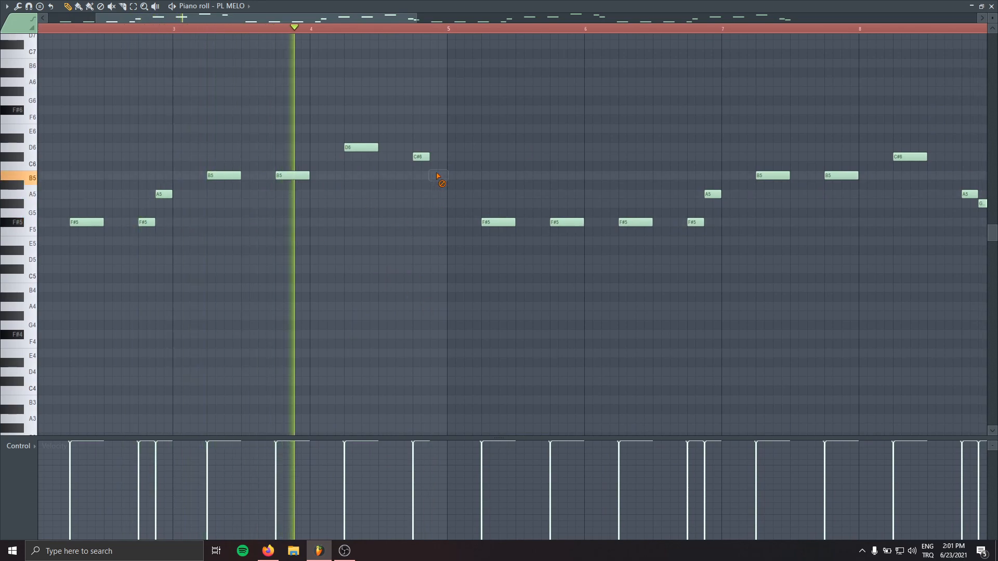
pyautogui.rightClick(438, 176)
# Step: Replay bar 4 and try ending it with a short D6 followed by a C#6
pyautogui.scroll(-2, 499, 278)
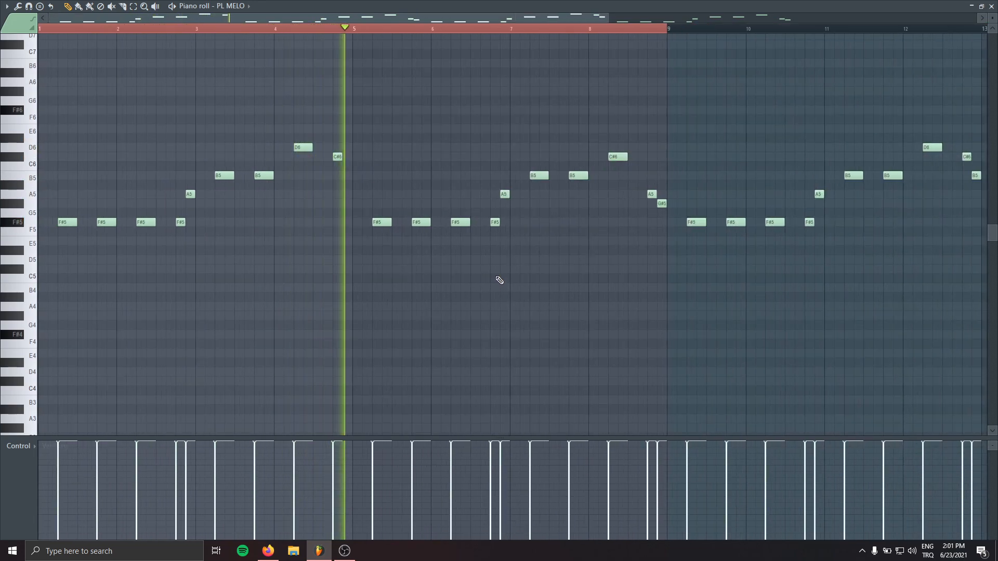
pyautogui.click(274, 30)
pyautogui.scroll(3, 350, 229)
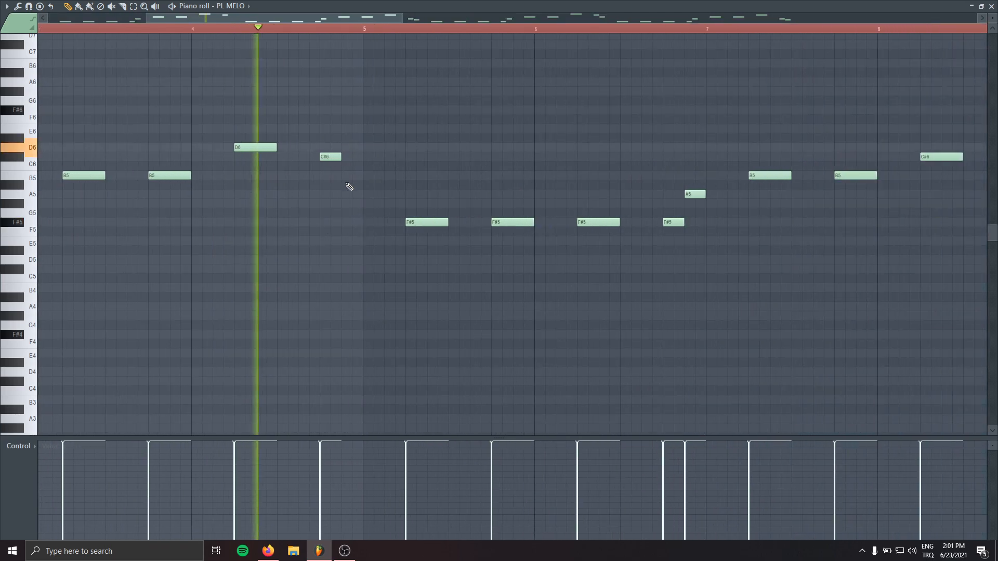
pyautogui.press('space')
pyautogui.press('space')
pyautogui.moveTo(326, 157); pyautogui.dragTo(326, 147)
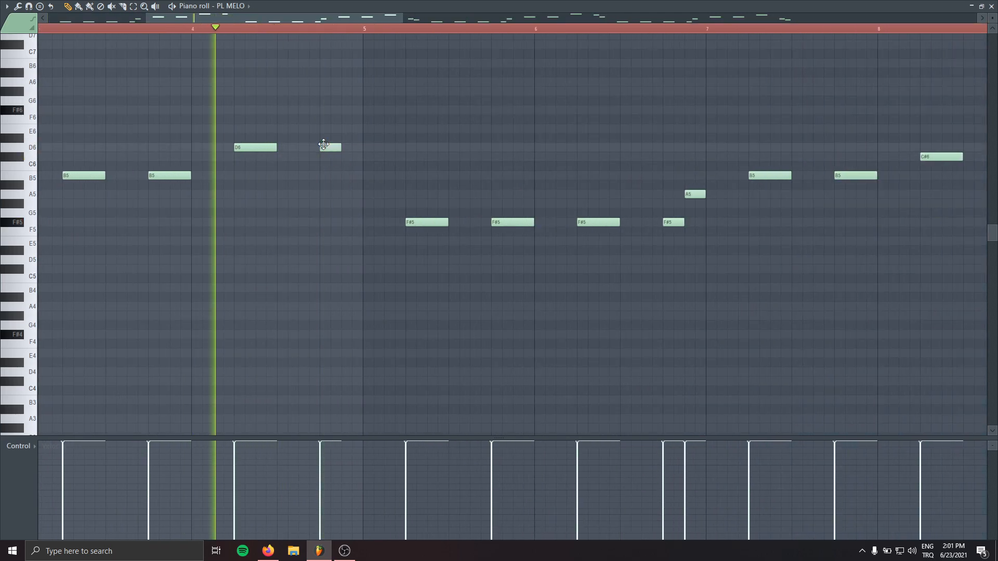
pyautogui.click(348, 157)
pyautogui.click(390, 138)
pyautogui.rightClick(393, 138)
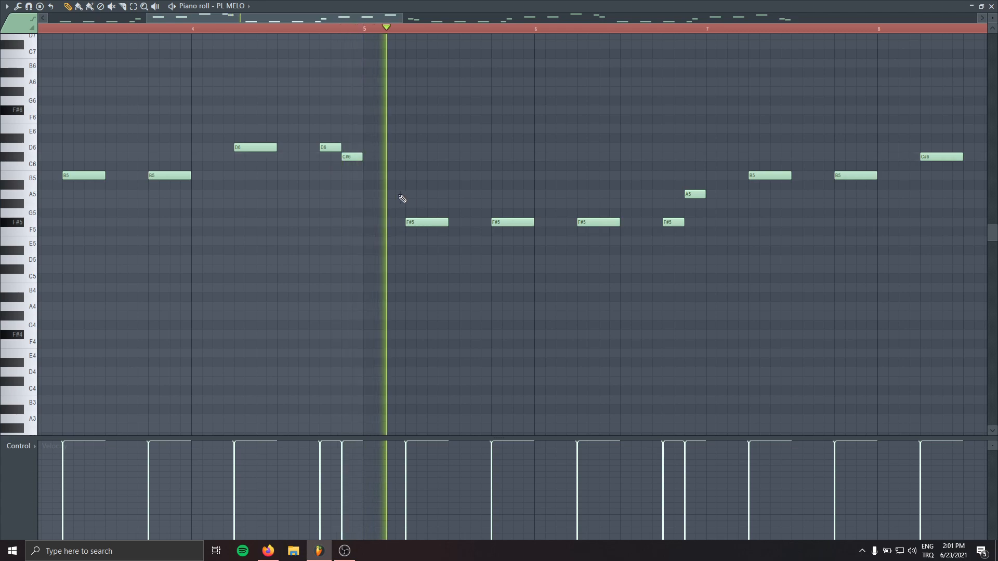
pyautogui.rightClick(348, 157)
pyautogui.moveTo(330, 147); pyautogui.dragTo(330, 157)
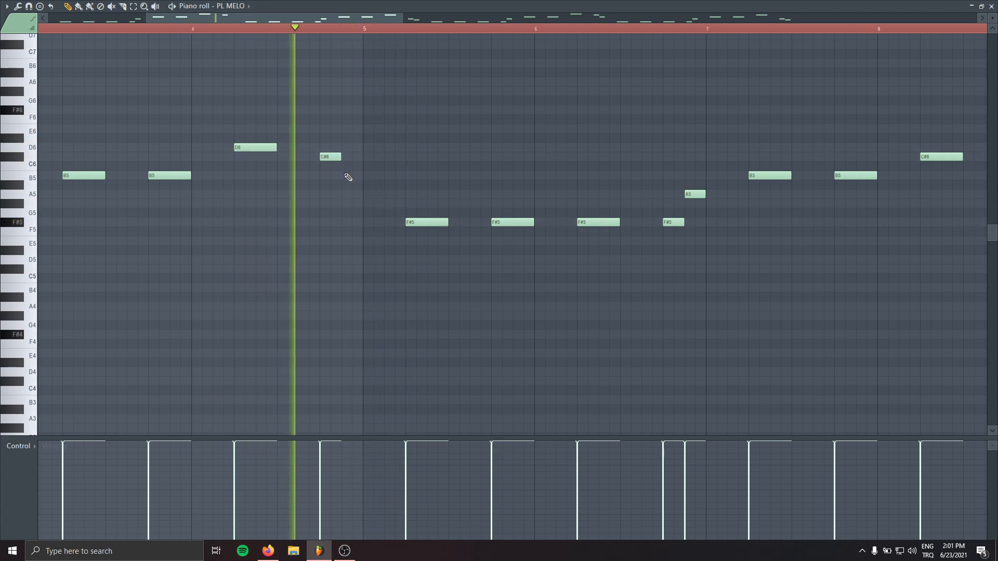
# Step: Add a short A5 note after the C#6 at the end of bar 4 and play on through the melody
pyautogui.click(347, 195)
pyautogui.scroll(-3, 385, 259)
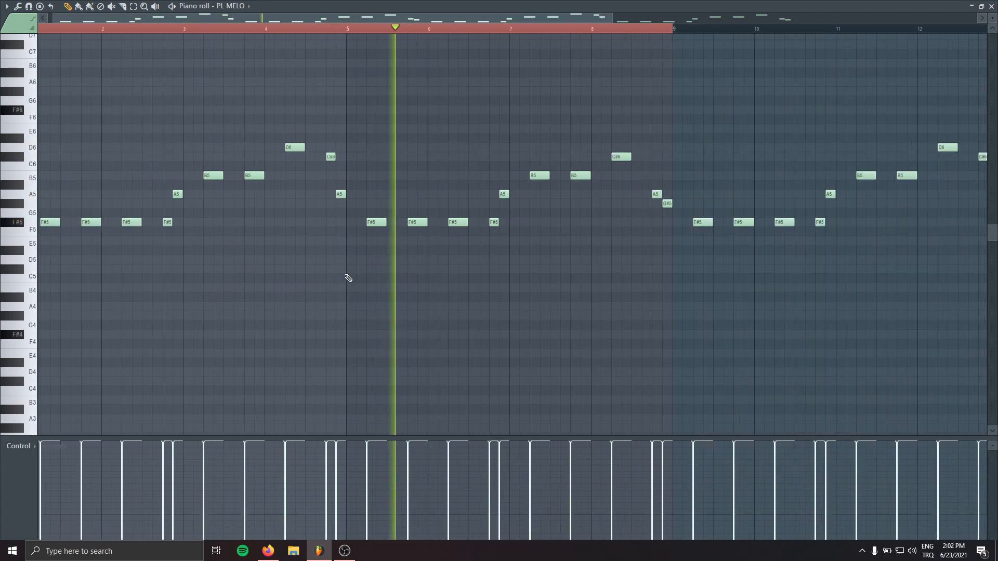
pyautogui.scroll(-2, 525, 258)
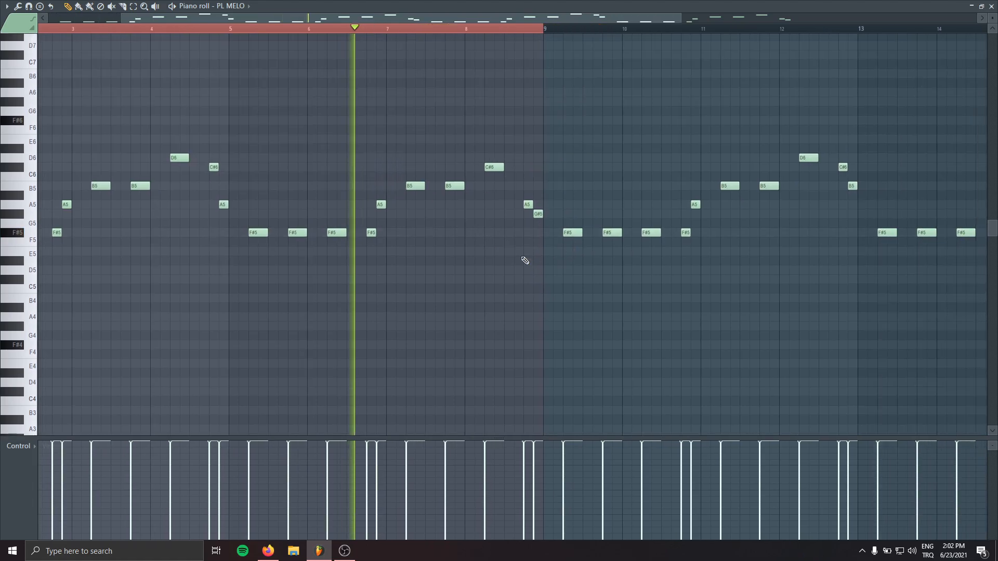
# Step: Delete the closing C#6, A5 and G#5 notes from bars 8 and 16 of the melody
pyautogui.scroll(3, 547, 319)
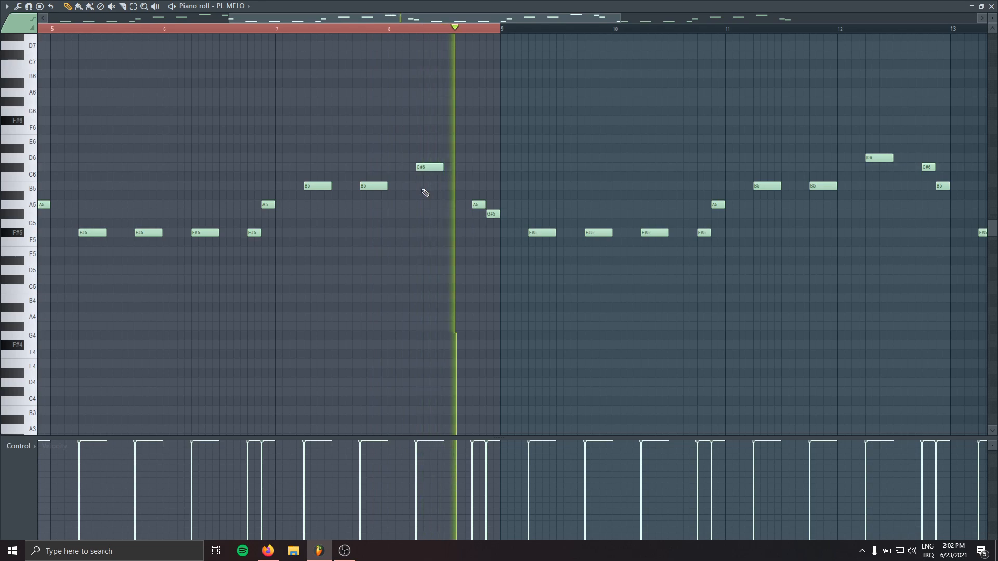
pyautogui.scroll(-3, 439, 130)
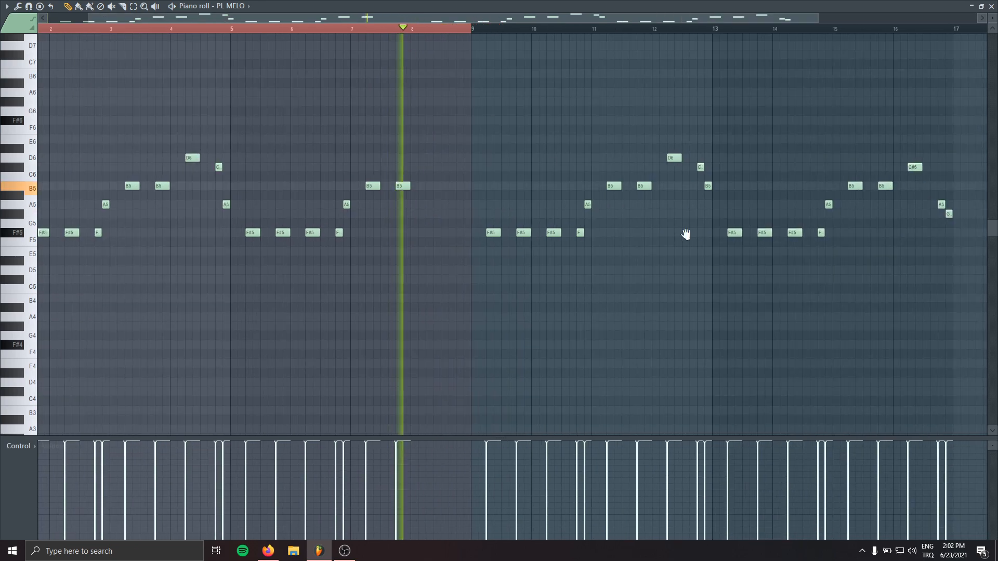
pyautogui.hscroll(2, 683, 229)
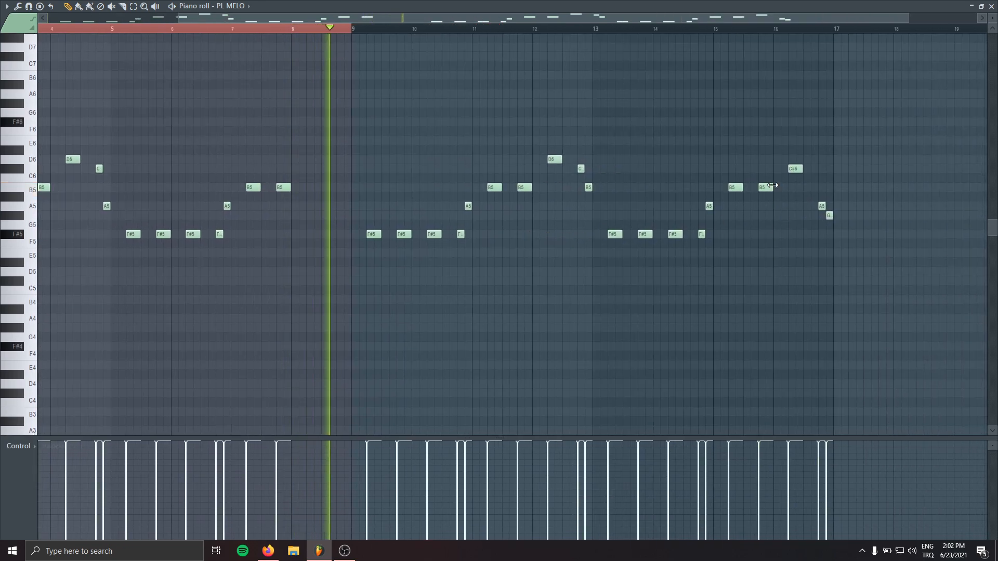
pyautogui.rightClick(794, 168)
pyautogui.rightClick(821, 206)
pyautogui.rightClick(829, 215)
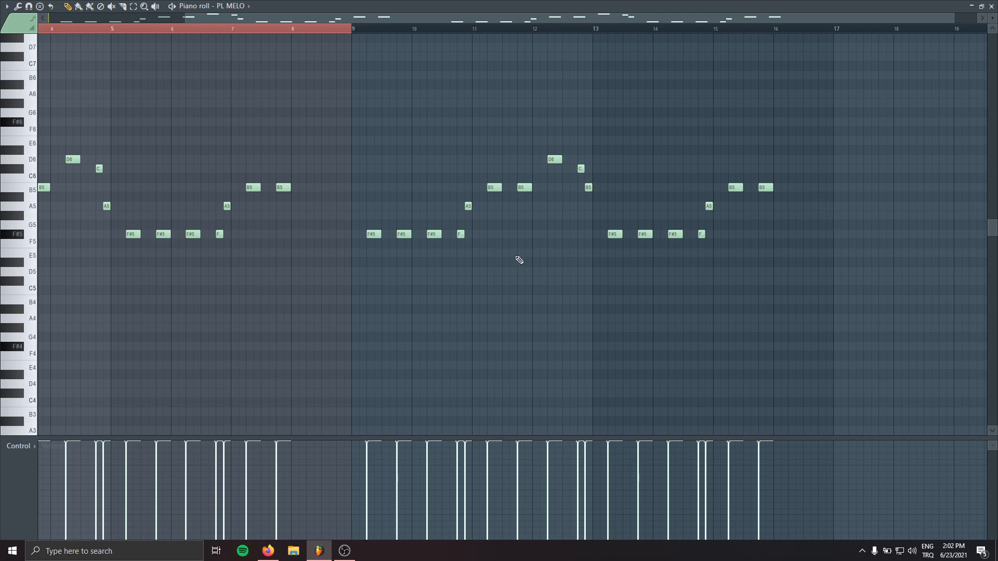
# Step: Stop playback, return to the playlist and solo Track 21 with the SYNTH LD clips
pyautogui.press('Escape')
pyautogui.press('space')
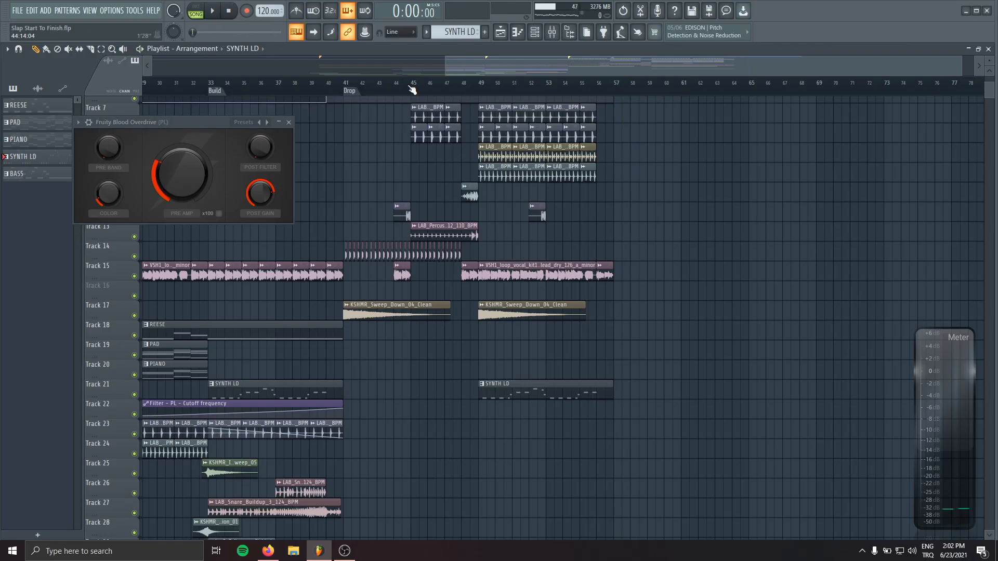
pyautogui.rightClick(134, 394)
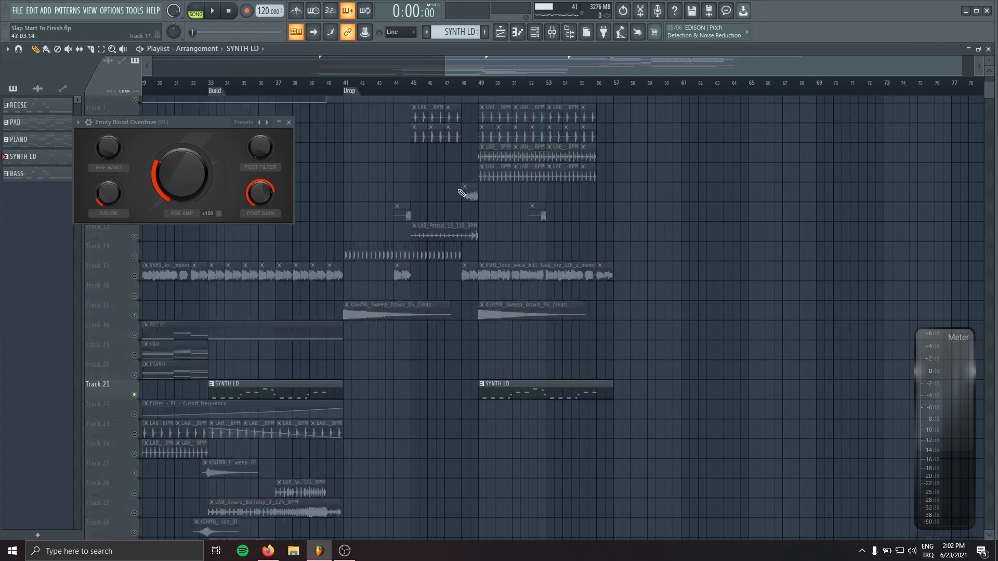
# Step: Insert a VPS Avenger channel next to PL MELO, load the PL Rockstar Pluck preset and give it the synth lead melody
pyautogui.click(558, 31)
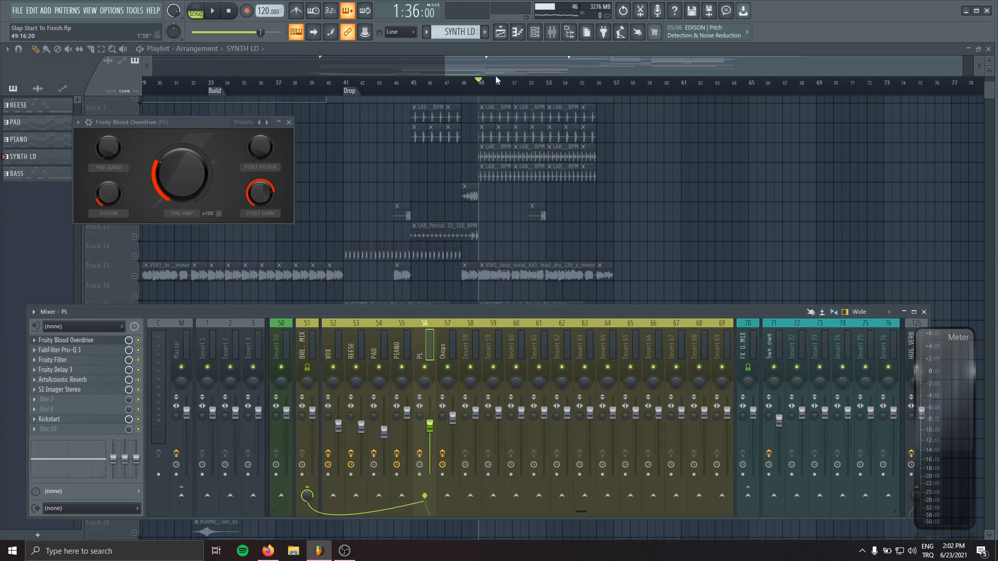
pyautogui.press('F9')
pyautogui.click(495, 383)
pyautogui.press('F7')
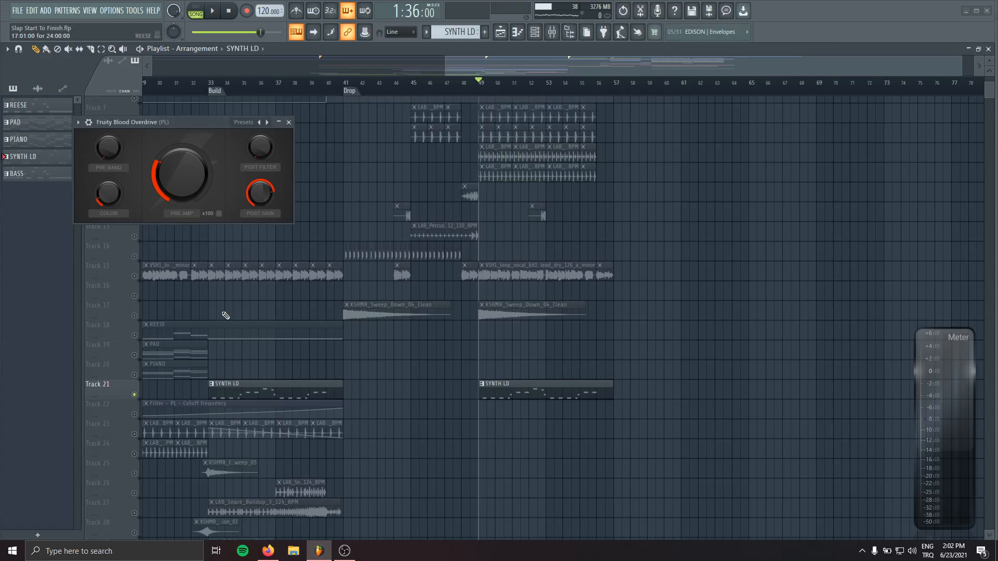
pyautogui.click(520, 34)
pyautogui.rightClick(255, 306)
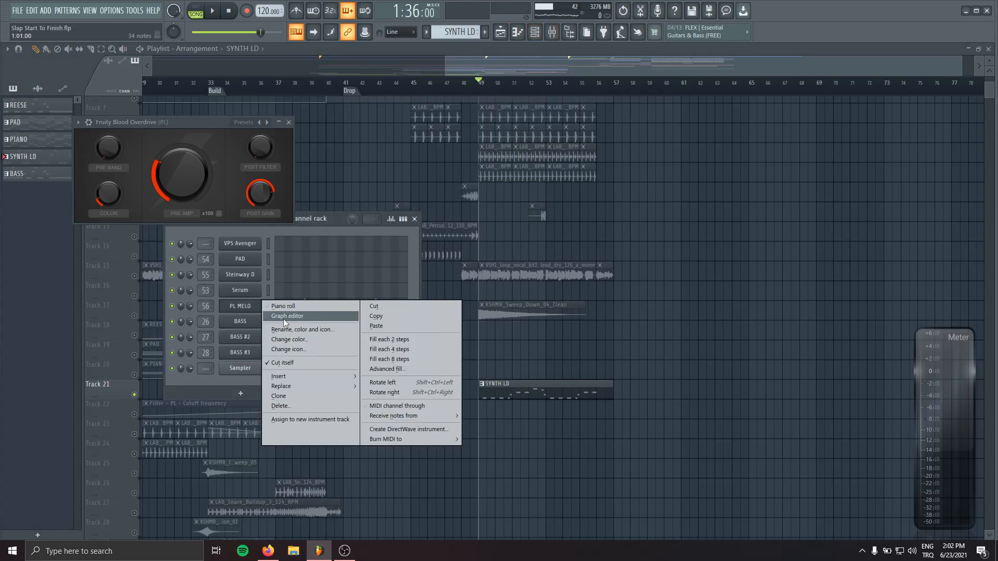
pyautogui.moveTo(305, 372)
pyautogui.click(422, 316)
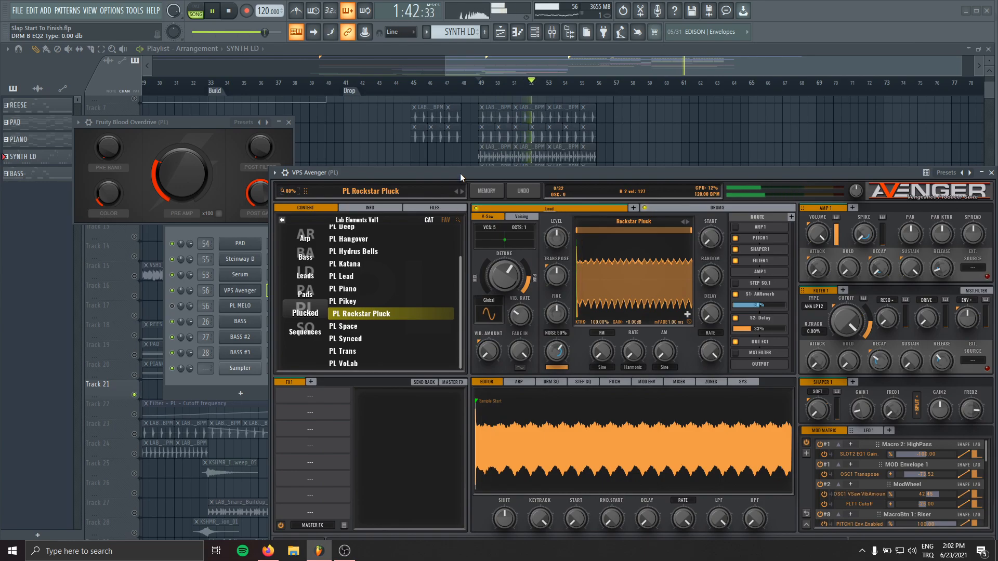
pyautogui.moveTo(460, 174); pyautogui.dragTo(630, 292)
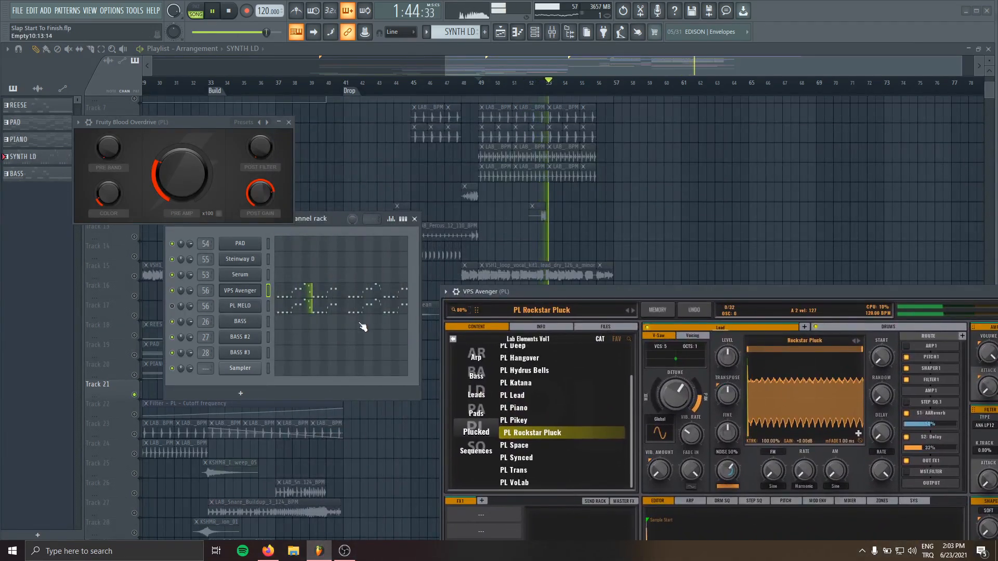
# Step: Shorten the long F#5, B5 and D6 notes of the VPS Avenger melody to half their length
pyautogui.click(305, 297)
pyautogui.keyDown('ctrl'); pyautogui.scroll(3, 375, 330); pyautogui.keyUp('ctrl')
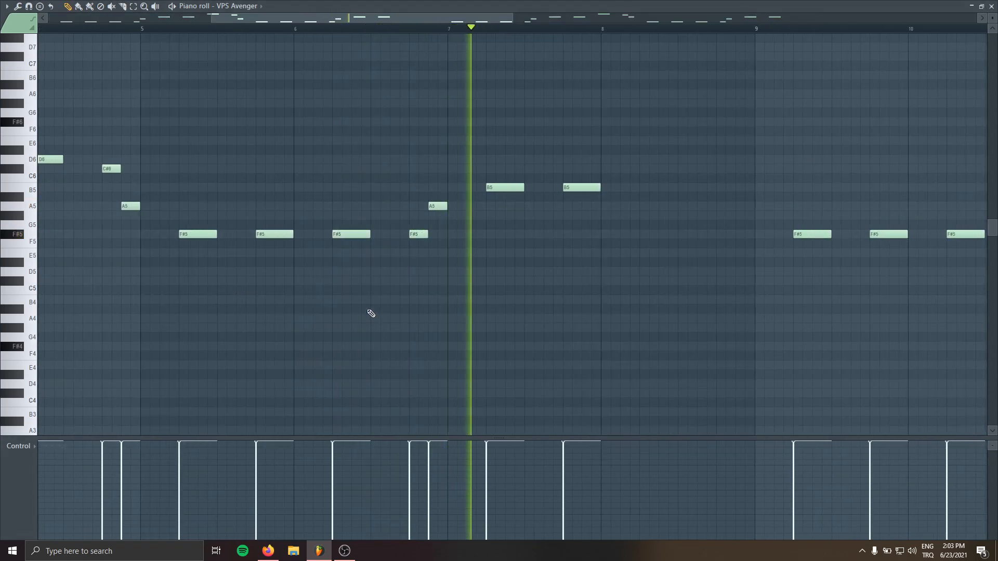
pyautogui.press('space')
pyautogui.moveTo(665, 249); pyautogui.dragTo(255, 251)
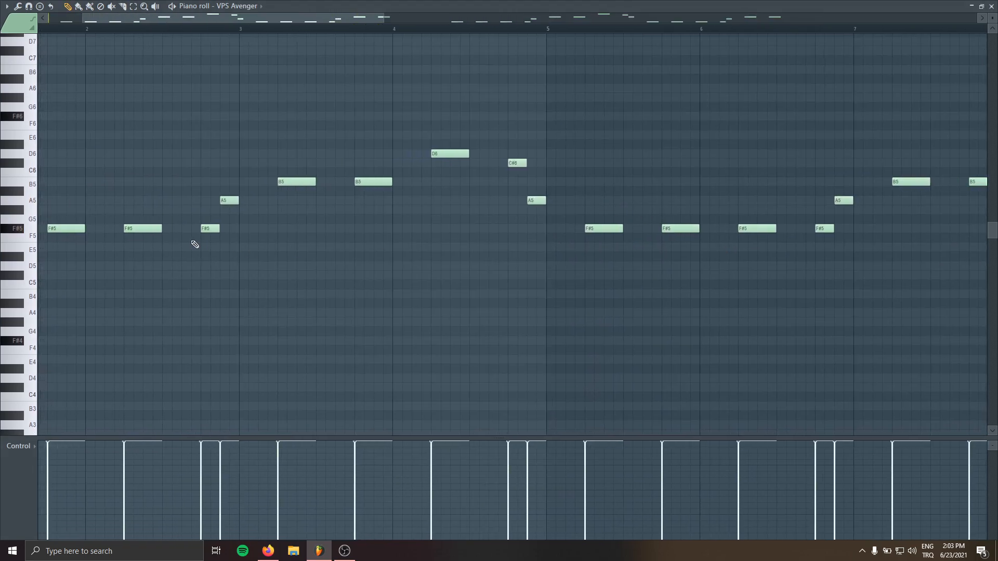
pyautogui.moveTo(41, 231); pyautogui.dragTo(60, 229)
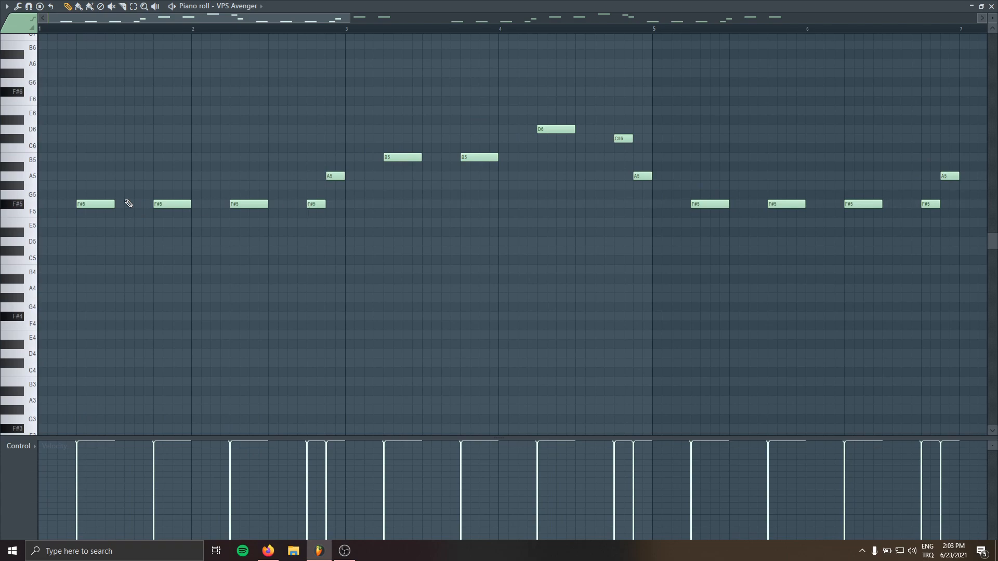
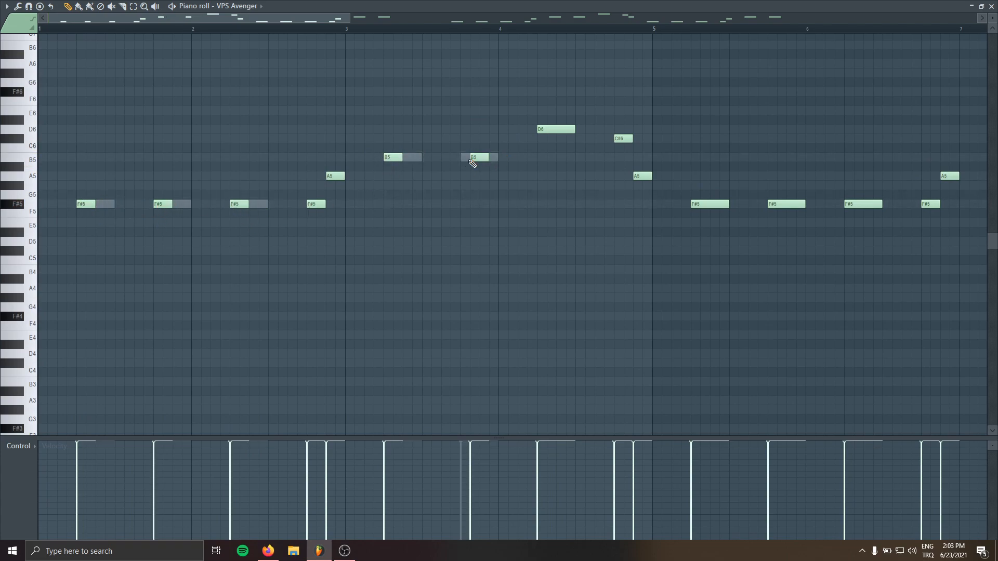
pyautogui.moveTo(705, 196); pyautogui.dragTo(449, 227)
pyautogui.rightClick(448, 239)
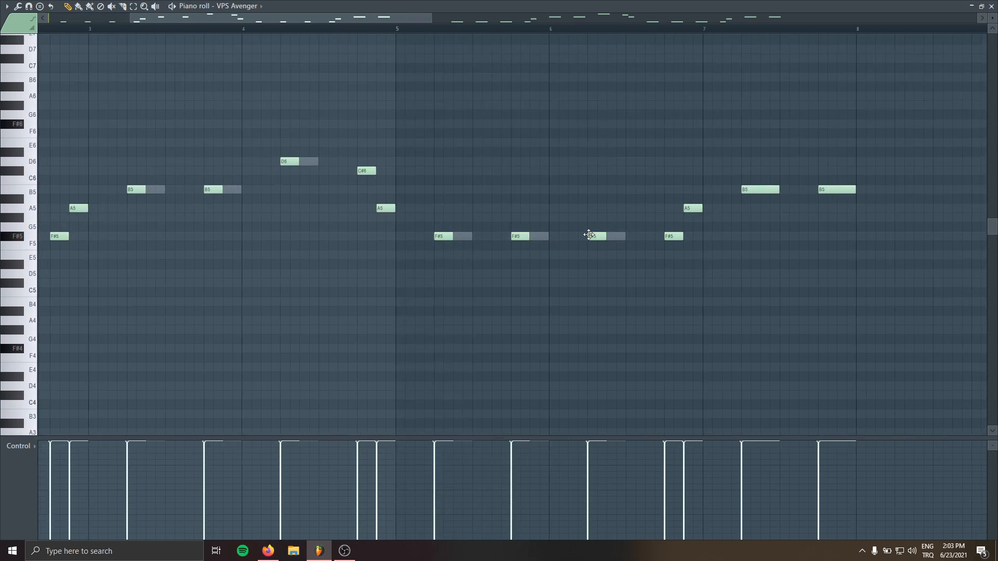
pyautogui.moveTo(746, 192); pyautogui.dragTo(446, 219)
pyautogui.rightClick(446, 218)
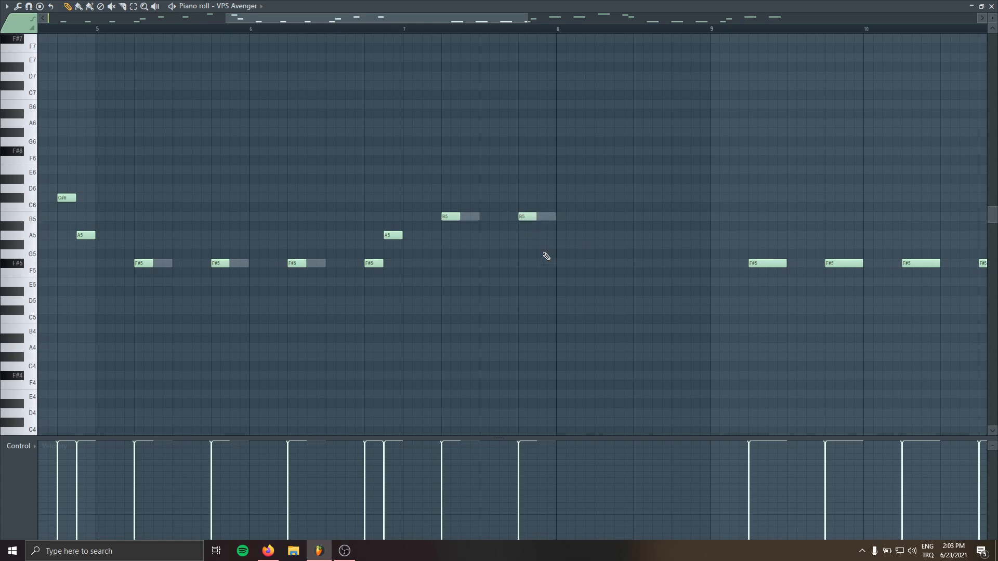
pyautogui.scroll(-3, 517, 278)
pyautogui.scroll(-1, 550, 292)
pyautogui.press('Escape')
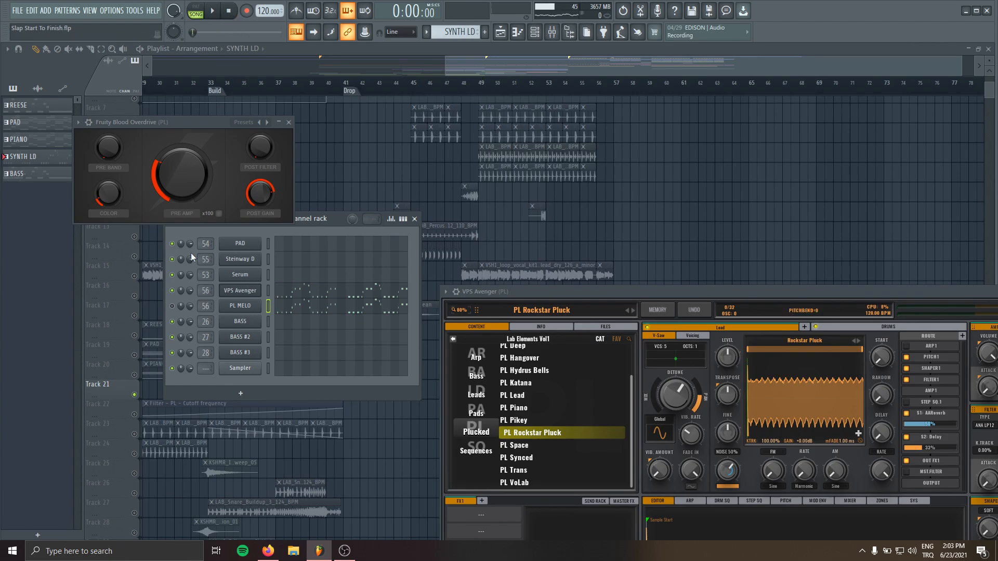
# Step: Try lower decay and release settings on the pluck's filter and amp envelopes while playing only the pattern
pyautogui.moveTo(569, 292); pyautogui.dragTo(518, 254)
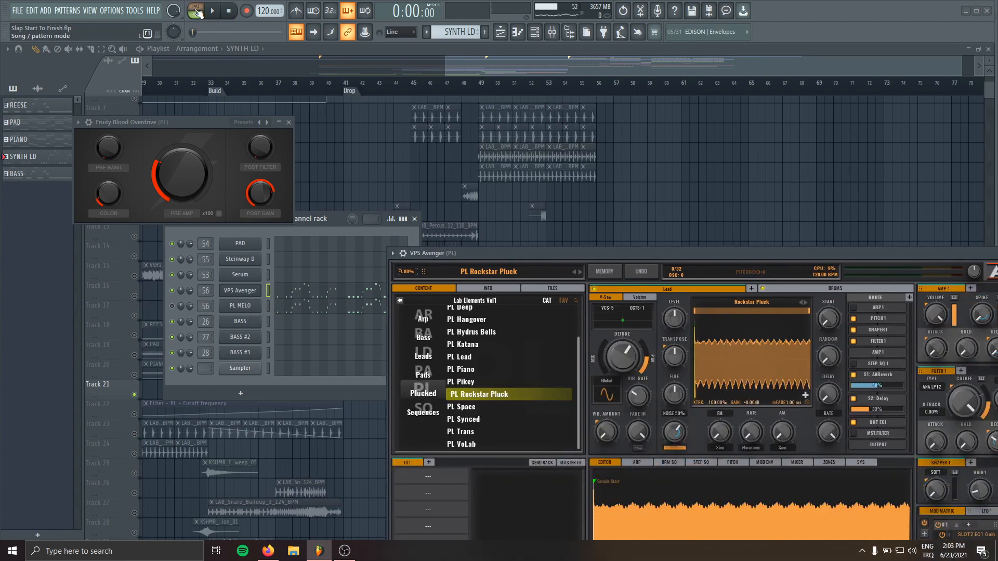
pyautogui.press('space')
pyautogui.moveTo(584, 254); pyautogui.dragTo(476, 158)
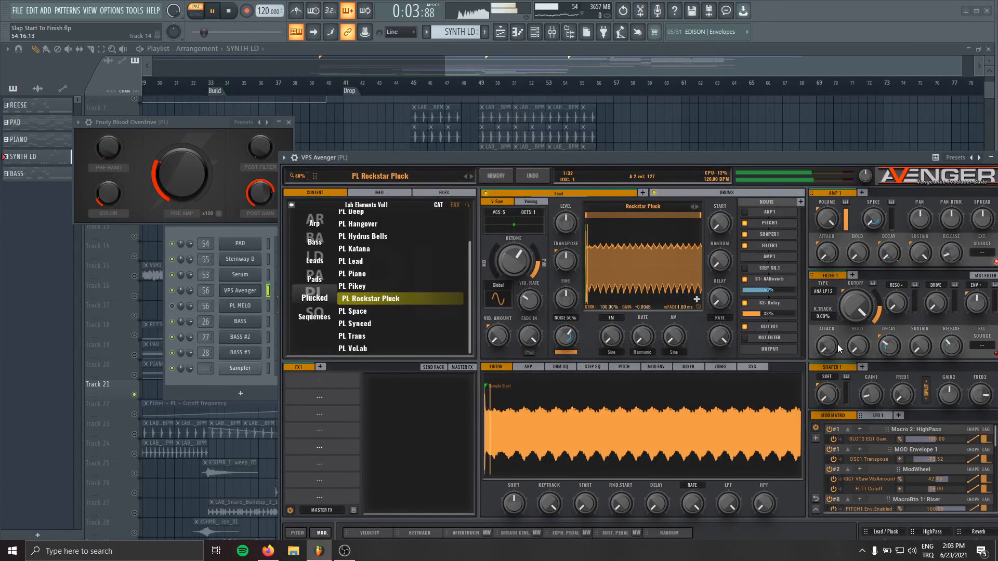
pyautogui.moveTo(945, 349); pyautogui.dragTo(949, 400)
pyautogui.moveTo(890, 349); pyautogui.dragTo(903, 423)
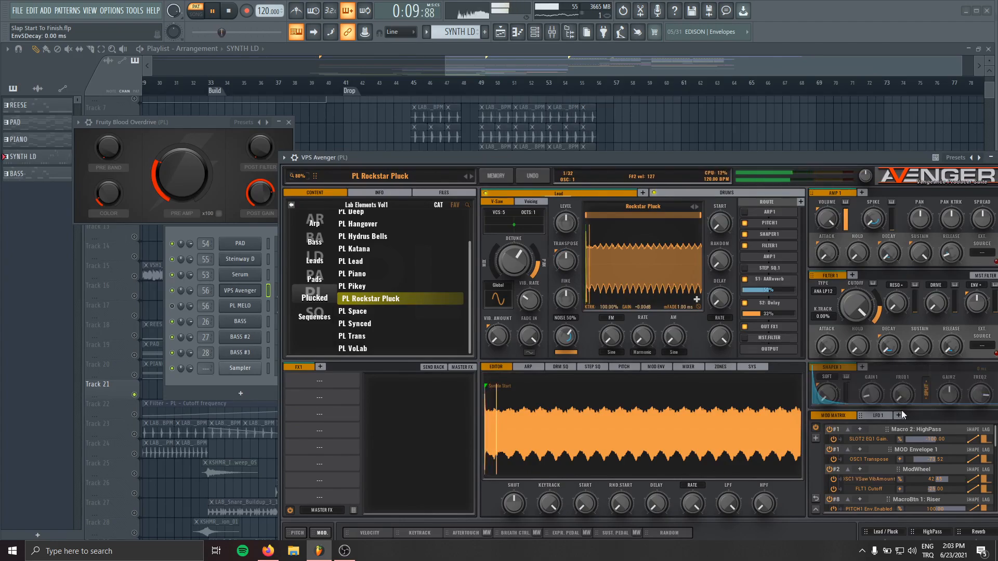
pyautogui.moveTo(664, 156); pyautogui.dragTo(520, 112)
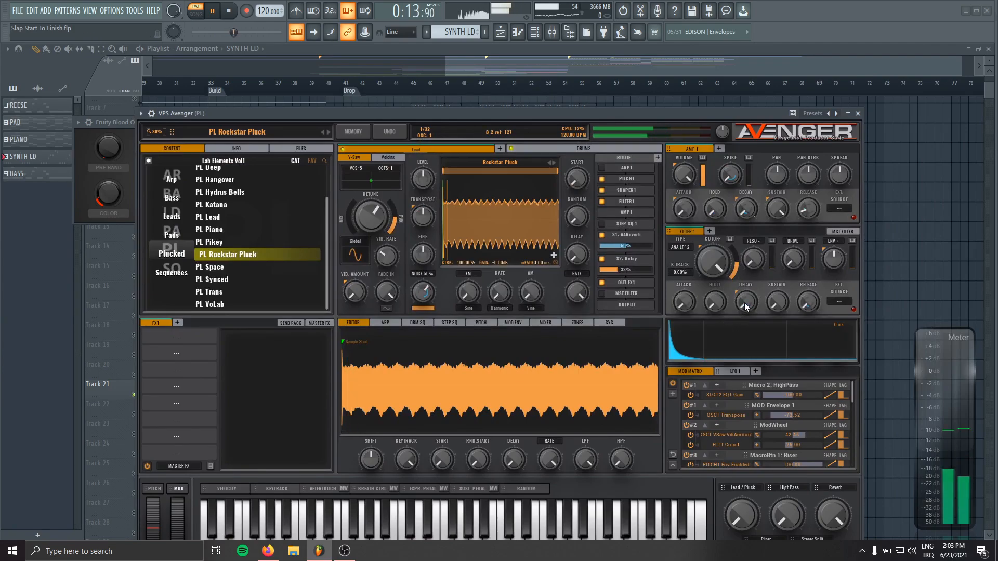
pyautogui.moveTo(747, 210); pyautogui.dragTo(727, 211)
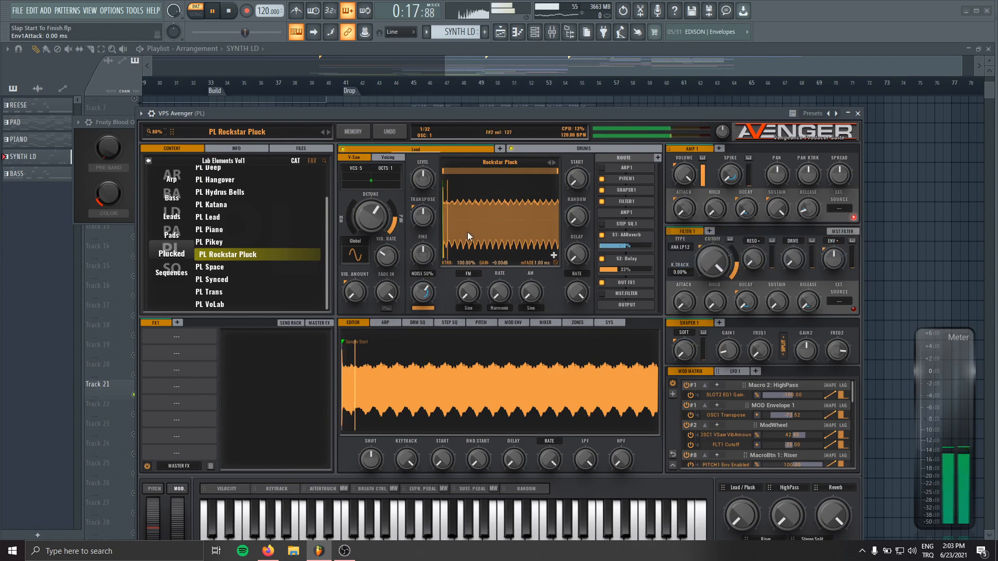
pyautogui.press('space')
# Step: Audition PL Piano, PL VoLab, PL Synced, PL Trans and PL Space as alternatives, then reload PL Rockstar Pluck
pyautogui.moveTo(397, 115); pyautogui.dragTo(415, 157)
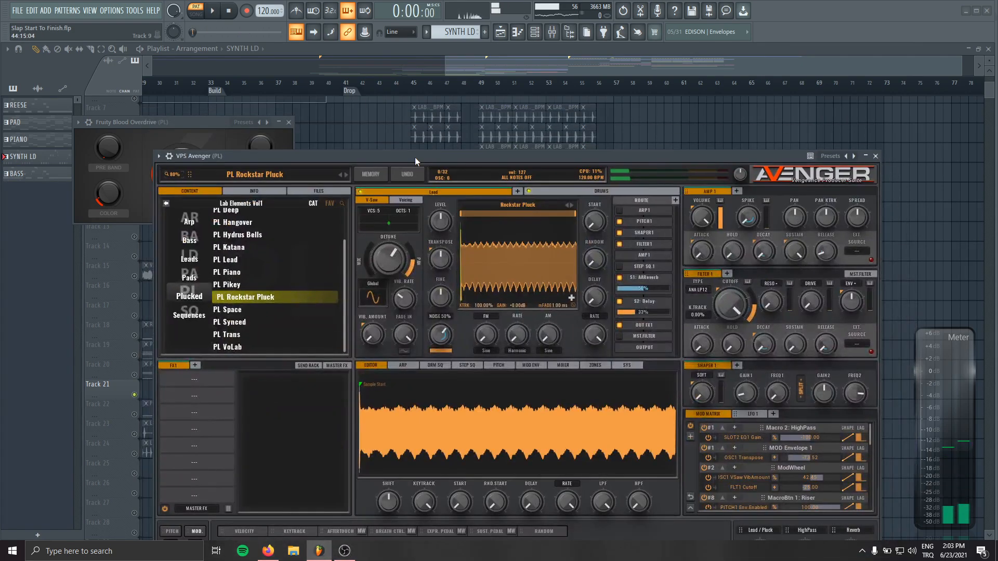
pyautogui.click(246, 278)
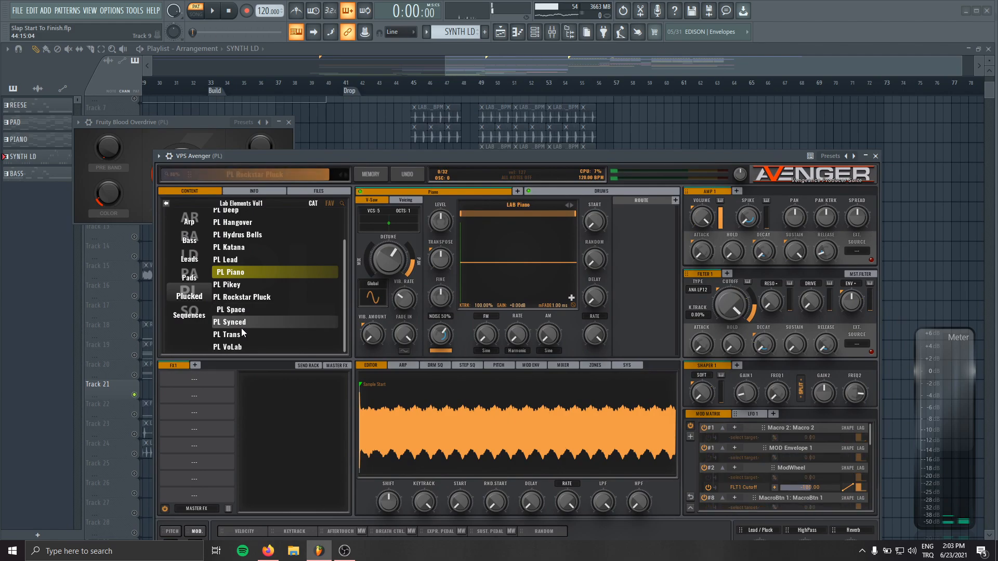
pyautogui.click(242, 347)
pyautogui.press('space')
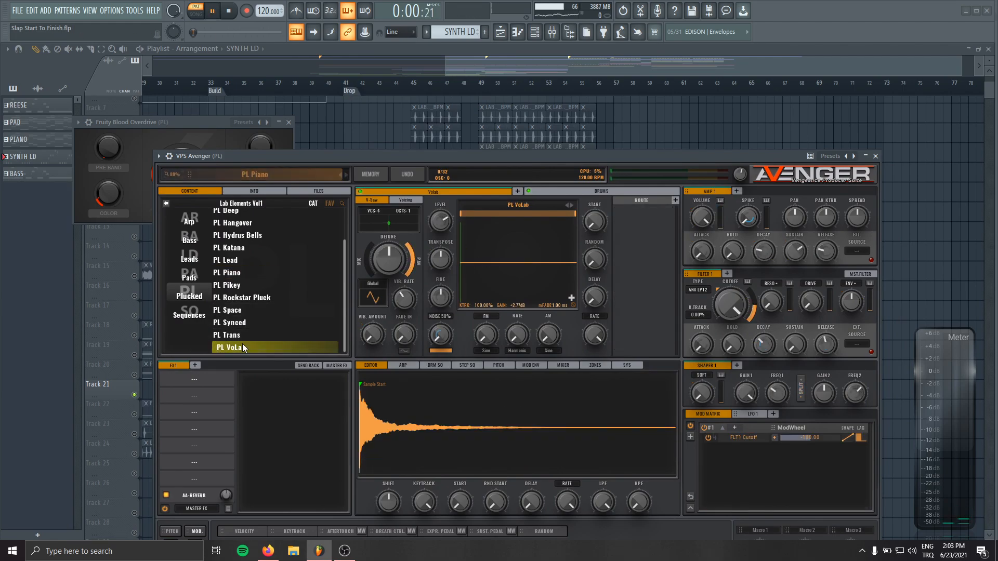
pyautogui.click(248, 323)
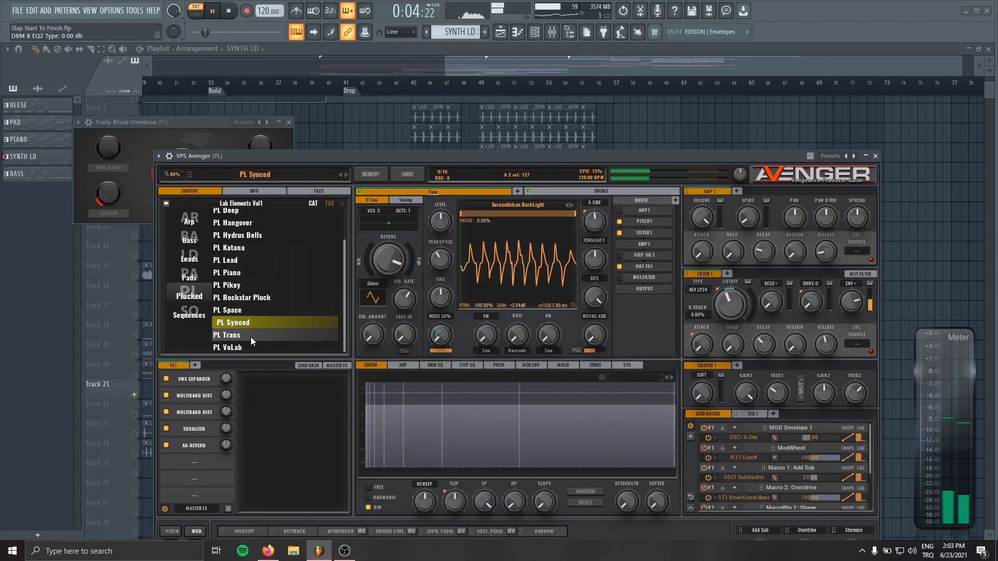
pyautogui.click(251, 337)
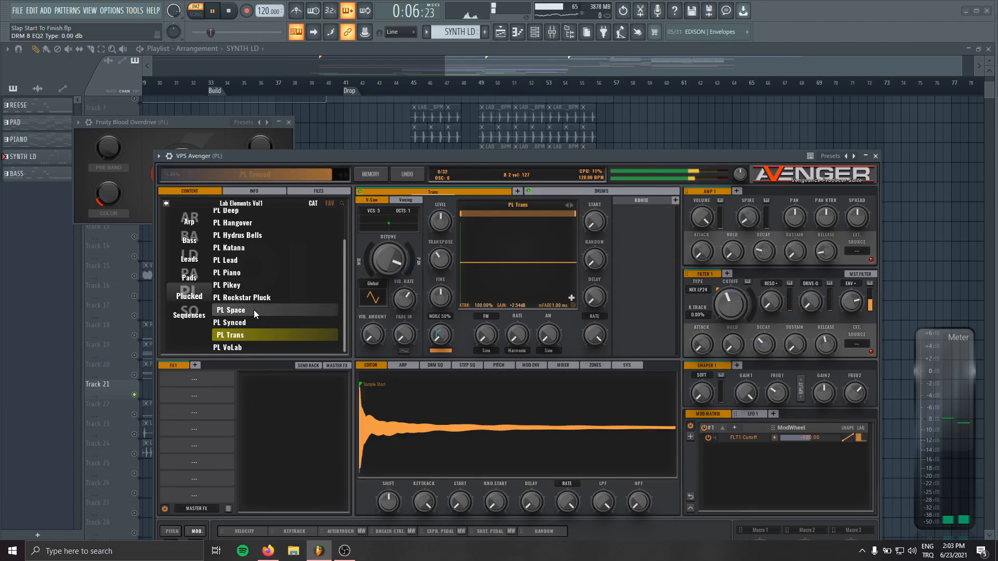
pyautogui.click(253, 309)
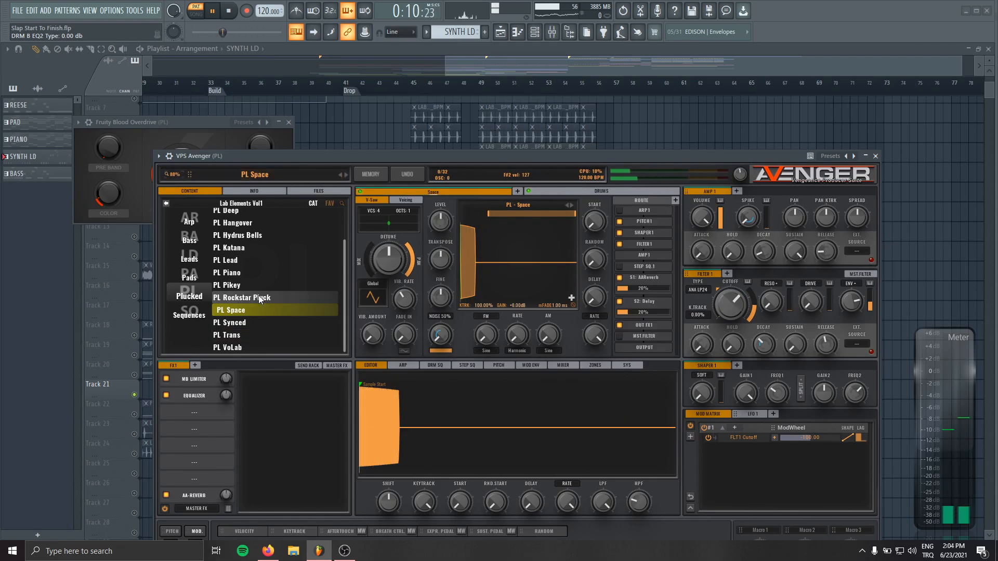
pyautogui.click(258, 297)
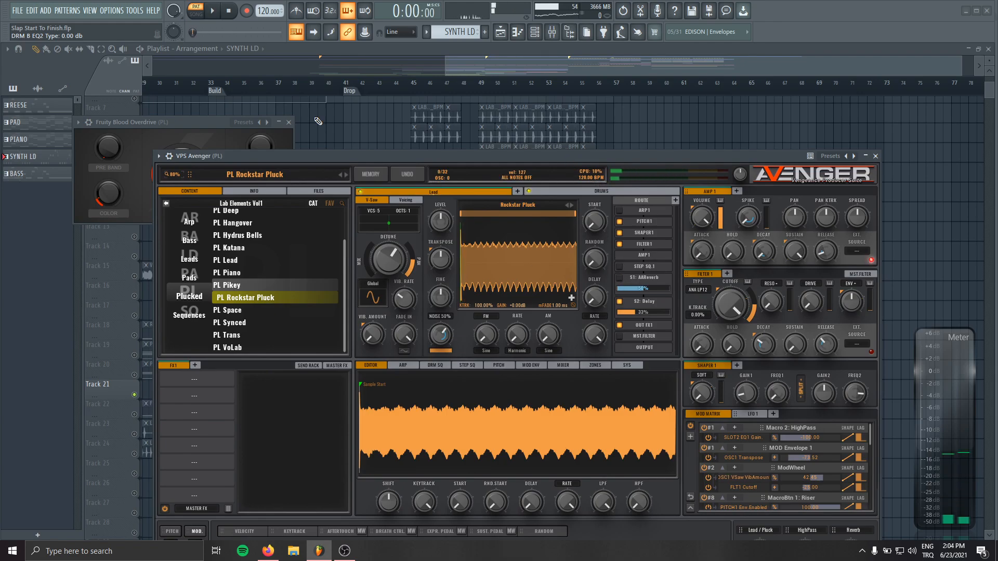
# Step: Switch off the pluck's reverb and delay sends and disable AA-Reverb and Delay in the send rack
pyautogui.click(619, 302)
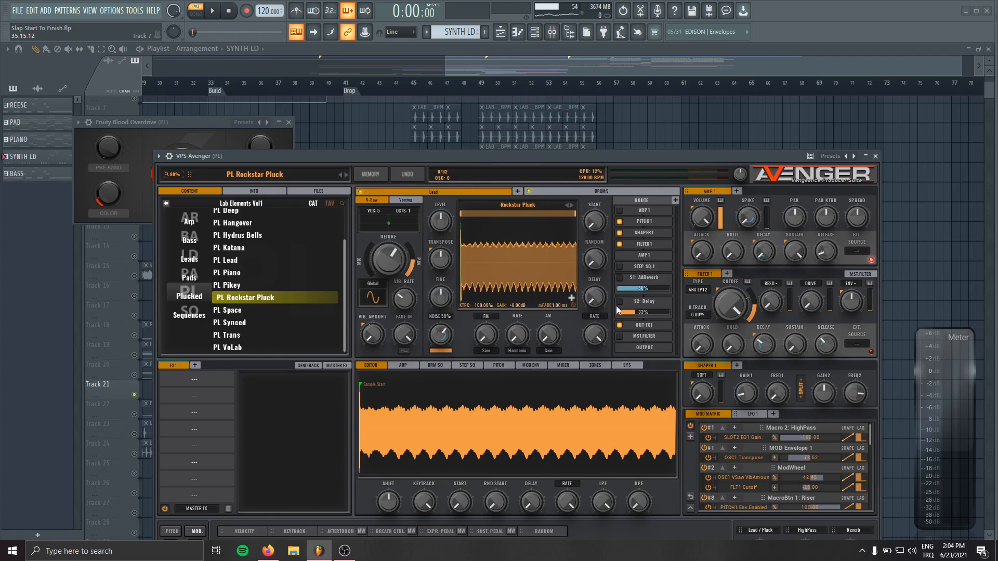
pyautogui.click(316, 365)
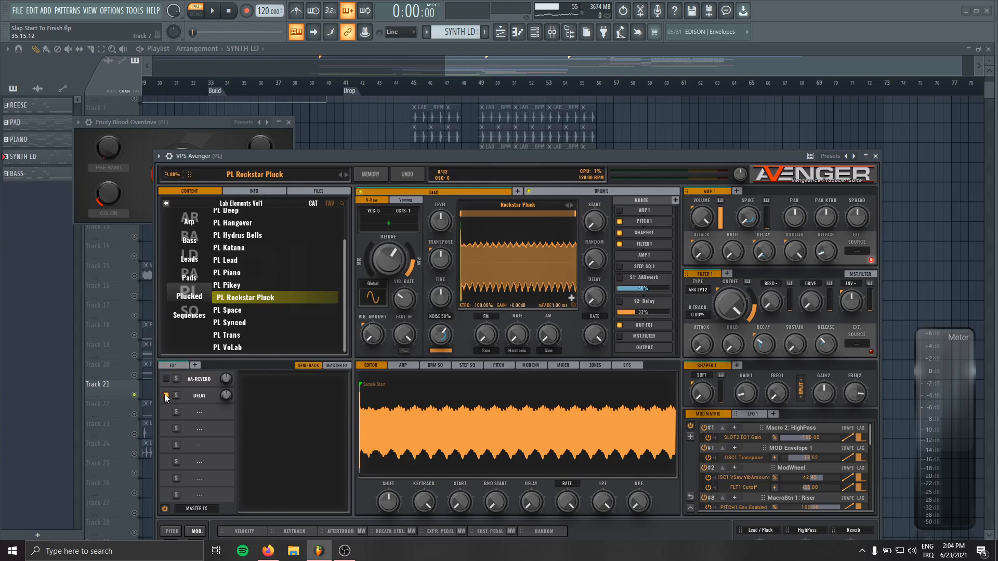
pyautogui.click(874, 157)
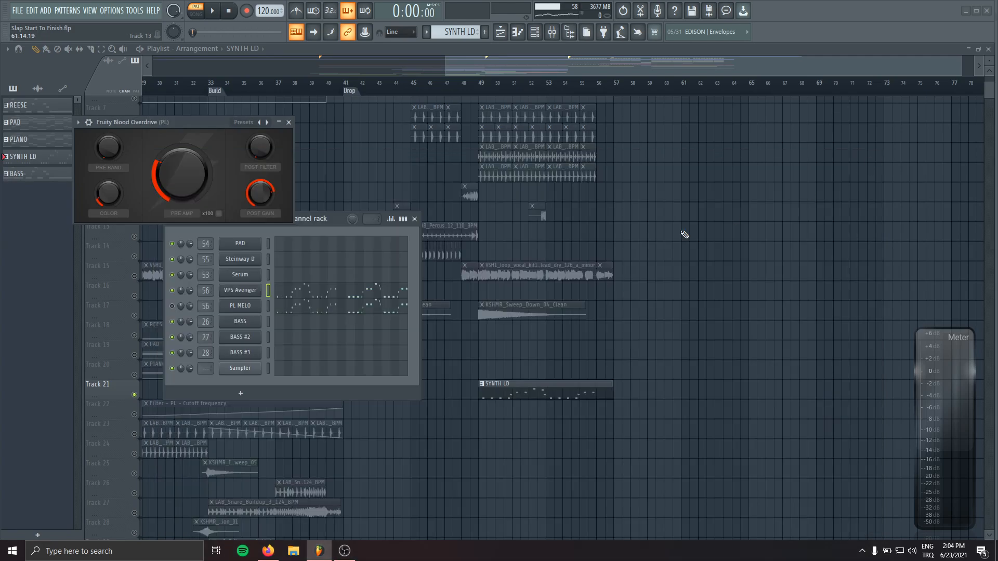
# Step: Play the pattern with PL MELO unmuted and balance the channel volumes of the VPS Avenger and PL MELO layers
pyautogui.press('space')
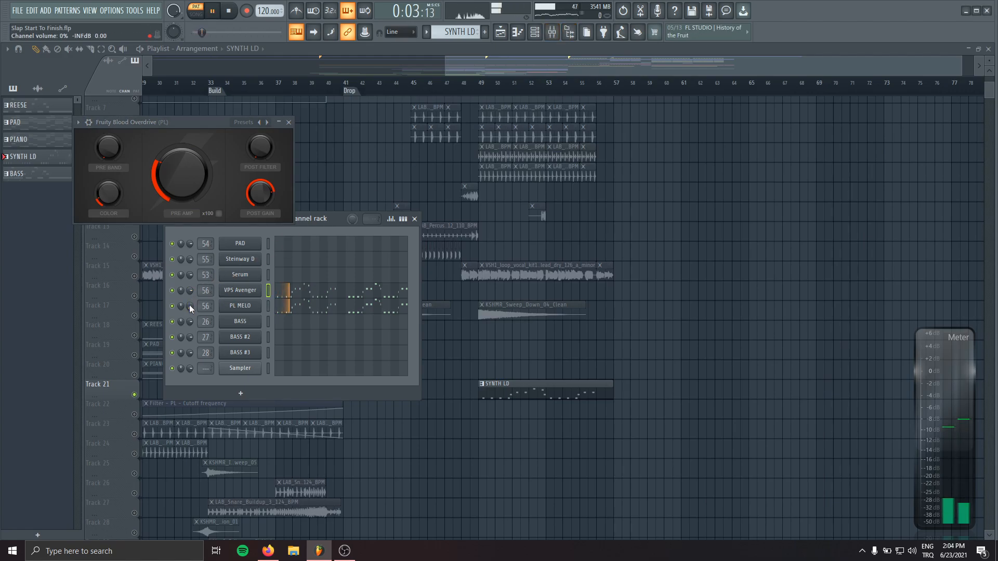
pyautogui.moveTo(189, 292); pyautogui.dragTo(189, 272)
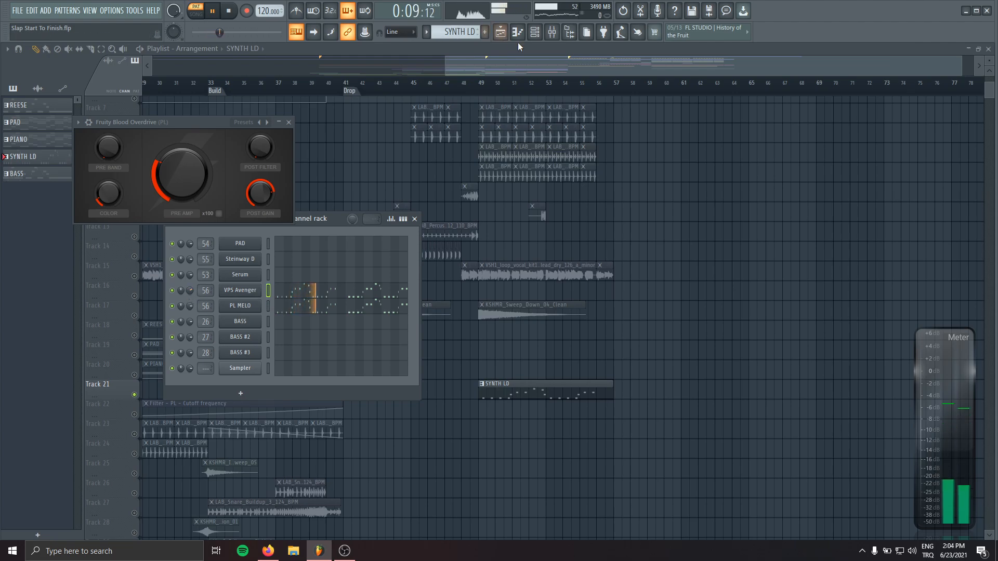
# Step: Free effect slot 3 on the PL mixer track by shifting the effects below it down, and check the Pro-Q 3 curve
pyautogui.click(552, 32)
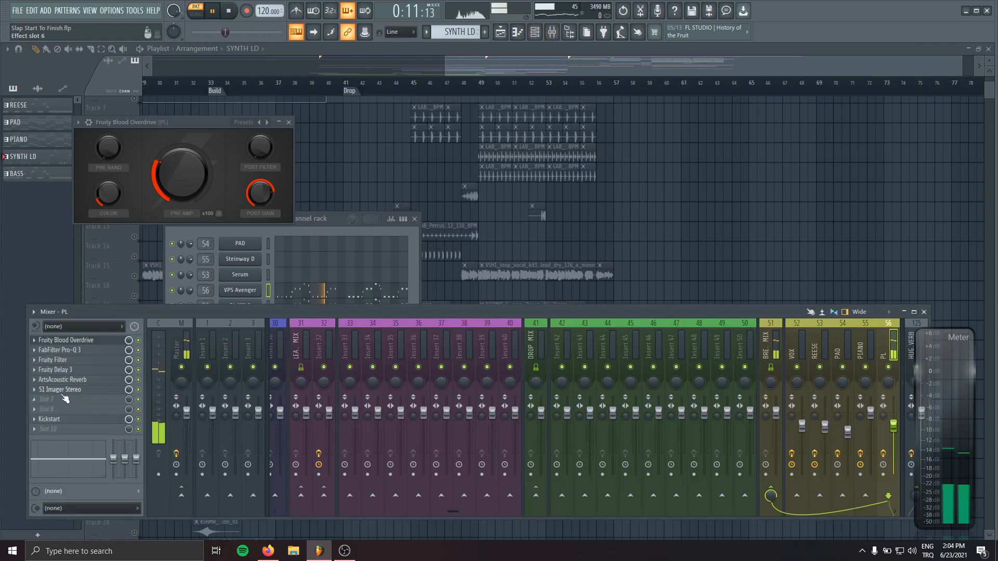
pyautogui.scroll(-1, 65, 391)
pyautogui.scroll(-1, 75, 382)
pyautogui.scroll(-1, 90, 360)
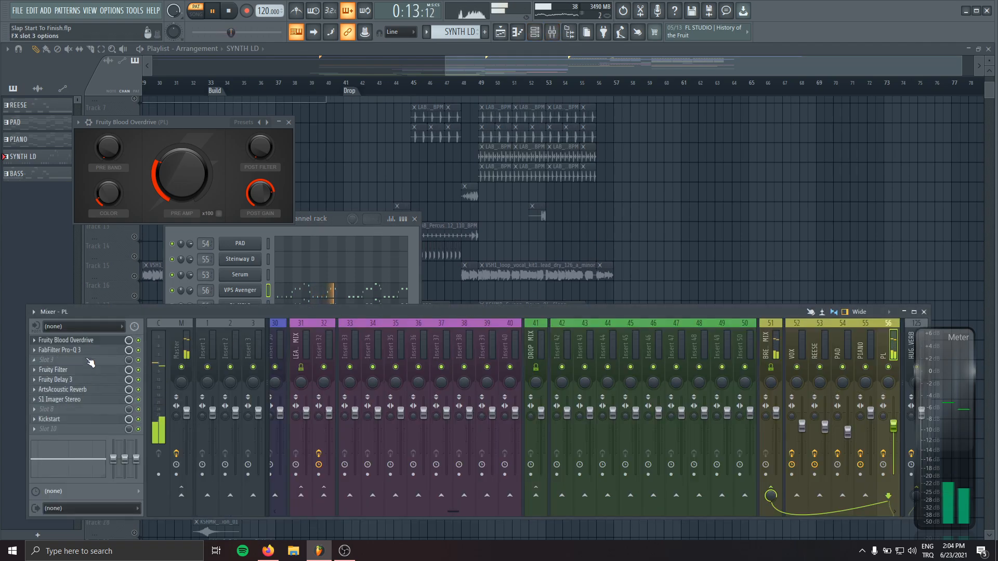
pyautogui.click(87, 351)
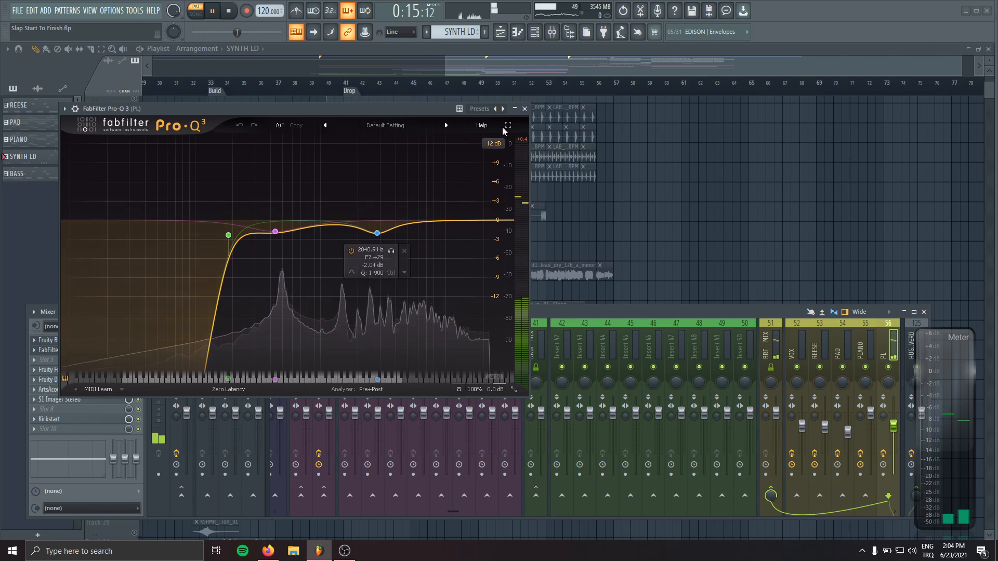
pyautogui.click(524, 109)
# Step: Load Soundgoodizer into slot 3 of the PL mixer track, reduce its amount and select mode B during playback
pyautogui.click(52, 359)
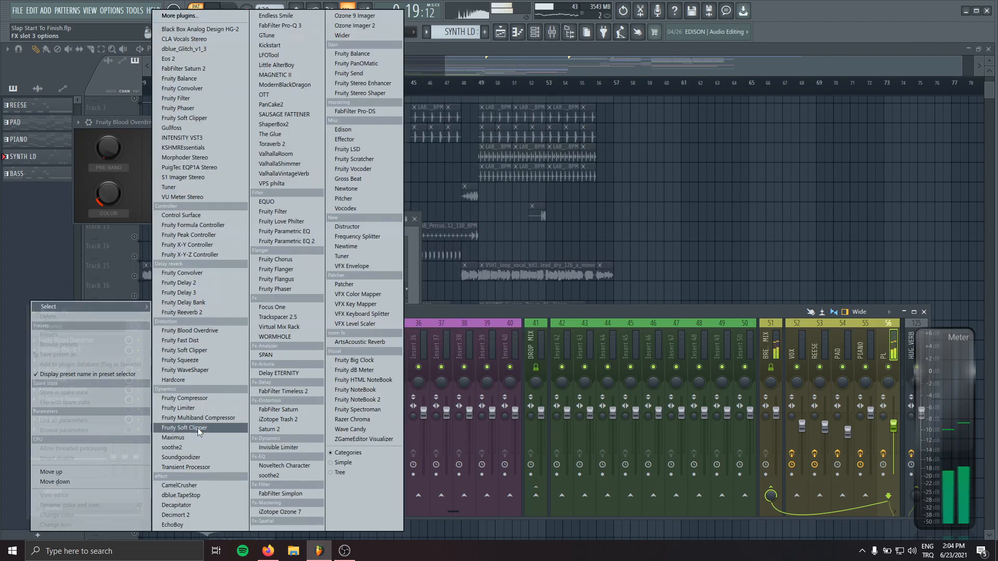
pyautogui.click(197, 458)
pyautogui.press('space')
pyautogui.press('space')
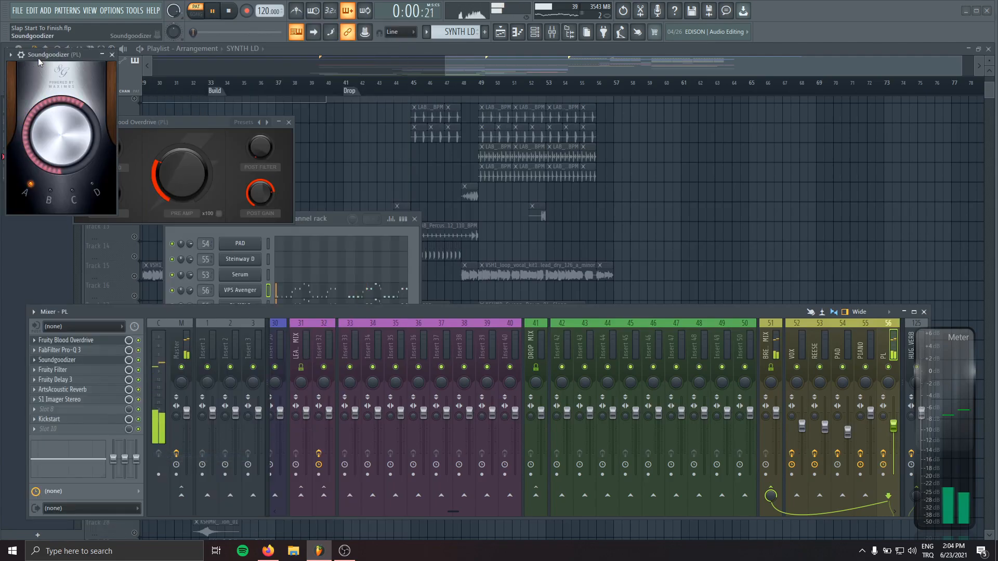
pyautogui.moveTo(52, 54); pyautogui.dragTo(264, 178)
pyautogui.moveTo(273, 260); pyautogui.dragTo(272, 297)
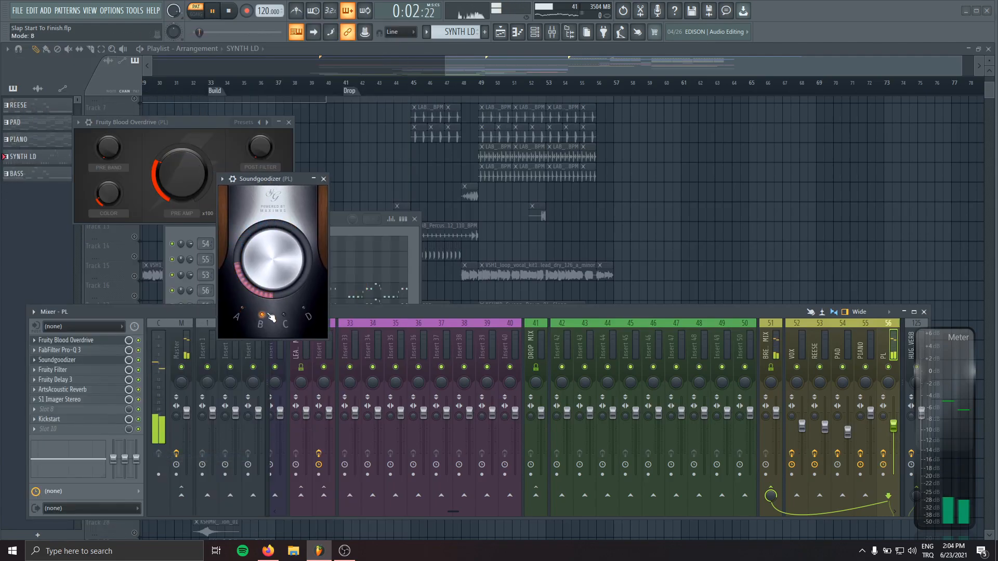
# Step: Audition Soundgoodizer modes C and D on the PL track, settle on mode A, stop playback and close the effect windows
pyautogui.click(286, 323)
pyautogui.click(301, 317)
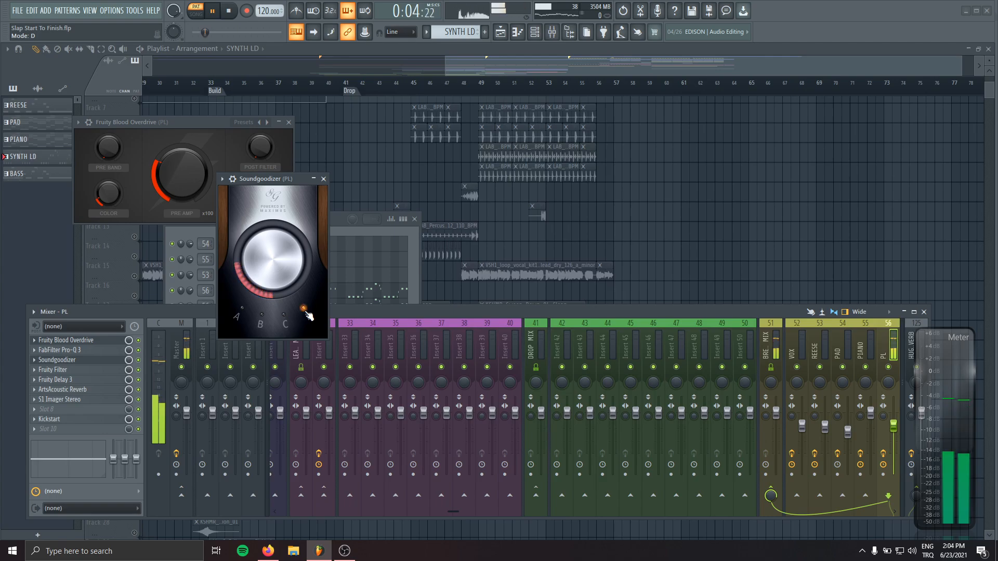
pyautogui.click(276, 332)
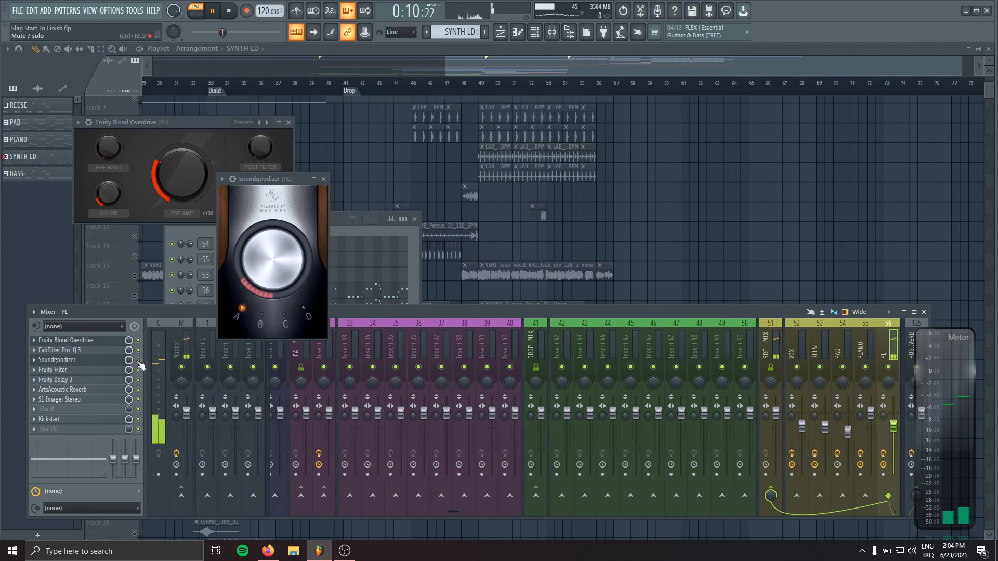
pyautogui.click(237, 16)
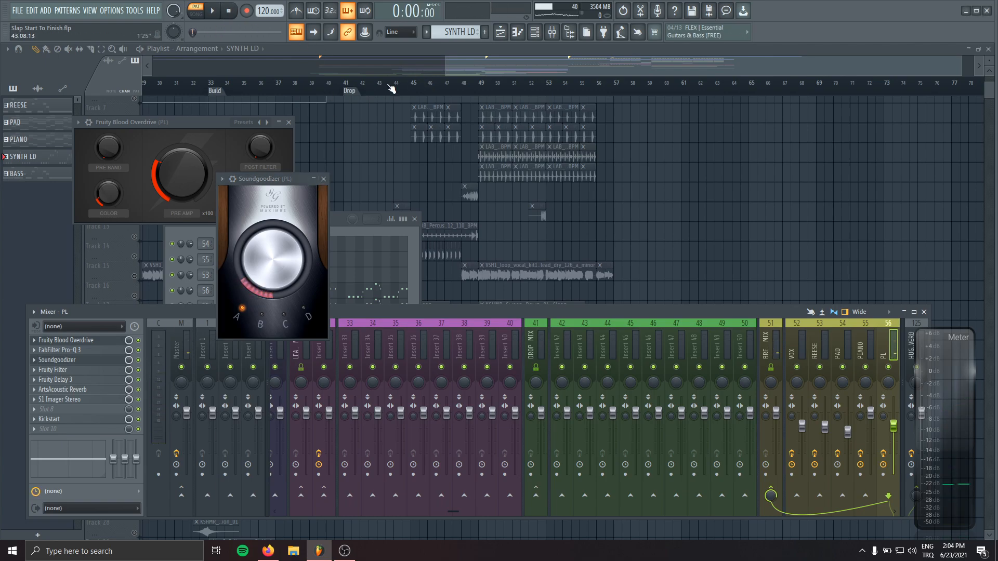
pyautogui.click(323, 179)
pyautogui.click(289, 123)
# Step: Unmute all playlist tracks and play the full arrangement from just before bar 49
pyautogui.moveTo(483, 179); pyautogui.dragTo(426, 173)
pyautogui.scroll(3, 178, 195)
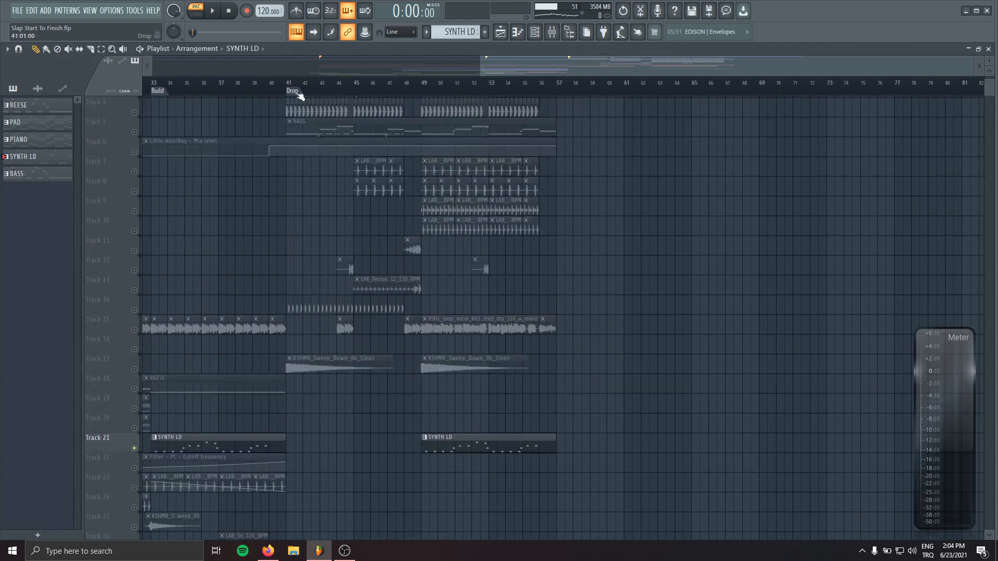
pyautogui.rightClick(134, 152)
pyautogui.rightClick(134, 152)
pyautogui.scroll(-1, 448, 294)
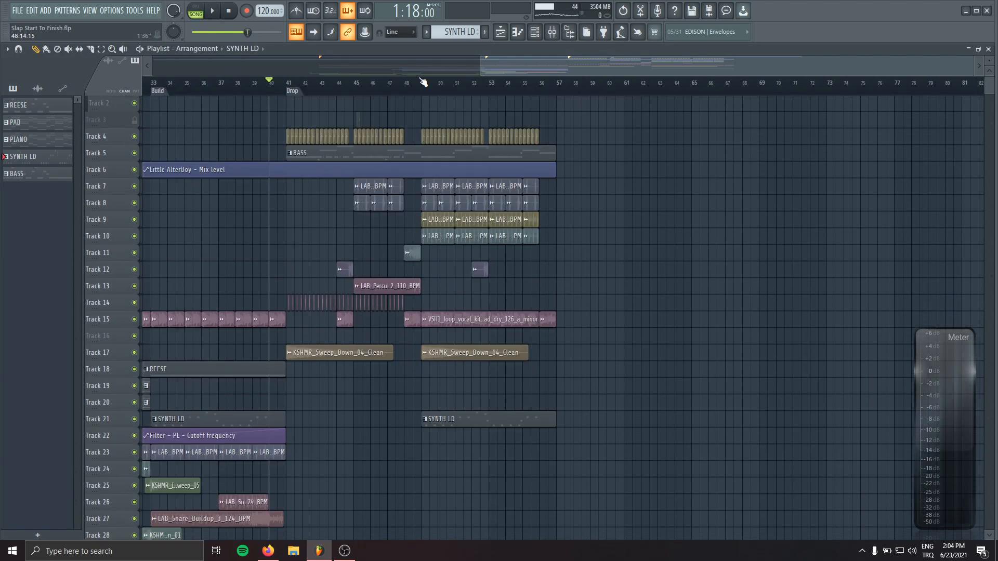
pyautogui.click(413, 82)
pyautogui.press('space')
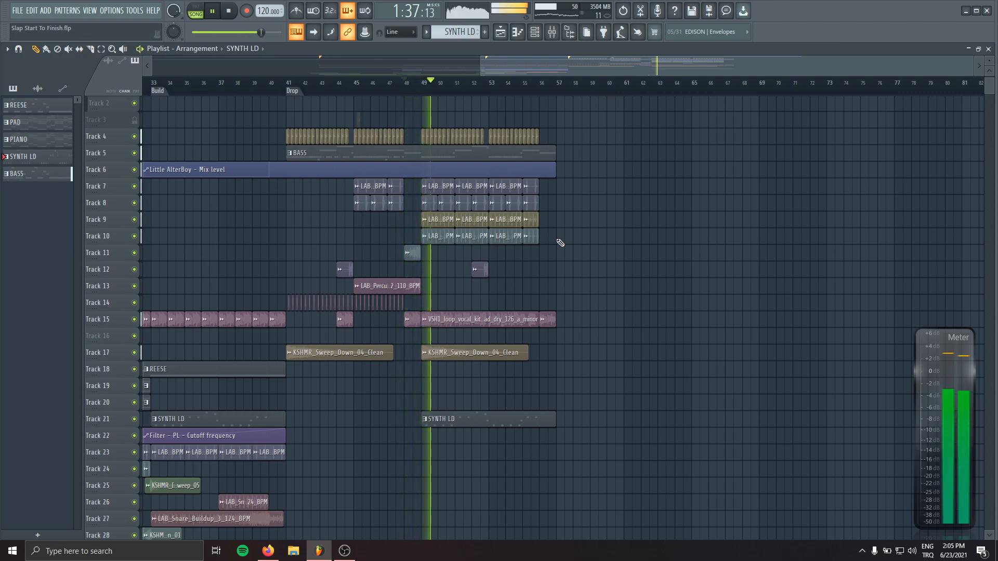
# Step: Lower the PL mixer track's volume to about -9.0 dB while the drop plays
pyautogui.press('F9')
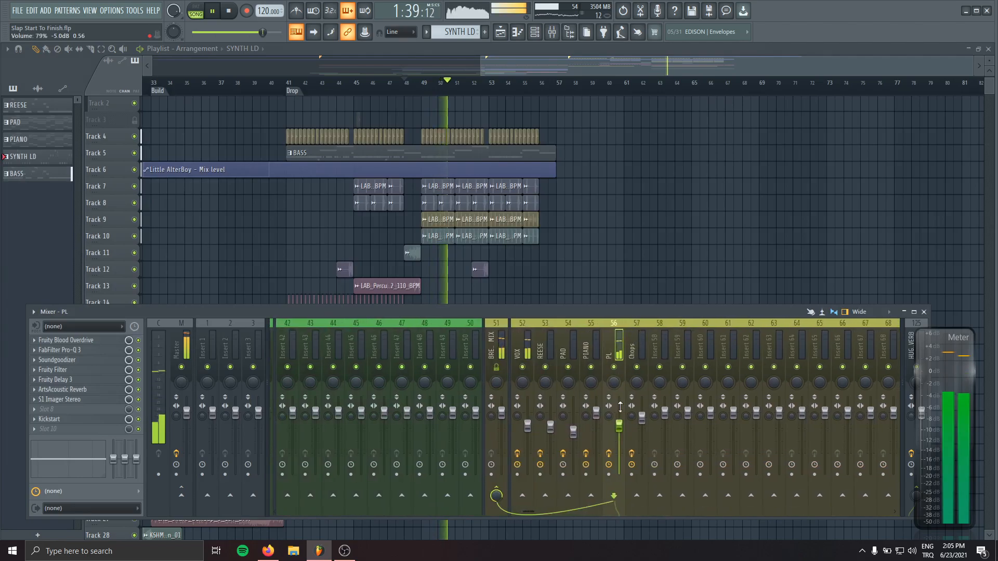
pyautogui.moveTo(619, 426); pyautogui.dragTo(619, 431)
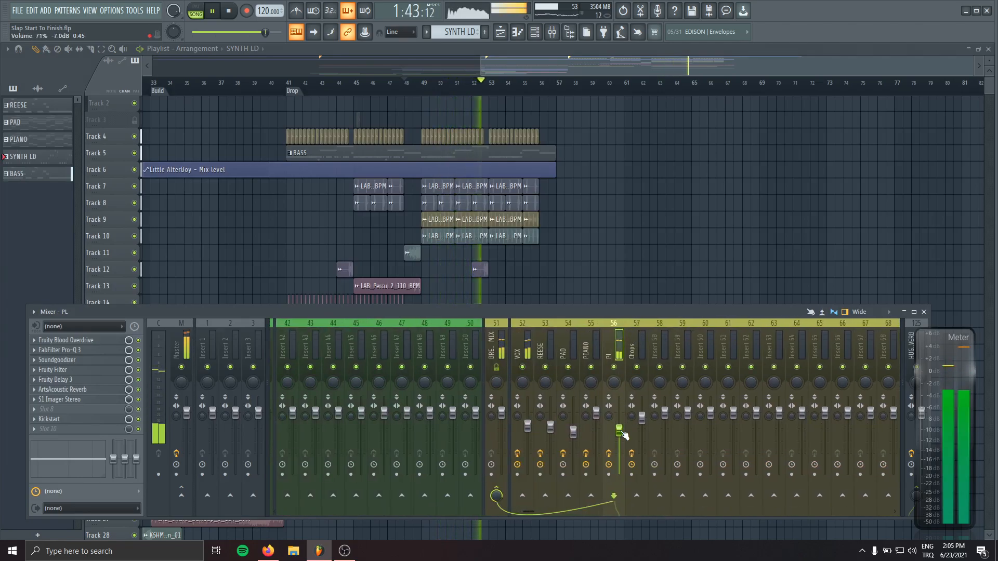
pyautogui.moveTo(623, 435); pyautogui.dragTo(622, 439)
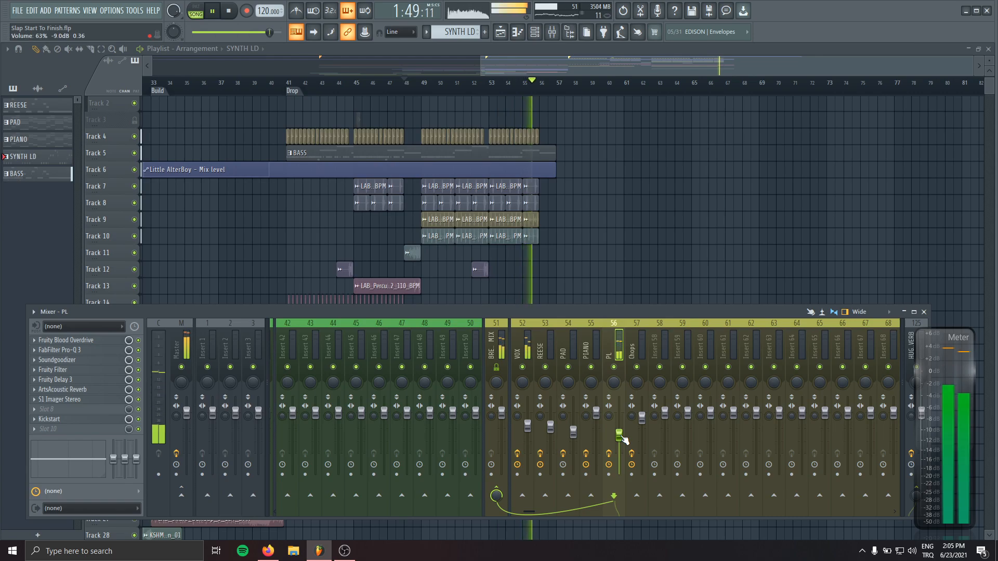
pyautogui.click(627, 259)
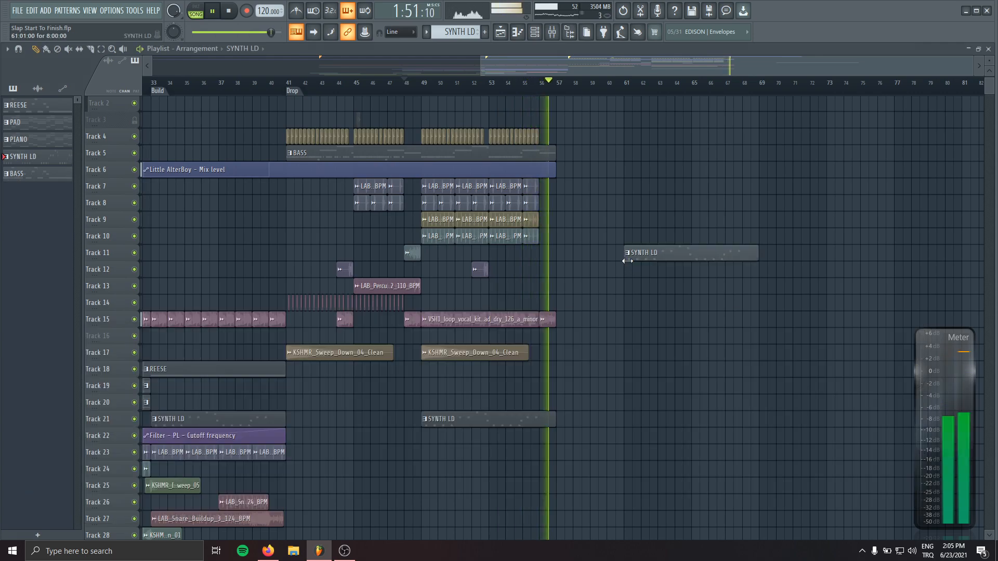
pyautogui.rightClick(628, 258)
pyautogui.press('space')
pyautogui.scroll(2, 470, 310)
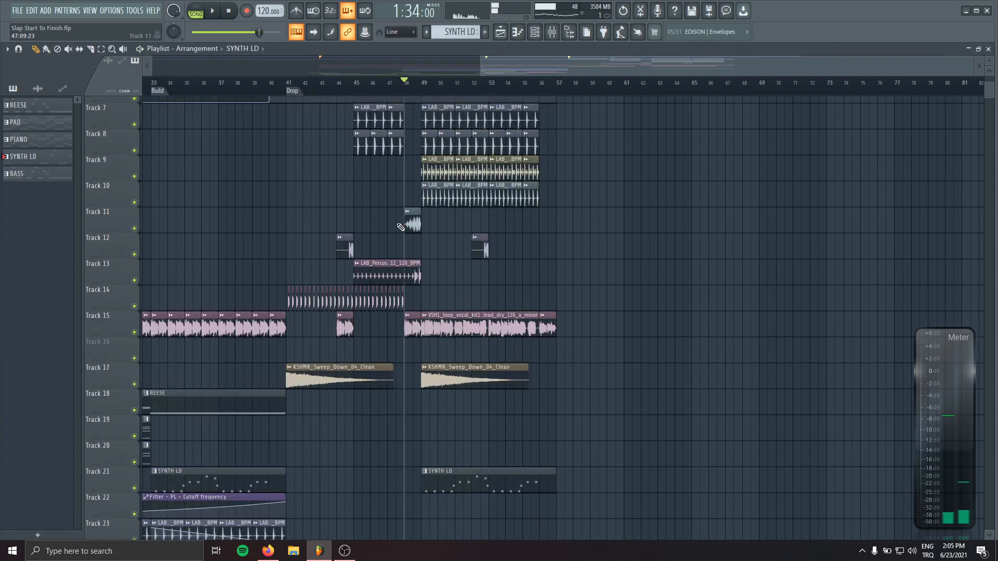
pyautogui.moveTo(430, 239); pyautogui.dragTo(539, 278)
pyautogui.click(630, 279)
pyautogui.rightClick(639, 281)
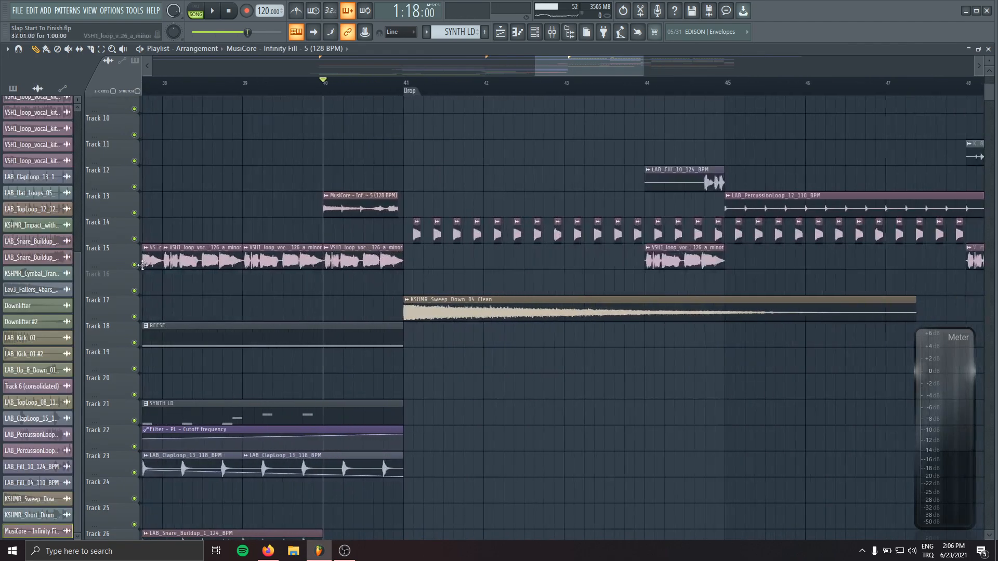
# Step: Insert a new playlist track at Track 12 and move the MusiCore Infinity Fill 5 clip onto it at bar 40
pyautogui.rightClick(126, 167)
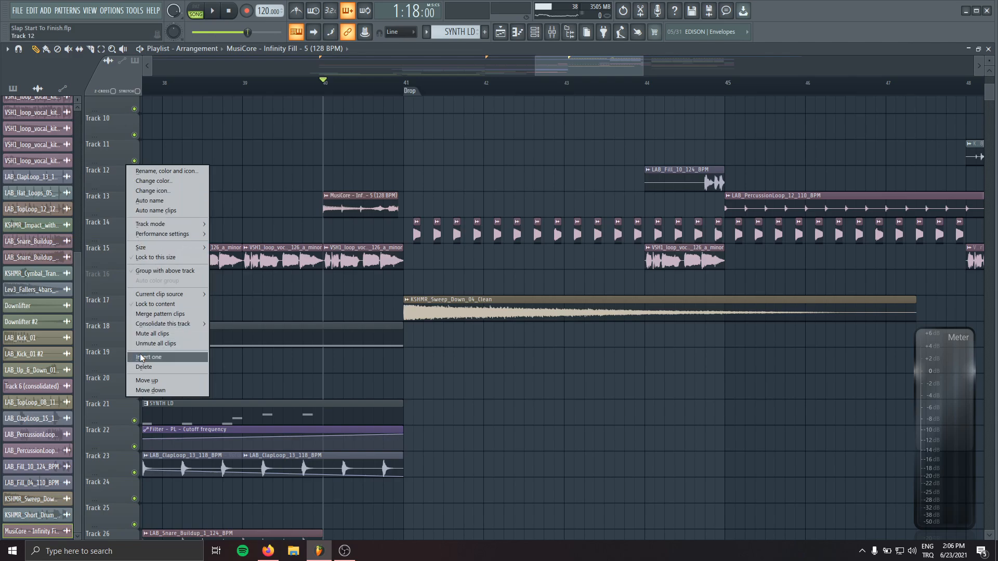
pyautogui.click(139, 357)
pyautogui.doubleClick(358, 228)
pyautogui.moveTo(304, 108); pyautogui.dragTo(290, 259)
pyautogui.moveTo(338, 232); pyautogui.dragTo(325, 180)
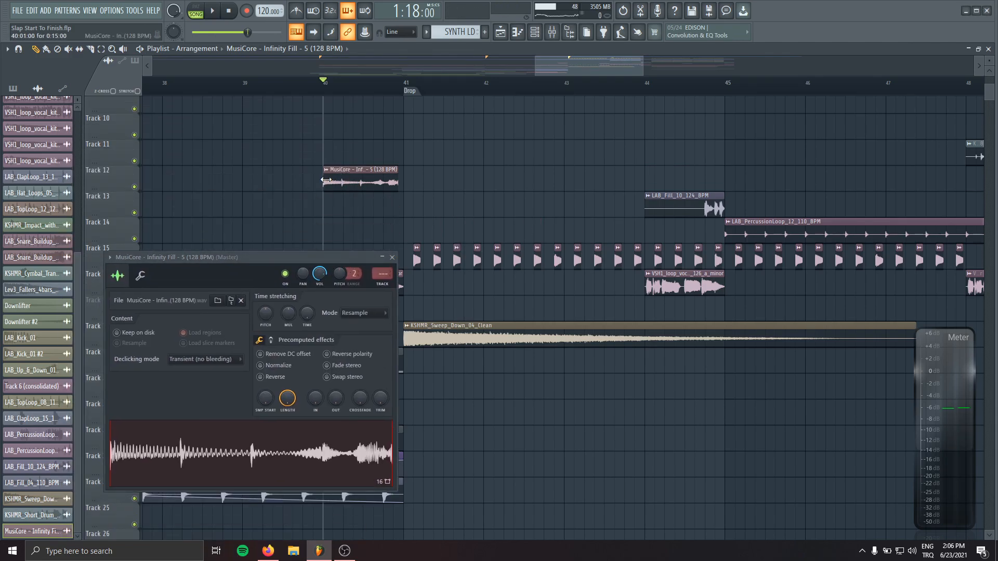
# Step: Fit the Infinity Fill sample to the project tempo by entering its original tempo as 128 BPM
pyautogui.rightClick(308, 313)
pyautogui.click(332, 327)
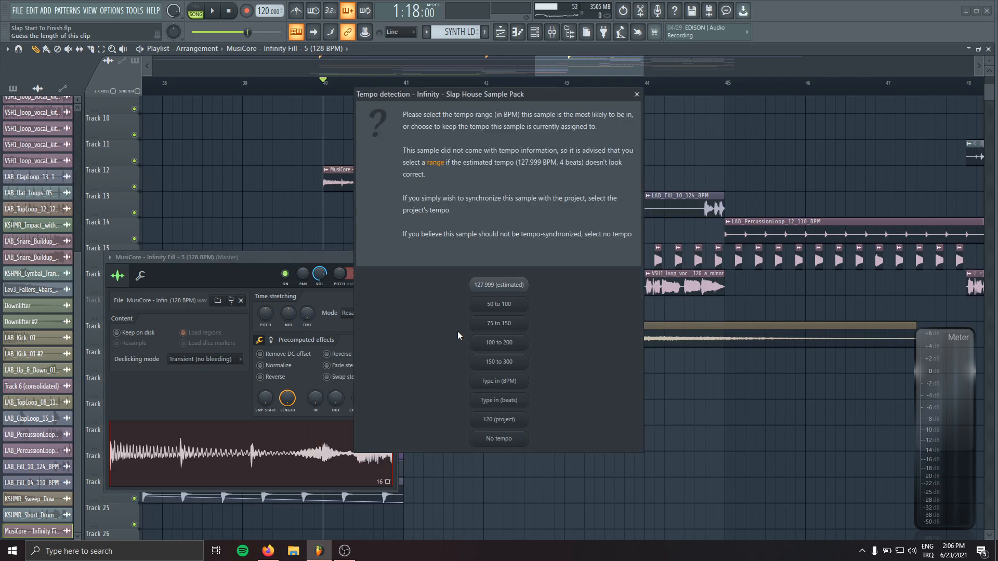
pyautogui.click(498, 381)
pyautogui.write('128')
pyautogui.press('Return')
# Step: Normalize the Infinity Fill sample during playback and close its channel settings
pyautogui.press('space')
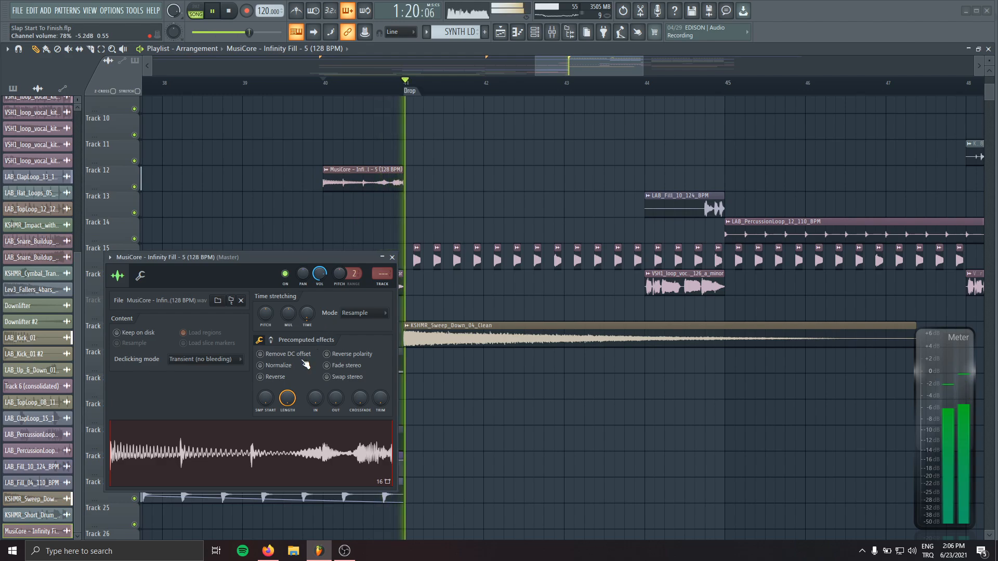
pyautogui.click(261, 365)
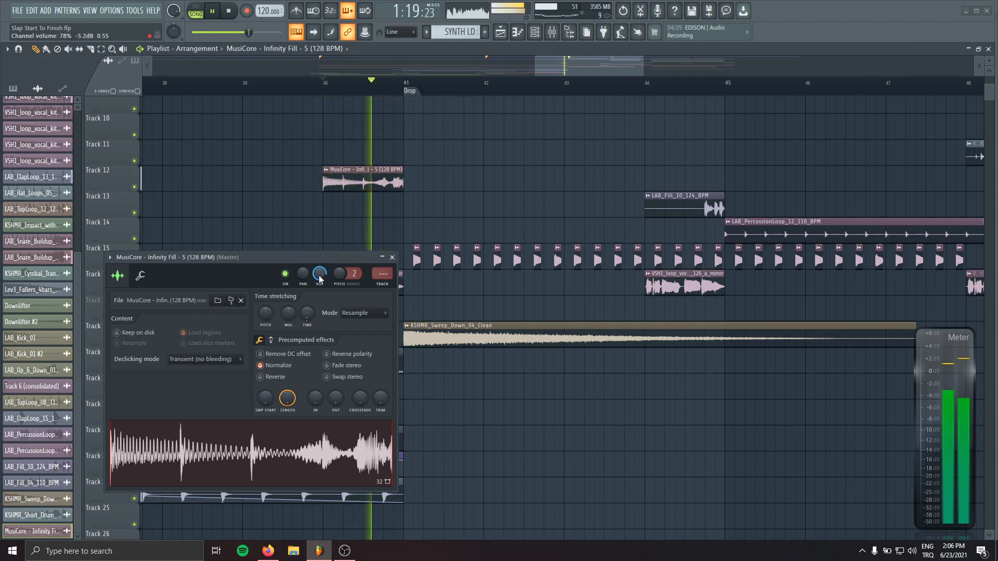
pyautogui.click(391, 258)
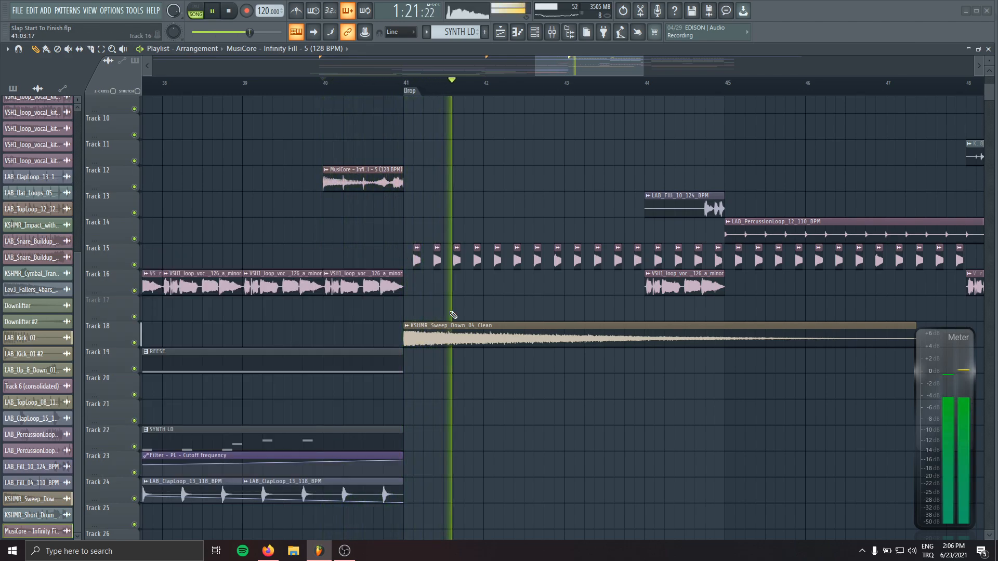
# Step: Shorten the REESE clip to end at bar 40, replay the transition into the drop and save the project
pyautogui.moveTo(403, 364); pyautogui.dragTo(322, 364)
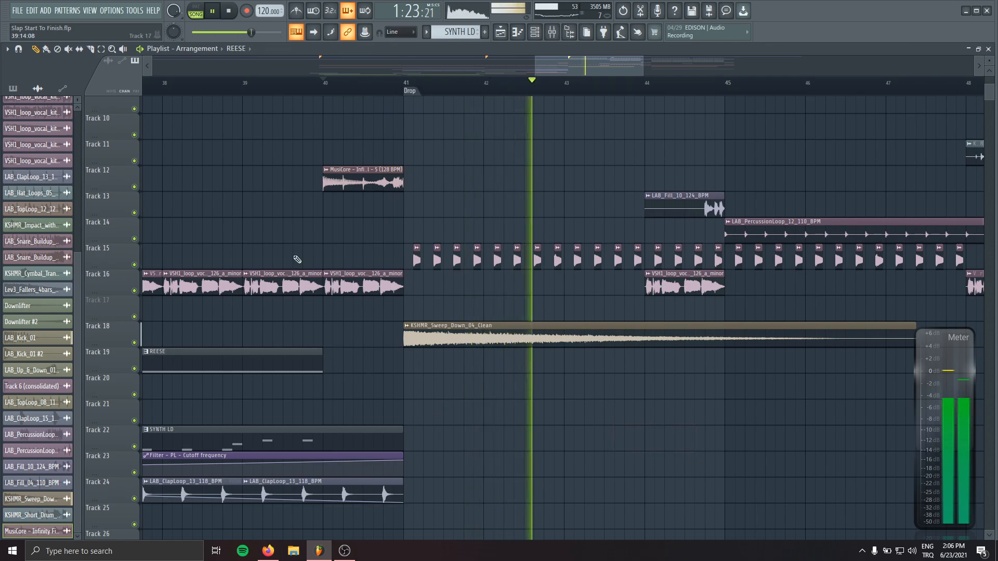
pyautogui.click(246, 87)
pyautogui.scroll(-4, 530, 282)
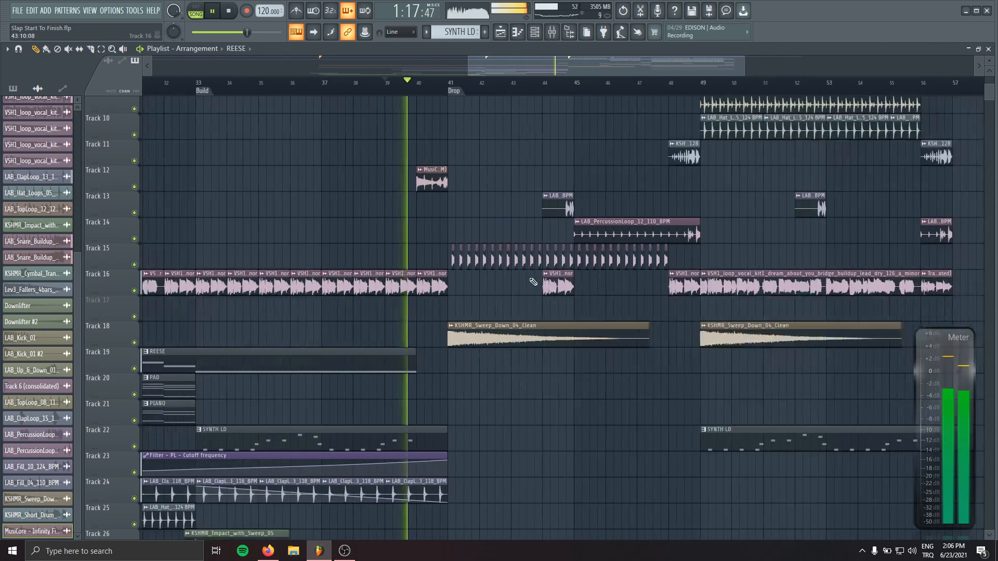
pyautogui.scroll(1, 520, 275)
pyautogui.hotkey('ctrl', 's')
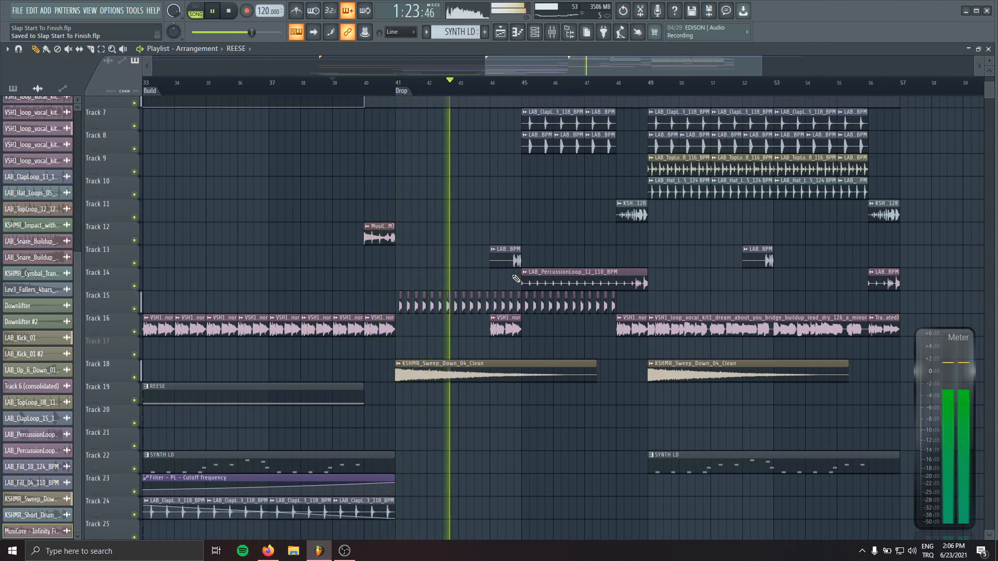
# Step: Review the rest of the drop arrangement while it plays and save the project again
pyautogui.click(657, 240)
pyautogui.rightClick(661, 241)
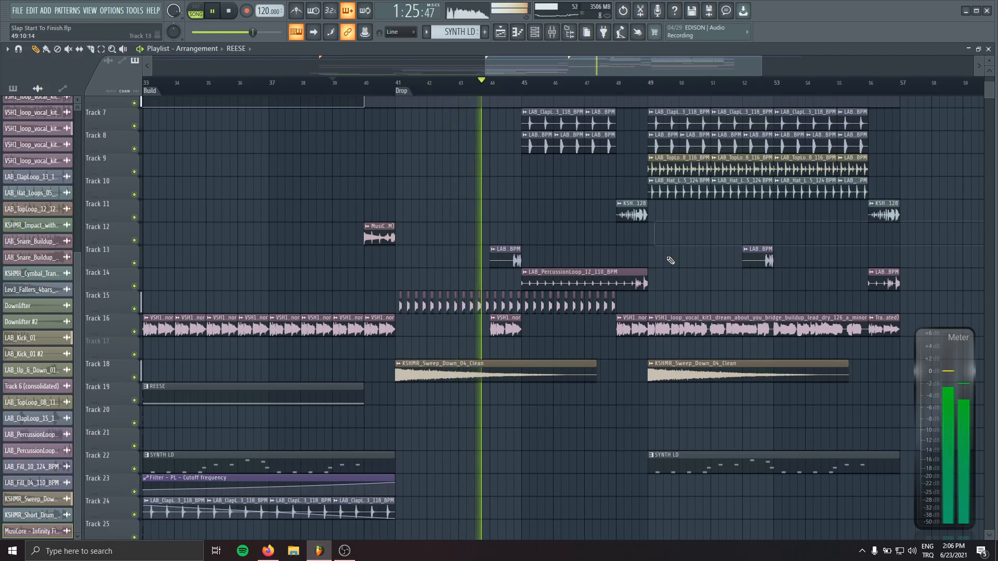
pyautogui.moveTo(667, 257); pyautogui.dragTo(540, 206)
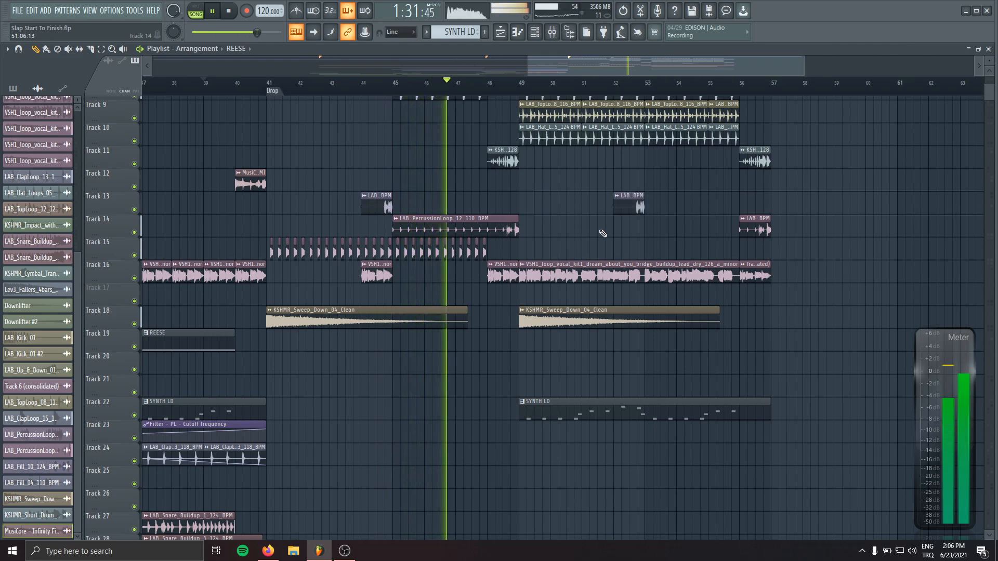
pyautogui.scroll(-3, 605, 233)
pyautogui.scroll(3, 610, 236)
pyautogui.hotkey('ctrl', 's')
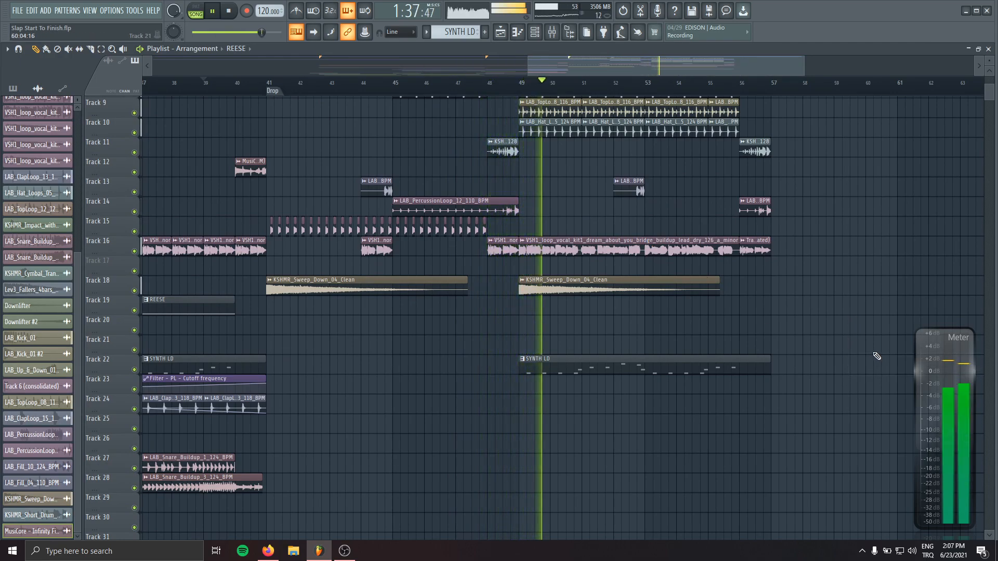
# Step: Lower the PL mixer track's volume slightly further and open its ArtsAcoustic Reverb
pyautogui.press('F9')
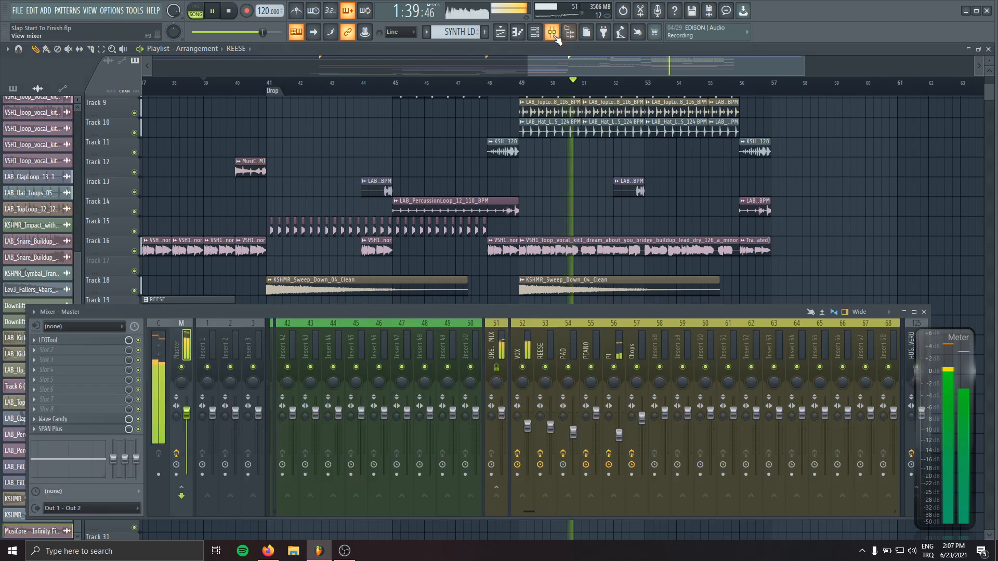
pyautogui.click(618, 434)
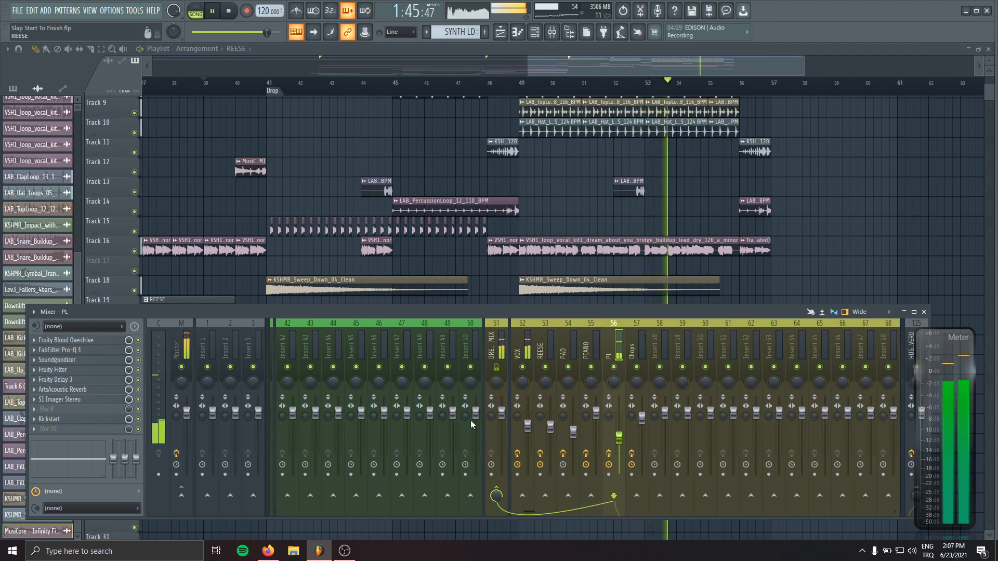
pyautogui.click(82, 389)
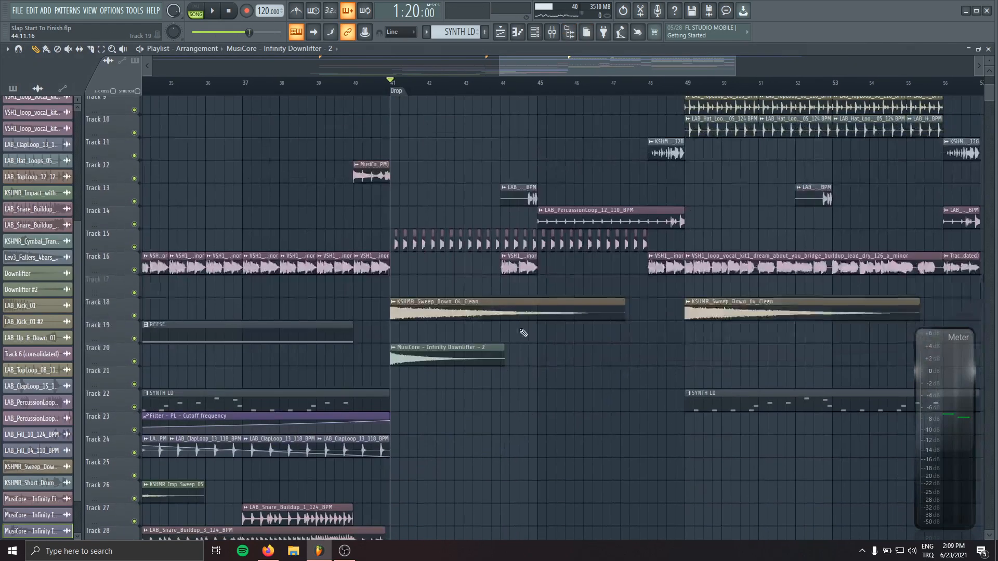
# Step: Move the MusiCore Infinity Downlifter 2 clip to Track 17 and route its channel to the Exh mixer track, 72
pyautogui.moveTo(454, 342); pyautogui.dragTo(454, 276)
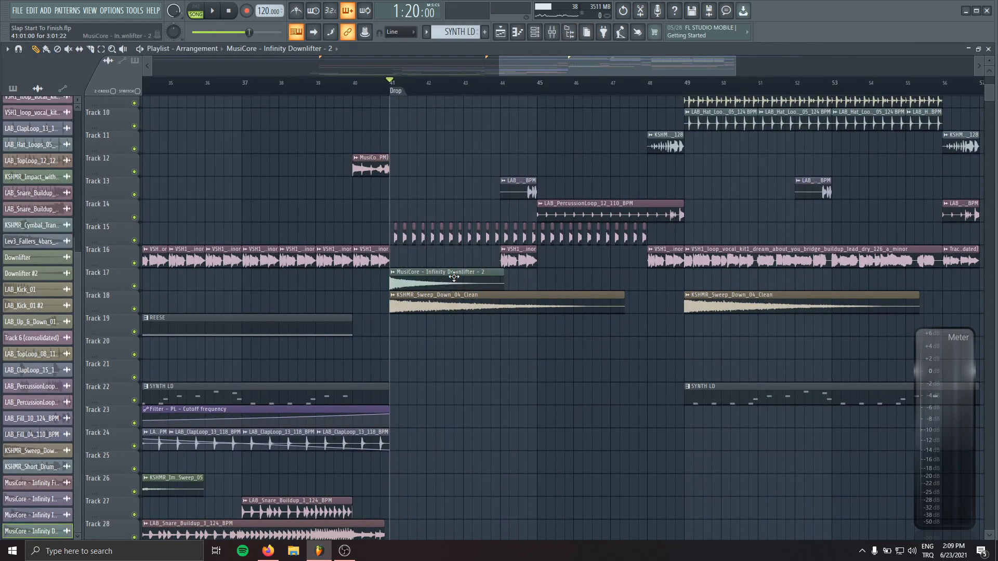
pyautogui.doubleClick(454, 276)
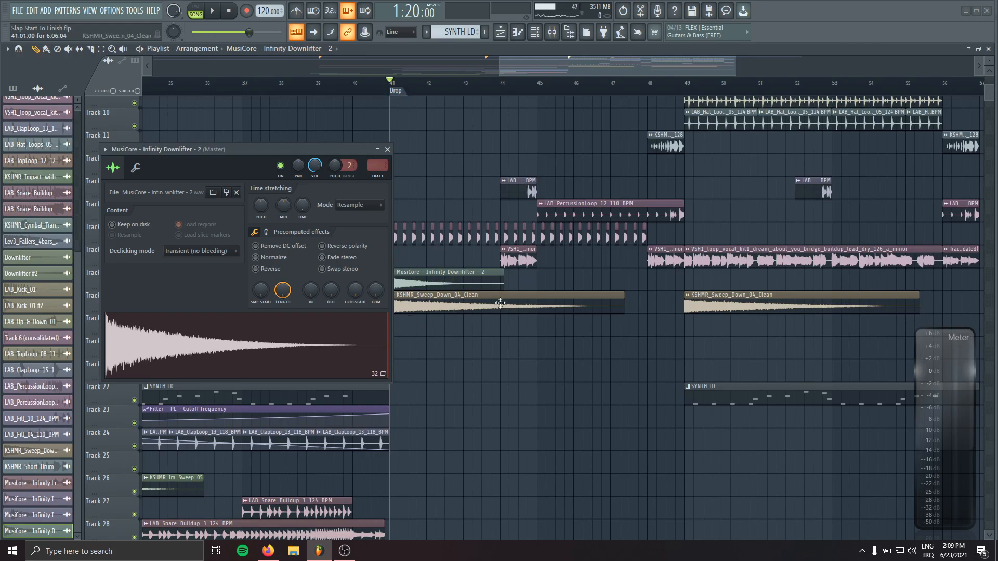
pyautogui.press('F9')
pyautogui.moveTo(378, 166); pyautogui.dragTo(377, 90)
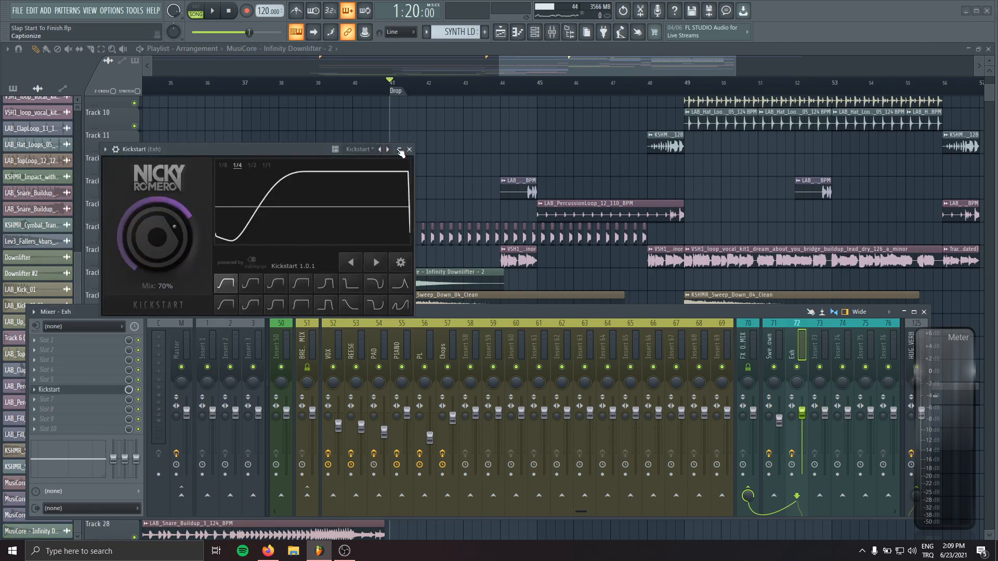
# Step: Close Kickstart, load FabFilter Pro-Q 3 into slot 1 of the Exh mixer track and adjust its EQ curve during playback
pyautogui.click(400, 150)
pyautogui.click(107, 339)
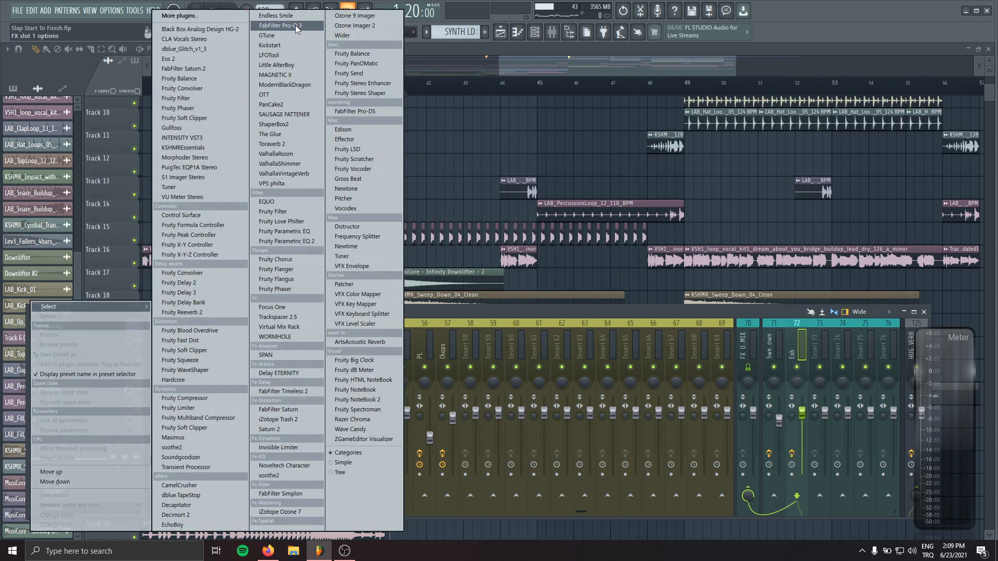
pyautogui.click(294, 26)
pyautogui.press('space')
pyautogui.moveTo(43, 194); pyautogui.dragTo(239, 236)
pyautogui.click(497, 81)
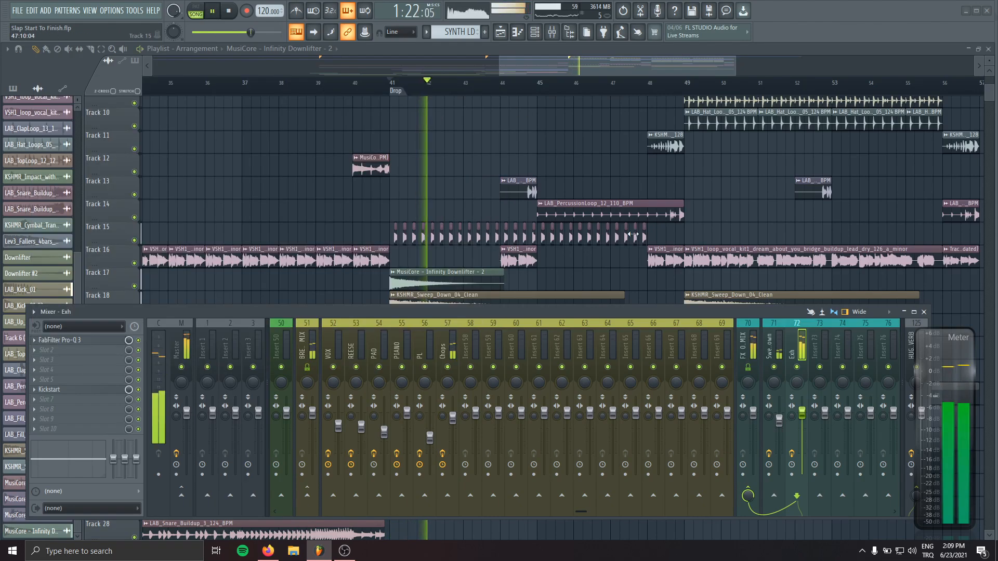
# Step: Lower the Infinity Downlifter 2 channel volume to 36%, replay the drop and close the channel settings
pyautogui.press('F9')
pyautogui.doubleClick(479, 276)
pyautogui.moveTo(313, 167); pyautogui.dragTo(313, 193)
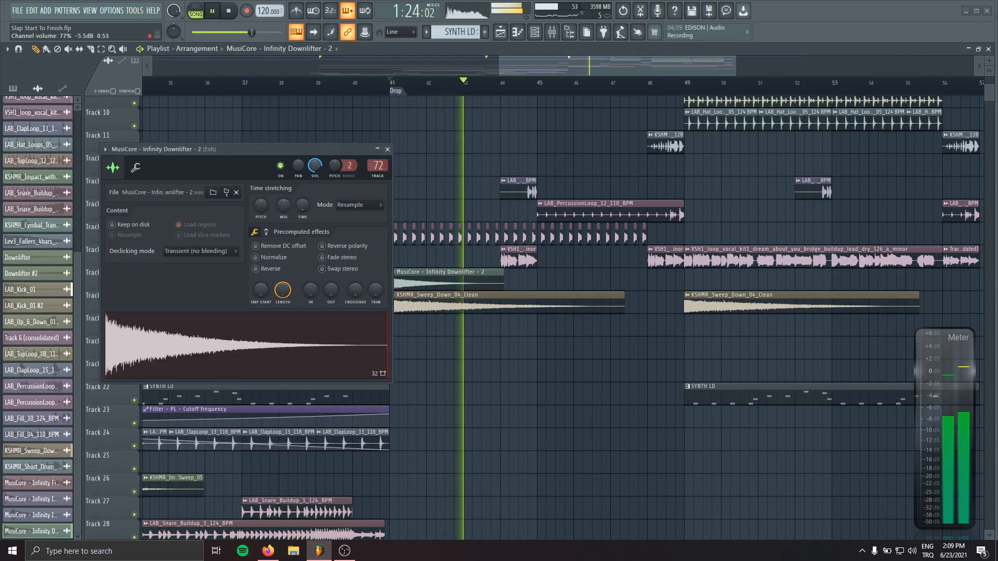
pyautogui.press('space')
pyautogui.press('space')
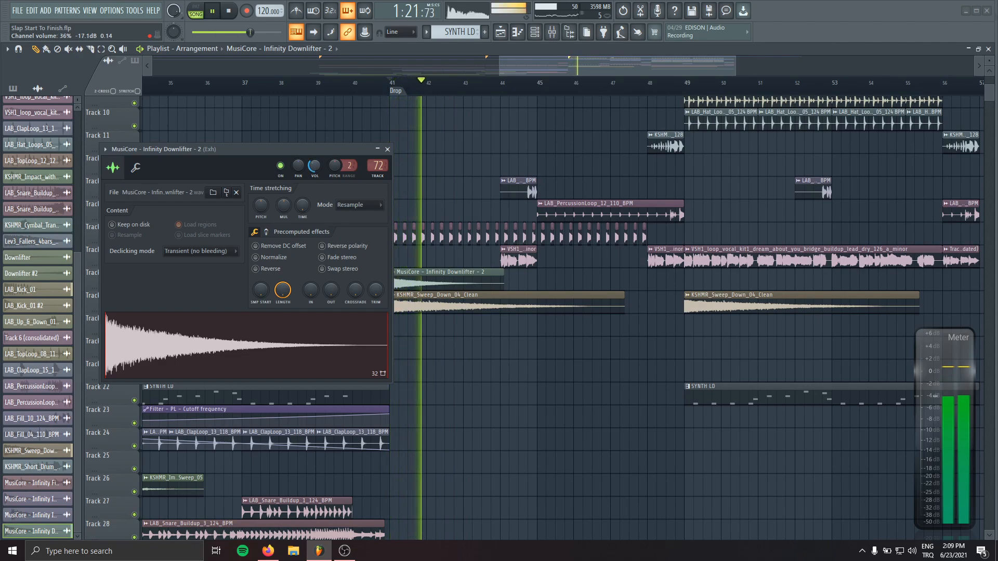
pyautogui.click(387, 149)
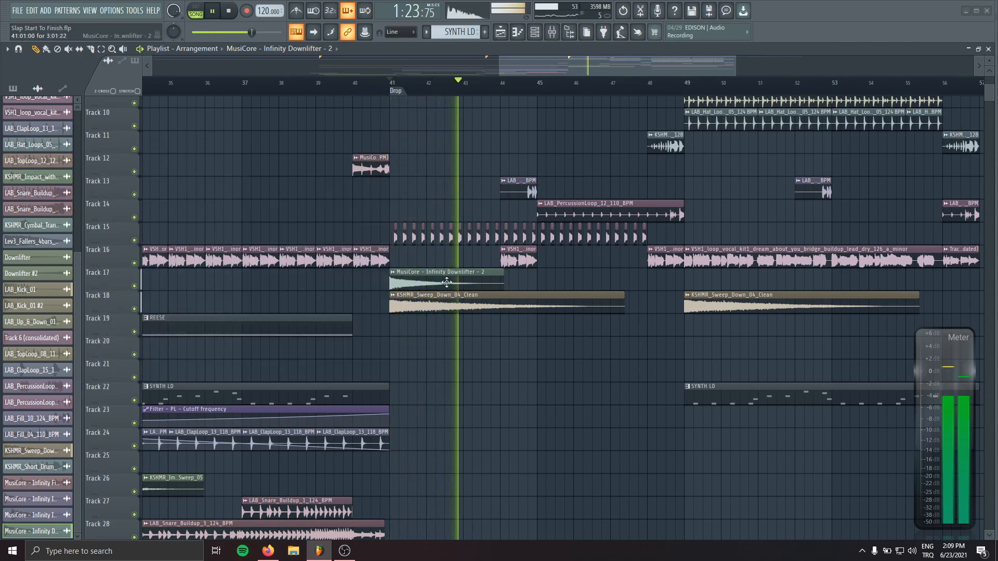
# Step: Place a copy of the MusiCore Infinity Downlifter 2 clip at bar 49 on Track 17 and remove any stray clips
pyautogui.click(691, 278)
pyautogui.click(608, 348)
pyautogui.rightClick(624, 351)
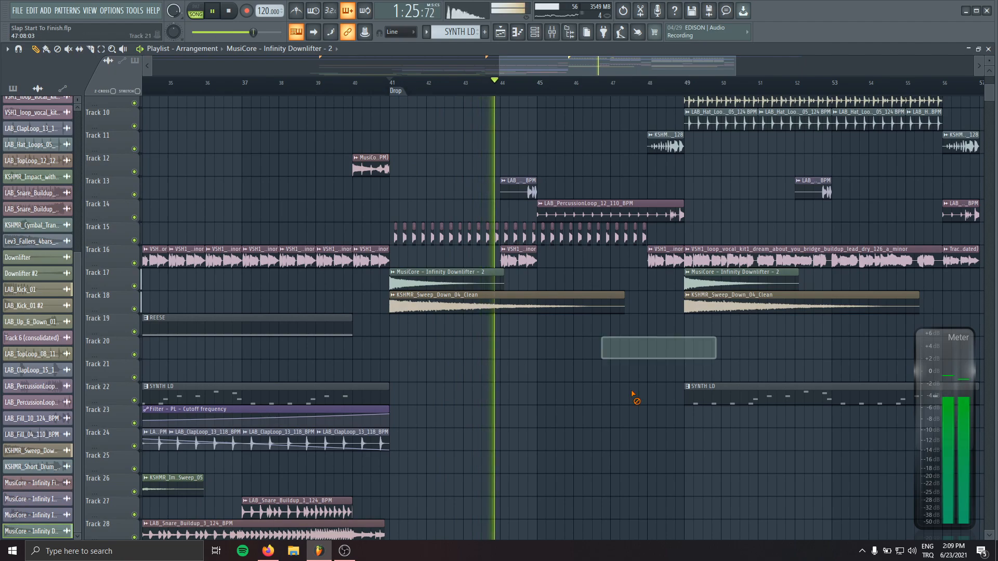
pyautogui.scroll(-1, 632, 414)
pyautogui.moveTo(604, 309); pyautogui.dragTo(458, 335)
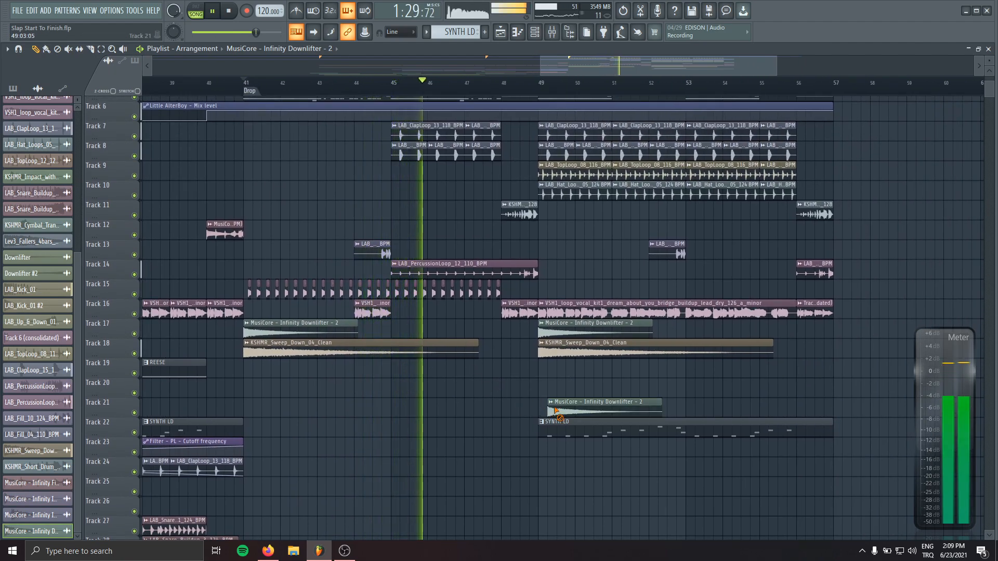
pyautogui.scroll(3, 470, 333)
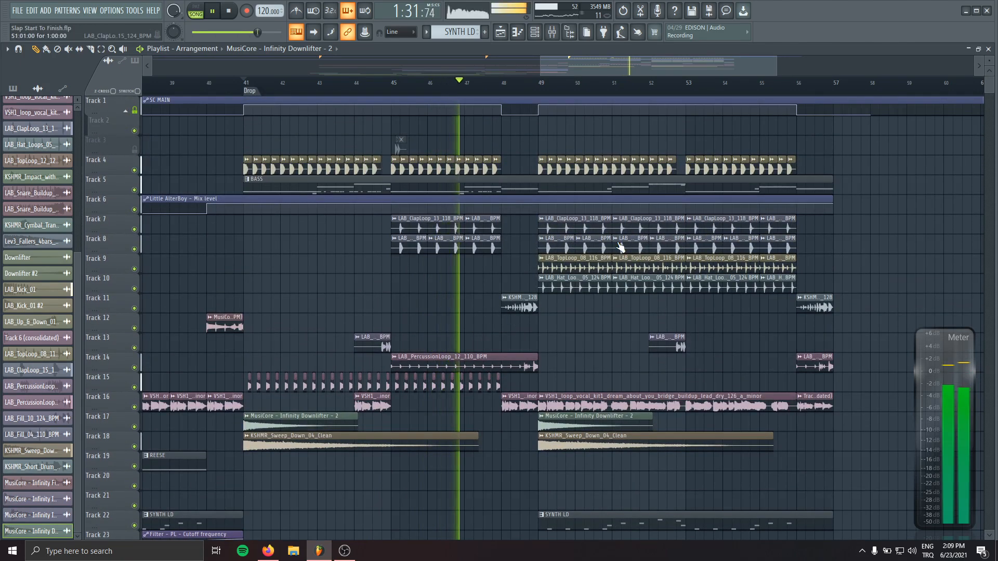
pyautogui.click(851, 249)
pyautogui.rightClick(852, 250)
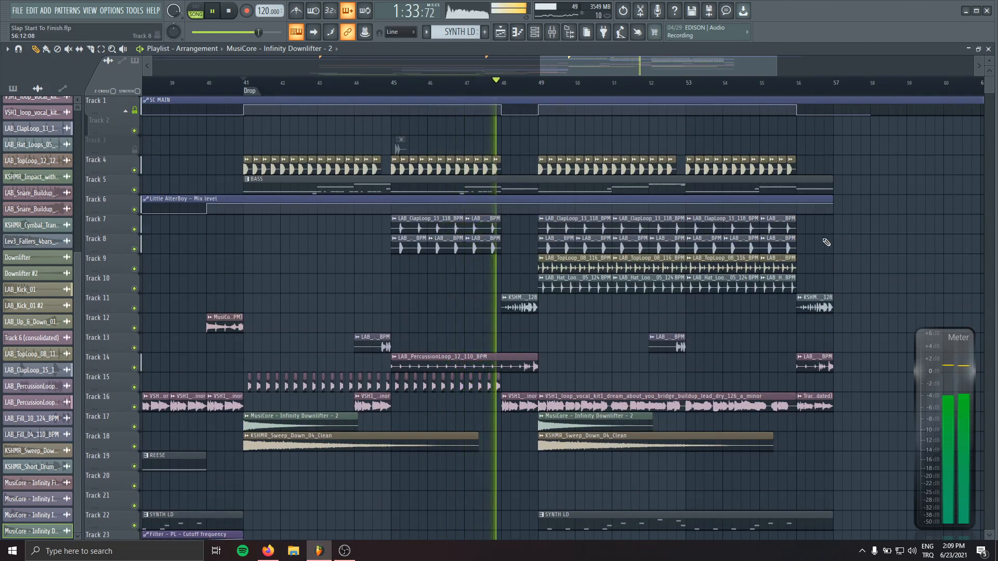
pyautogui.doubleClick(499, 385)
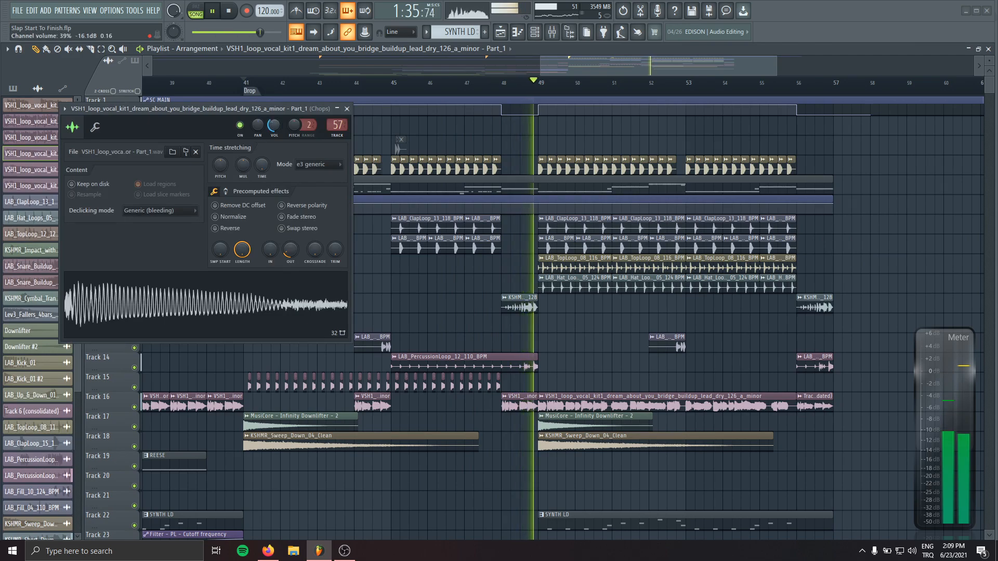
pyautogui.click(347, 108)
pyautogui.moveTo(557, 364); pyautogui.dragTo(405, 231)
pyautogui.click(426, 409)
pyautogui.moveTo(458, 388); pyautogui.dragTo(637, 408)
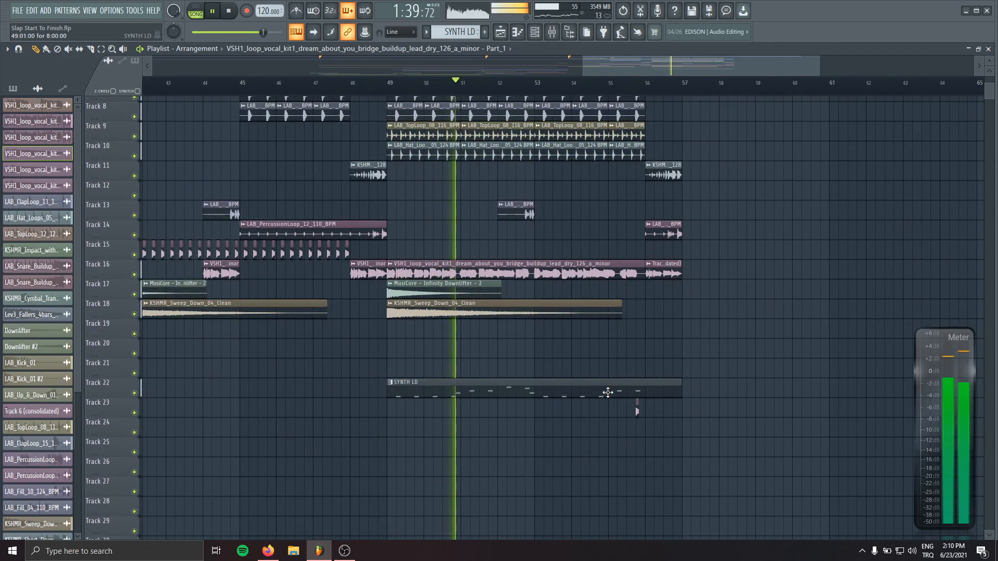
pyautogui.rightClick(637, 407)
# Step: Move the SYNTH LD pattern clip on Track 22 from bar 49 to bar 57
pyautogui.moveTo(433, 389); pyautogui.dragTo(725, 382)
pyautogui.click(750, 309)
pyautogui.rightClick(757, 304)
pyautogui.moveTo(712, 281); pyautogui.dragTo(625, 407)
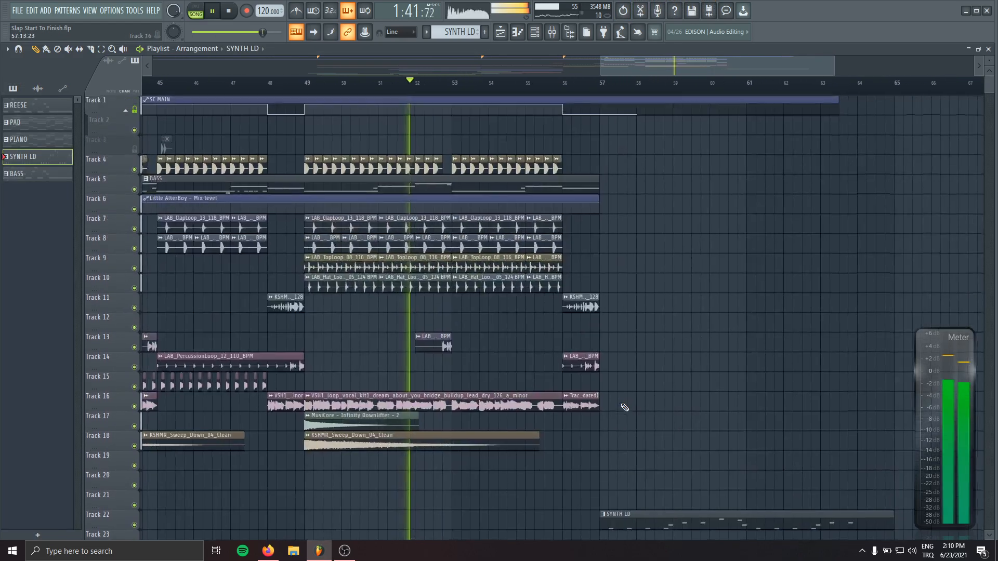
pyautogui.scroll(-2, 624, 403)
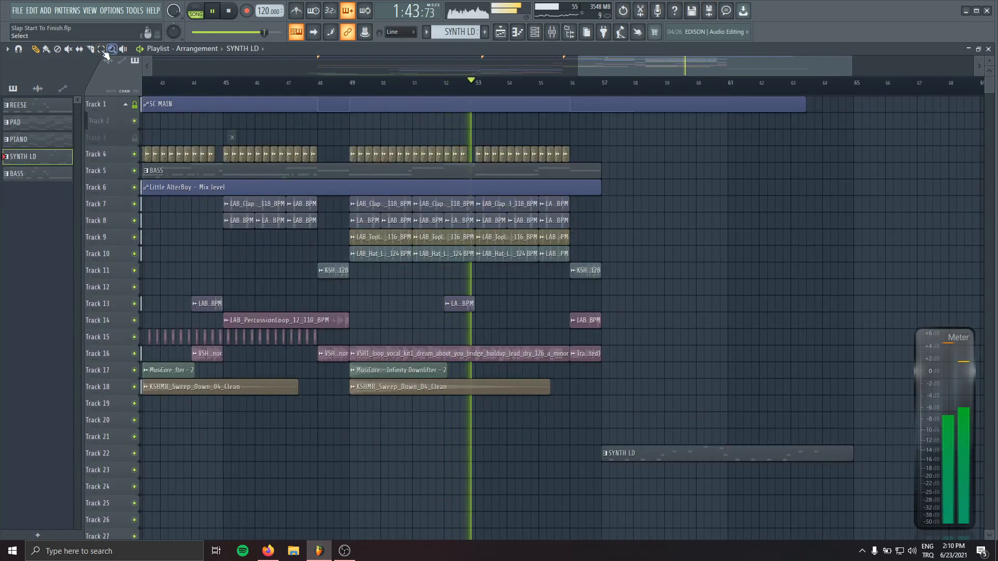
# Step: Slice the BASS and Little AlterBoy mix level clips at bar 49 and duplicate the section from bar 49 to bar 57
pyautogui.press('c')
pyautogui.moveTo(357, 125); pyautogui.dragTo(357, 465)
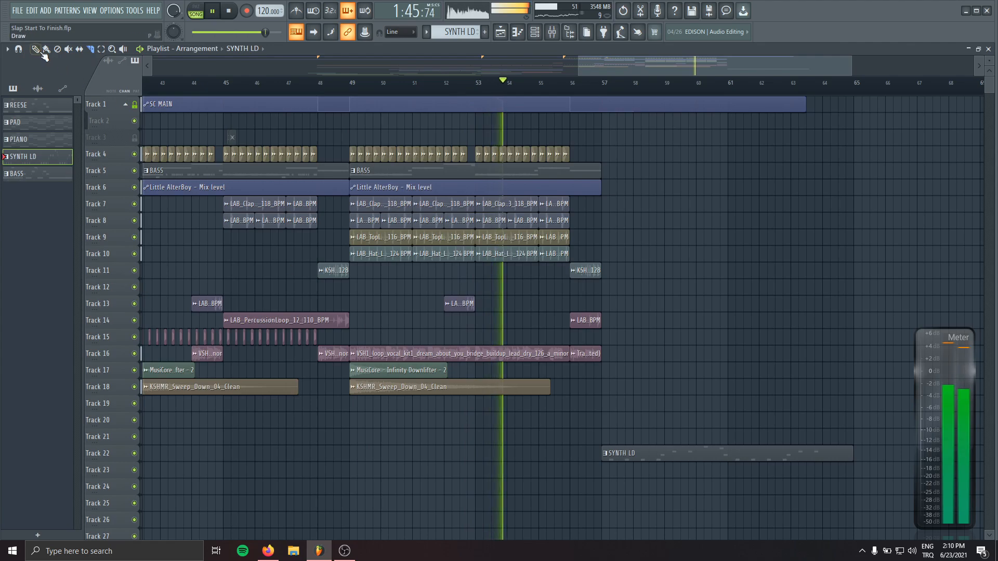
pyautogui.moveTo(657, 114); pyautogui.dragTo(355, 427)
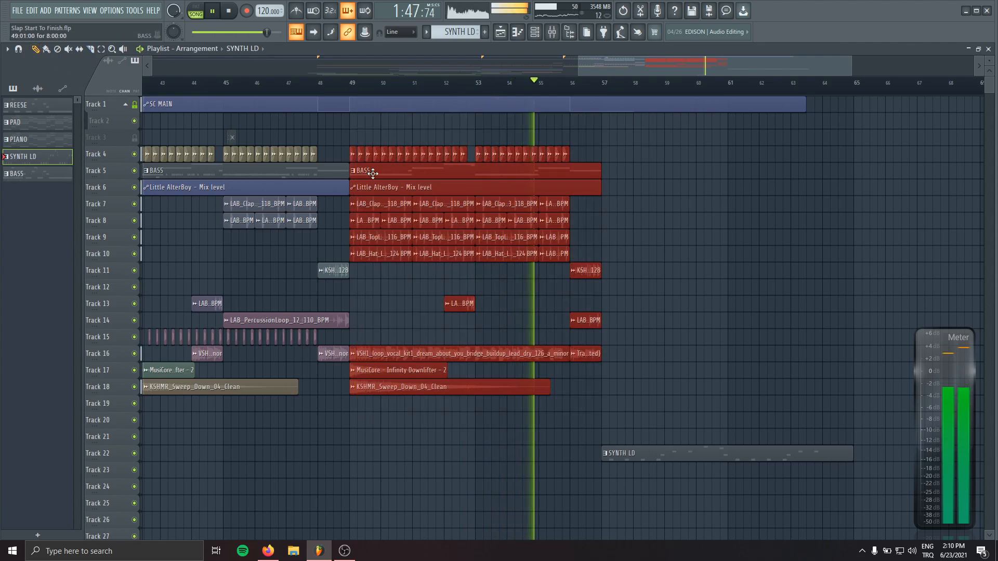
pyautogui.moveTo(373, 172); pyautogui.dragTo(623, 176)
pyautogui.moveTo(971, 276); pyautogui.dragTo(840, 265)
pyautogui.click(840, 266)
pyautogui.rightClick(842, 263)
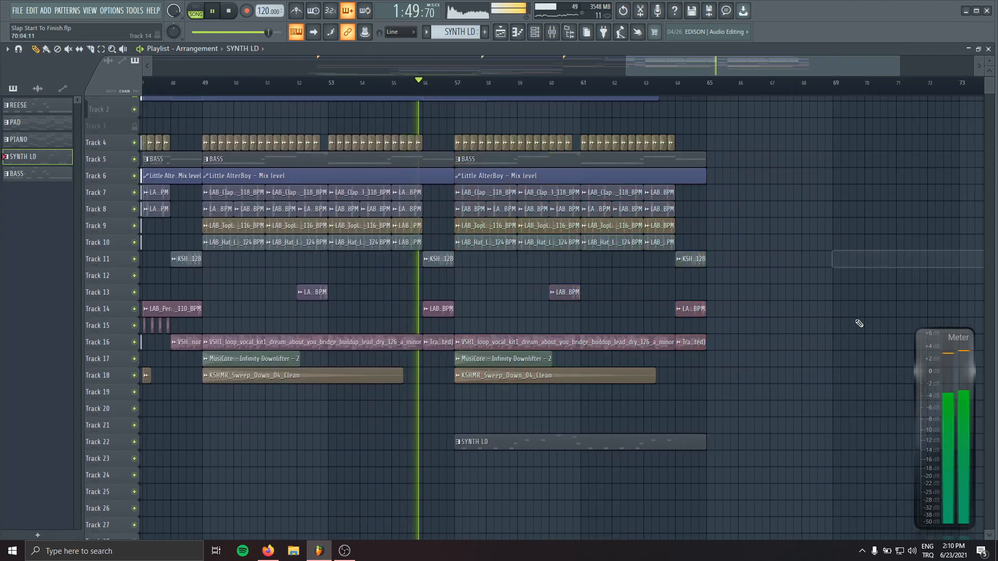
# Step: Mute the duplicated vocal clips on Track 16 from bar 57 to bar 65
pyautogui.scroll(2, 852, 330)
pyautogui.moveTo(820, 338); pyautogui.dragTo(695, 358)
pyautogui.click(730, 371)
pyautogui.rightClick(736, 374)
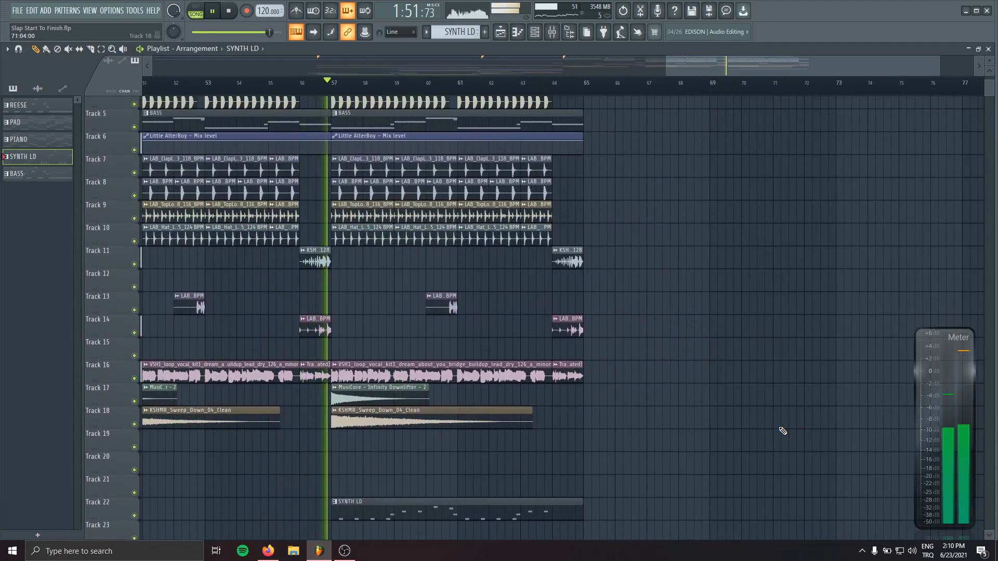
pyautogui.scroll(3, 762, 409)
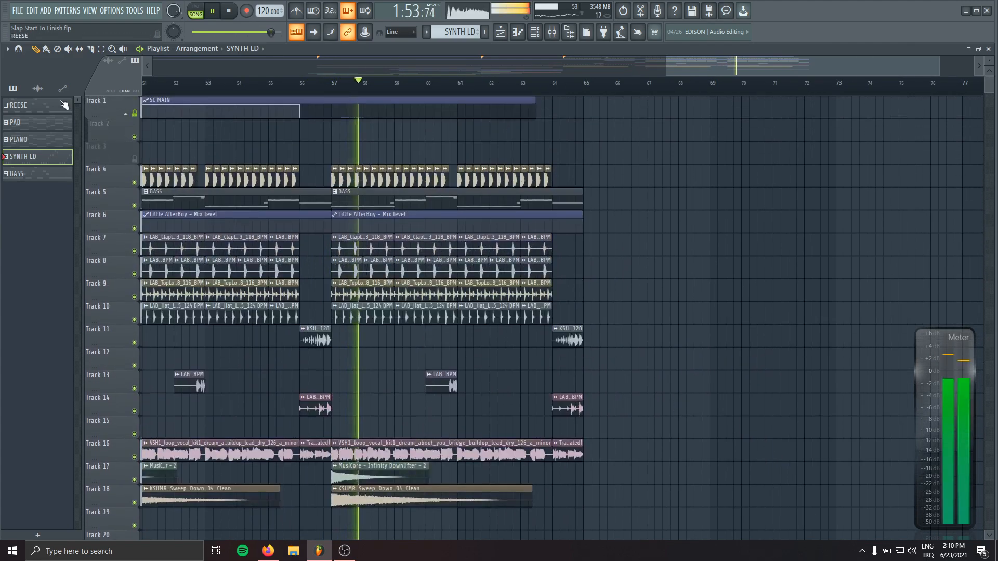
pyautogui.click(69, 49)
pyautogui.moveTo(382, 450); pyautogui.dragTo(592, 453)
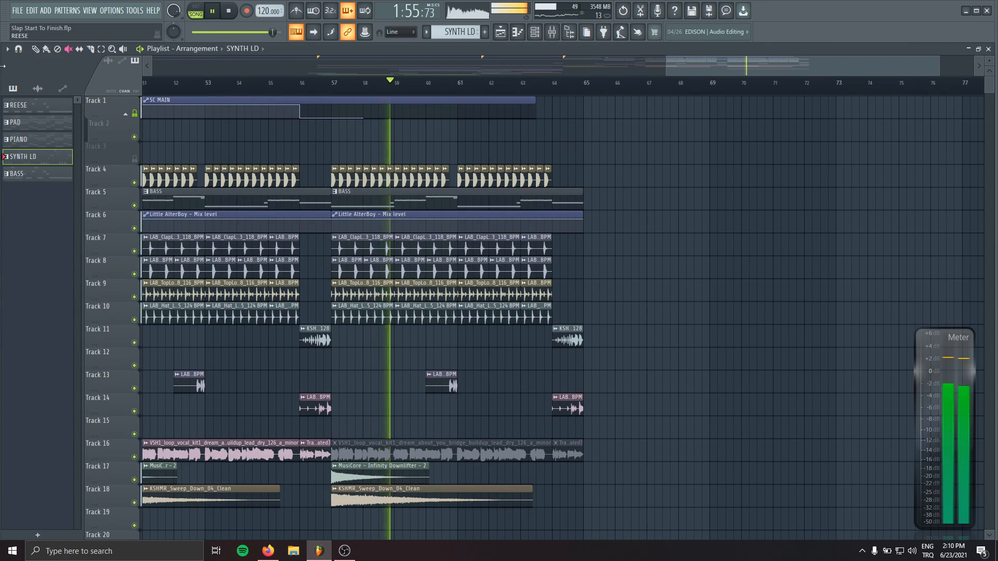
pyautogui.click(35, 49)
# Step: Copy the vocal chop clips on Track 15 from bar 41 to bar 57 and stop playback
pyautogui.moveTo(262, 224)
pyautogui.mouseDown()
pyautogui.moveTo(324, 264)
pyautogui.moveTo(520, 235)
pyautogui.moveTo(274, 258)
pyautogui.mouseUp()
pyautogui.scroll(-3, 520, 235)
pyautogui.moveTo(393, 251); pyautogui.dragTo(663, 251)
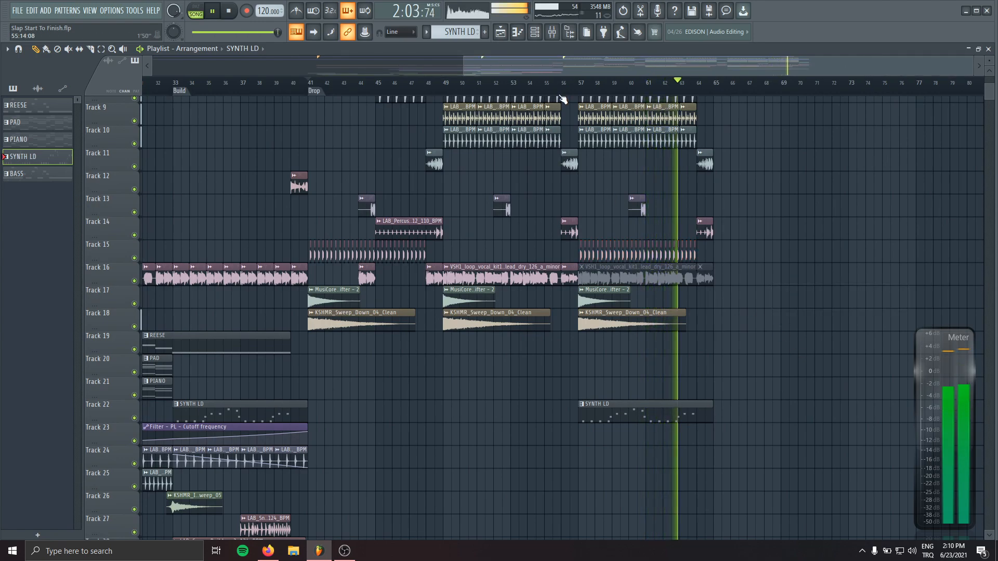
pyautogui.click(228, 10)
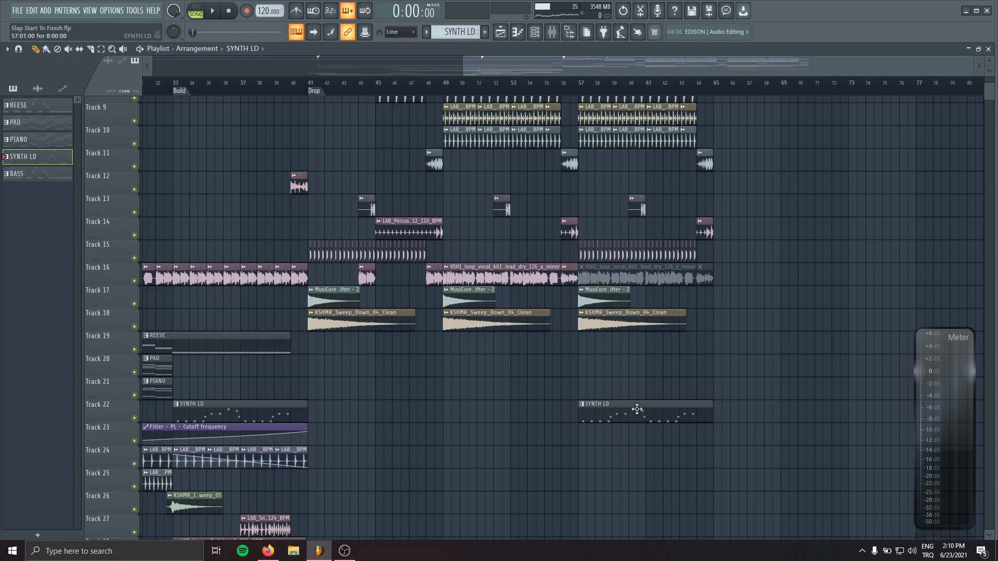
# Step: Examine the drop arrangement across all tracks, marking bars 41 to 57 on the timeline and clearing the selection
pyautogui.moveTo(648, 345); pyautogui.dragTo(553, 450)
pyautogui.scroll(3, 553, 450)
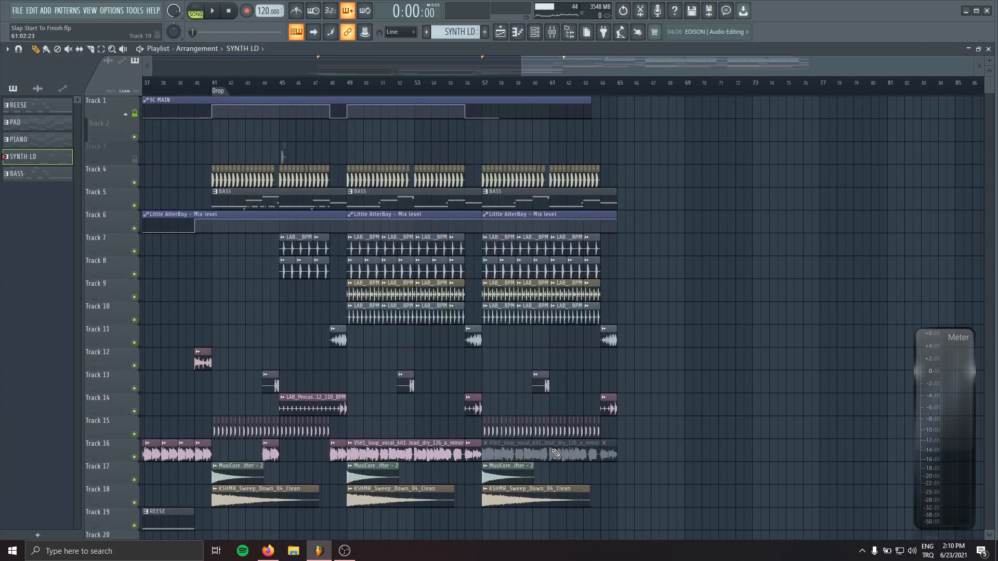
pyautogui.scroll(-6, 691, 461)
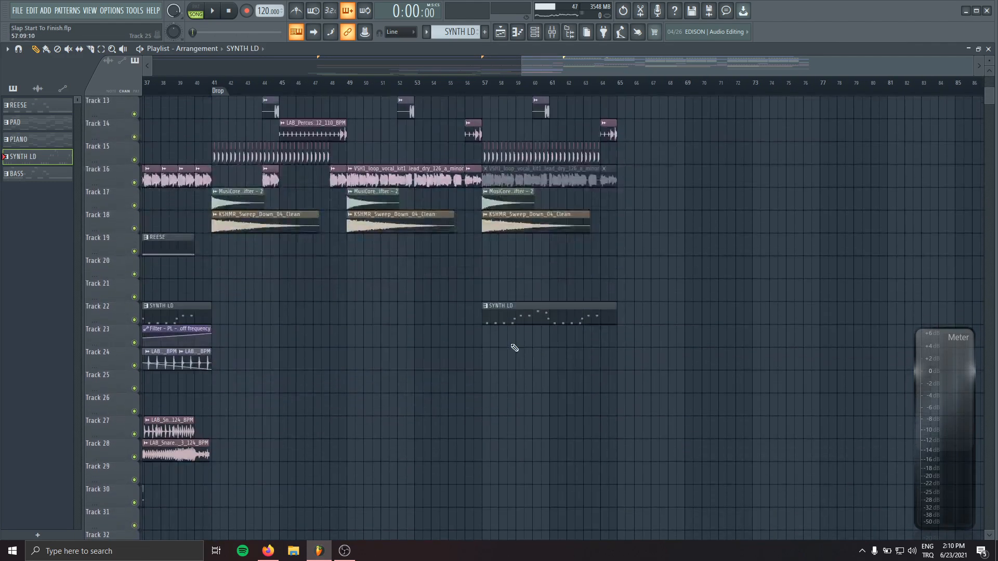
pyautogui.scroll(2, 462, 213)
pyautogui.scroll(4, 564, 153)
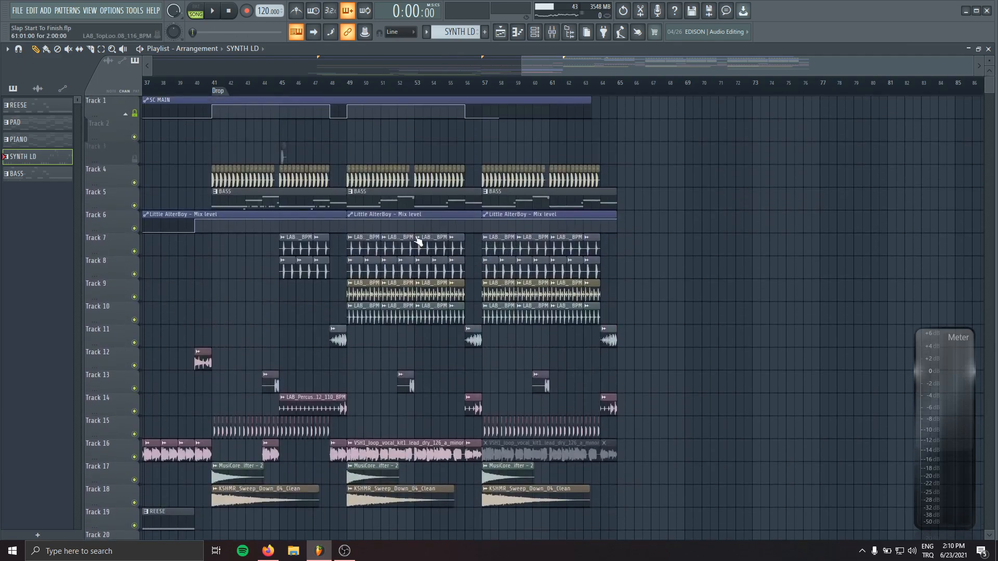
pyautogui.moveTo(217, 86); pyautogui.dragTo(174, 91)
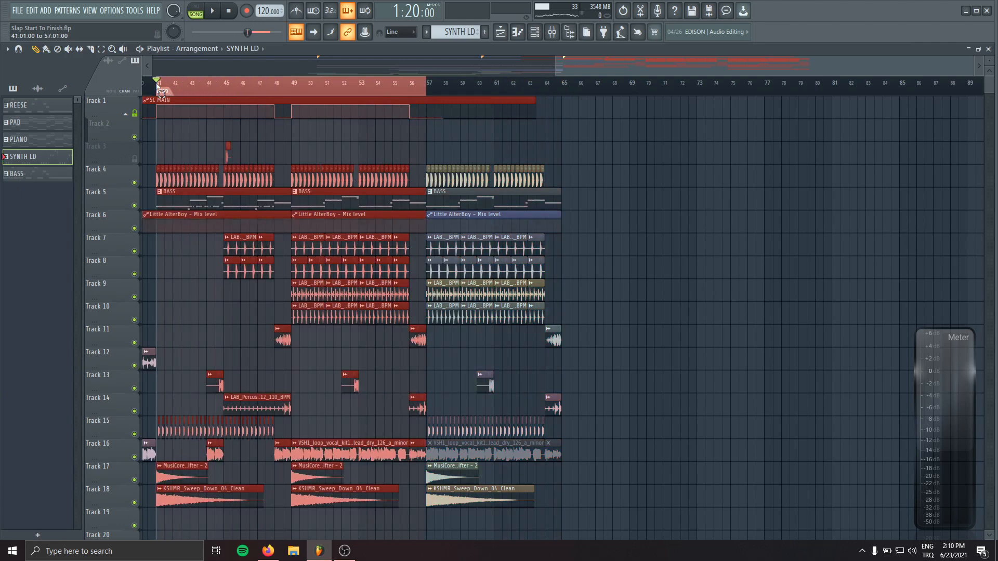
pyautogui.hotkey('ctrl', 'd')
pyautogui.moveTo(198, 159); pyautogui.dragTo(250, 154)
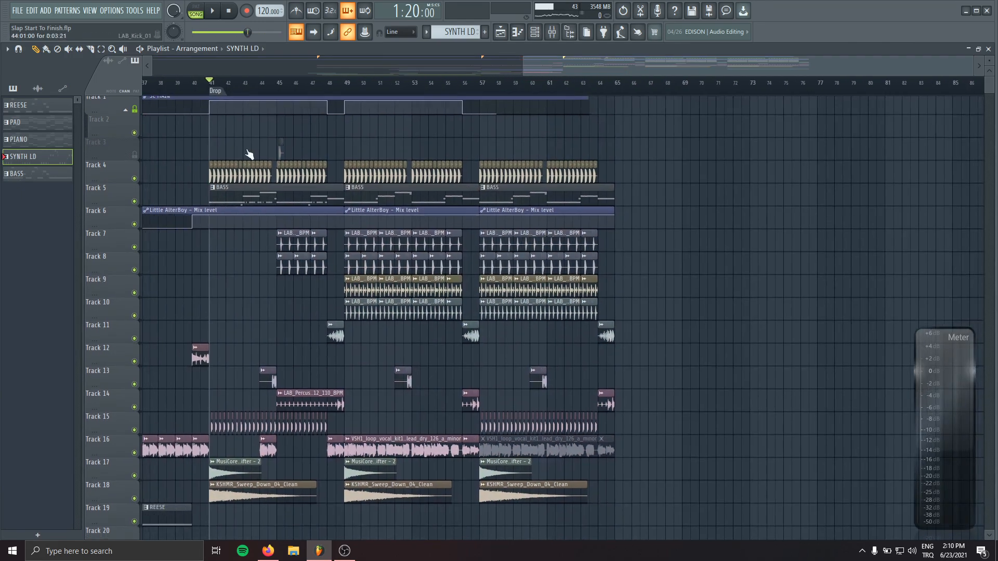
pyautogui.moveTo(191, 96); pyautogui.dragTo(280, 114)
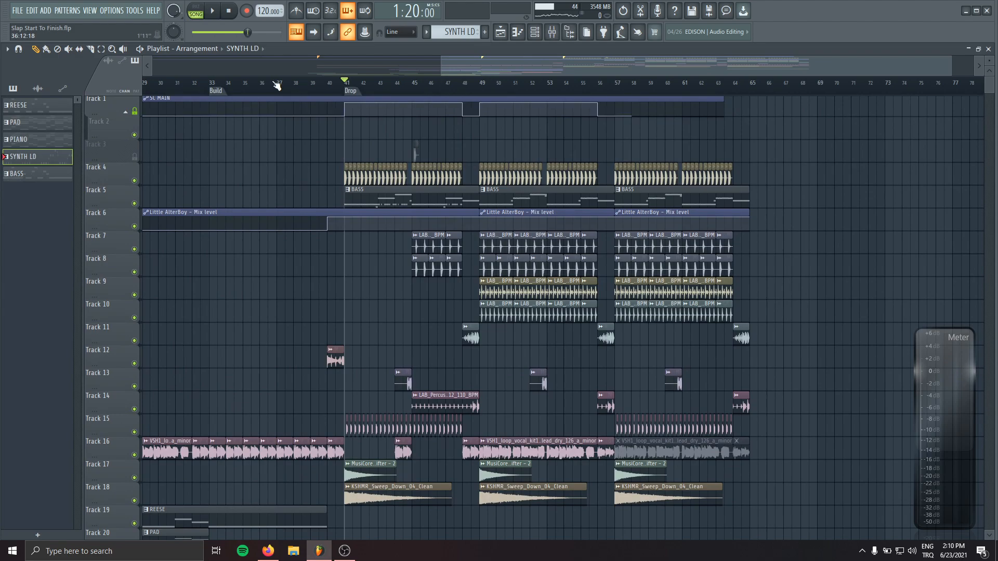
pyautogui.scroll(-3, 381, 327)
pyautogui.scroll(4, 405, 338)
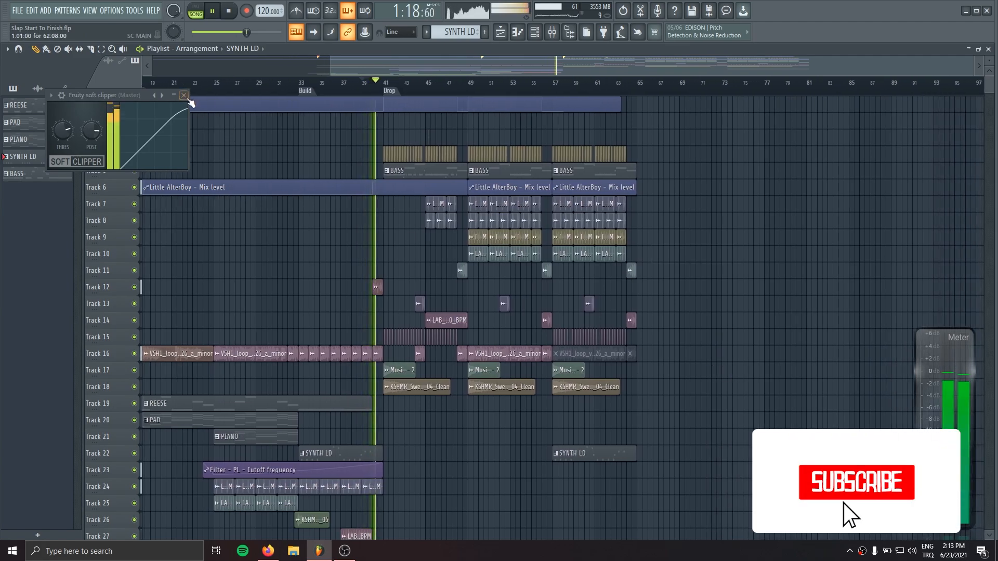
# Step: Close the master's Fruity soft clipper and the mixer, and review the extended drop during playback
pyautogui.click(184, 96)
pyautogui.press('F9')
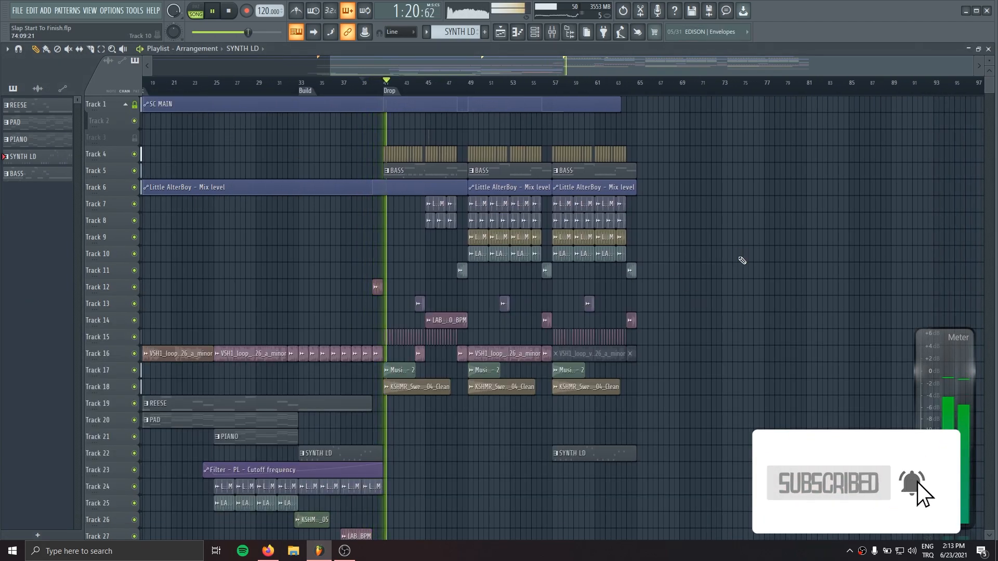
pyautogui.scroll(2, 742, 261)
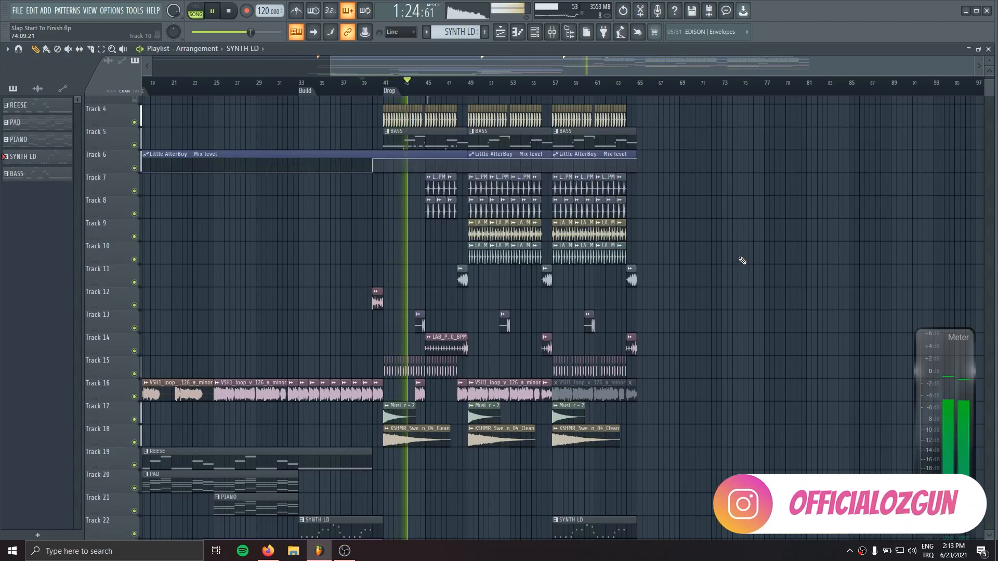
pyautogui.scroll(5, 742, 261)
pyautogui.moveTo(557, 282); pyautogui.dragTo(417, 292)
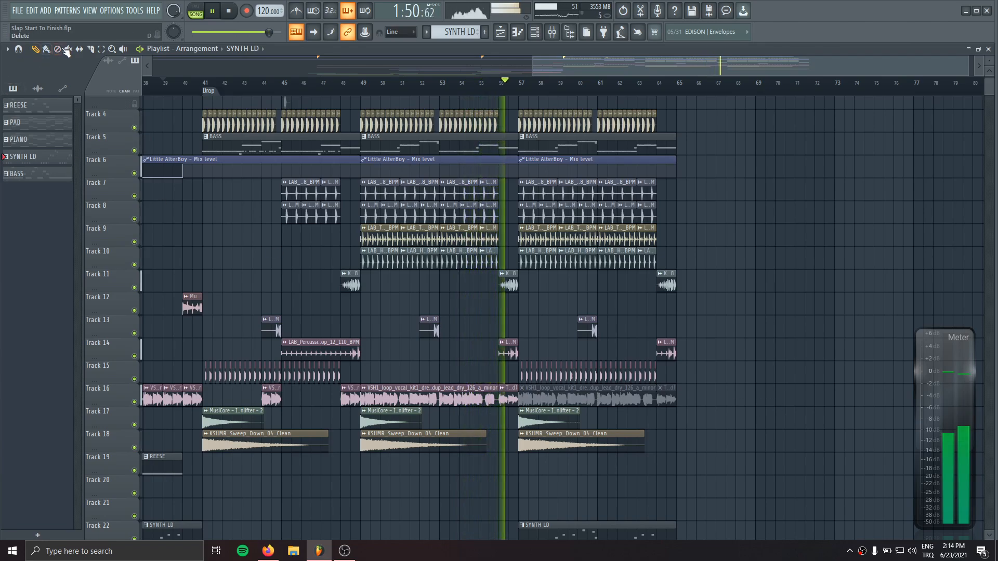
# Step: Unmute the short vocal clip at bar 64 on Track 16
pyautogui.press('t')
pyautogui.click(666, 400)
pyautogui.press('p')
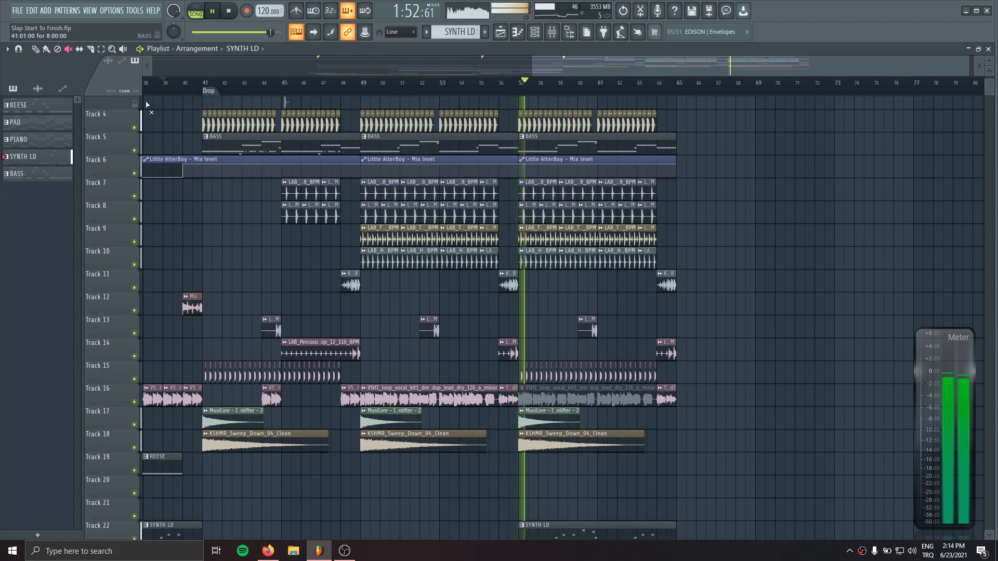
pyautogui.rightClick(555, 397)
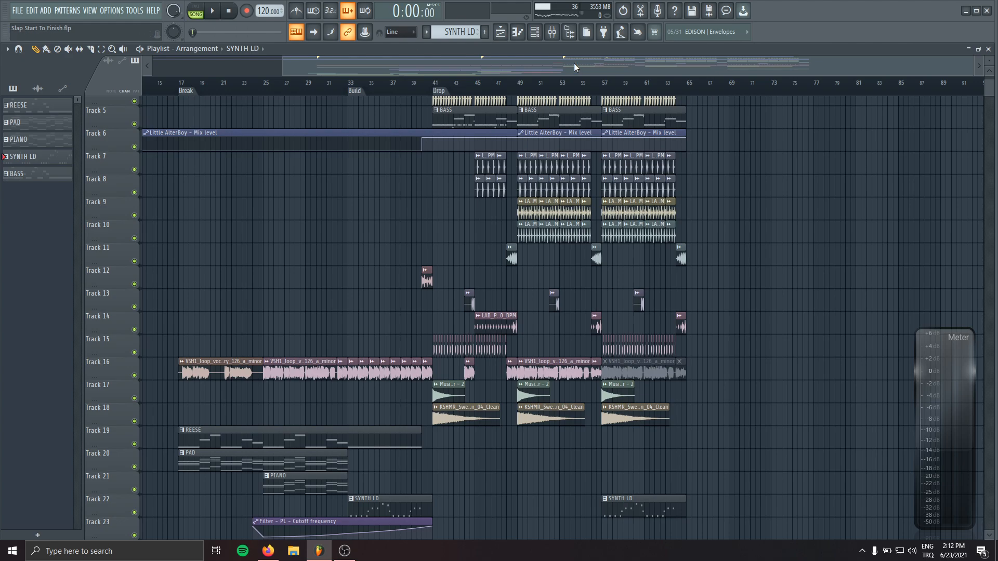
# Step: Show the mixer and open the Fruity soft clipper on the Master track
pyautogui.press('F9')
pyautogui.click(78, 360)
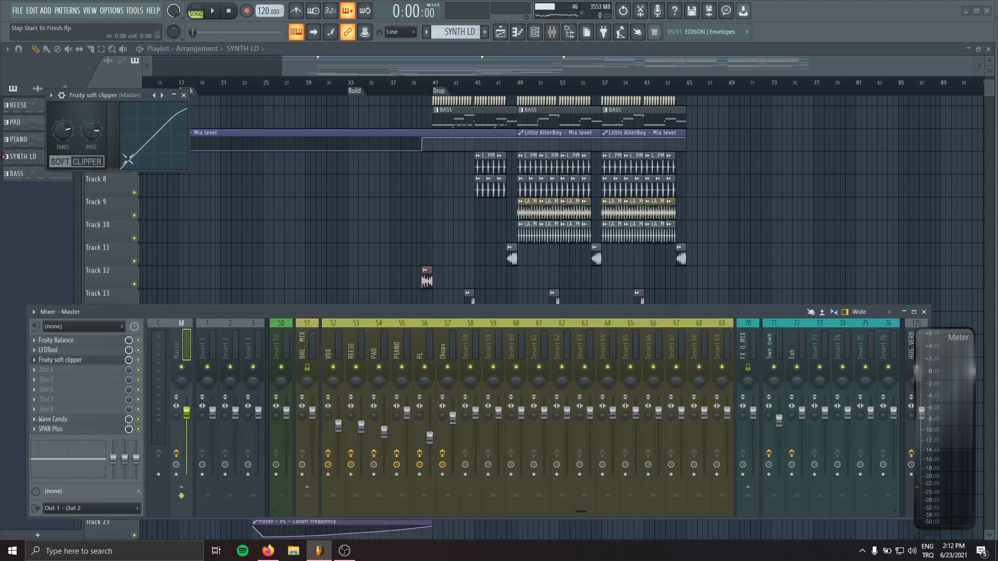